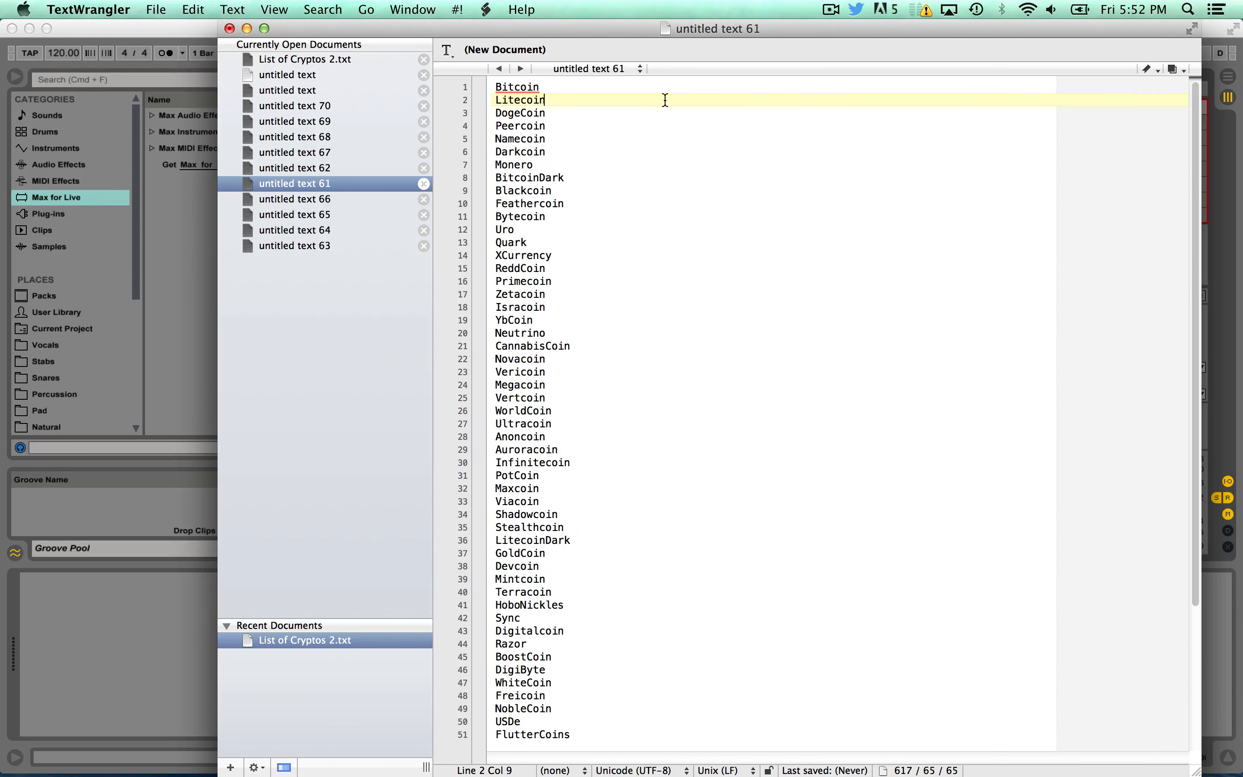
- Examine the first cryptocurrency names in the text list, Bitcoin through Peercoin, highlighting them individually
left_click_drag(559, 88, 490, 82)
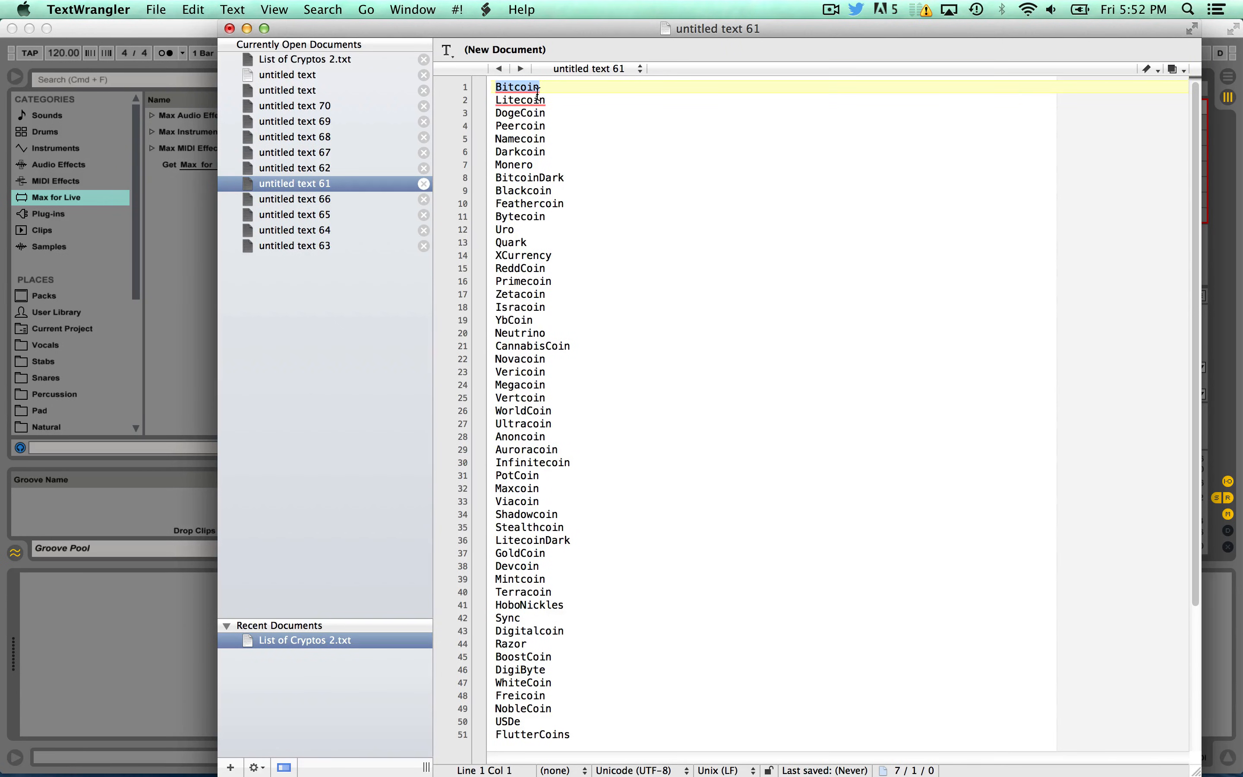
left_click(563, 100)
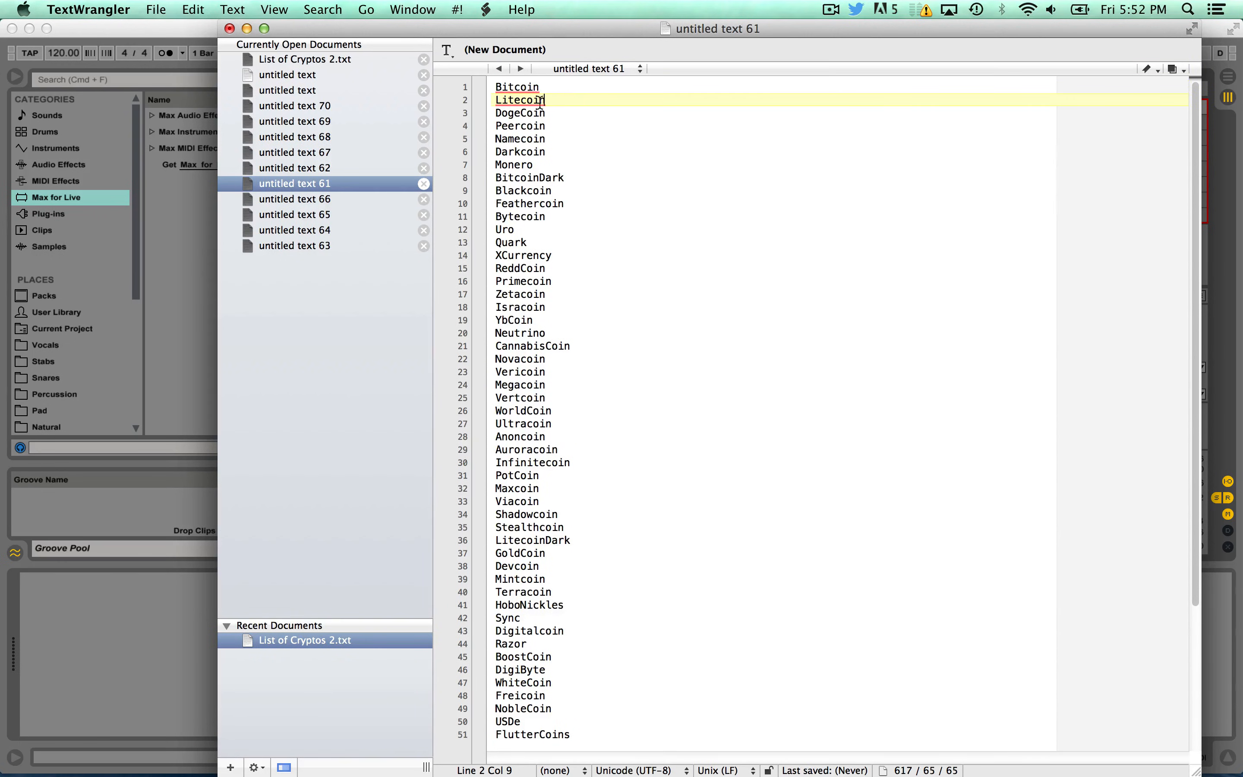
double_click(511, 99)
double_click(518, 112)
double_click(519, 126)
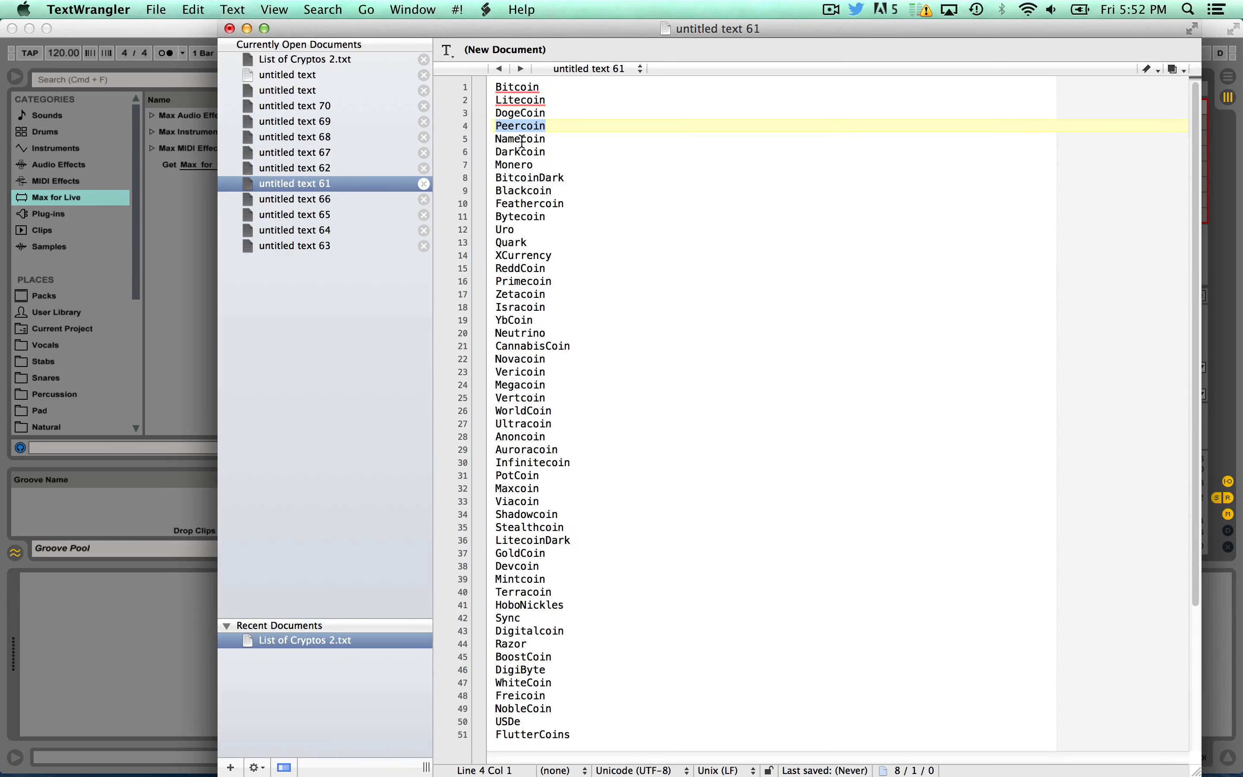
double_click(524, 89)
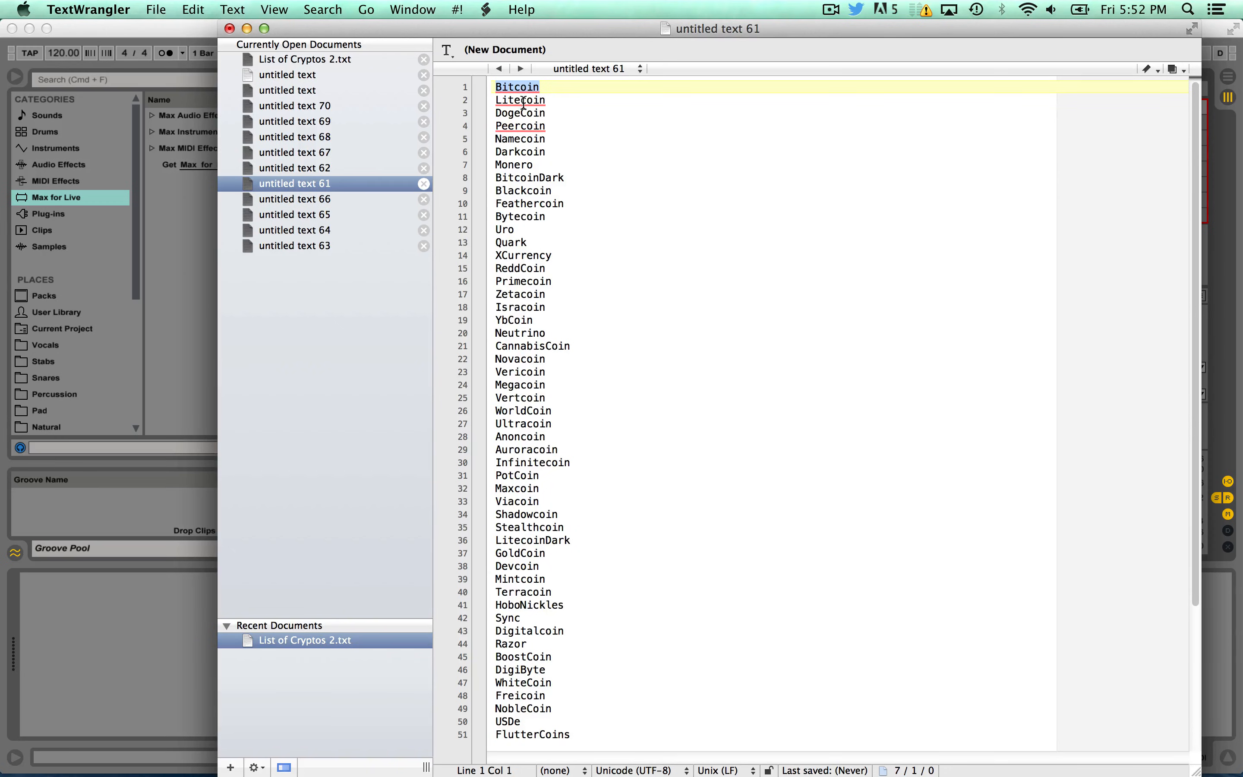
double_click(524, 100)
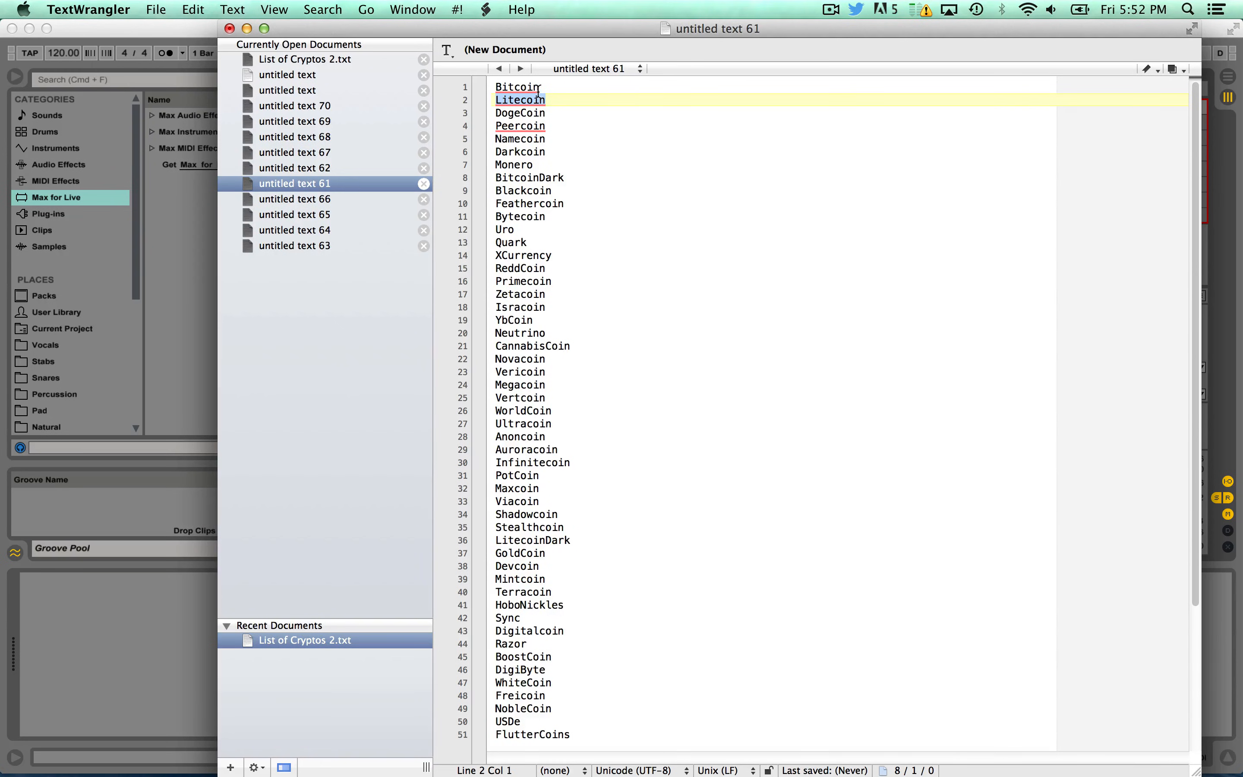
double_click(533, 113)
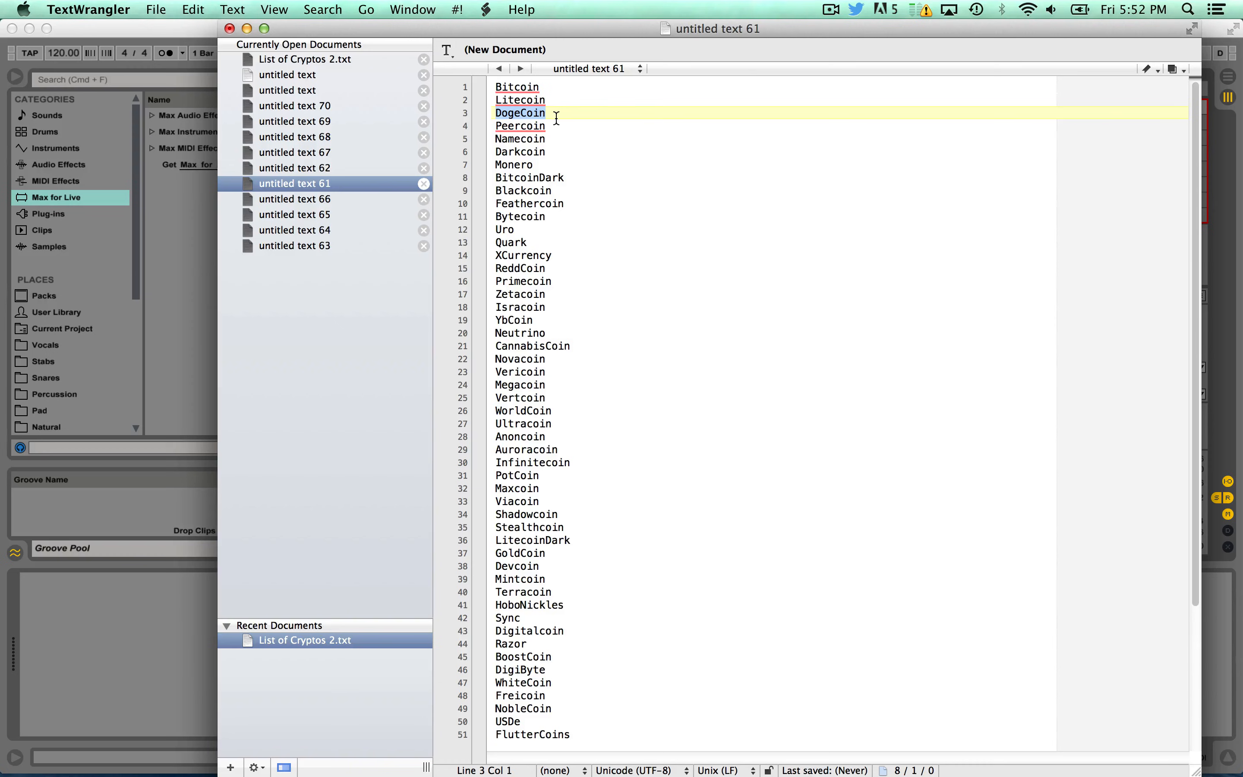
double_click(518, 98)
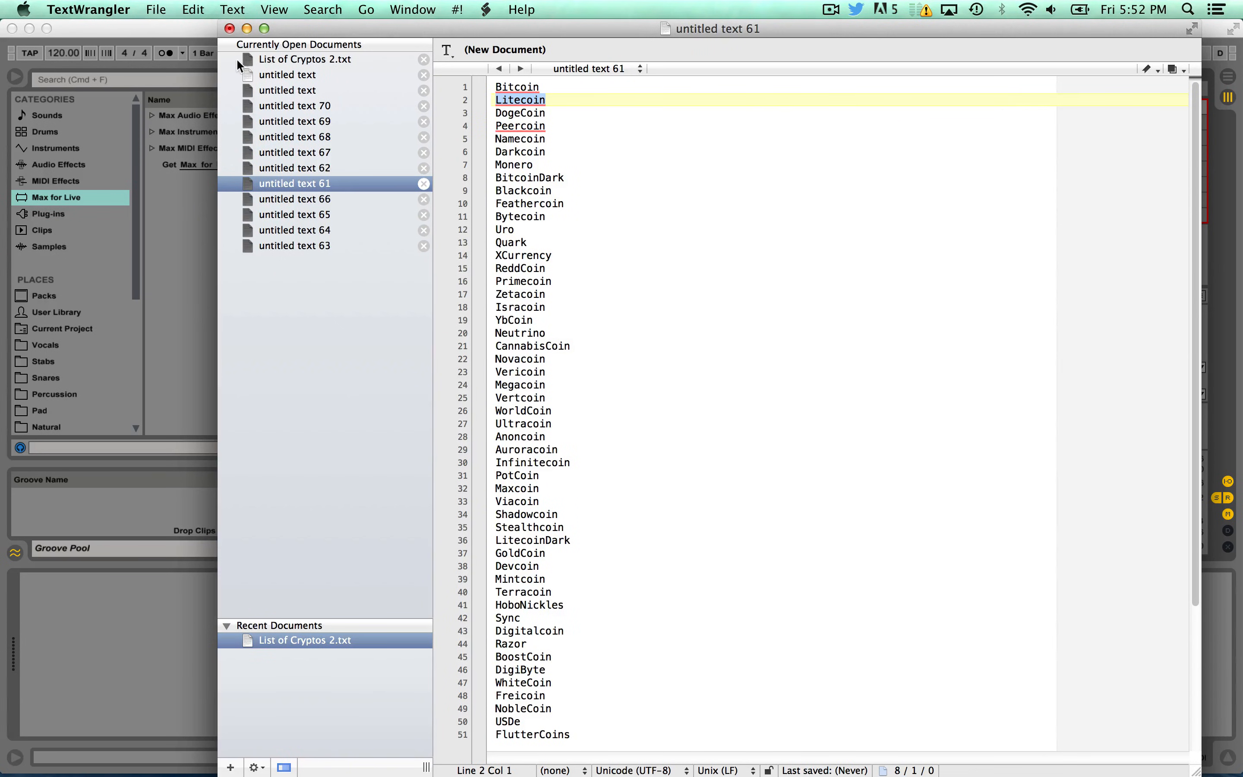
- Switch to Ableton Live and load Operator on the first MIDI track, with oscillator A's wave set to Sine
left_click(183, 39)
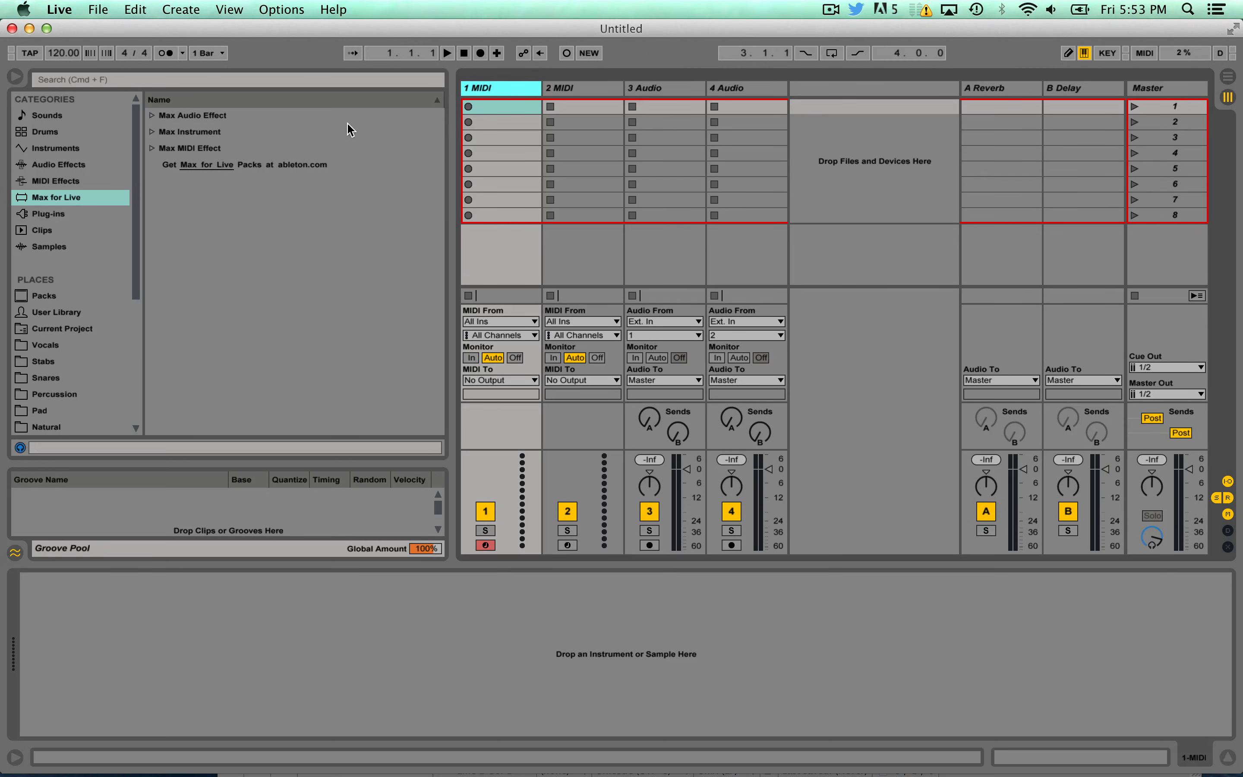
left_click(126, 149)
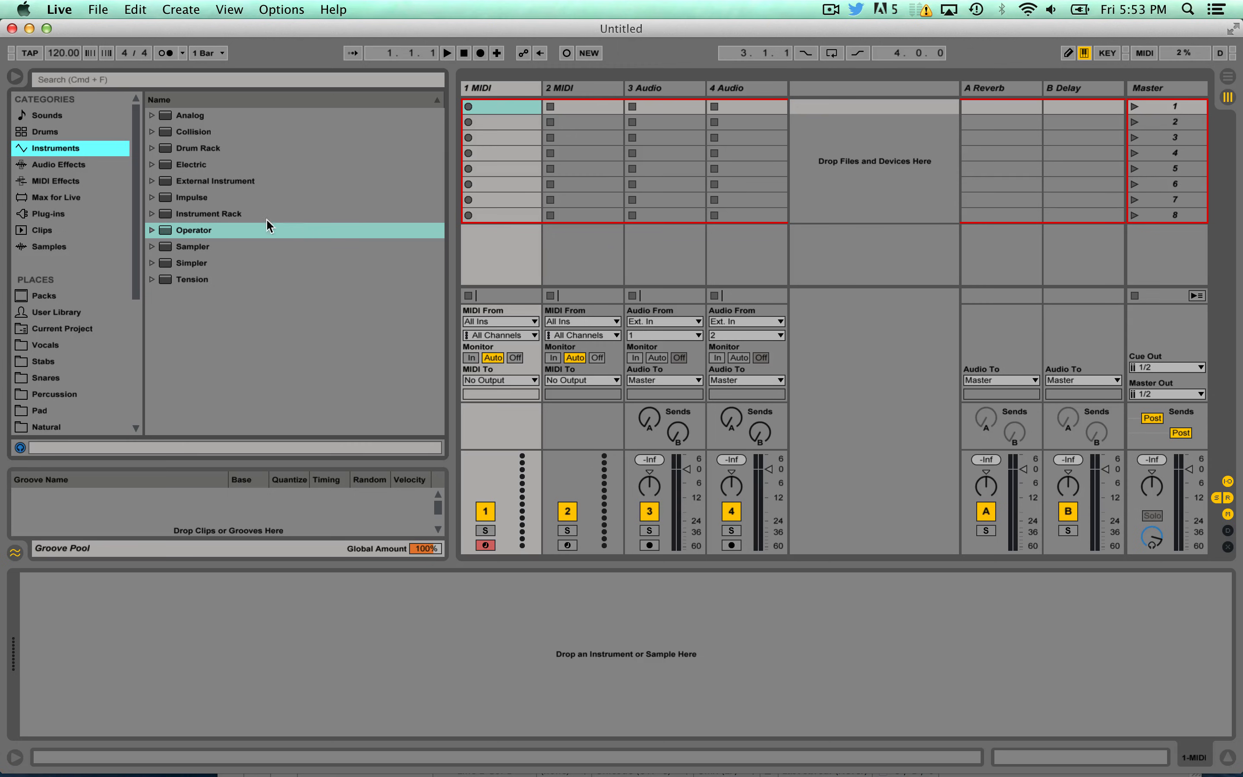
double_click(227, 231)
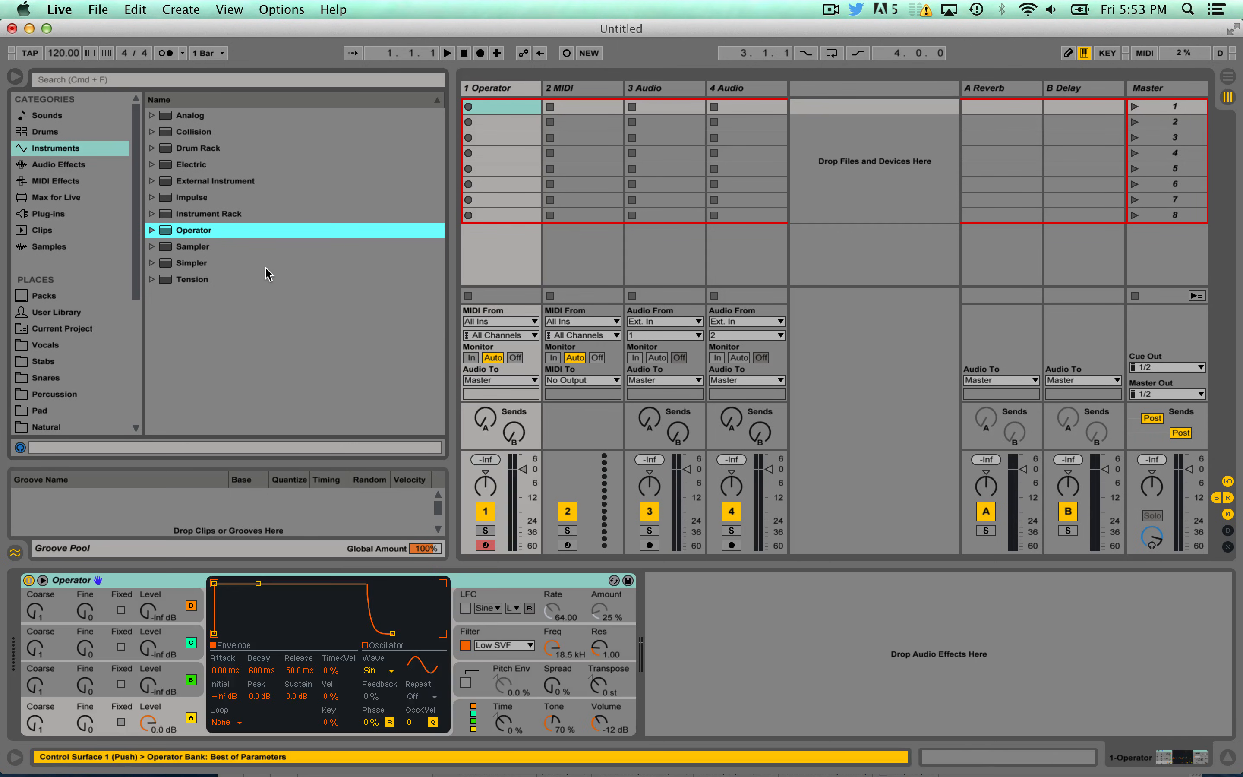
left_click(149, 592)
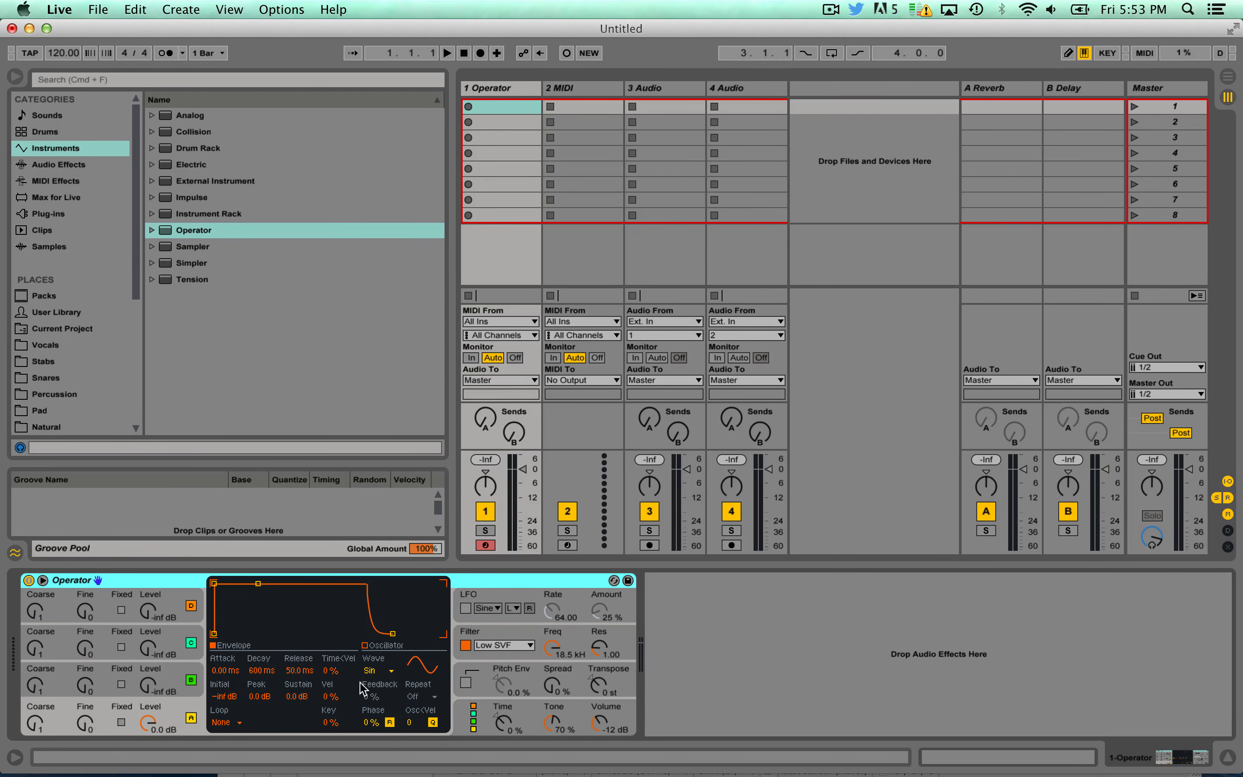
left_click(378, 671)
left_click(391, 370)
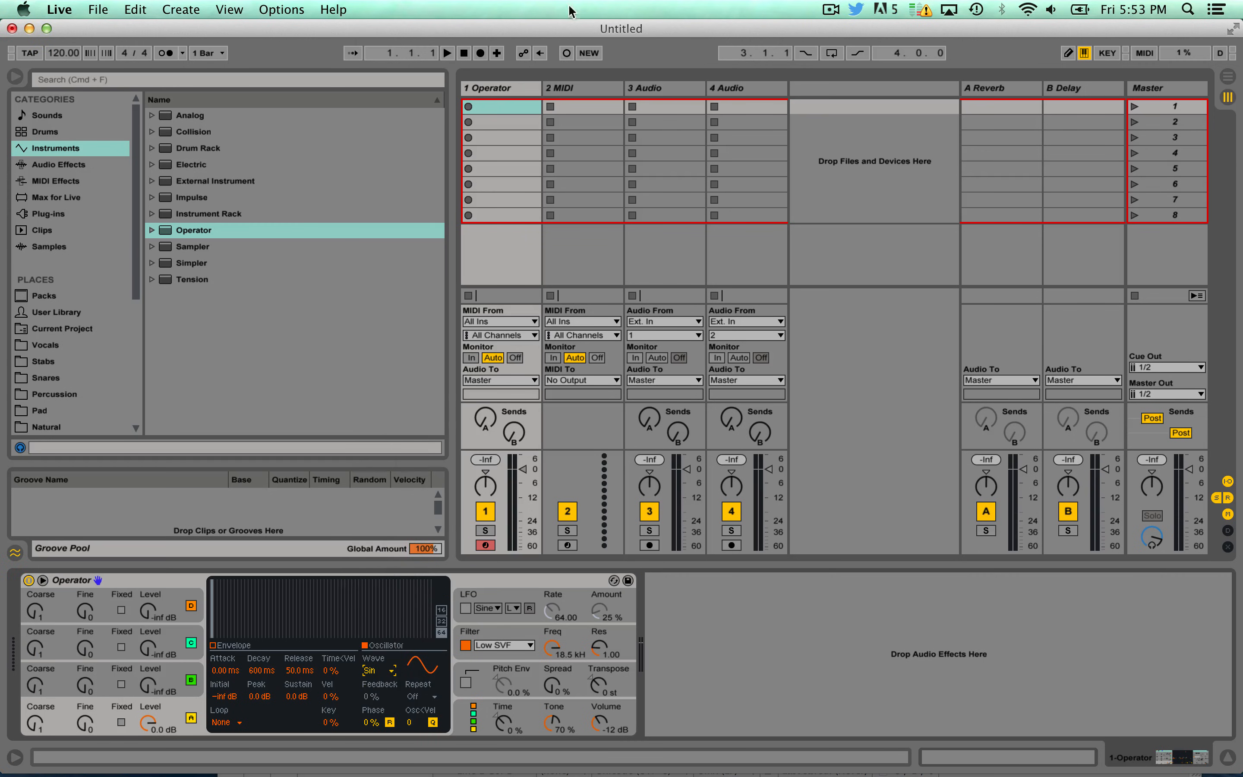
- Create an empty MIDI clip in the Operator track's first slot and open its note editor
left_click(485, 90)
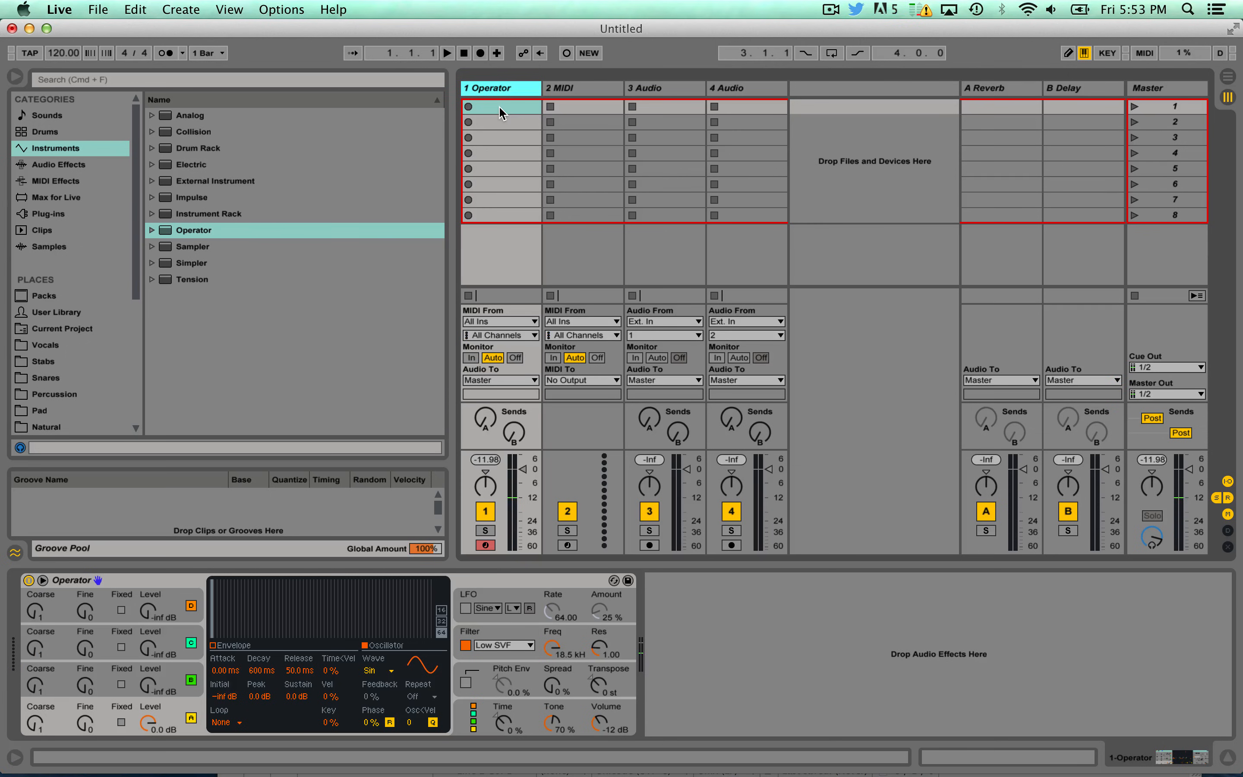
double_click(500, 105)
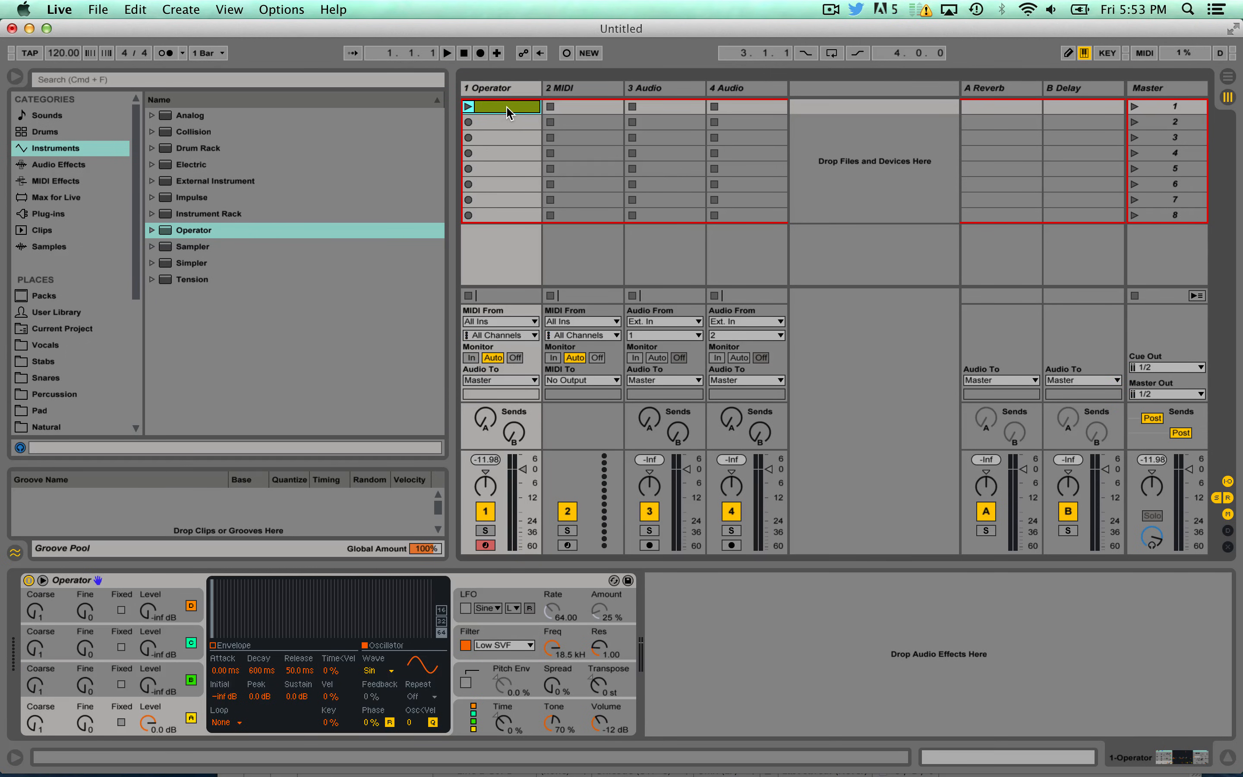
double_click(506, 108)
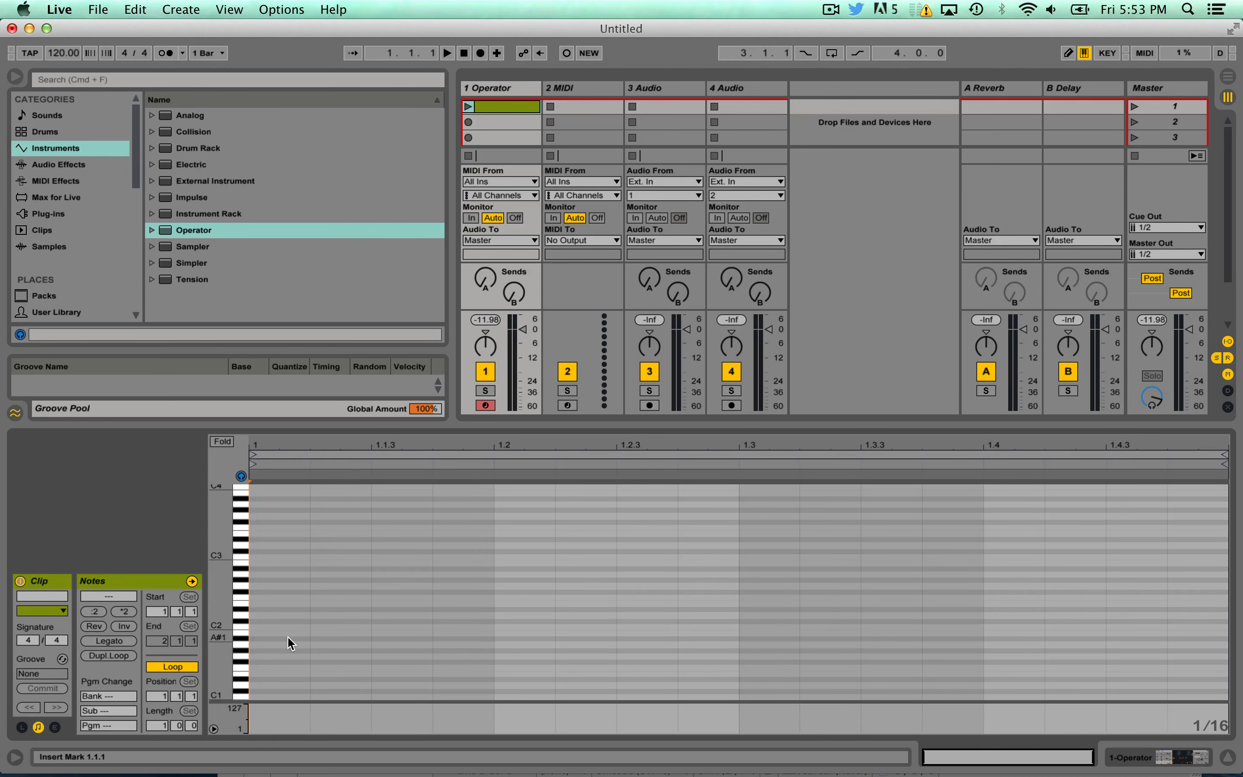
- Draw a G2 note lasting the whole bar and duplicate it at A#2 and D3 to form a chord
double_click(263, 588)
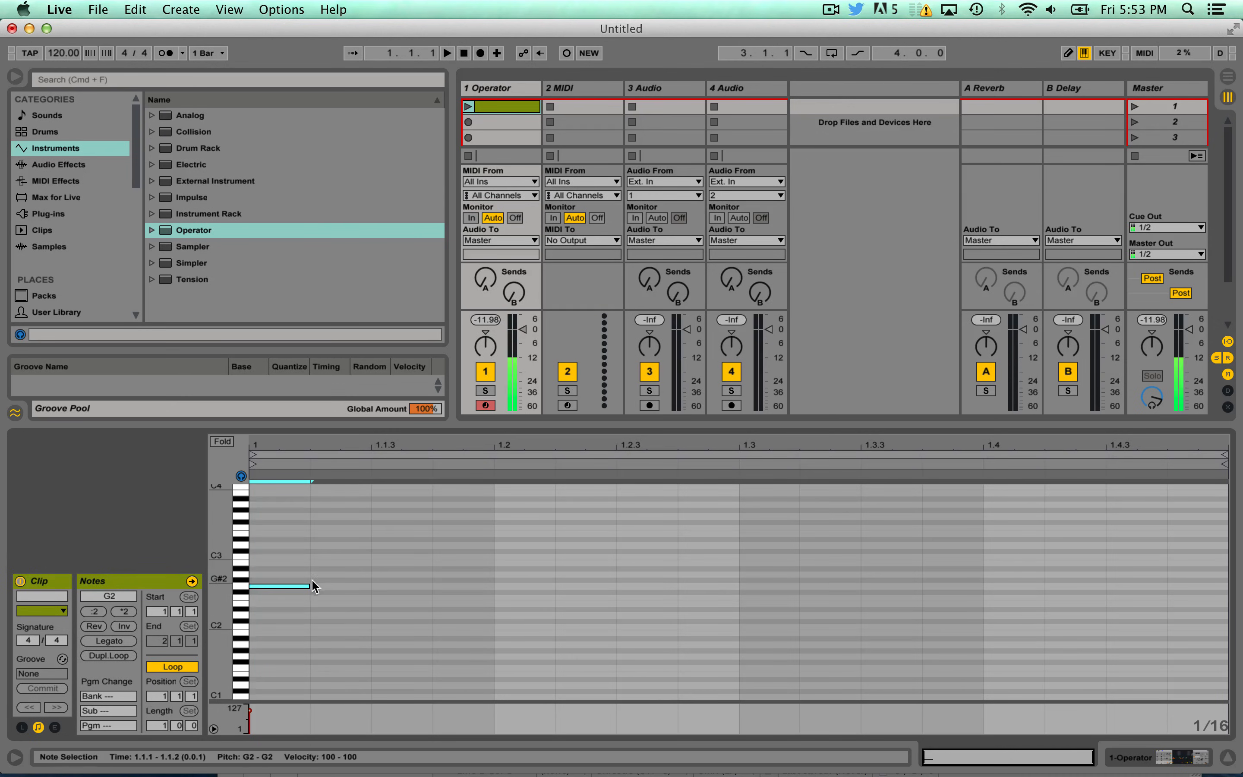
left_click_drag(309, 586, 1227, 596)
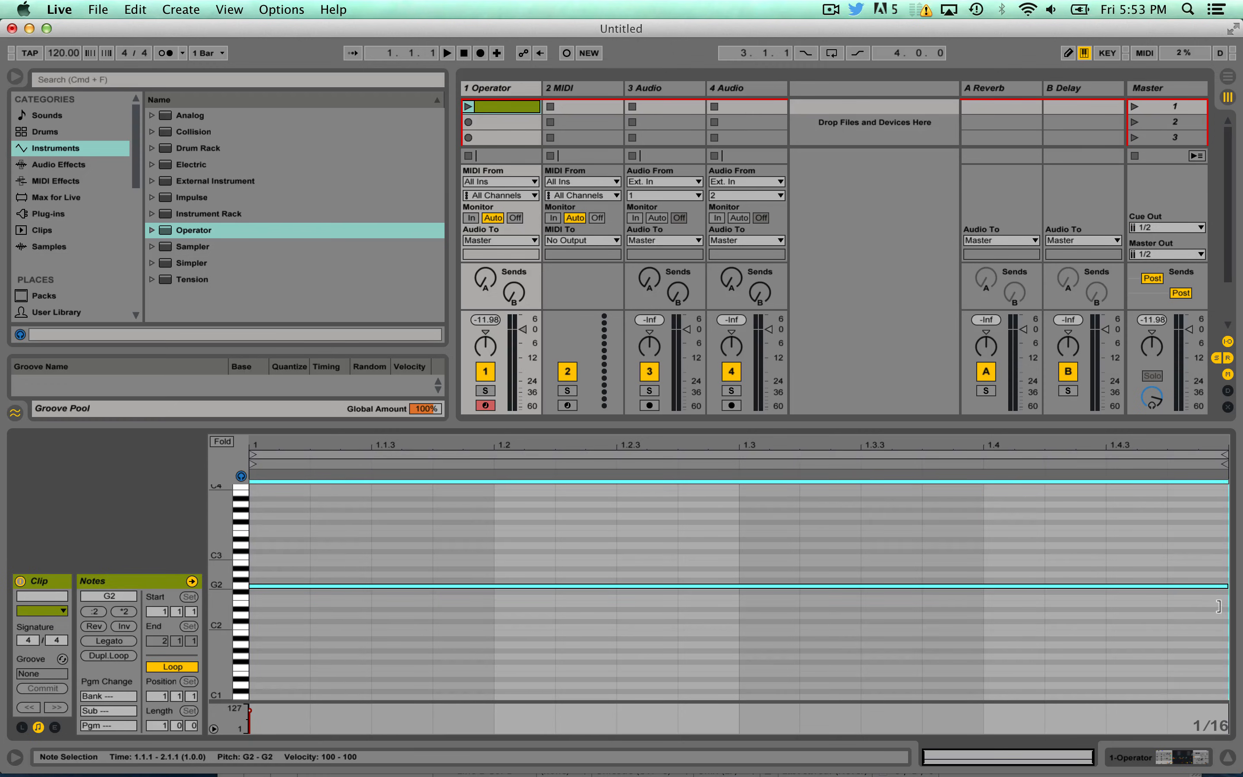
left_click_drag(261, 586, 265, 548)
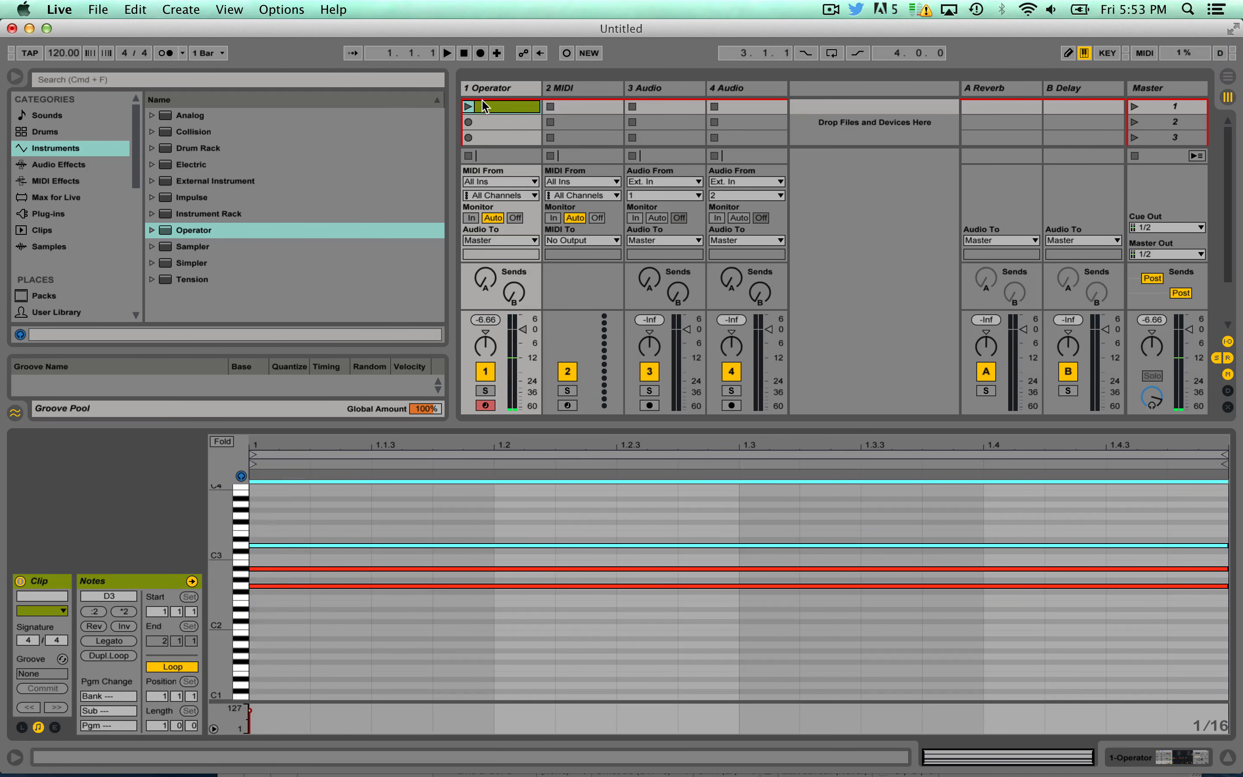
- Transpose the three chord notes up one octave to G3–D4, auditioning the clip before and after the change
left_click(469, 107)
key("space")
left_click_drag(354, 670, 316, 521)
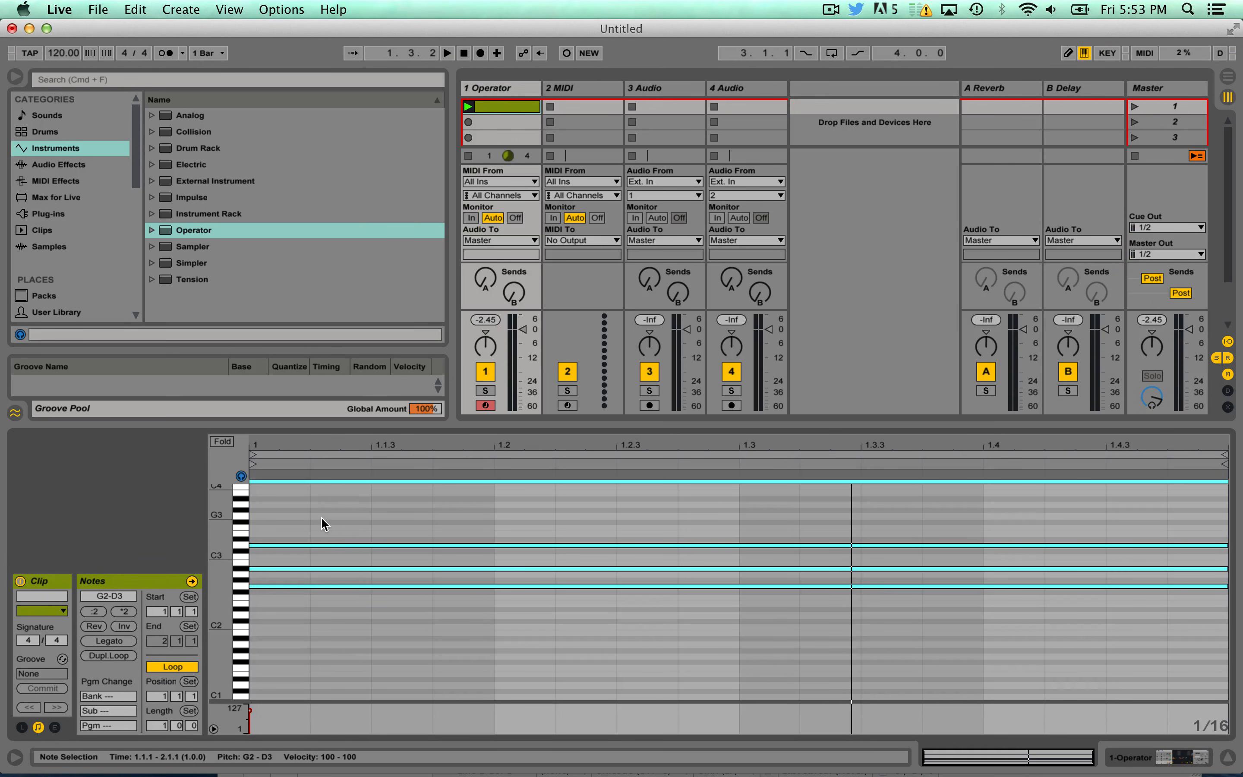
key("shift+Up")
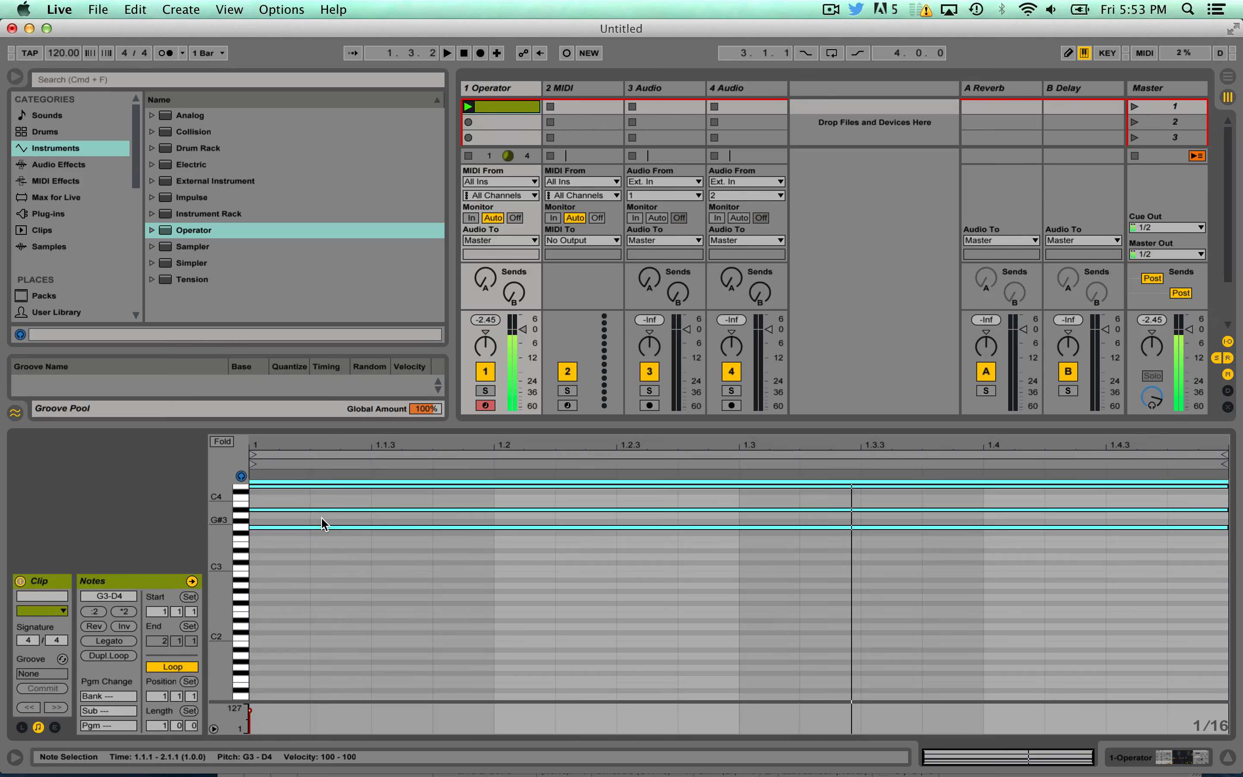
key("space")
key("space")
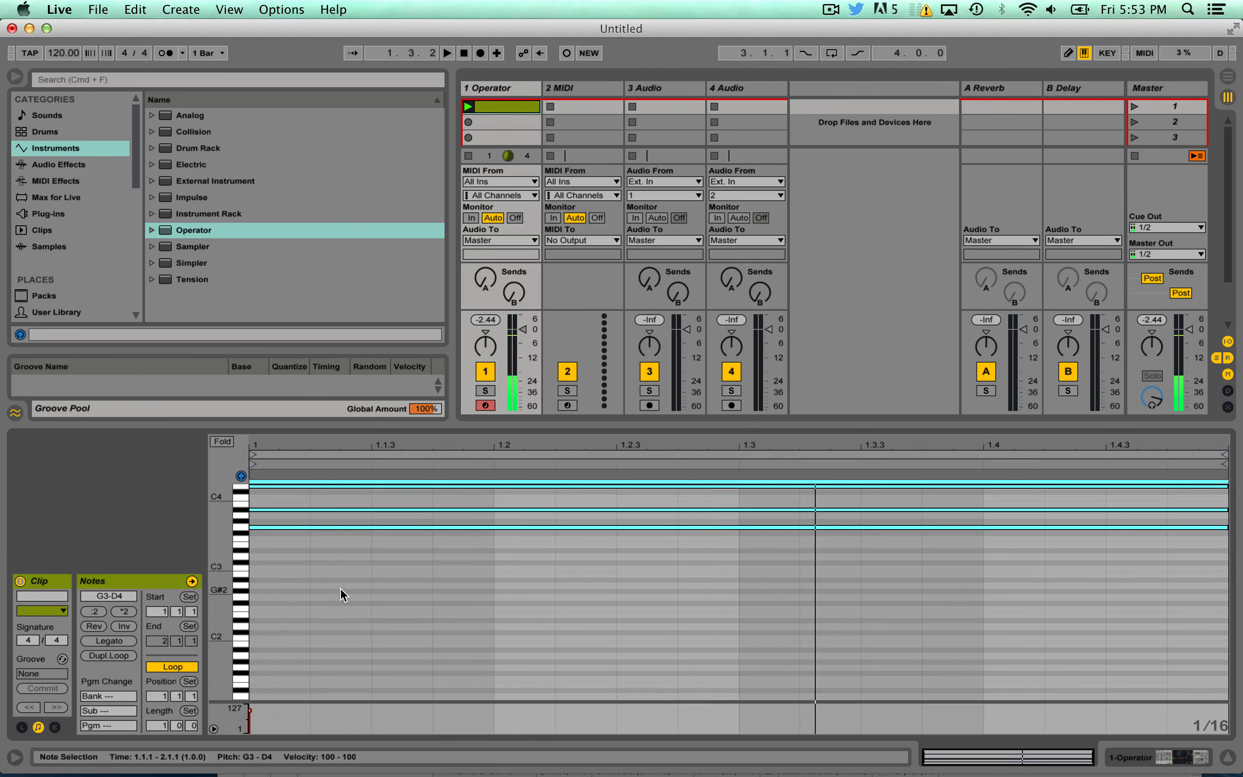
- Add an A4 note above the chord and extend it across the whole bar
scroll(340, 588, "up", 3)
scroll(311, 547, "up", 2)
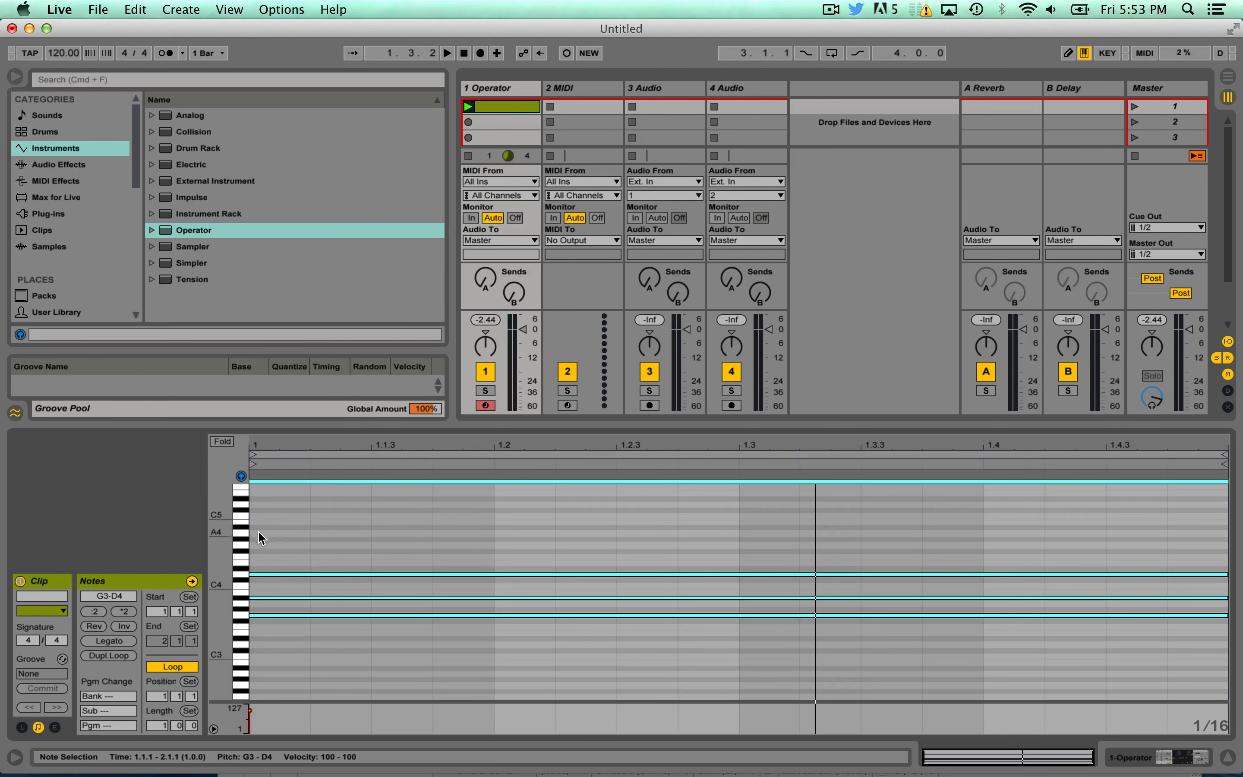
double_click(259, 534)
left_click_drag(309, 533, 1228, 534)
left_click(259, 546)
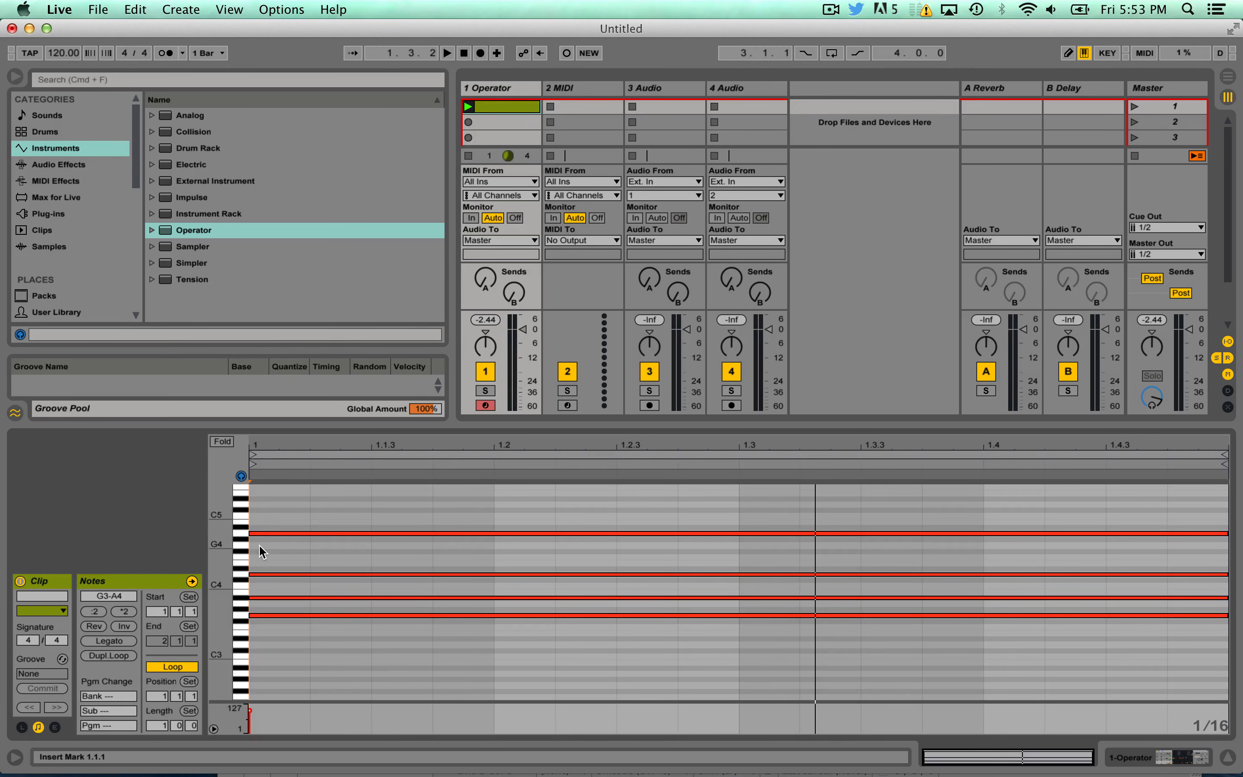
double_click(260, 545)
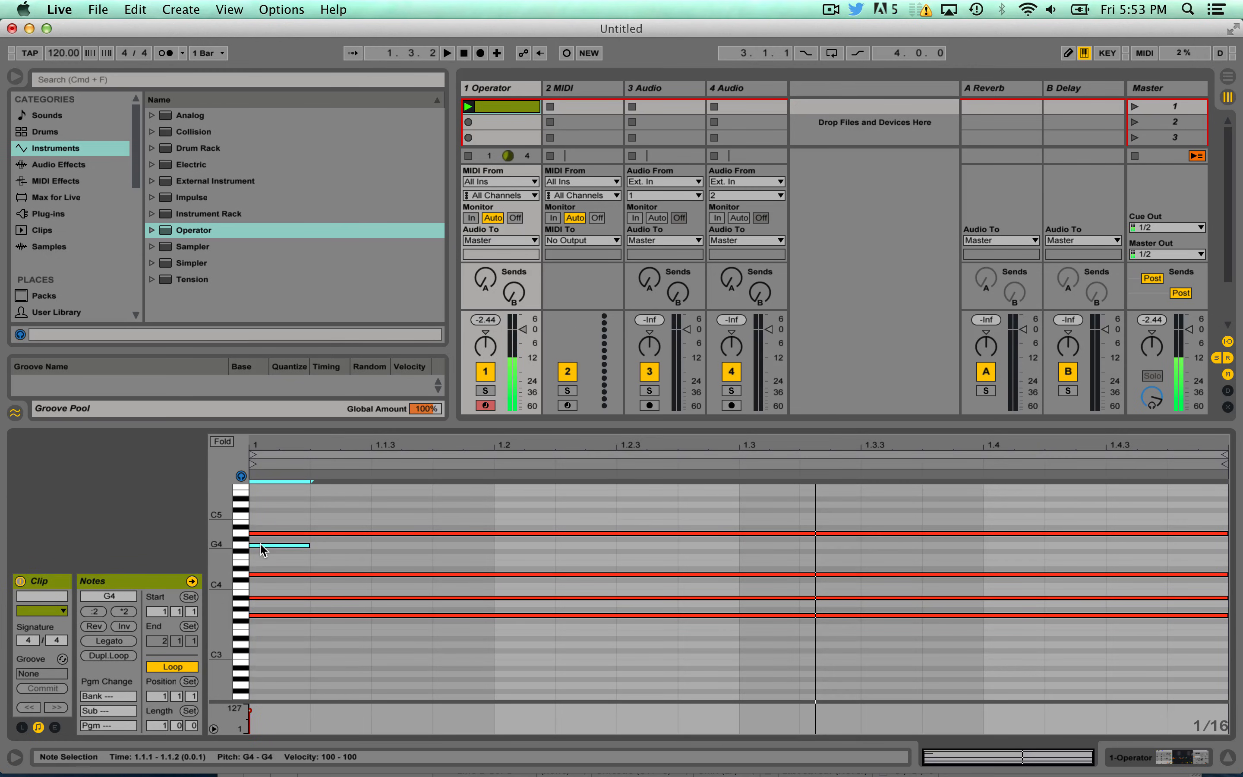
key("Delete")
- Play back the four-note chord clip with the A4 note selected, and stop it
left_click(261, 533)
key("space")
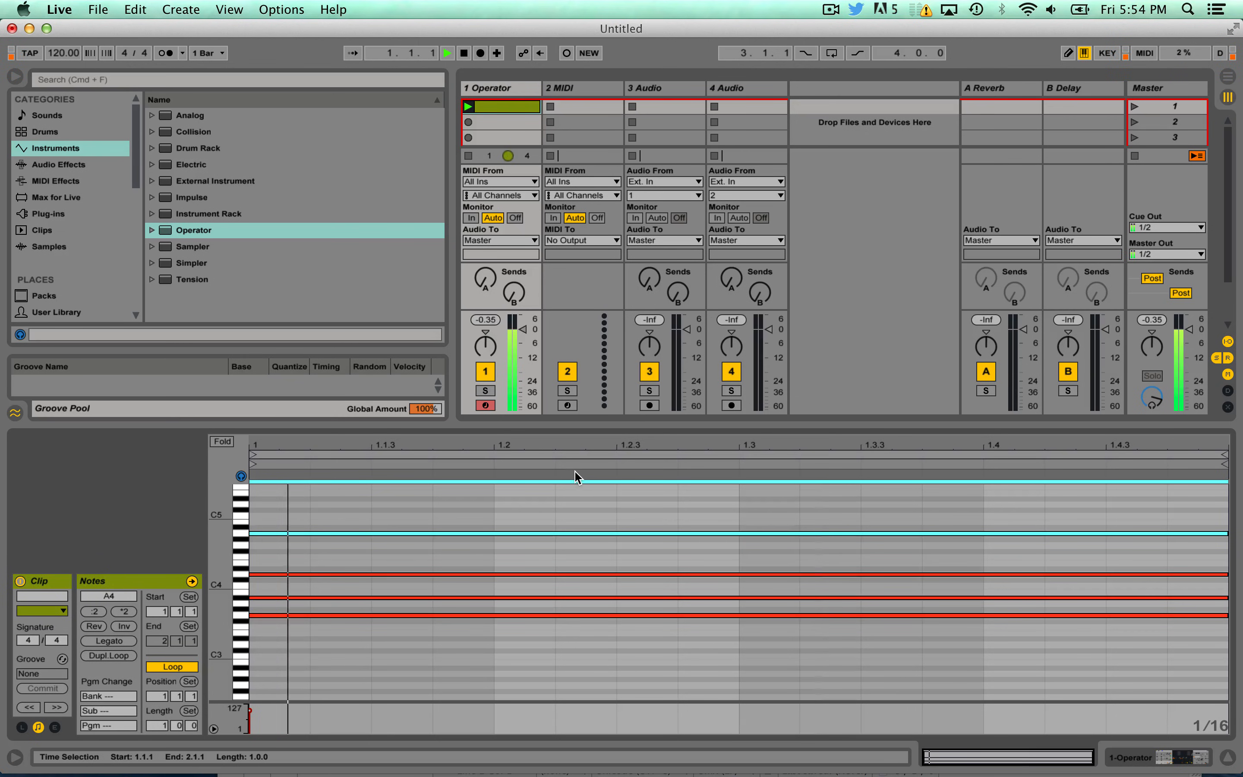
key("space")
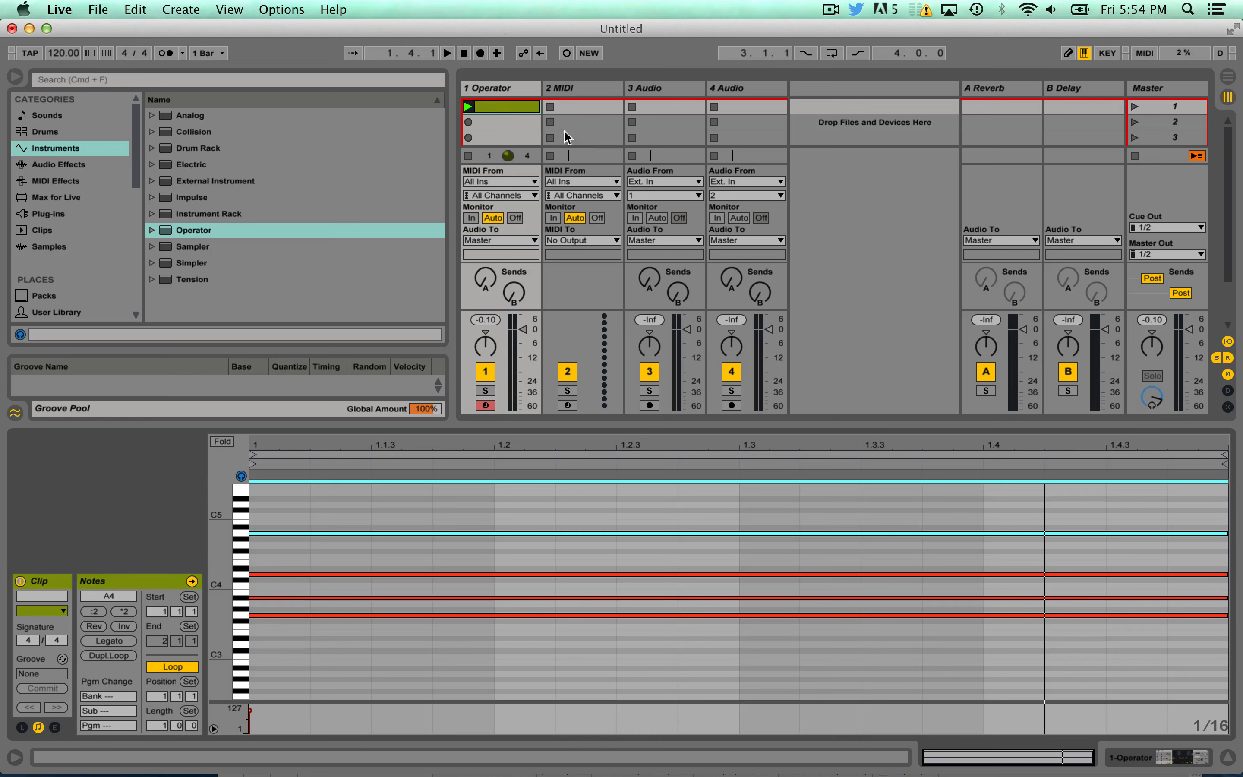
- Add the Reverb audio effect after Operator on the first track
left_click(514, 88)
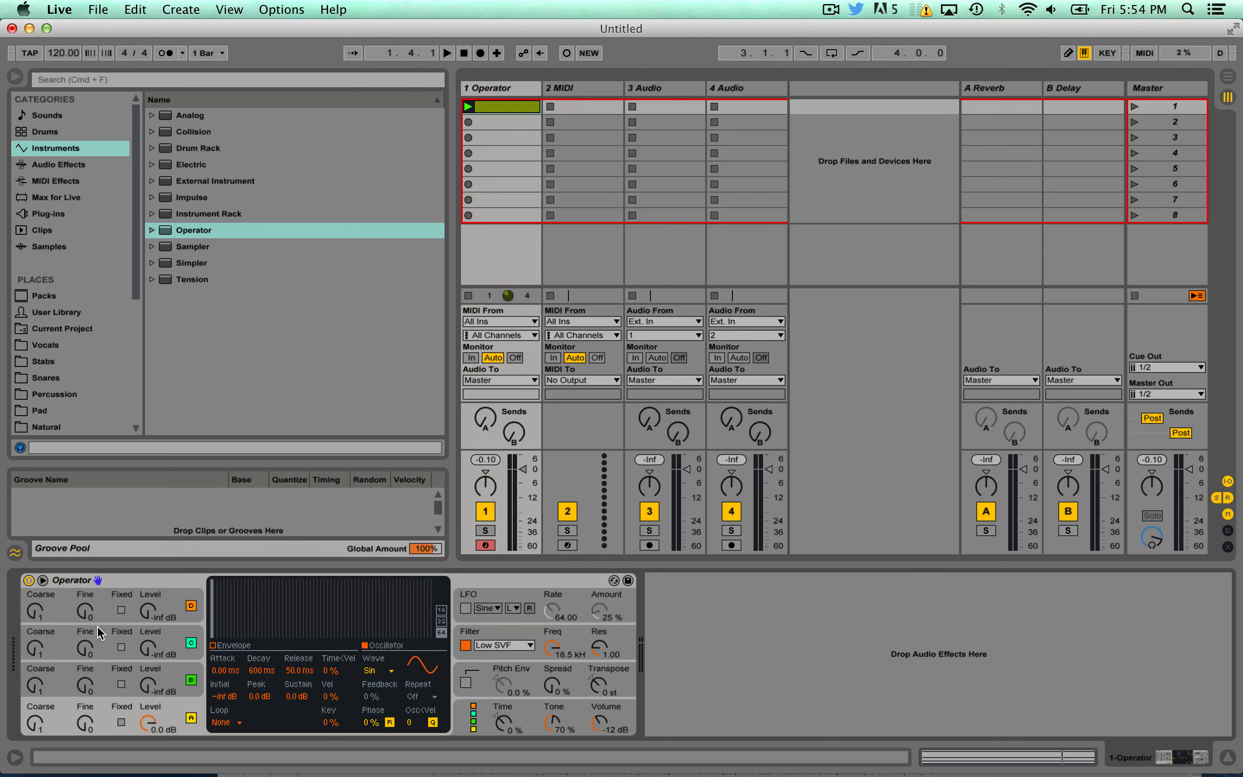
left_click(147, 580)
left_click(113, 173)
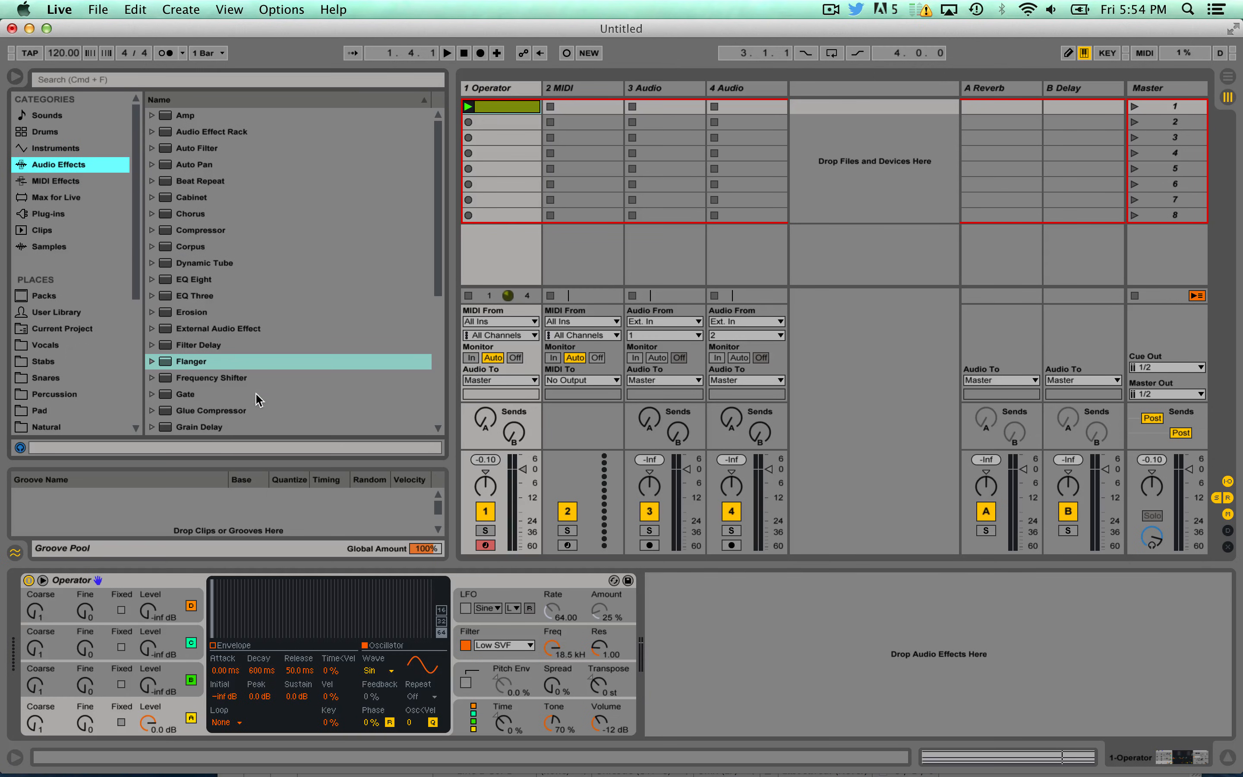
scroll(251, 390, "down", 5)
double_click(211, 329)
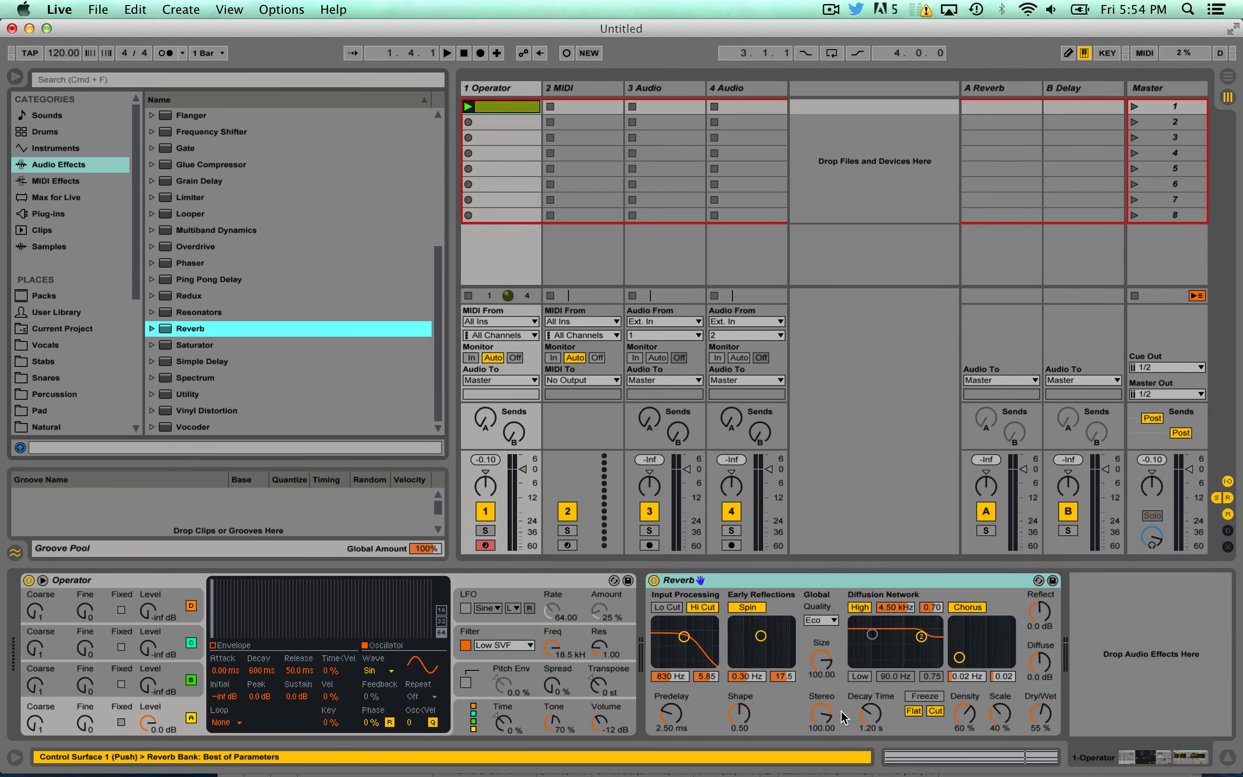
- Set the reverb's decay time to 5.96 s and dry/wet to 29%, and Operator's volume to -20 dB, while auditioning the clip
key("space")
left_click_drag(871, 716, 872, 668)
left_click_drag(1038, 726, 1041, 717)
left_click_drag(601, 725, 606, 740)
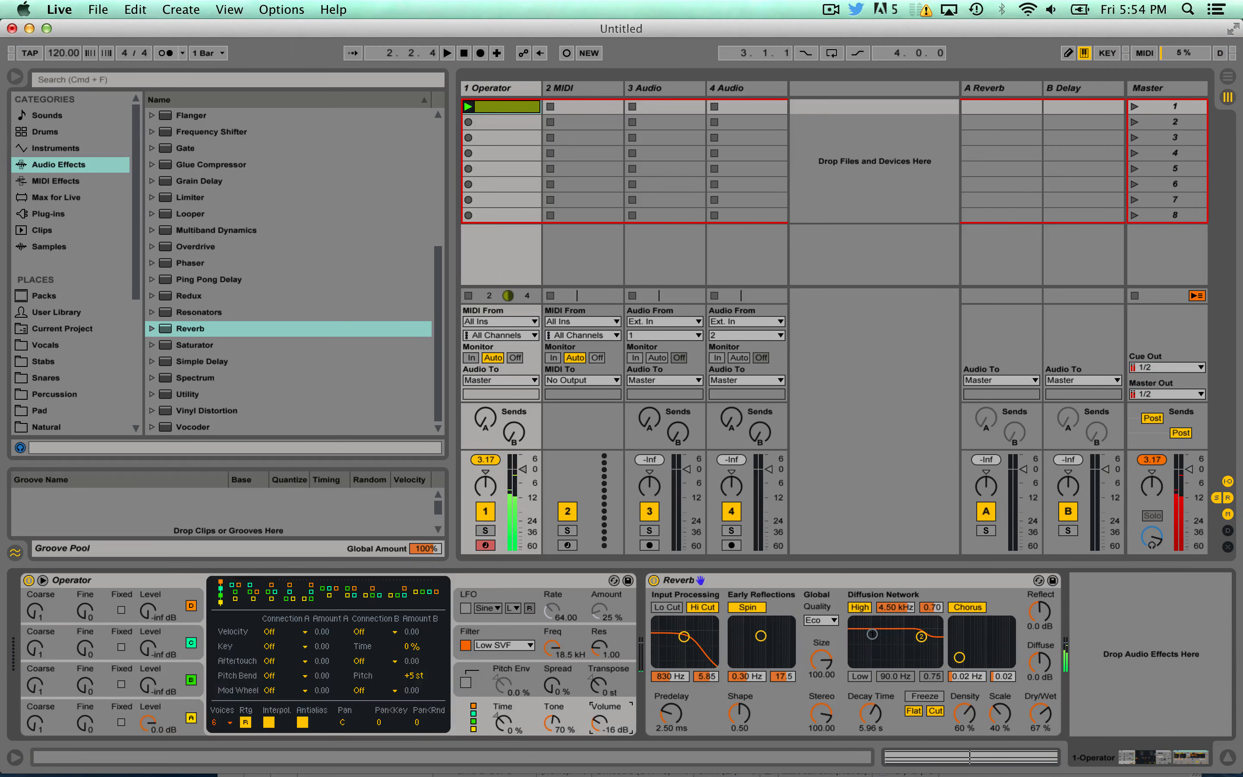
key("space")
key("space")
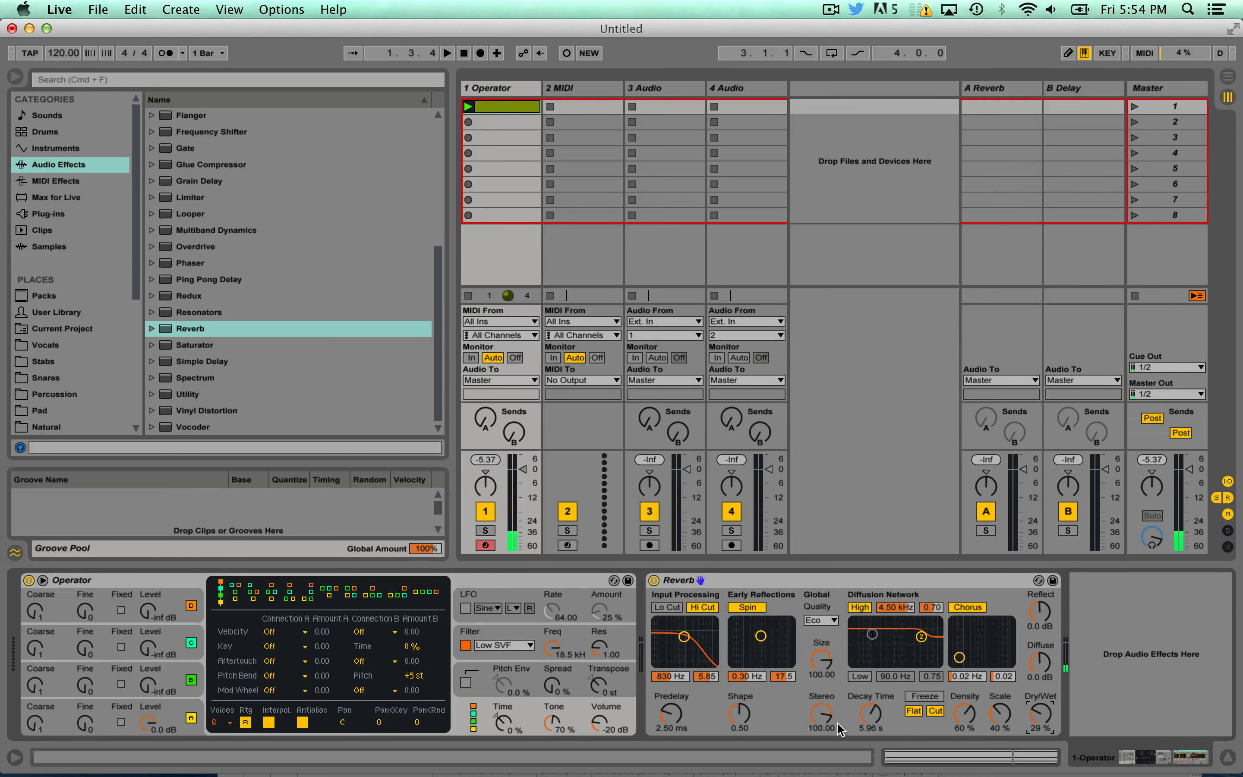
- Set Operator's oscillator A wave to Saw D, limit it to 32 harmonics, and audition the chord
left_click(174, 708)
left_click(380, 671)
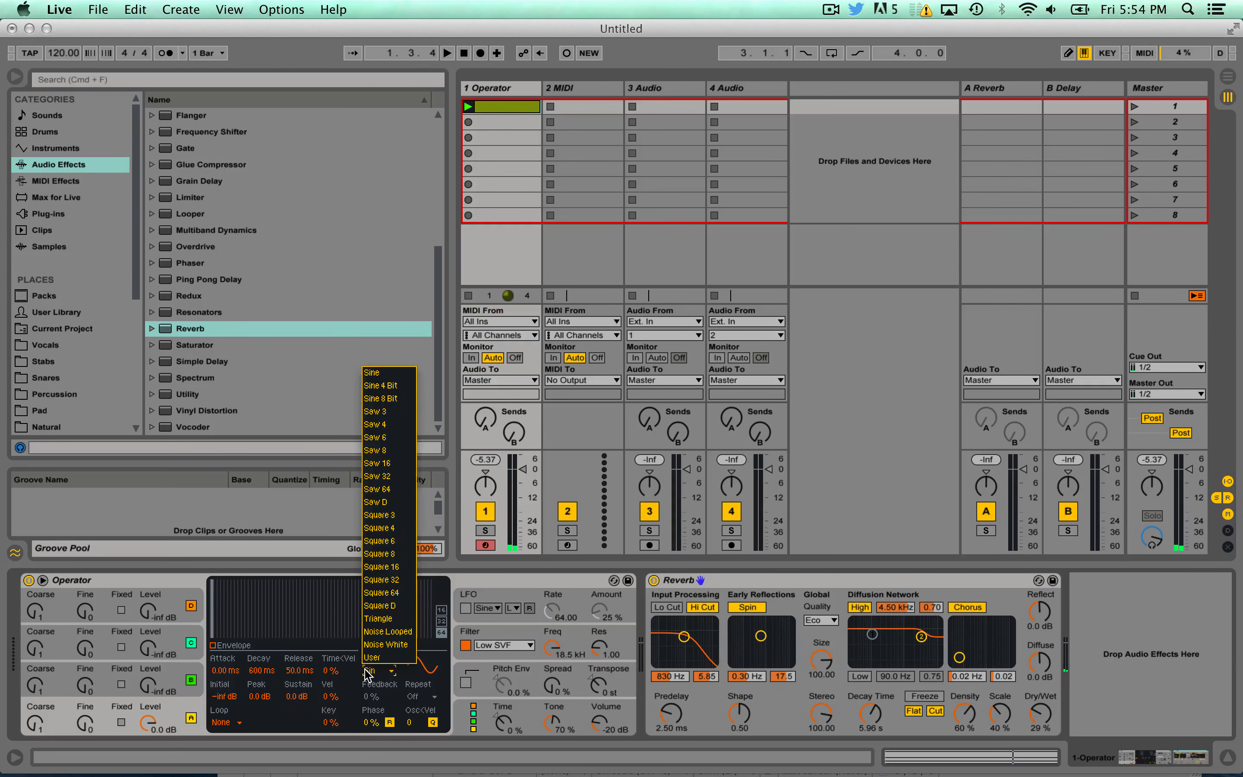
left_click(388, 504)
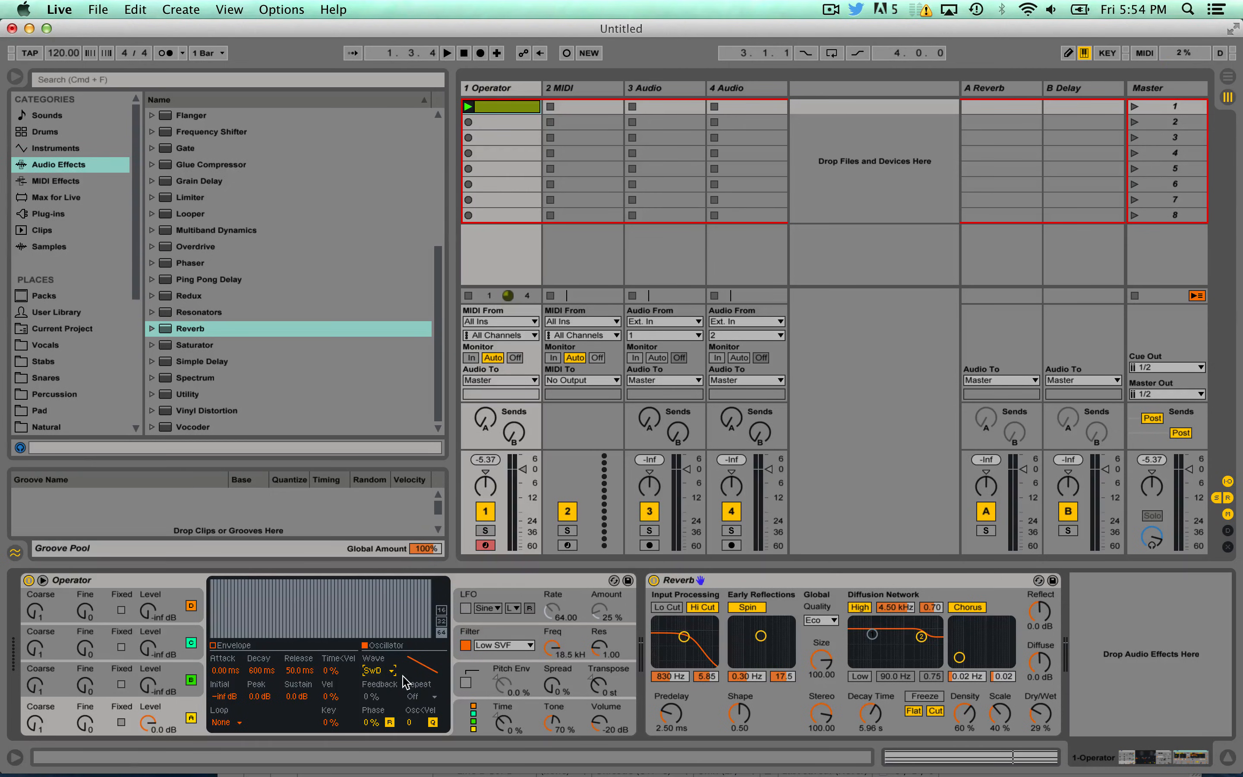
left_click(441, 622)
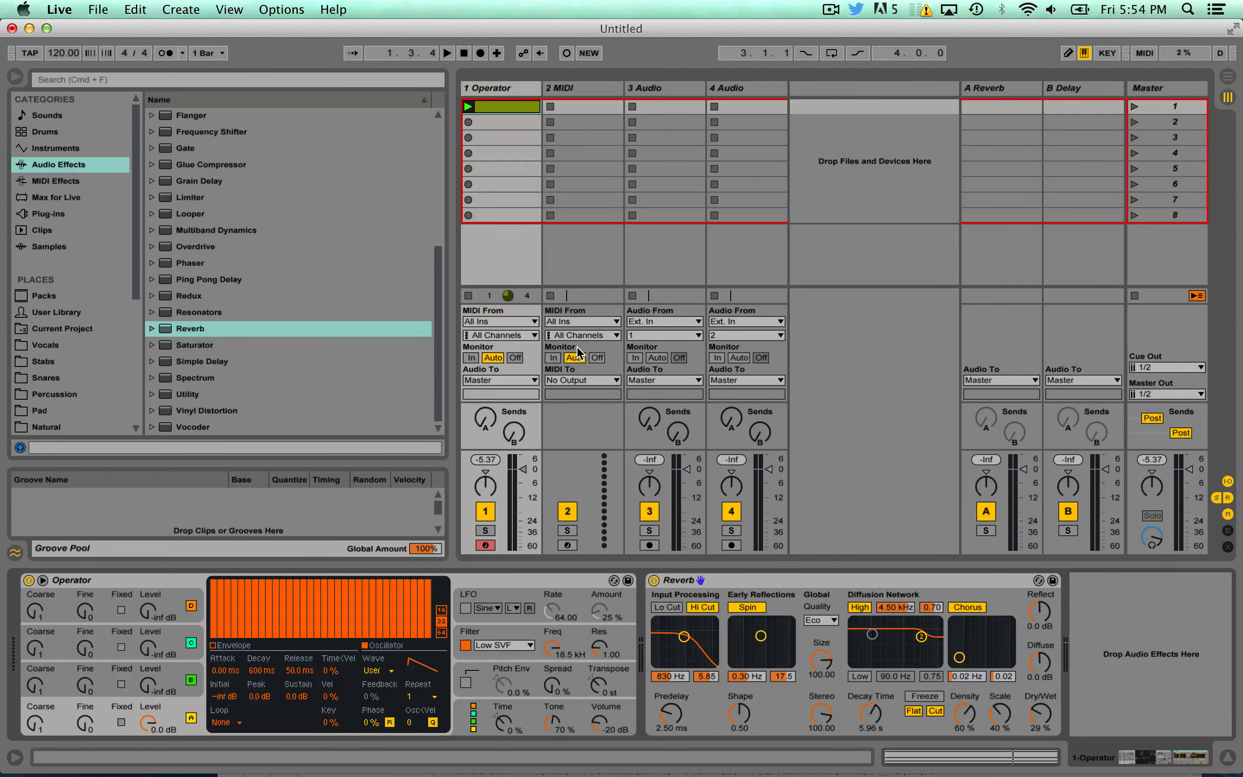
key("space")
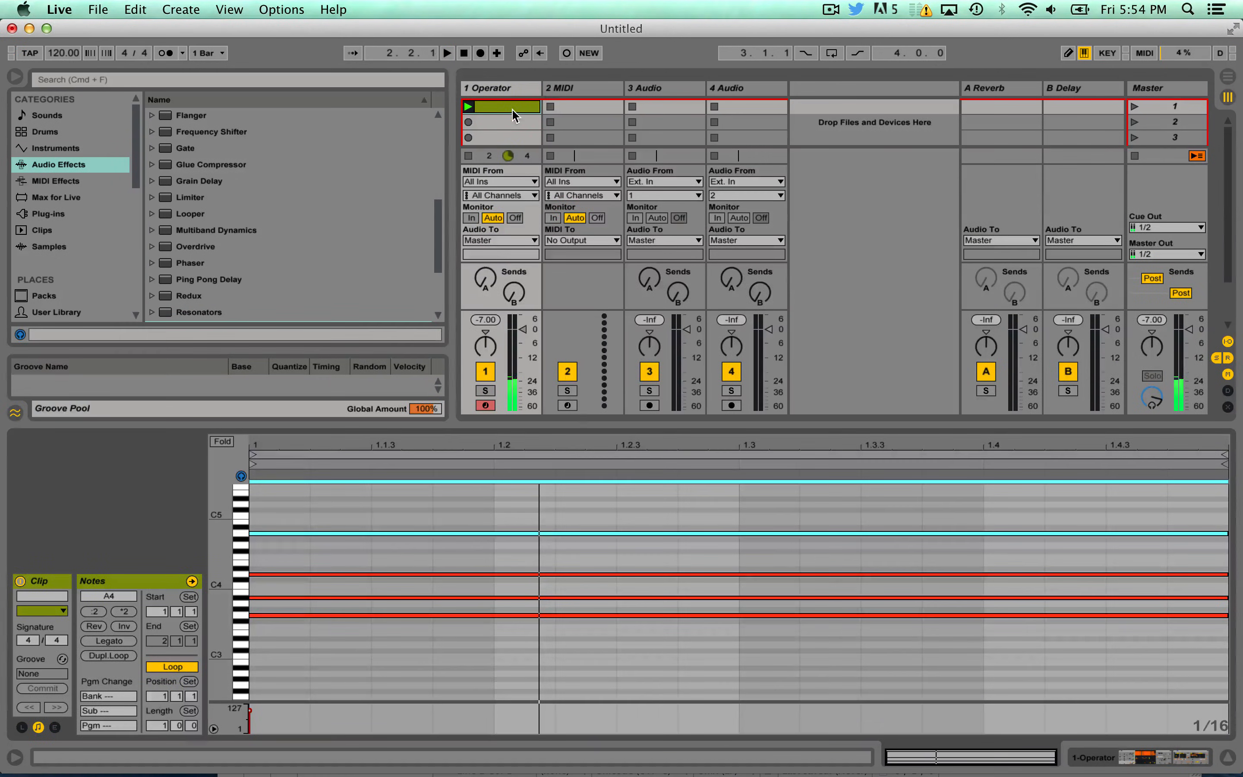
- Transpose all notes in the chord clip down one octave and stop playback after auditioning
double_click(512, 108)
left_click(364, 509)
key("super+a")
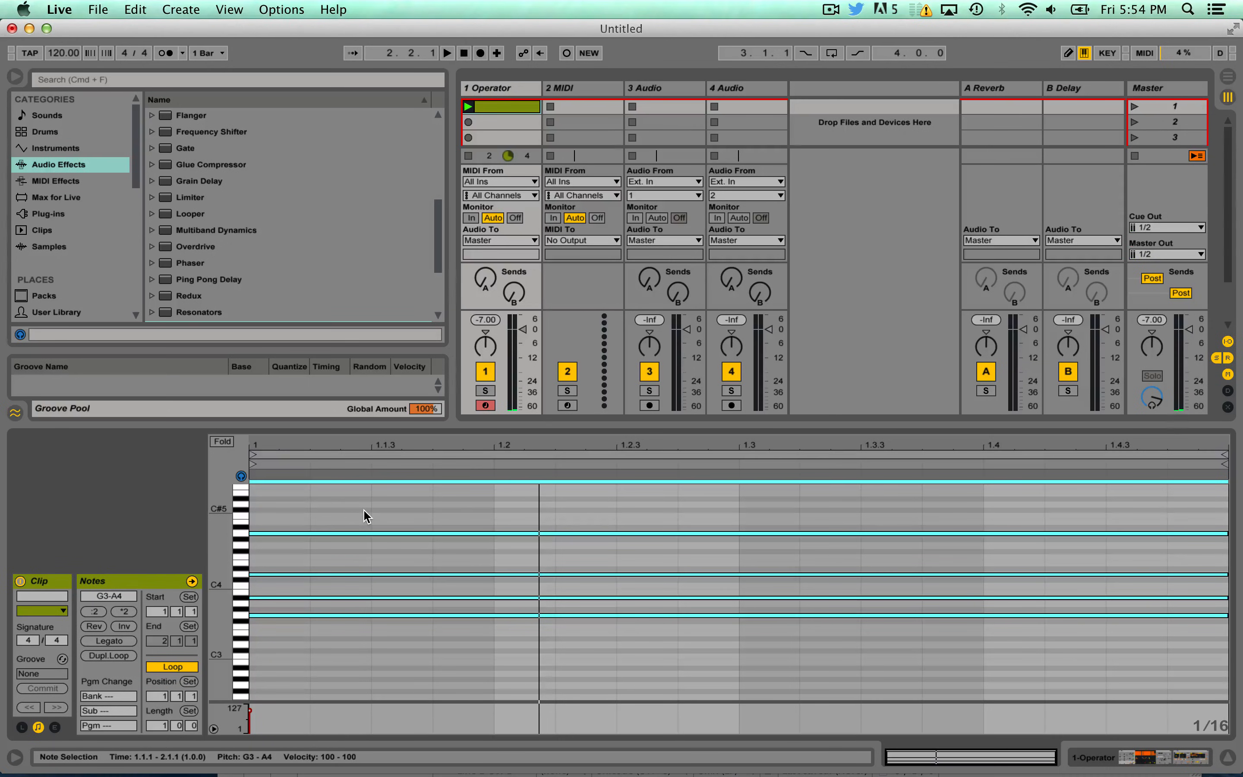
key("shift+Down")
key("space")
- Examine the settings of Operator's four oscillators and the display of available oscillator algorithms
double_click(488, 88)
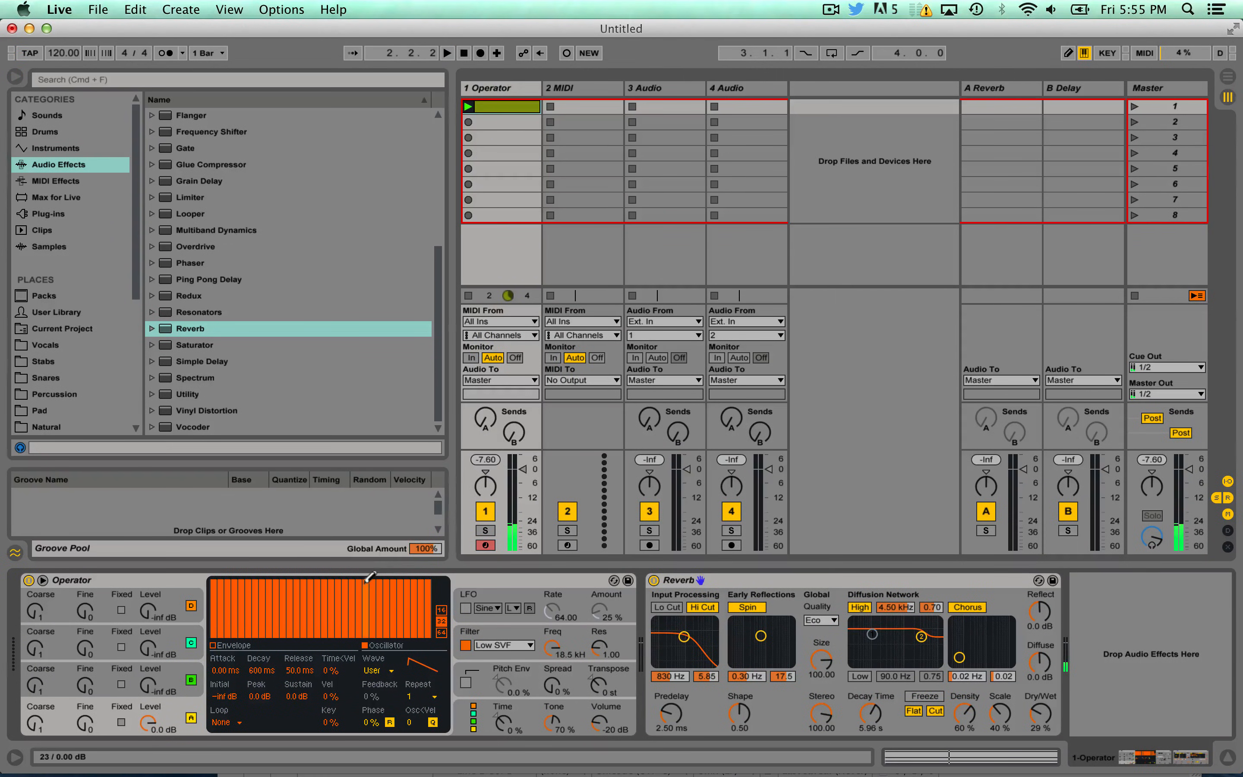
left_click(157, 578)
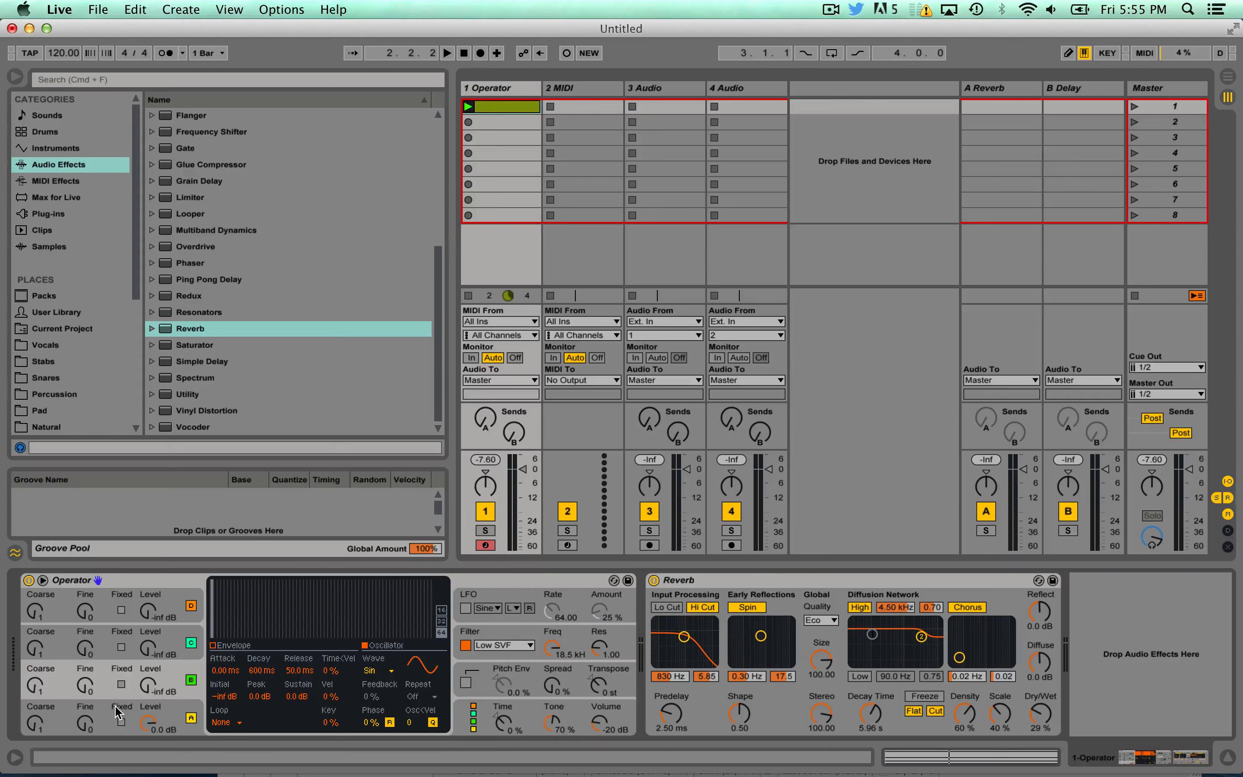
left_click(486, 717)
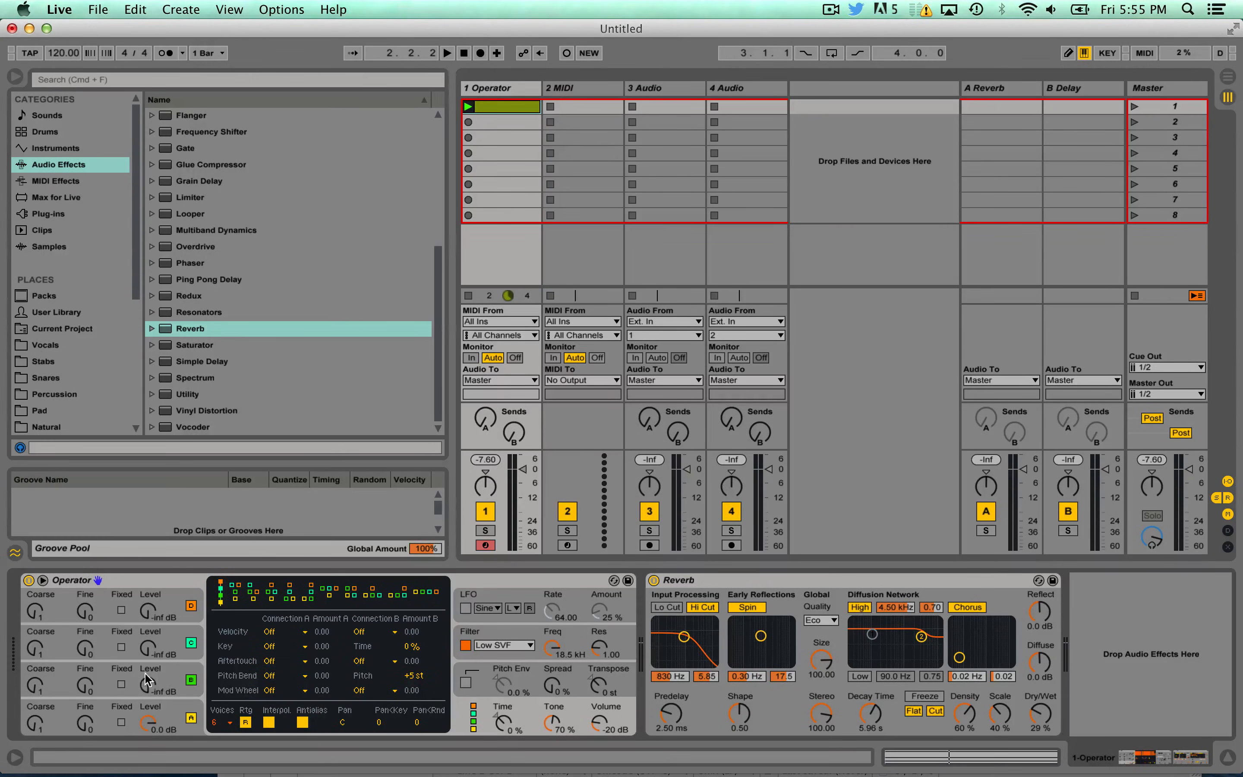
left_click(127, 672)
left_click(113, 708)
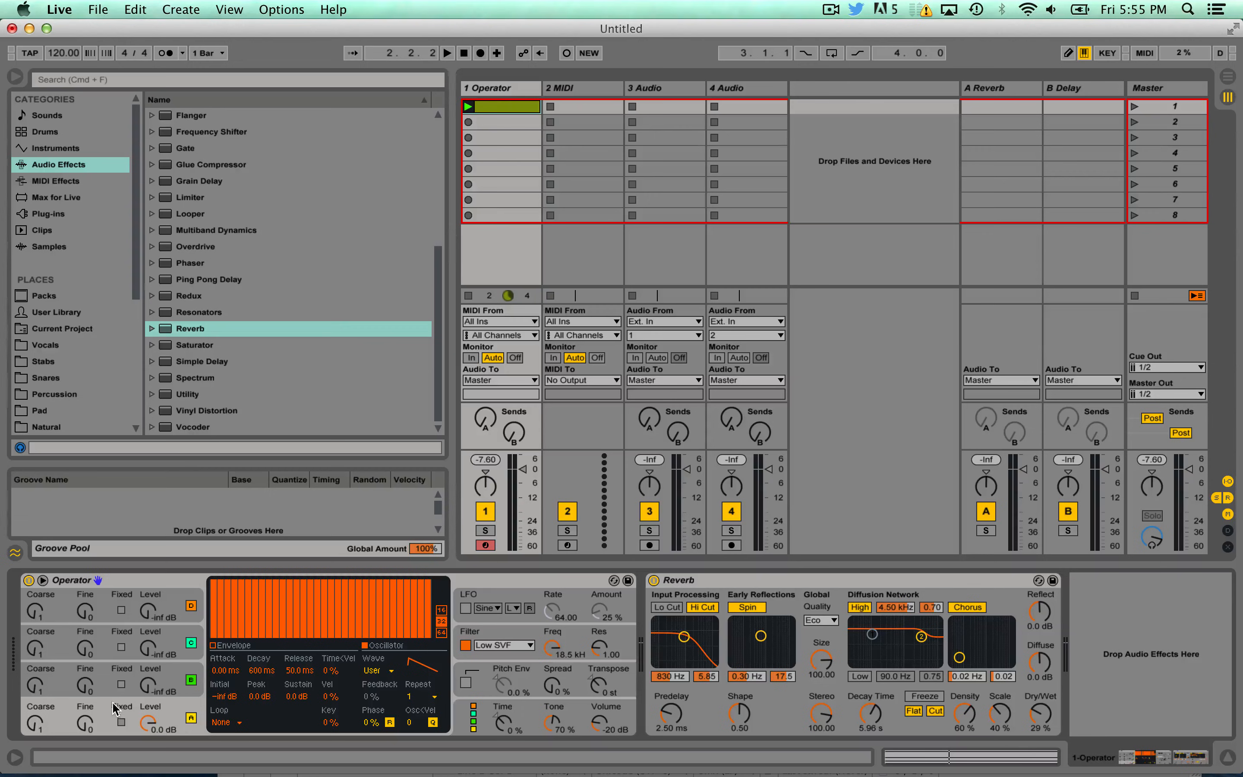
left_click(110, 642)
left_click(112, 672)
left_click(107, 607)
left_click(105, 629)
left_click(109, 709)
- Set Operator's algorithm to all four oscillators in parallel and raise oscillator B's level to 0.0 dB while auditioning
left_click(492, 720)
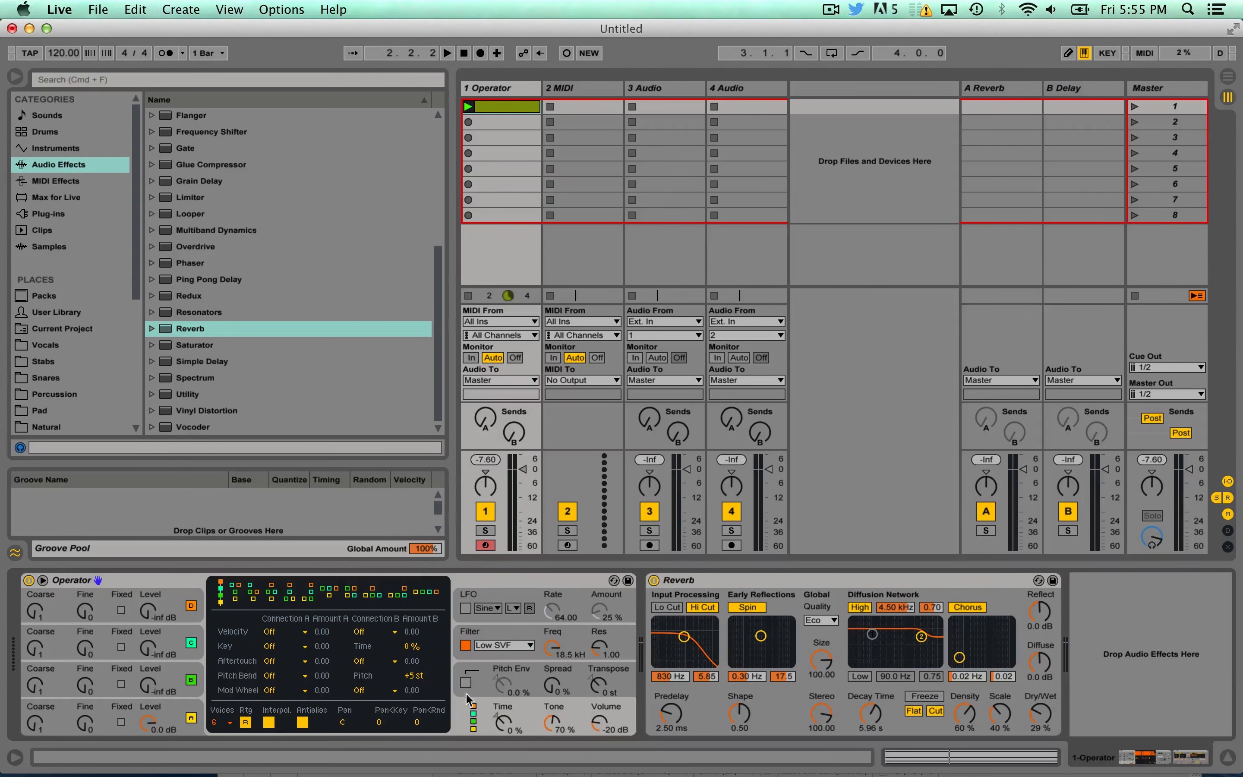
left_click(431, 597)
left_click(175, 673)
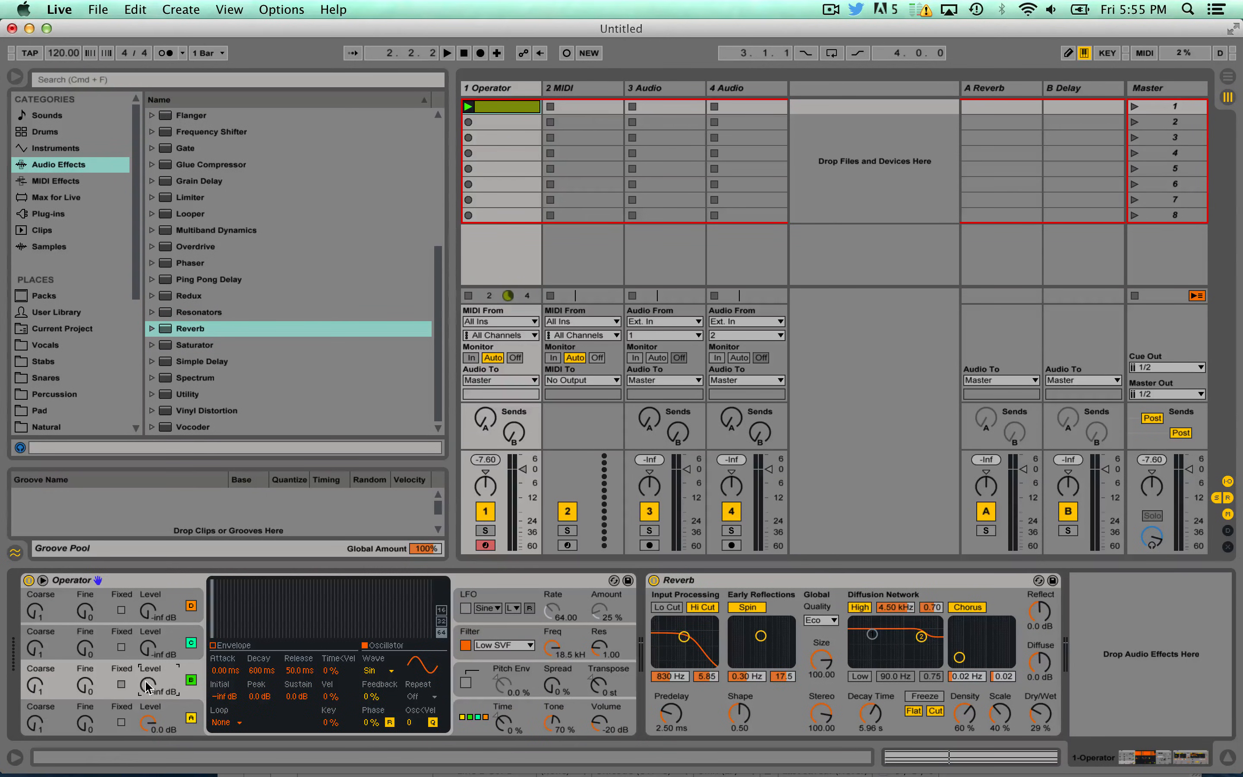
key("space")
left_click_drag(148, 685, 148, 627)
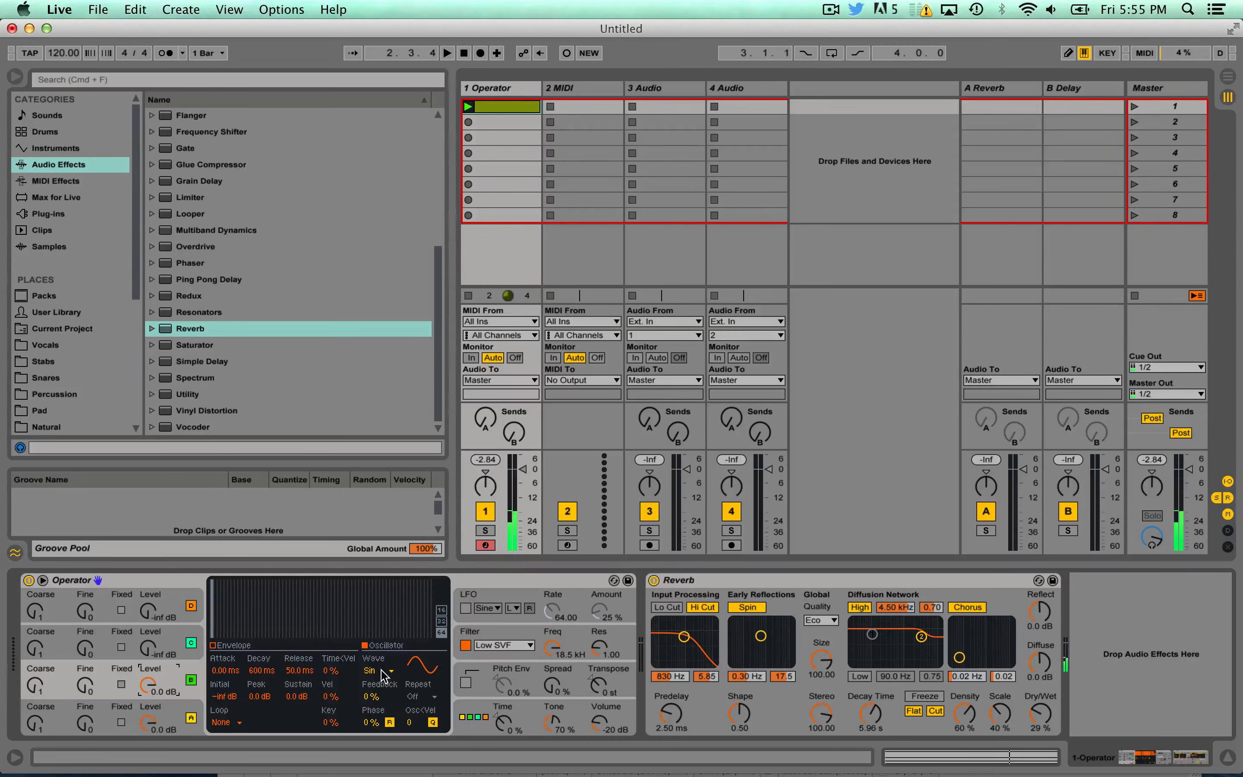
- Audition oscillator B with oscillator A temporarily switched off, and set oscillator B's wave to Saw D
left_click(191, 718)
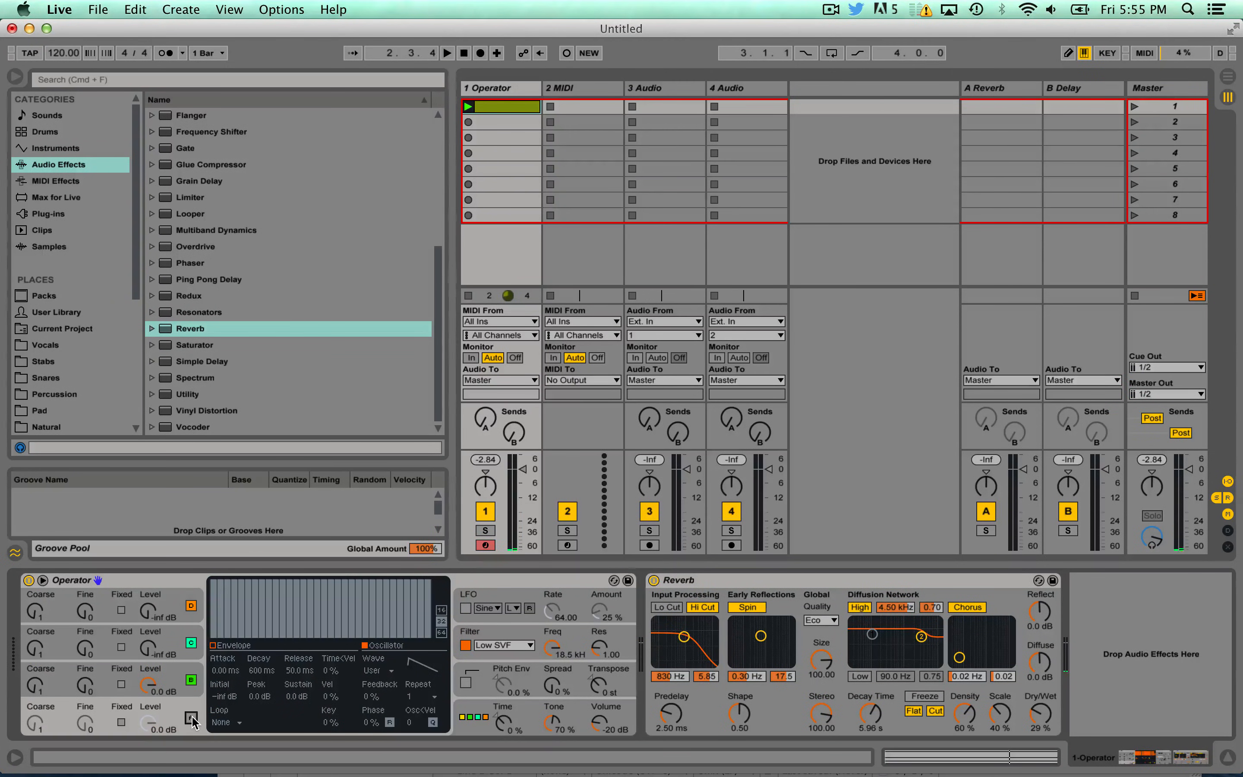
key("space")
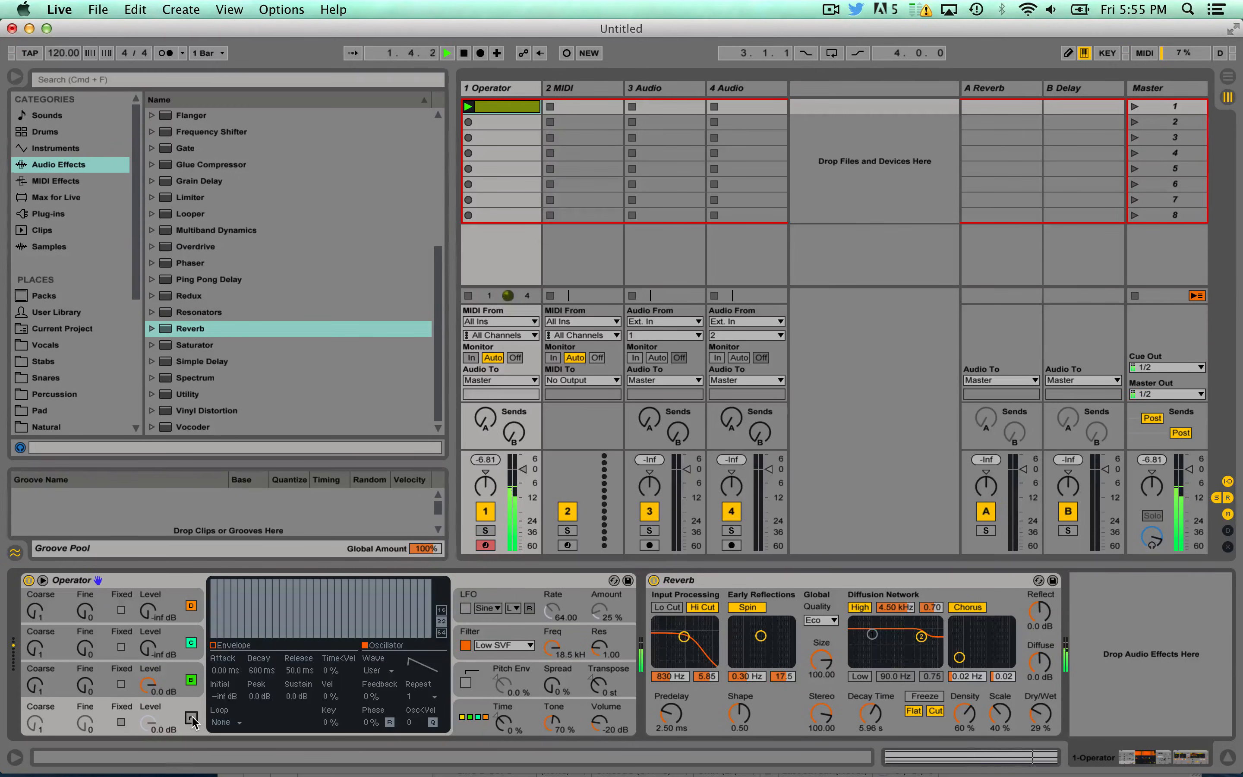
left_click(177, 678)
left_click(377, 671)
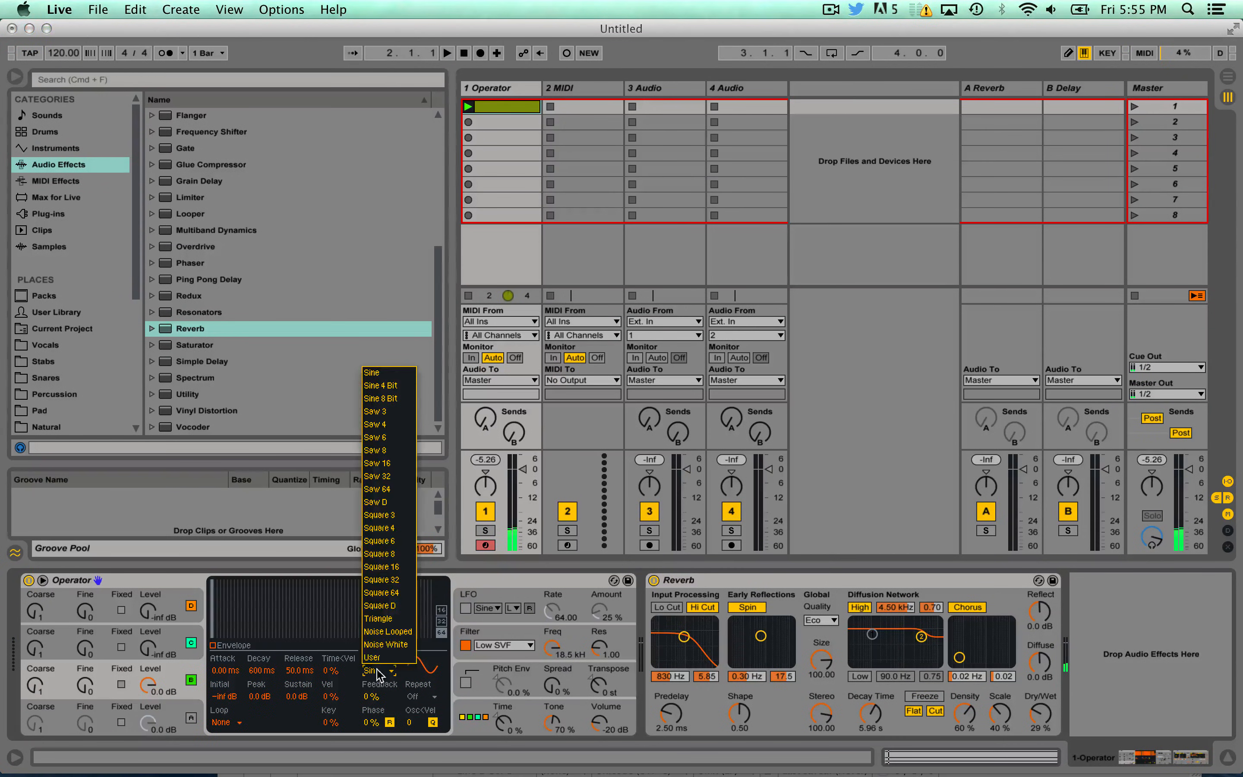
left_click(390, 512)
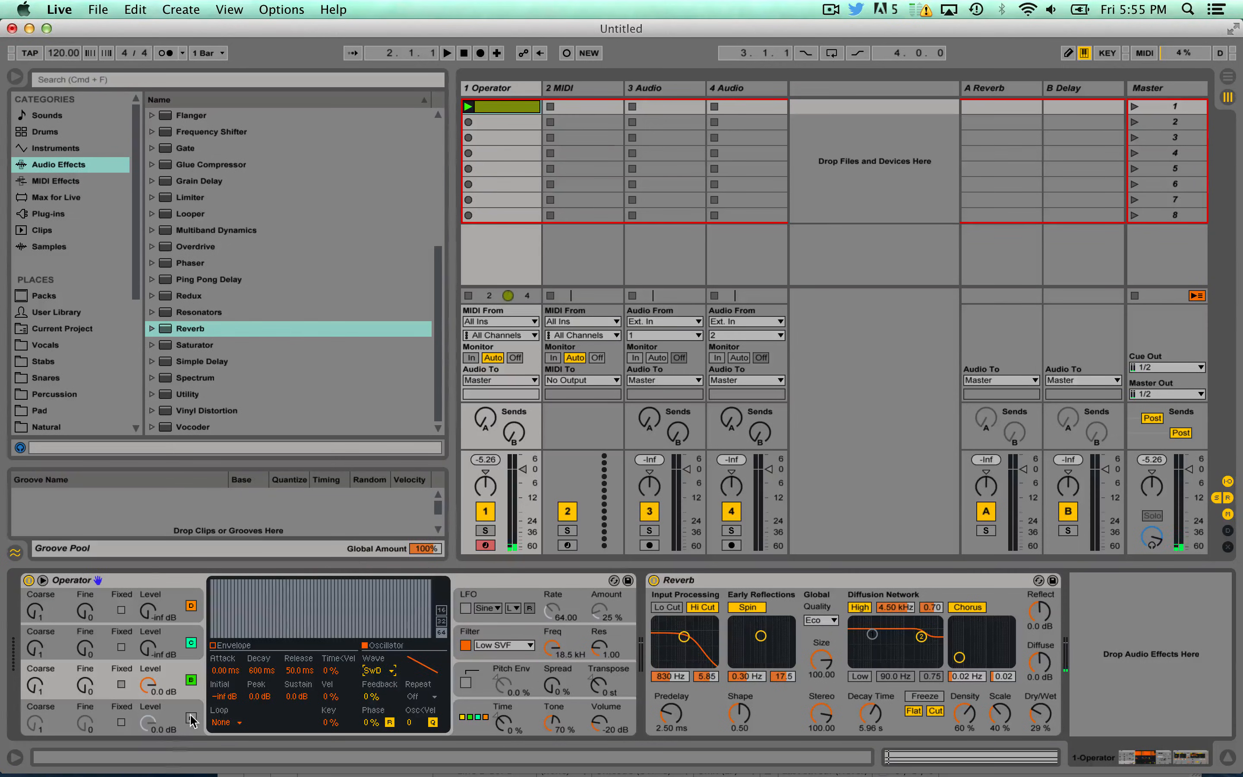
left_click(191, 718)
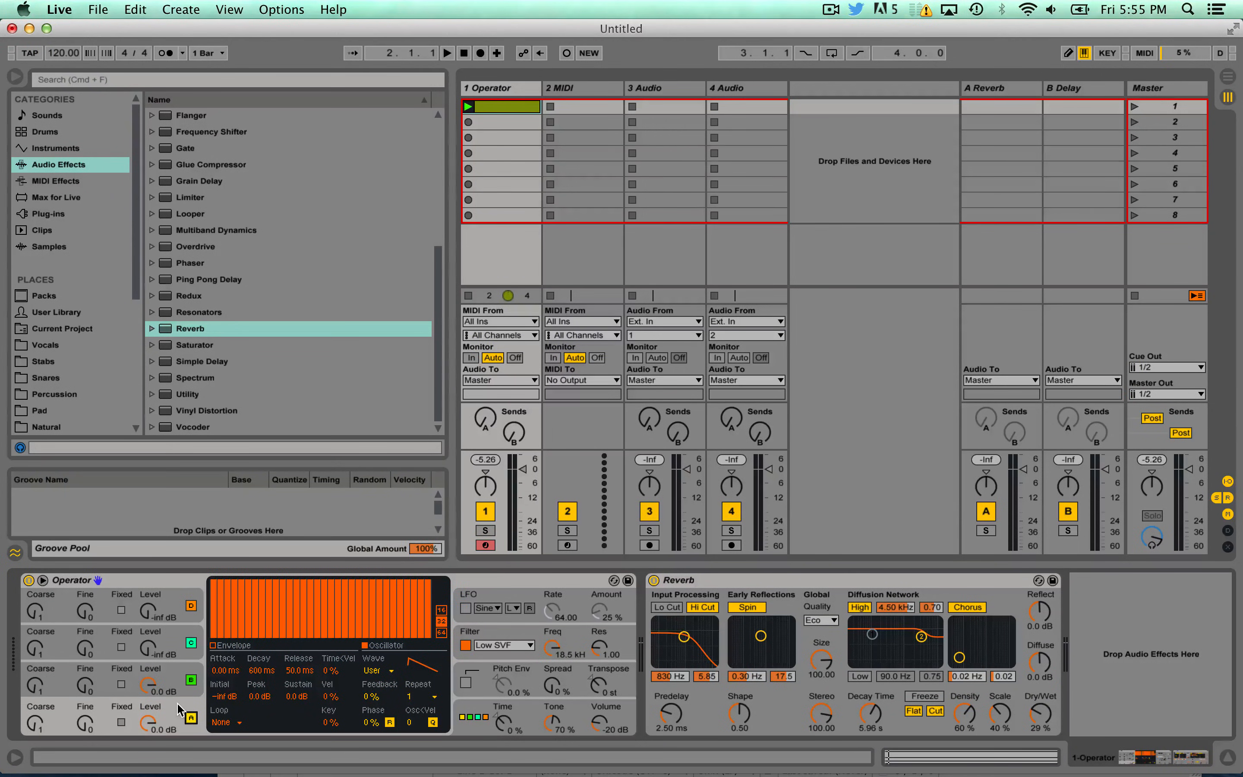
- Audition oscillators A and B together and detune oscillator B with a fine value of 8
left_click(173, 673)
left_click(168, 707)
left_click(171, 670)
key("space")
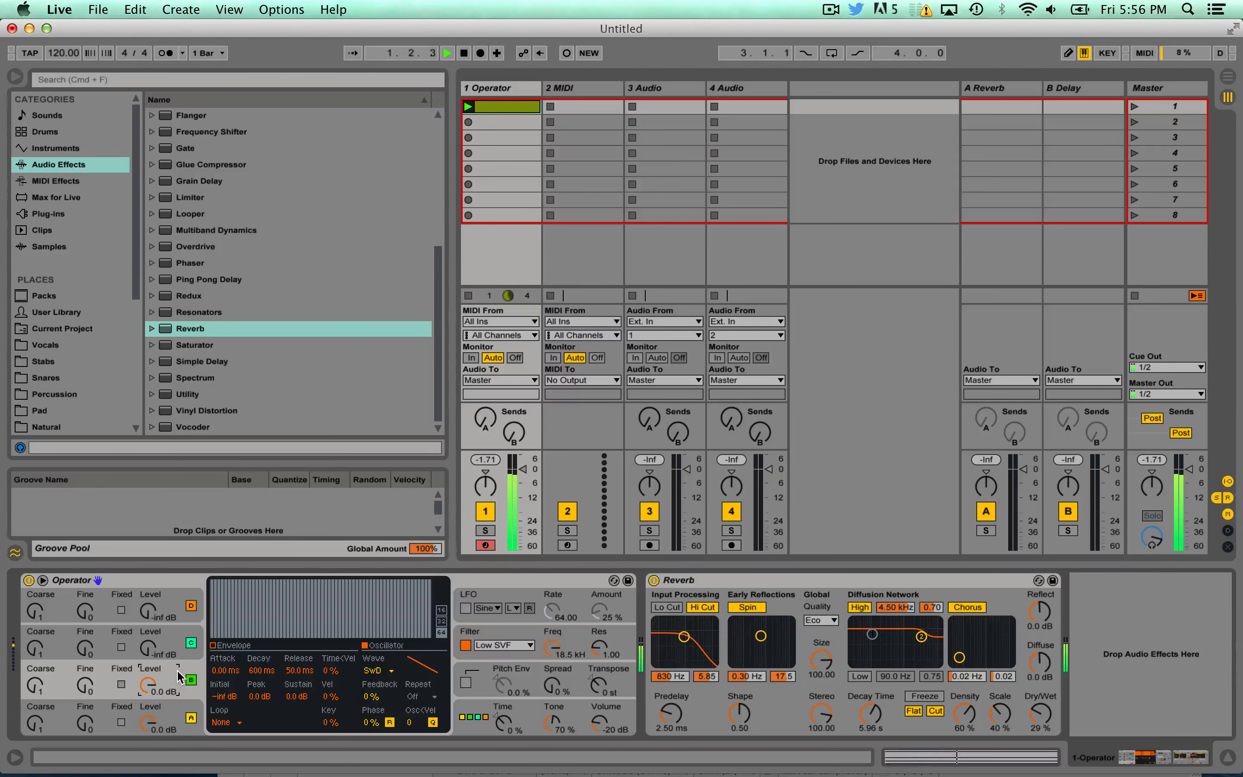
key("space")
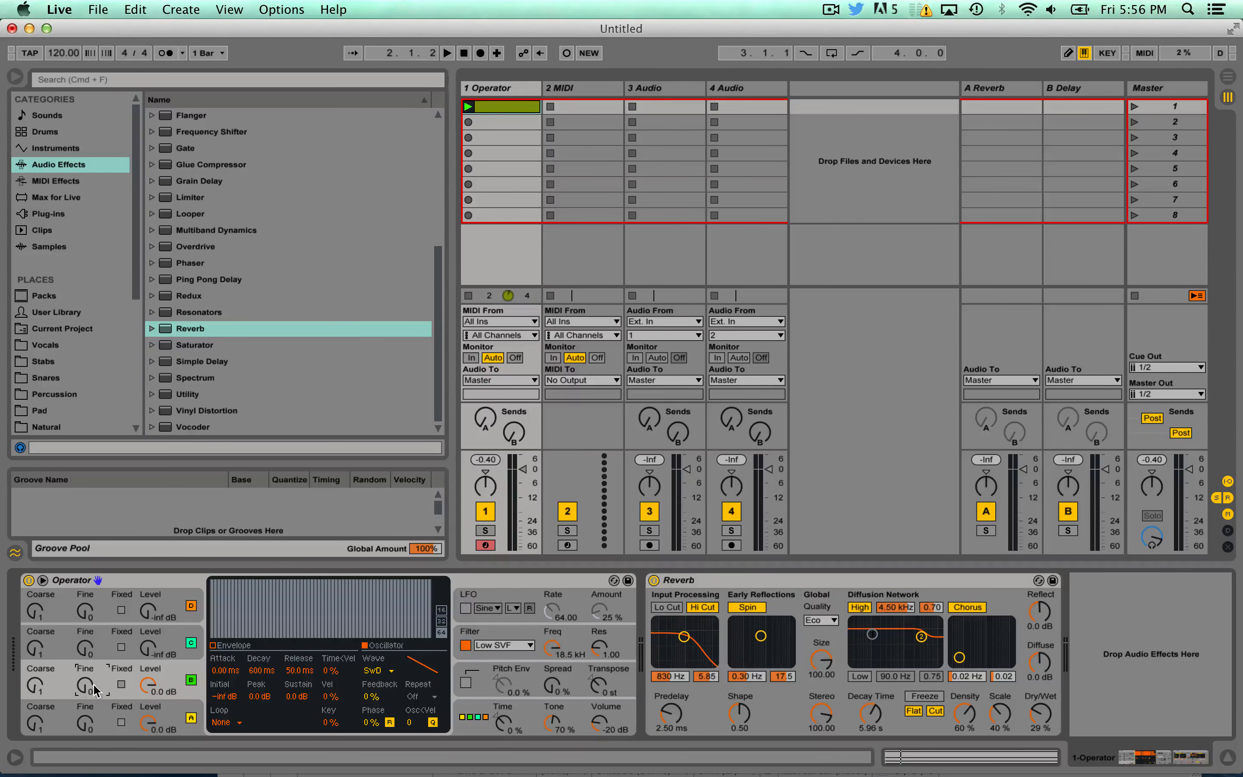
key("space")
left_click_drag(85, 685, 84, 681)
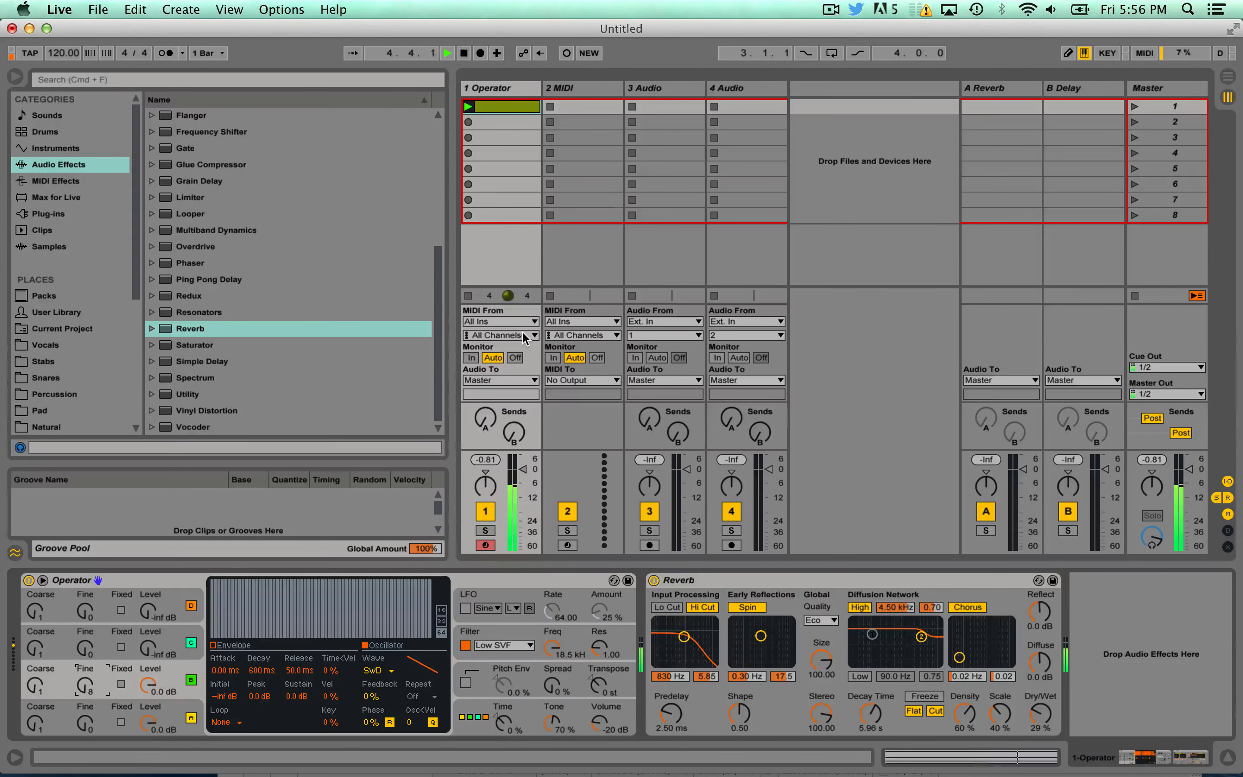
- Set the chord clip's loop length to 8 bars, extend all four notes to fill it, and launch the clip
double_click(516, 105)
left_click(372, 553)
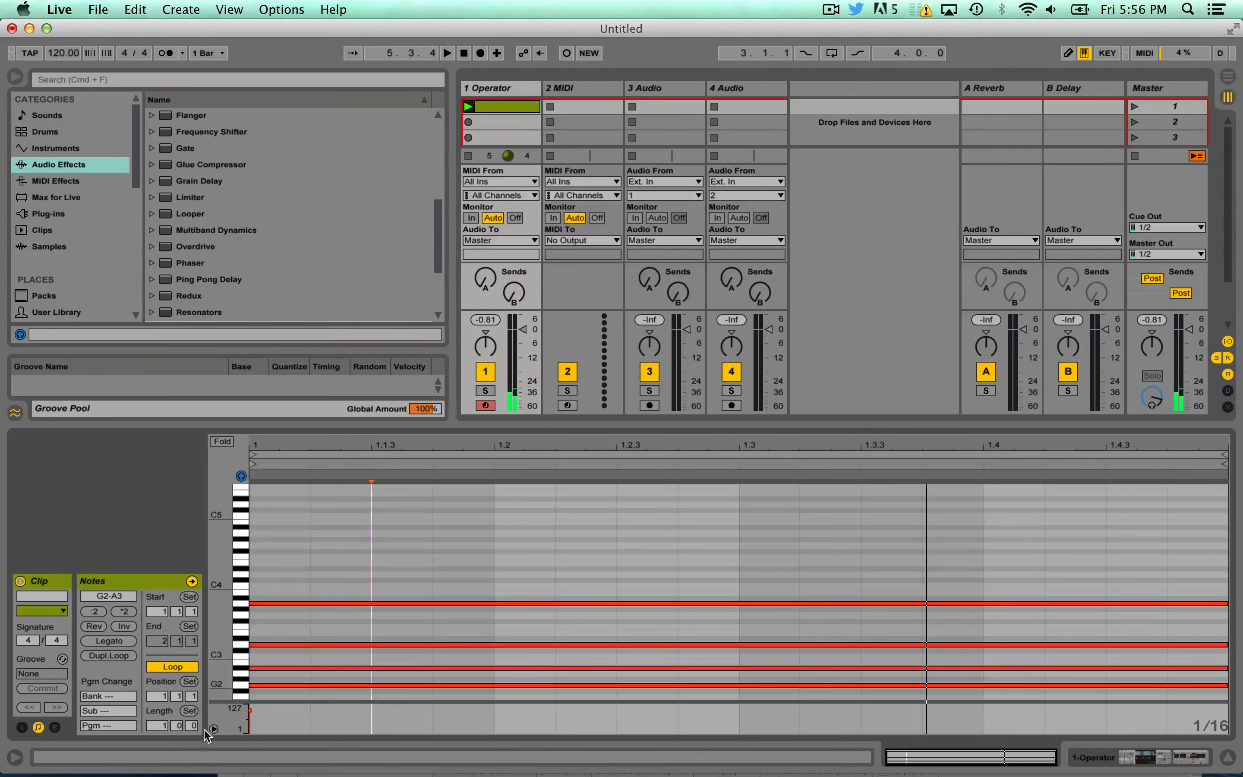
left_click(159, 726)
type("8")
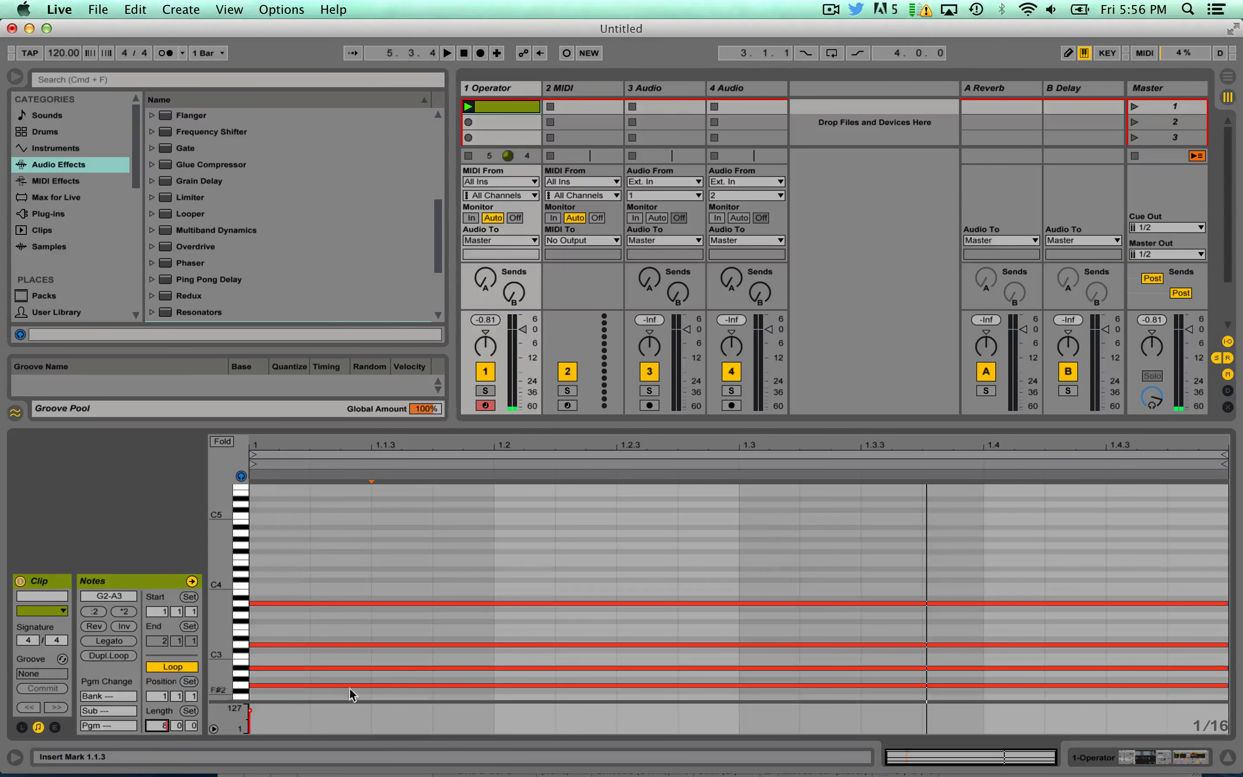
key("Return")
left_click(403, 534)
left_click_drag(403, 532, 1228, 680)
key("super+a")
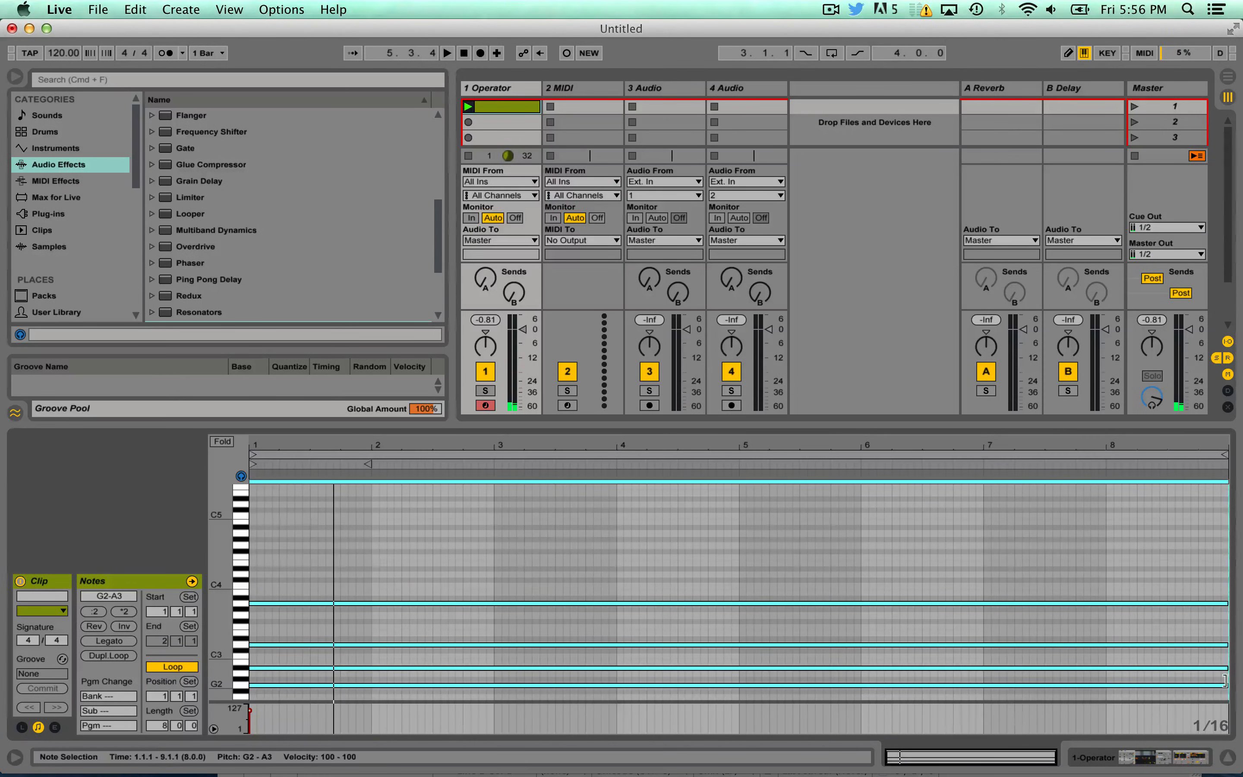
left_click(468, 107)
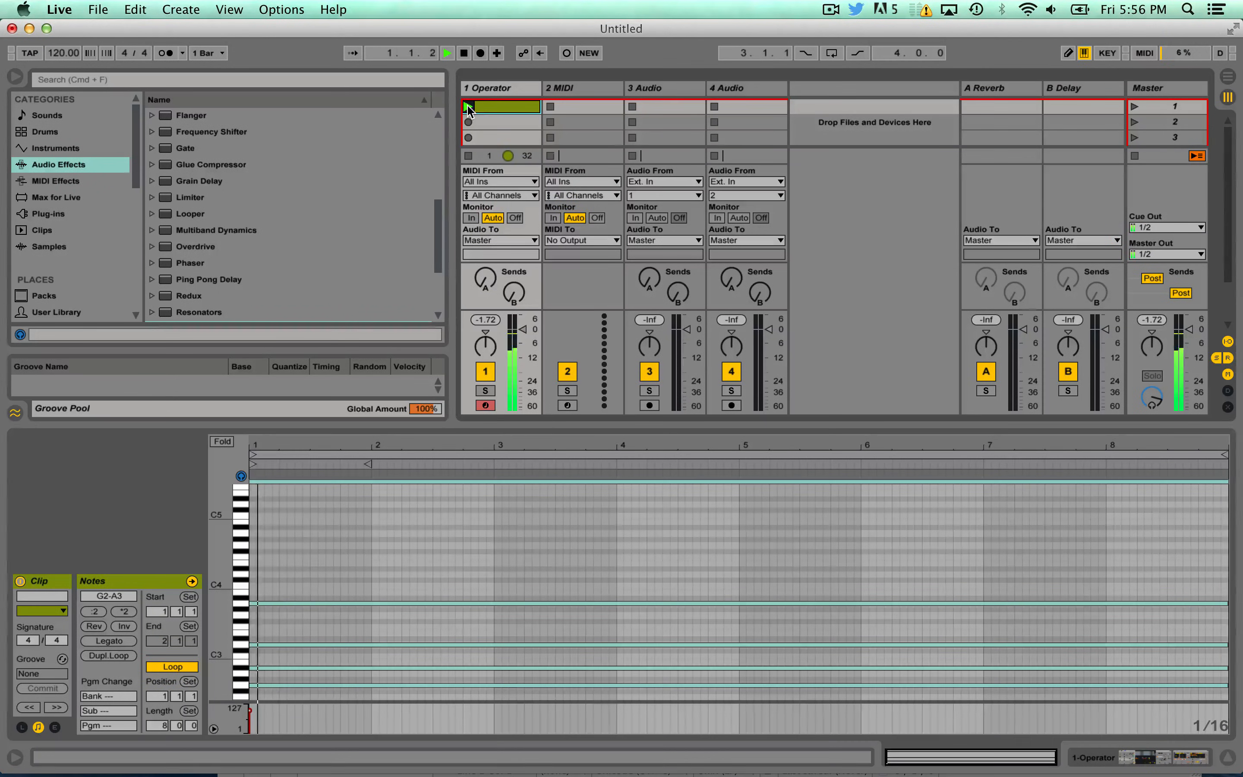
- Set Operator's spread to 100% while auditioning the chord
left_click(492, 87)
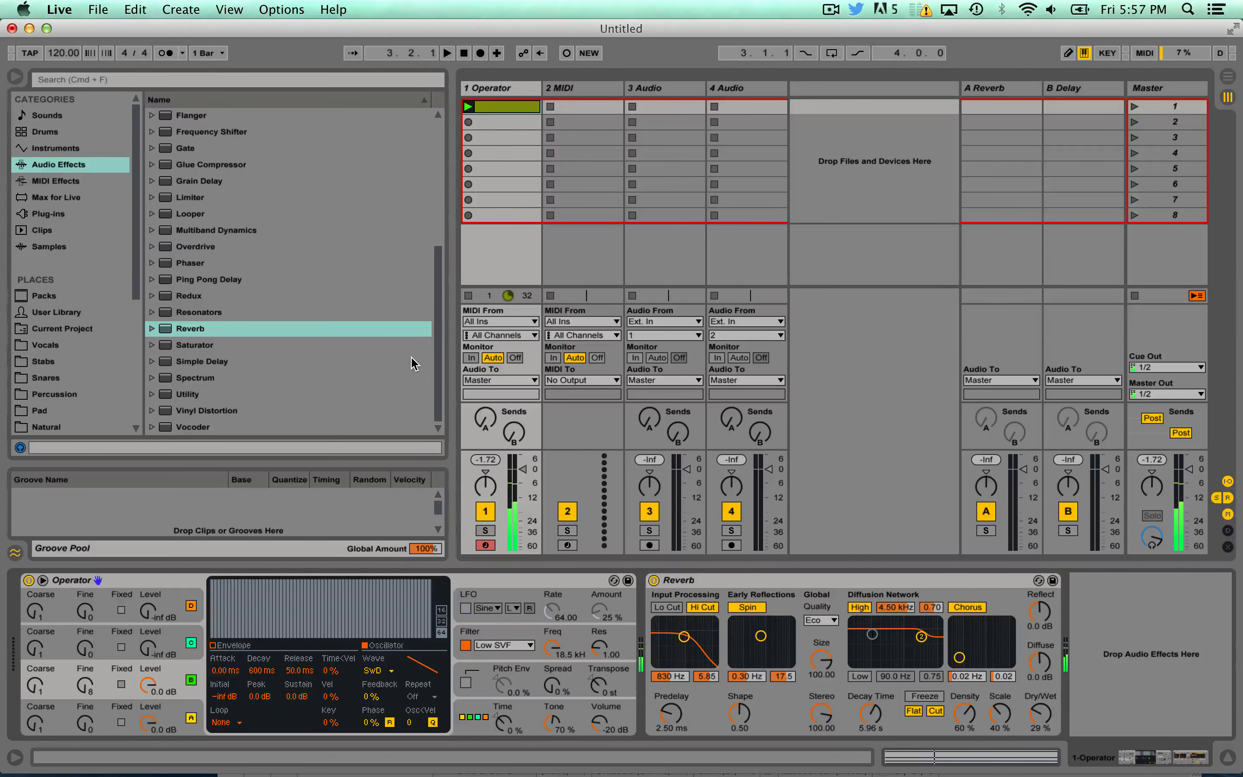
left_click(554, 682)
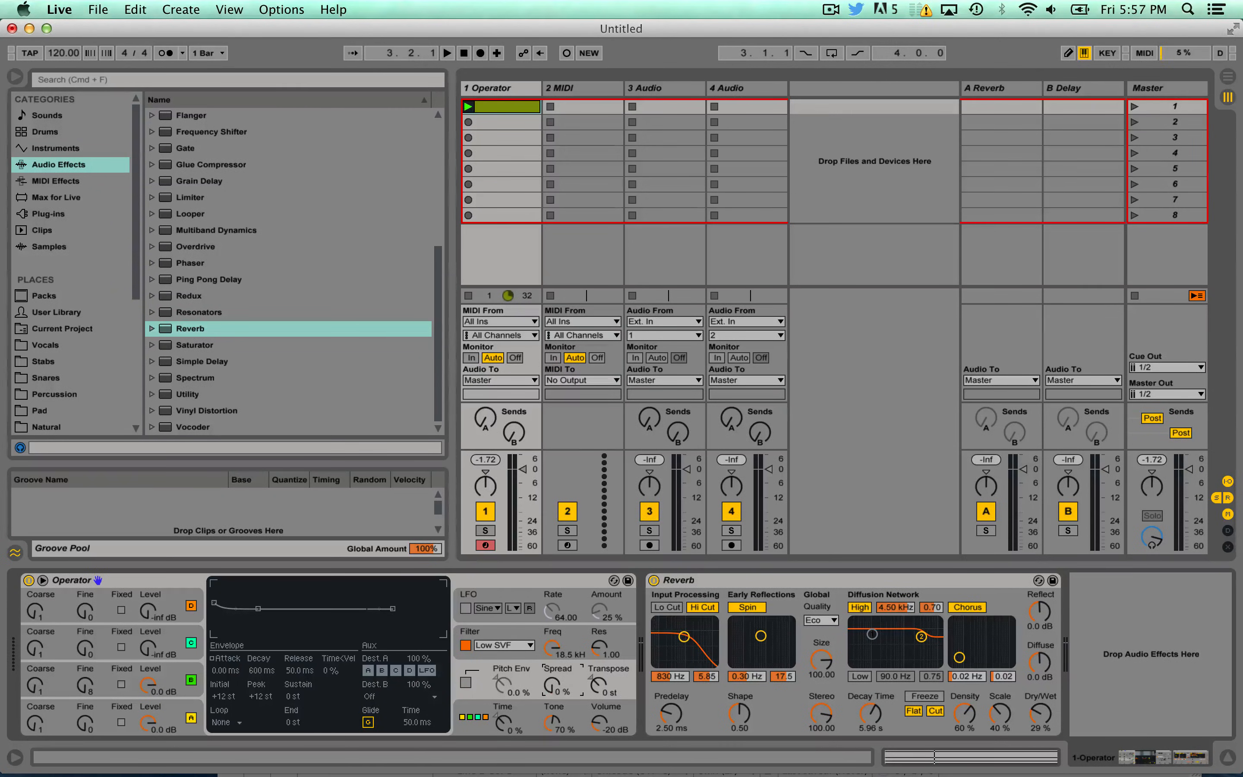
key("space")
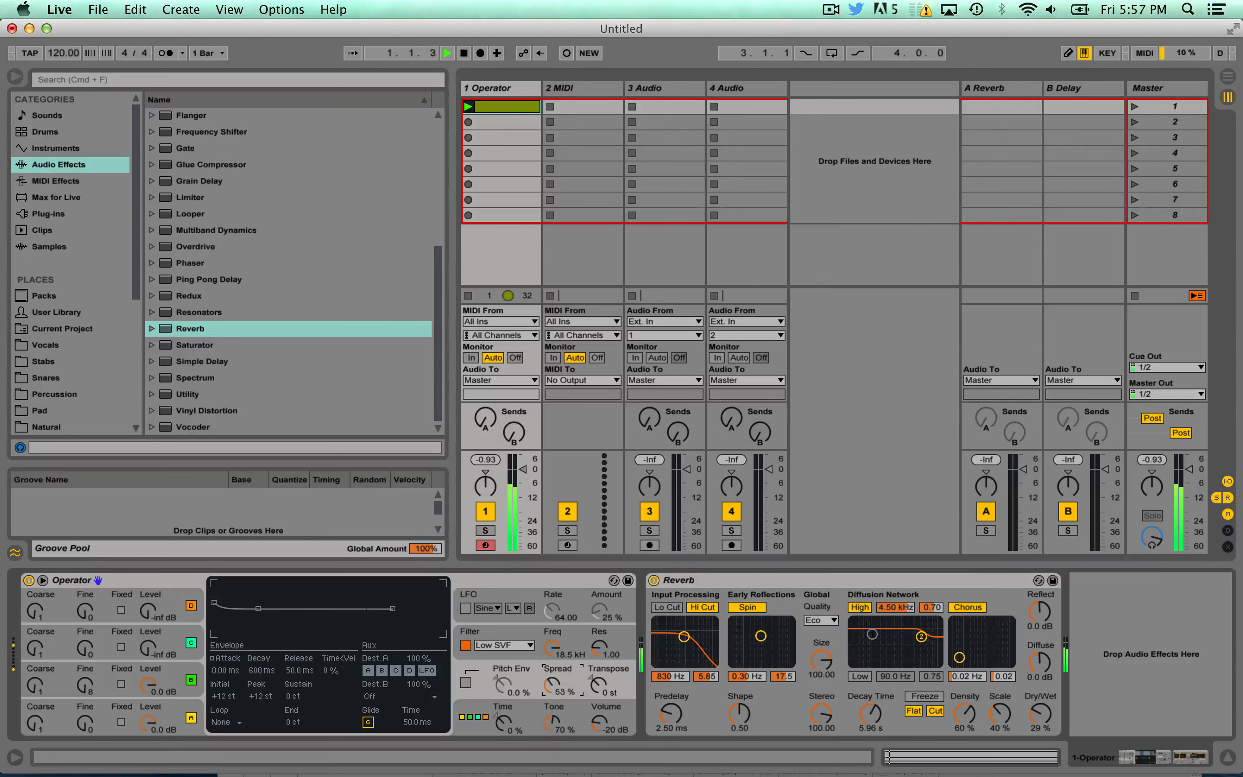
left_click_drag(557, 685, 557, 673)
key("space")
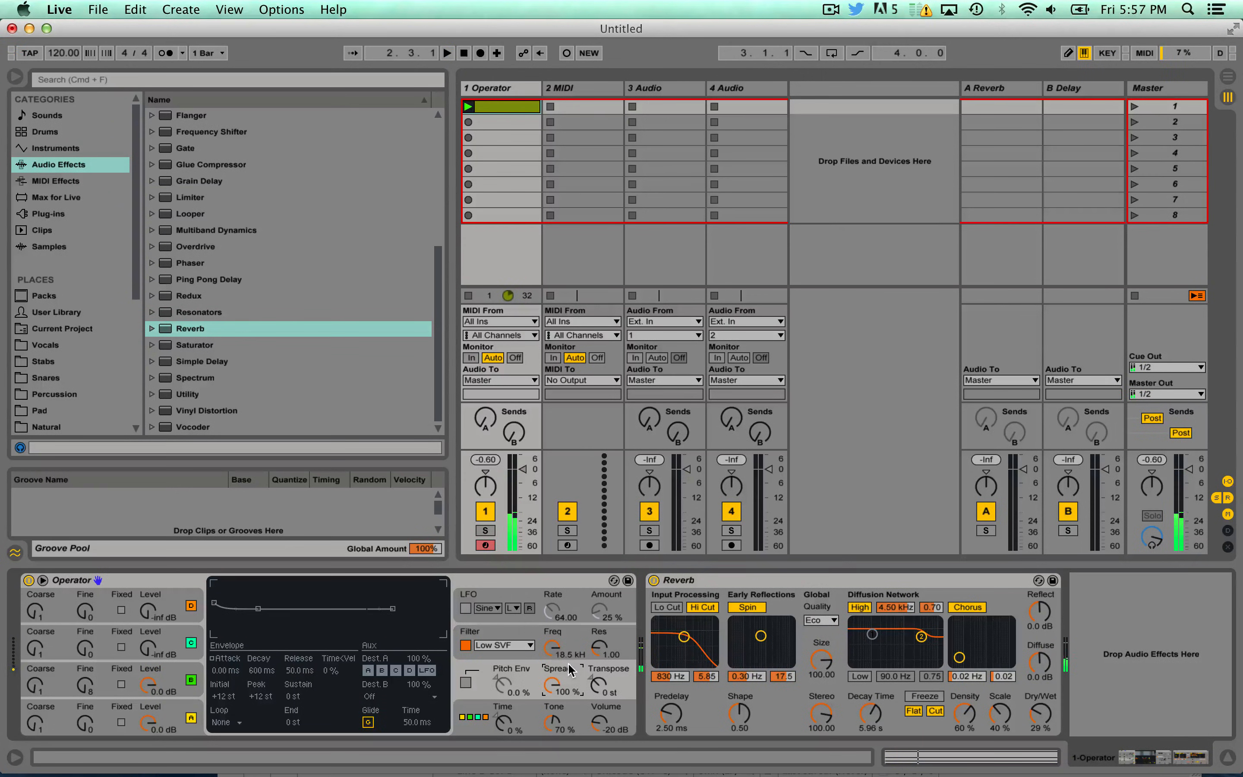
- Try lowering Operator's filter frequency to 2.95 kHz and audition the chord while sweeping it
left_click(553, 648)
left_click_drag(553, 648, 554, 668)
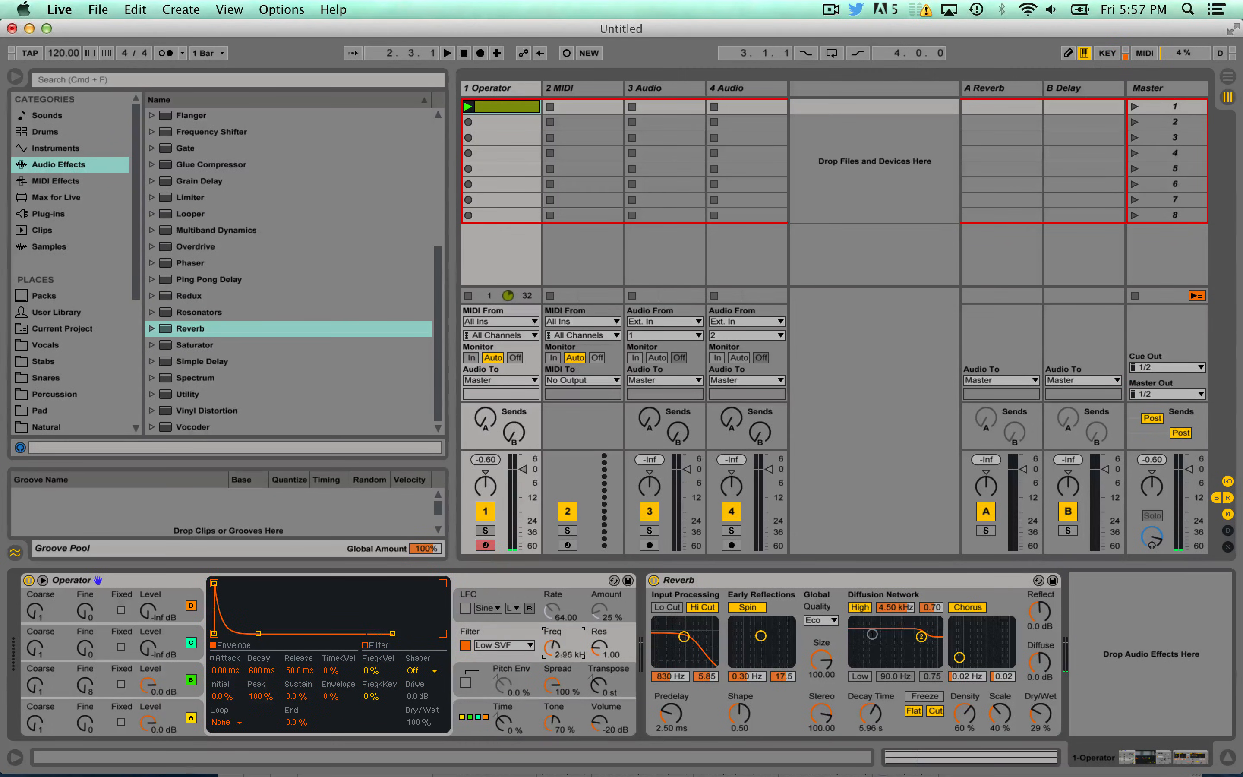
key("space")
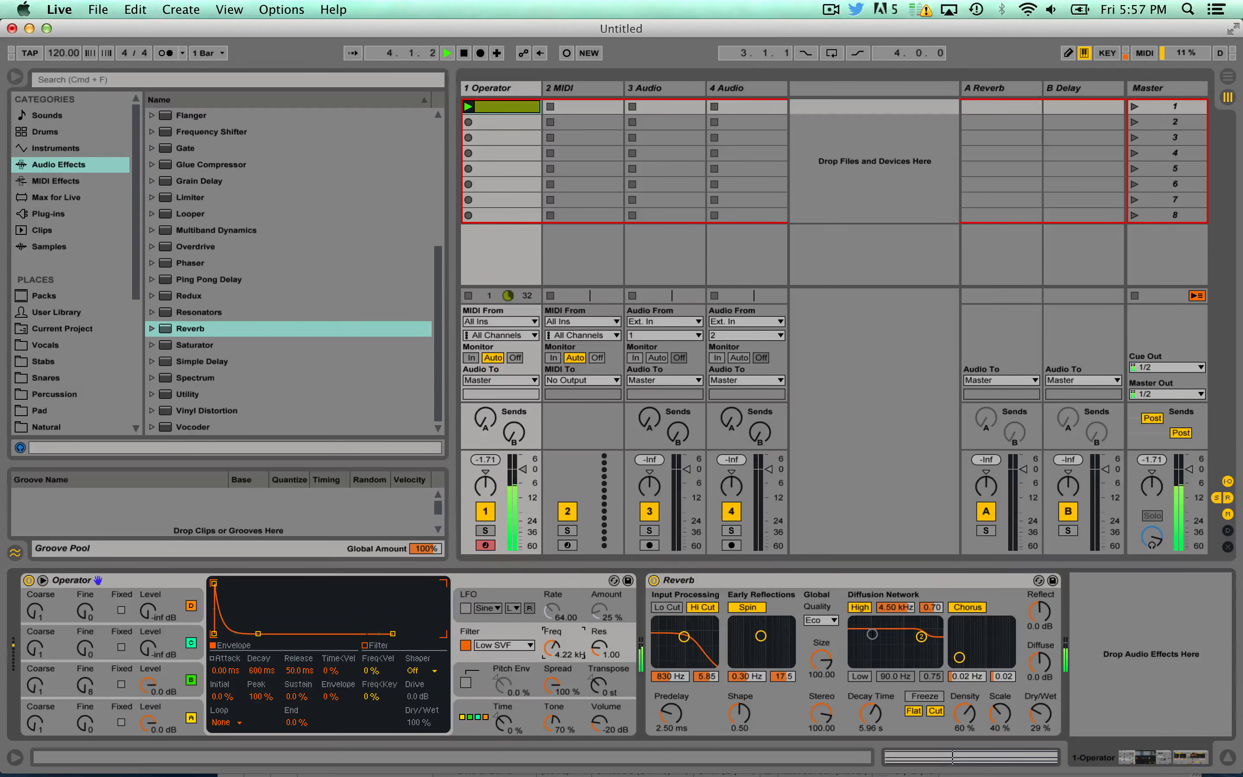
key("space")
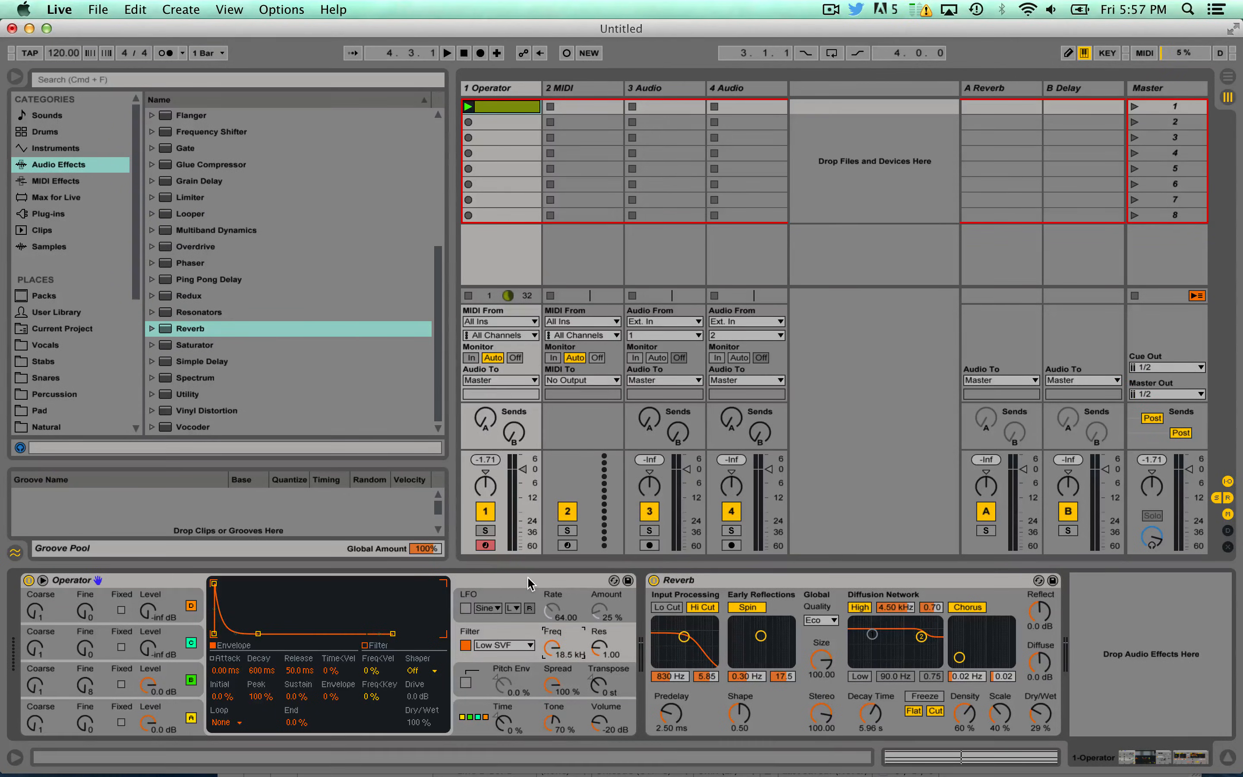
- Group Operator into an Instrument Rack and show the rack's chain list
left_click(124, 584)
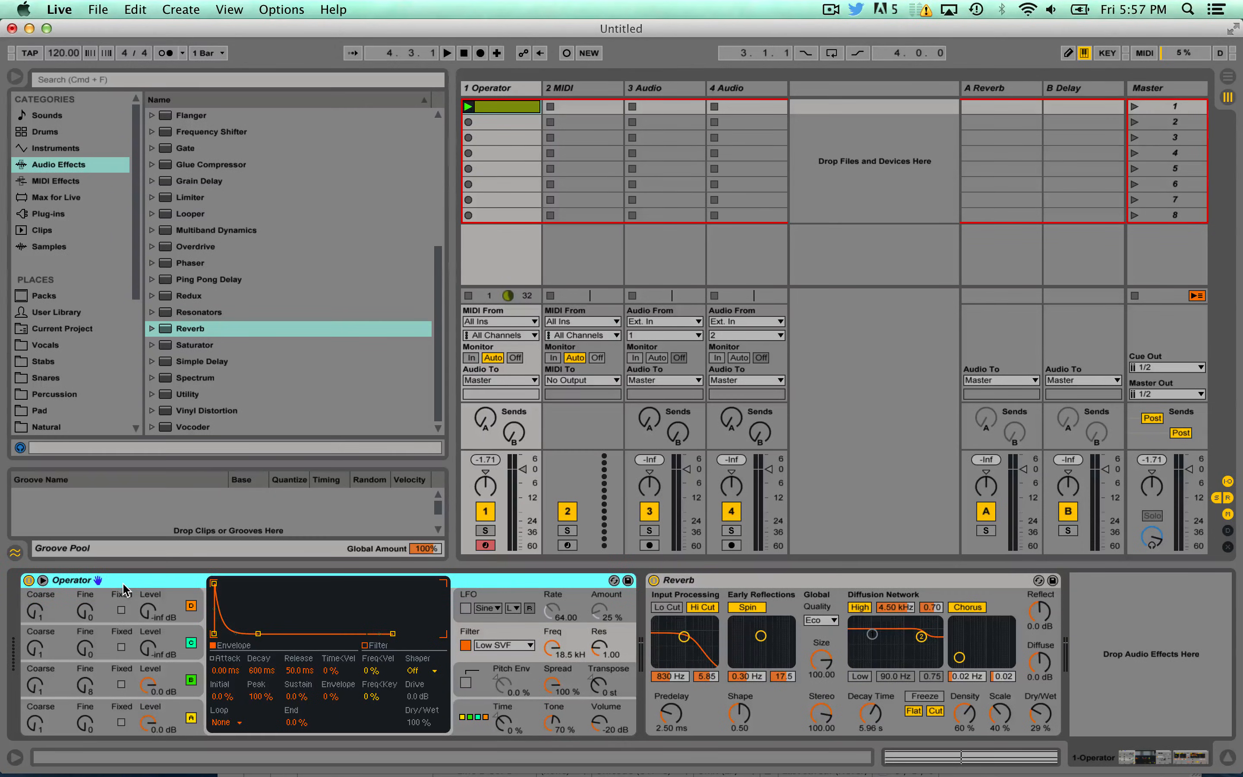
right_click(124, 591)
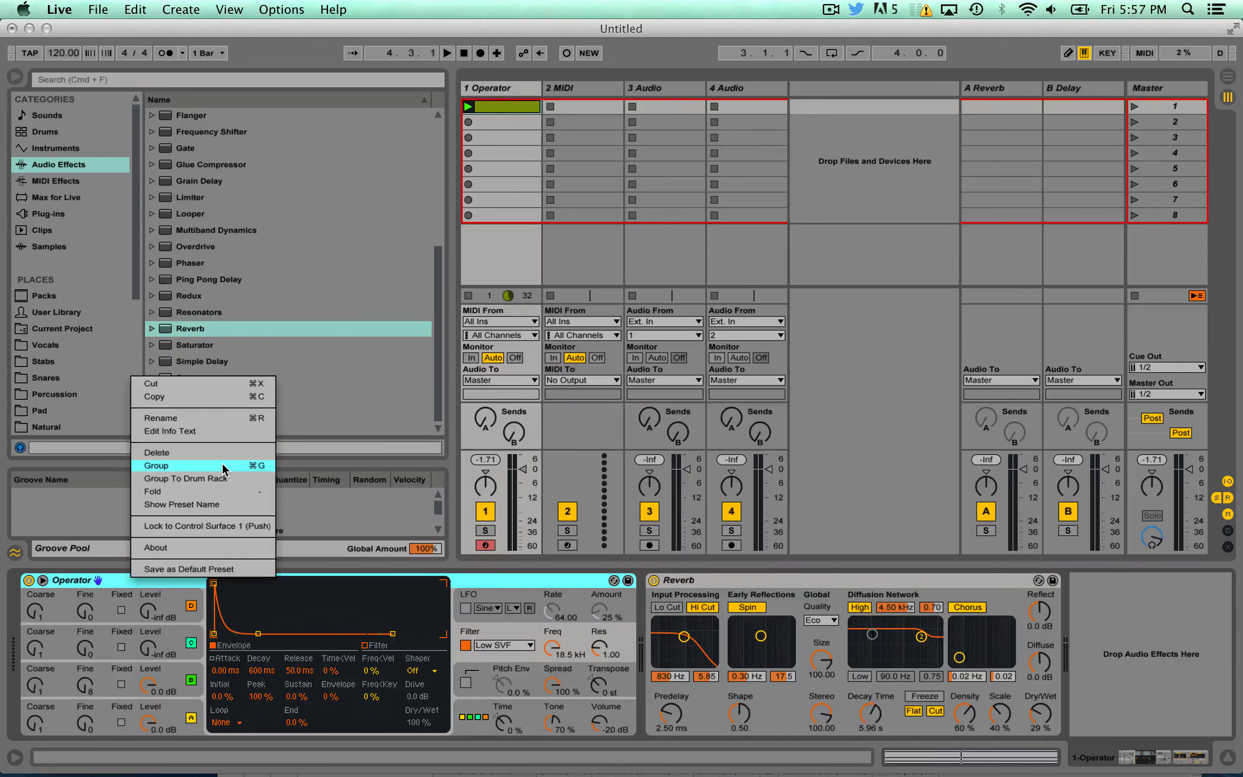
left_click(170, 469)
left_click(30, 611)
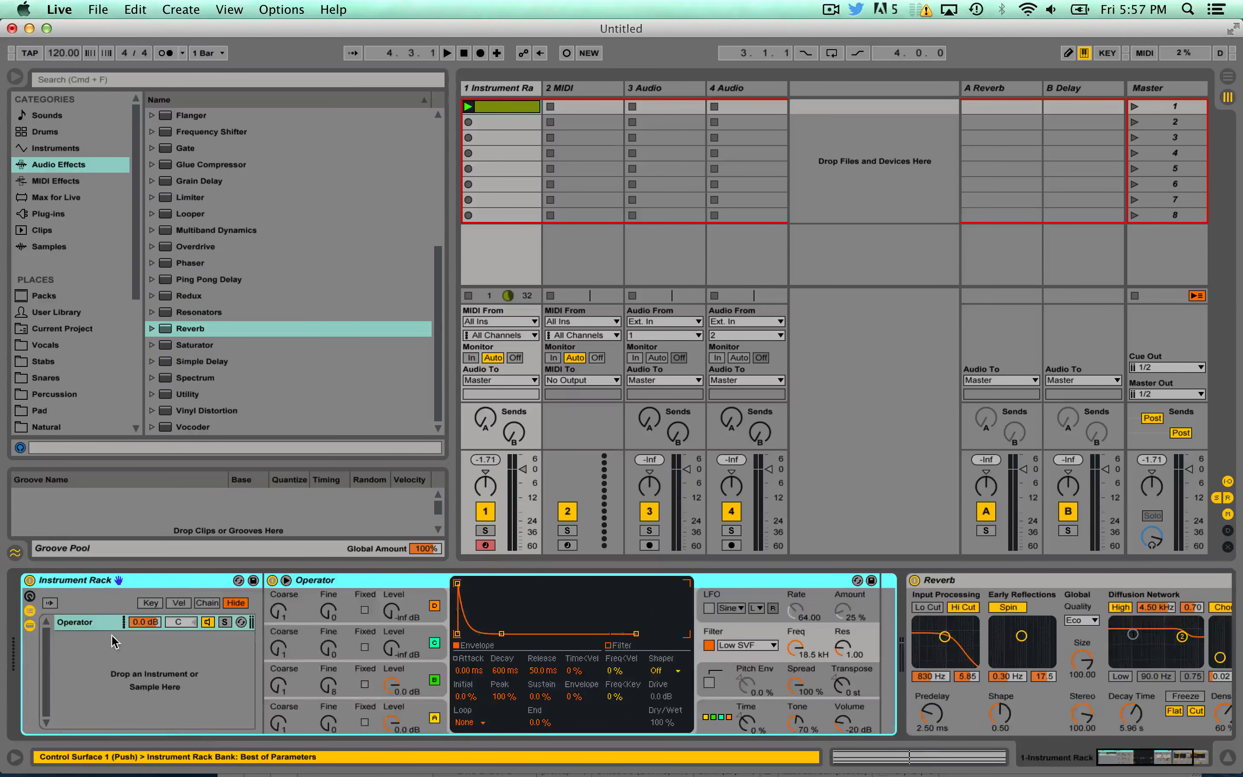
- Rename the rack's Operator chain as Saw
left_click(105, 624)
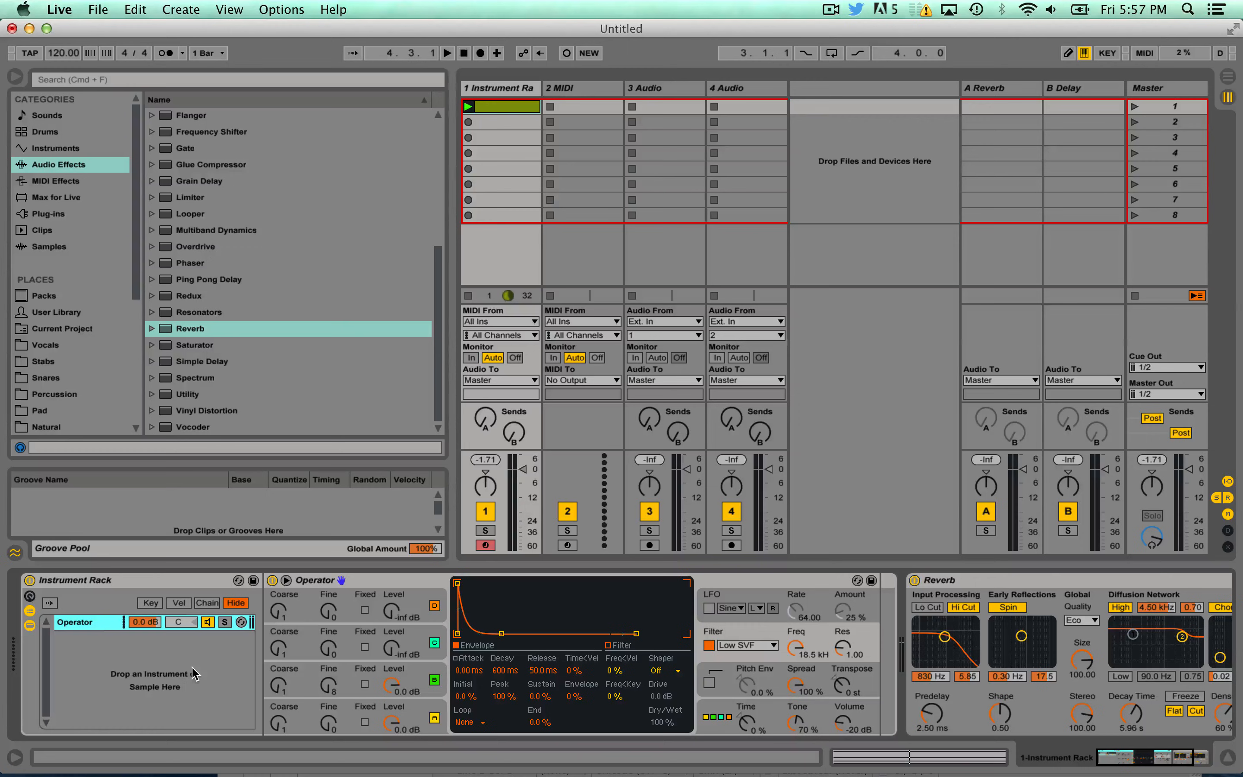
key("super+r")
type("Sa")
- Add a second Operator as a new chain in the Instrument Rack and rename the chain as Low
left_click(51, 149)
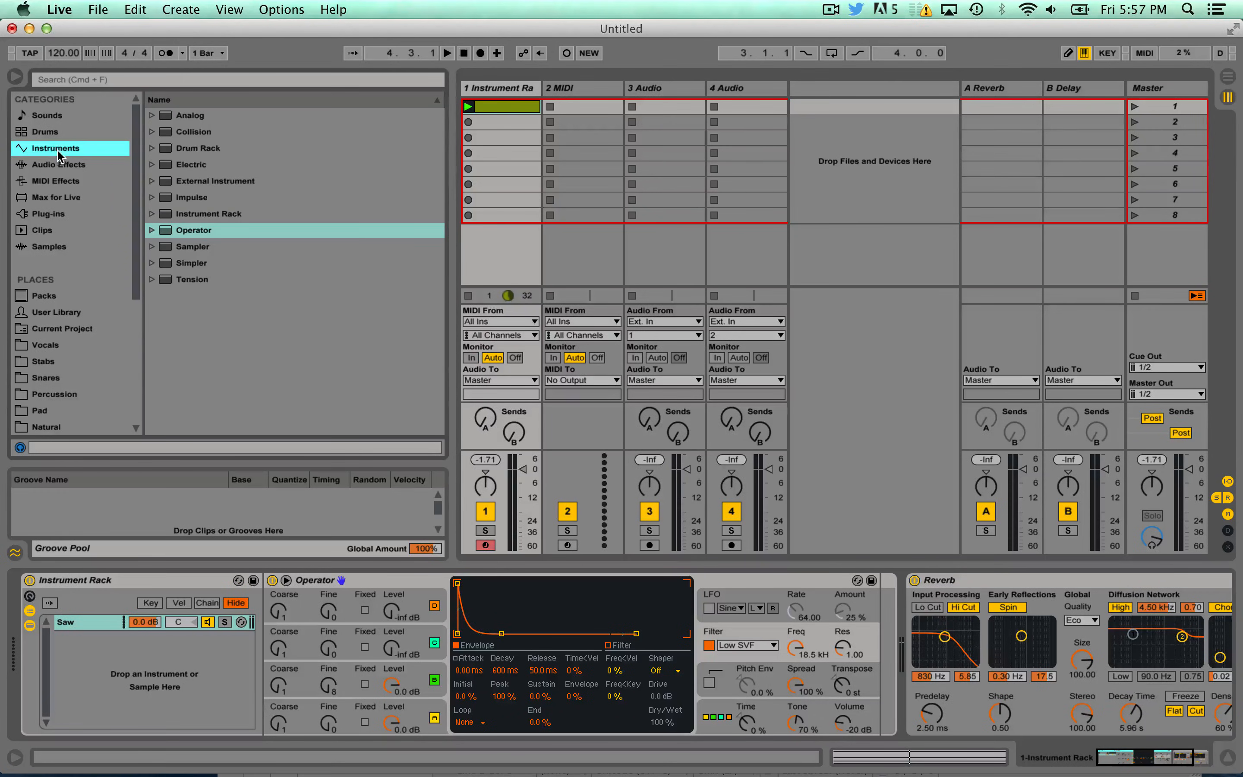
left_click_drag(189, 238, 227, 268)
left_click_drag(238, 346, 79, 649)
key("super+r")
type("Low")
key("Return")
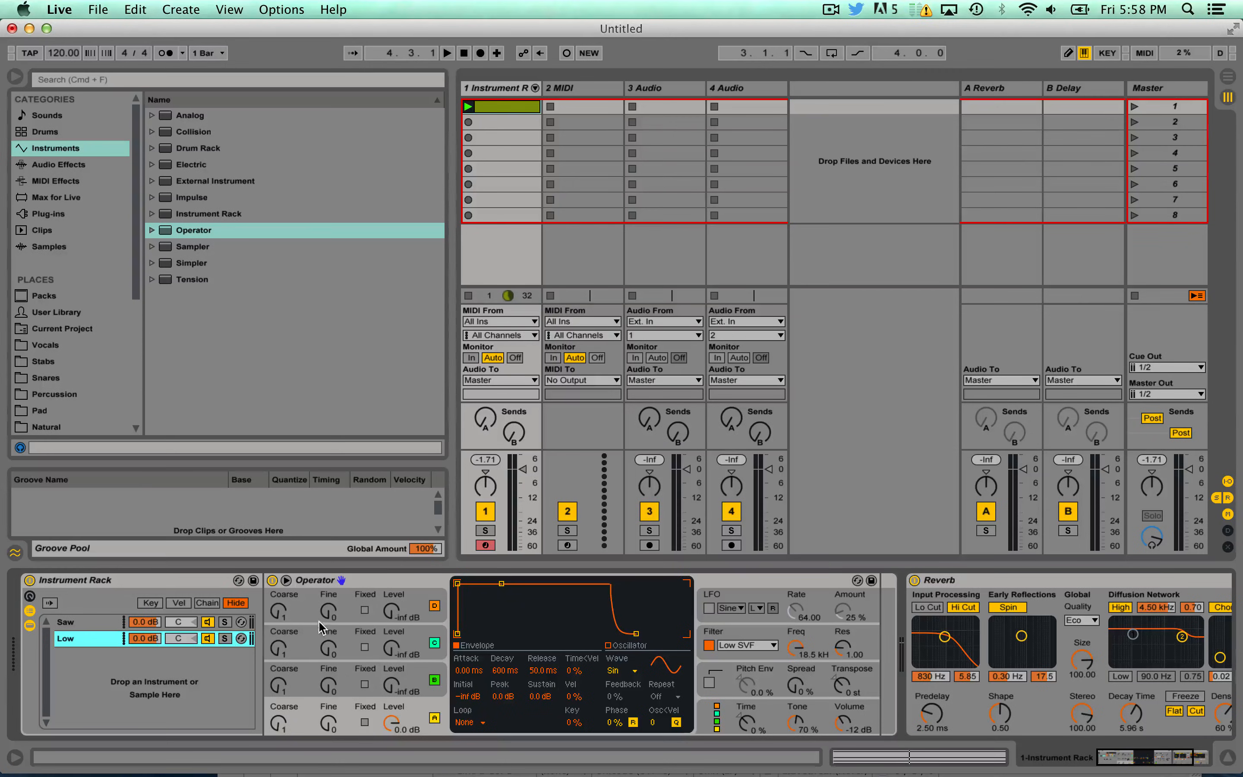
- Solo the Low chain to audition it, and move the Reverb effect into the Saw chain
left_click(225, 639)
key("space")
key("space")
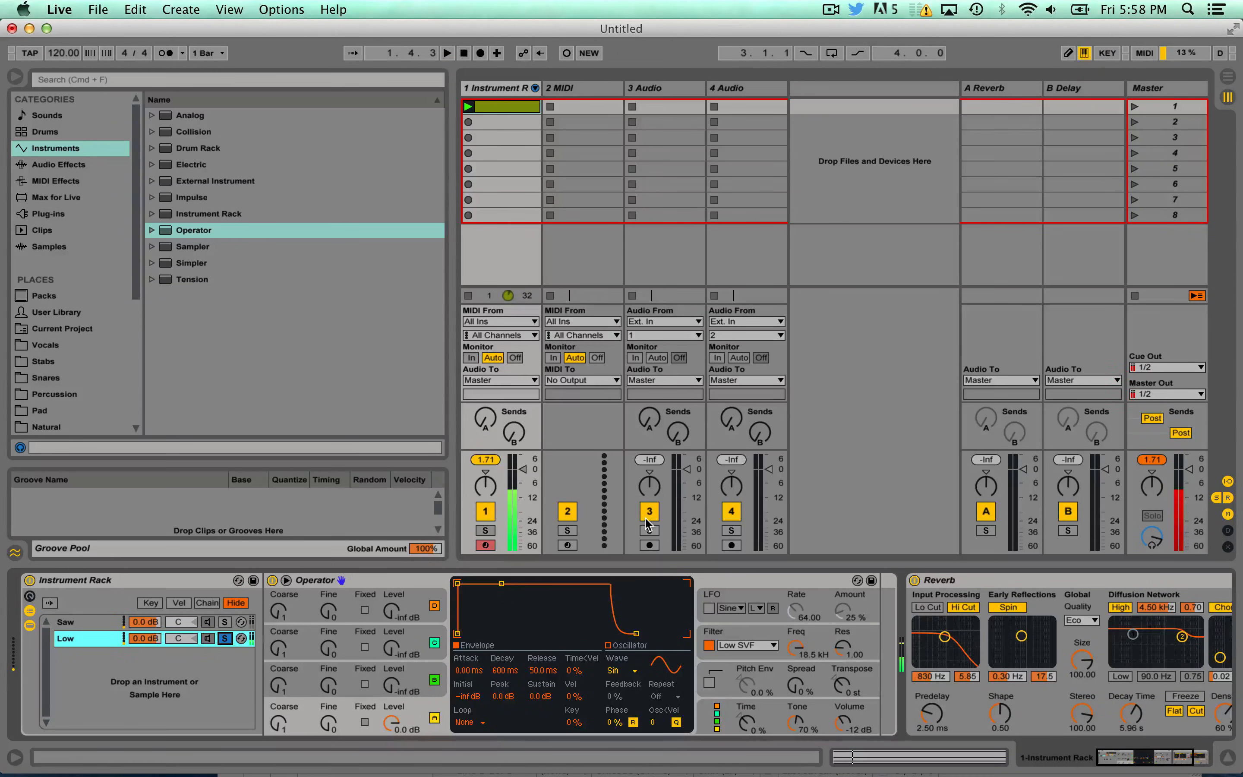
left_click_drag(1022, 581, 78, 622)
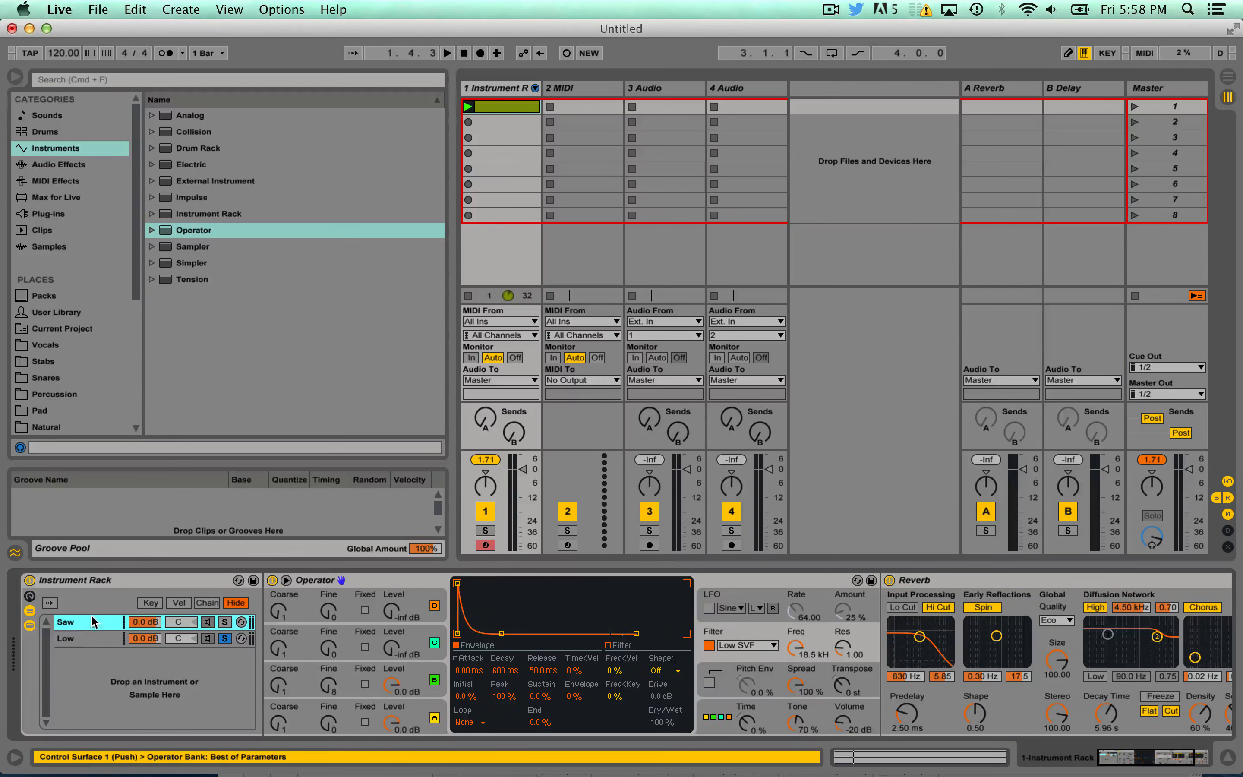
- Audition the soloed Low chain and examine the chord notes in the track's MIDI clip
left_click(79, 639)
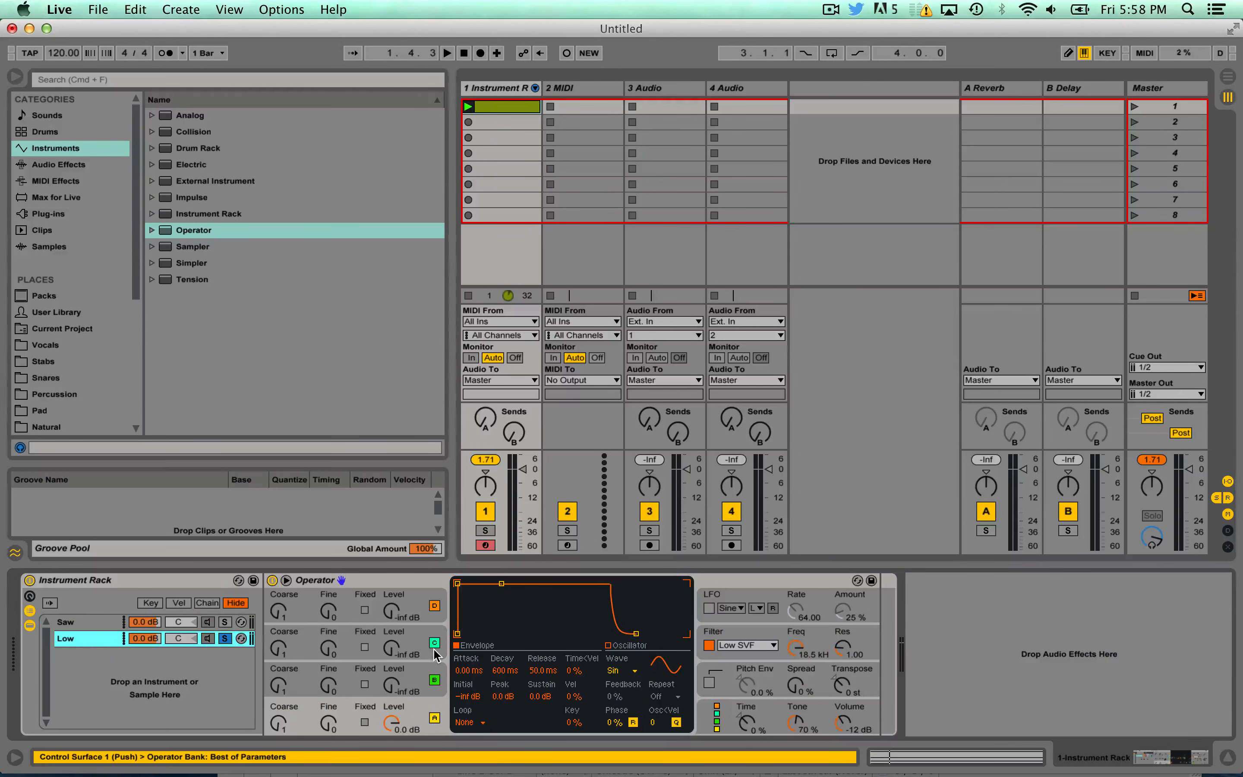
key("space")
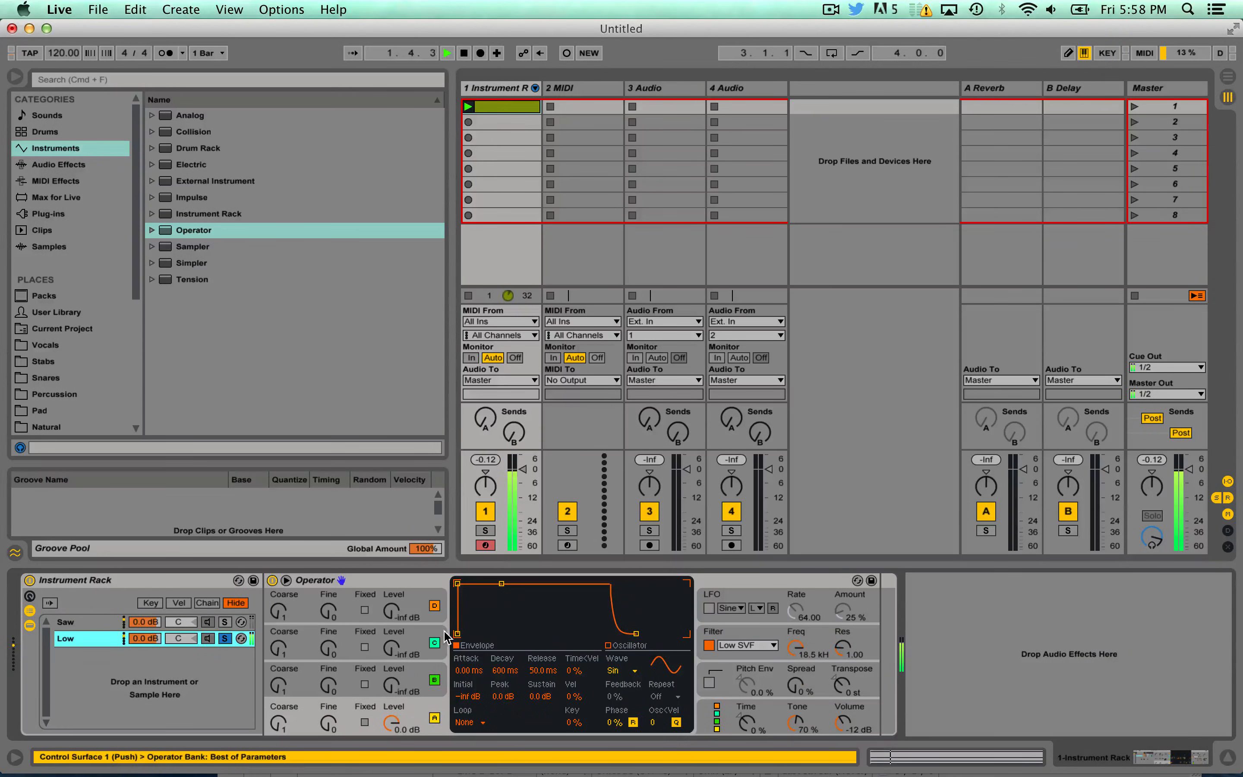
key("space")
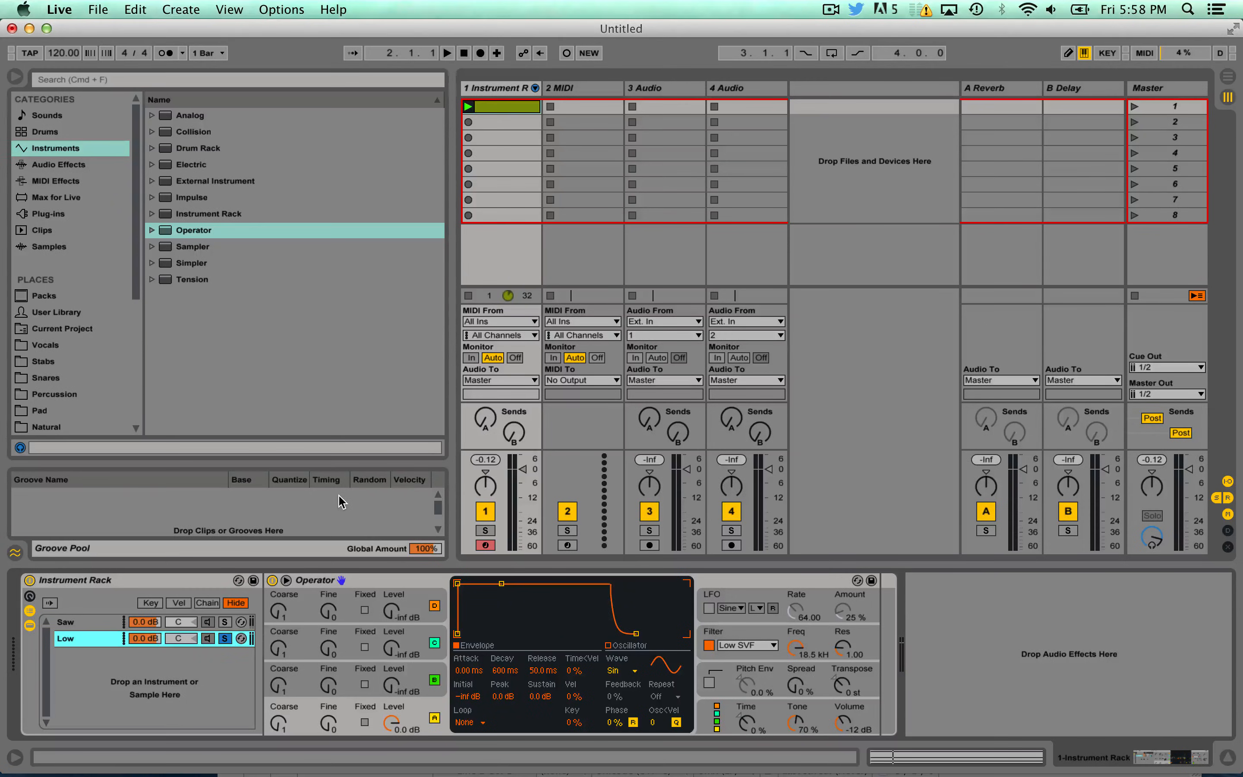
double_click(492, 100)
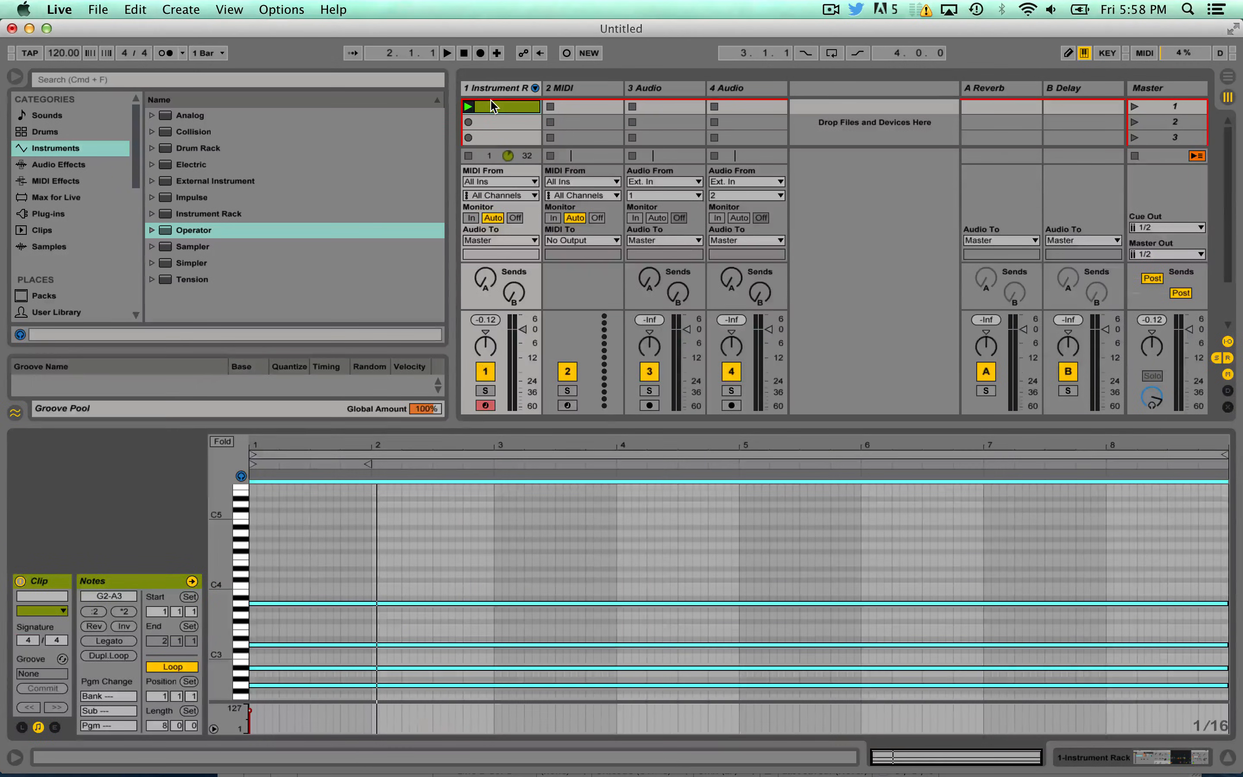
left_click(273, 671)
mouse_move(271, 676)
left_mouse_down()
mouse_move(261, 565)
mouse_move(273, 668)
left_mouse_up()
left_click(493, 88)
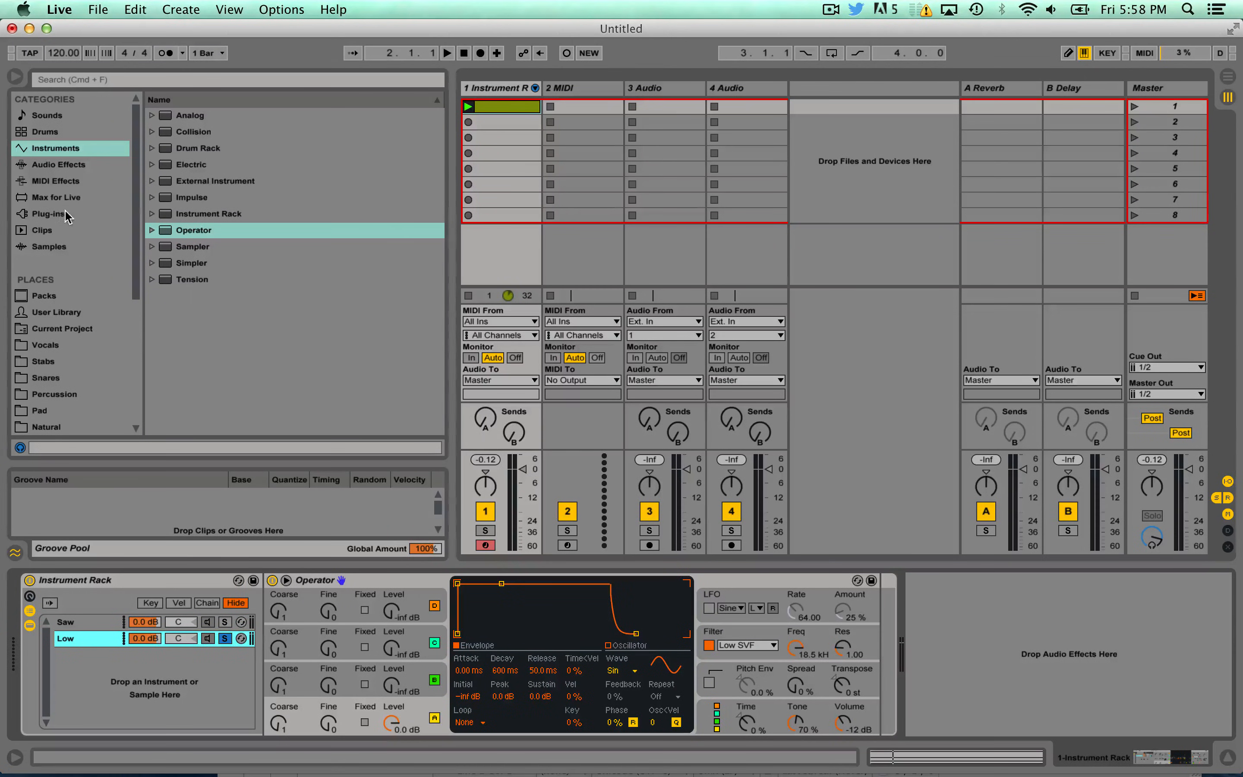
- Add the Scale MIDI effect before Operator in the Low chain
left_click(82, 181)
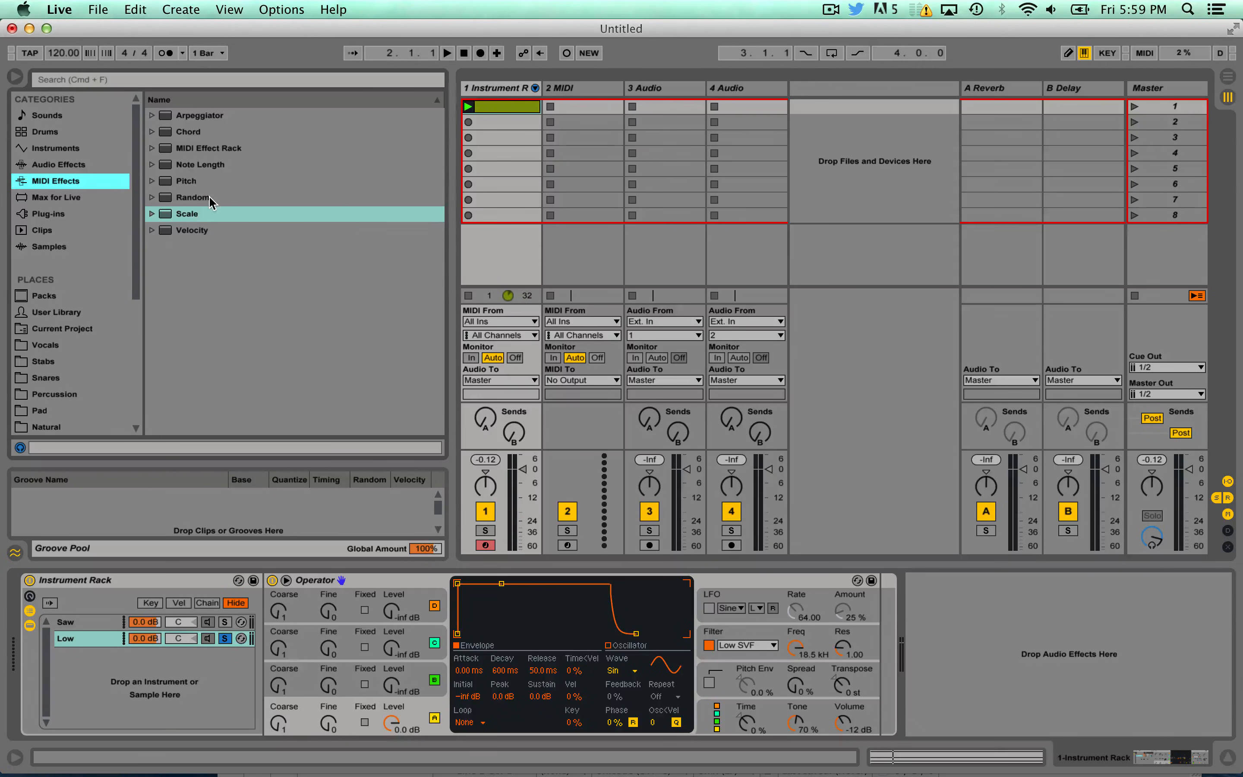
left_click(182, 213)
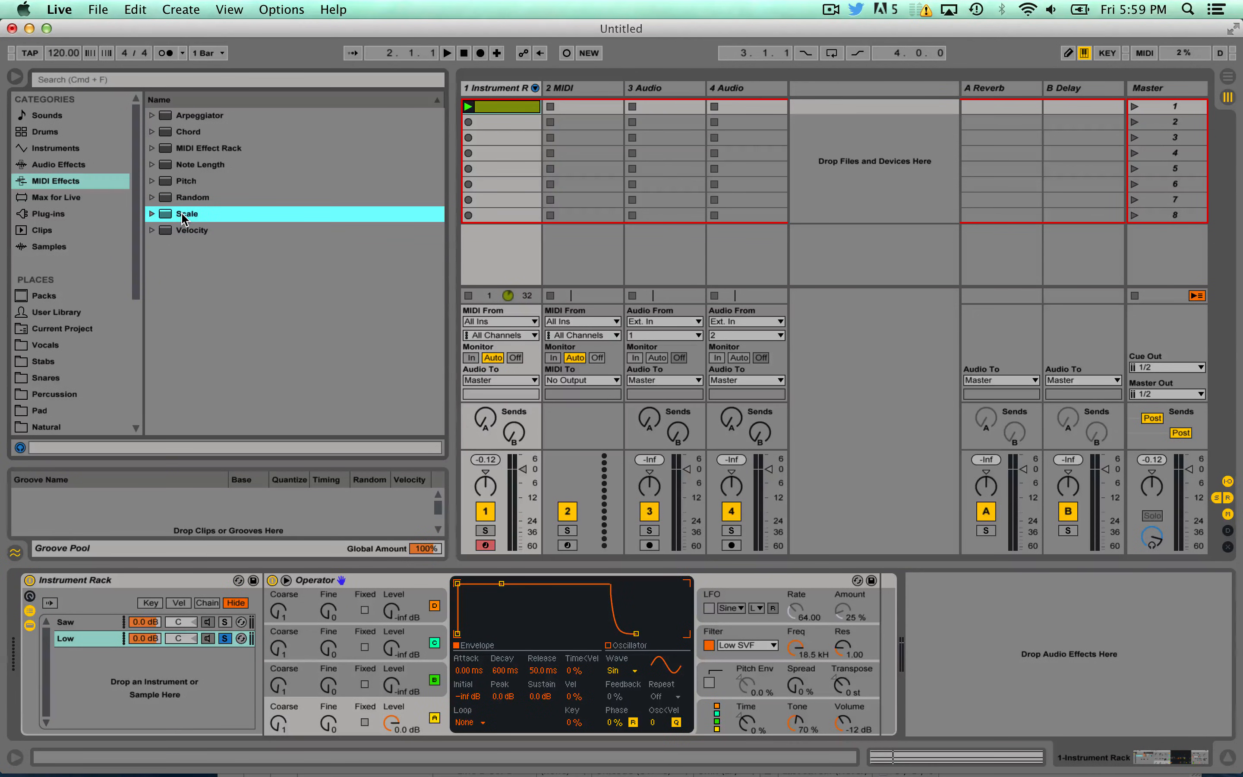
left_click_drag(184, 218, 78, 638)
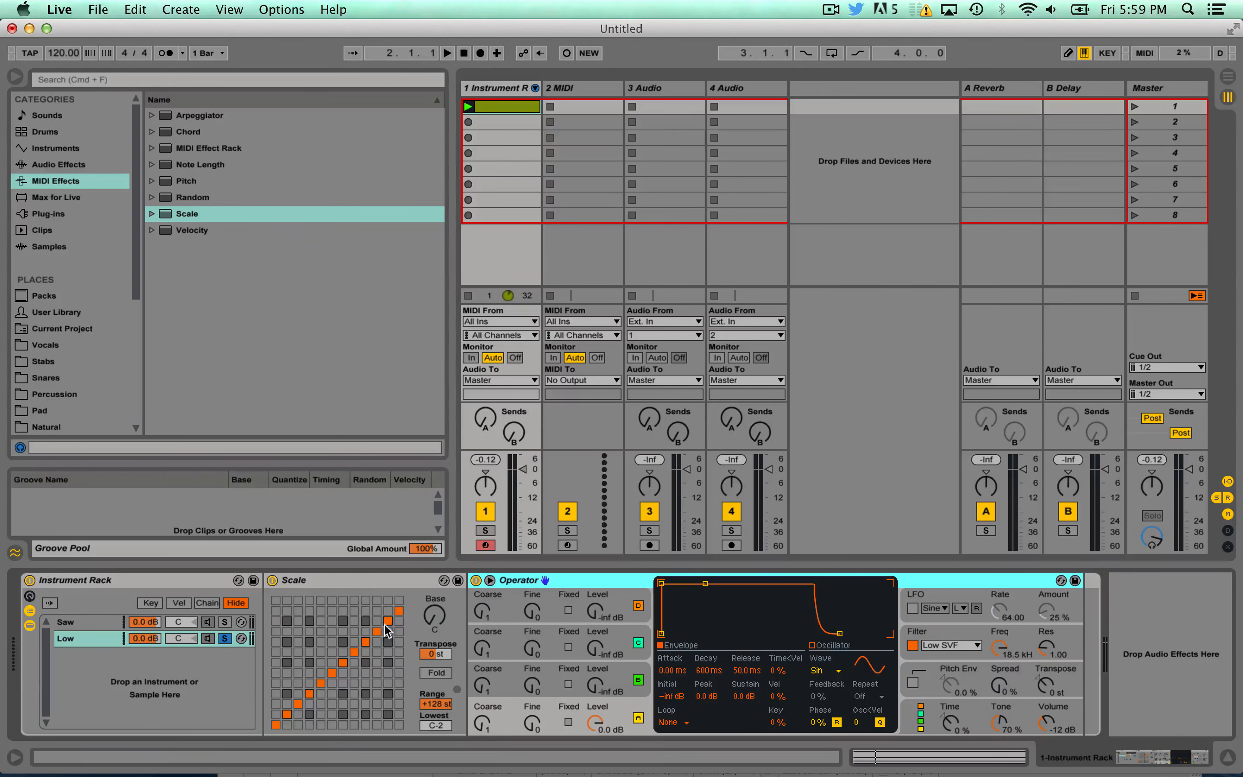
left_click(356, 575)
left_click(539, 580)
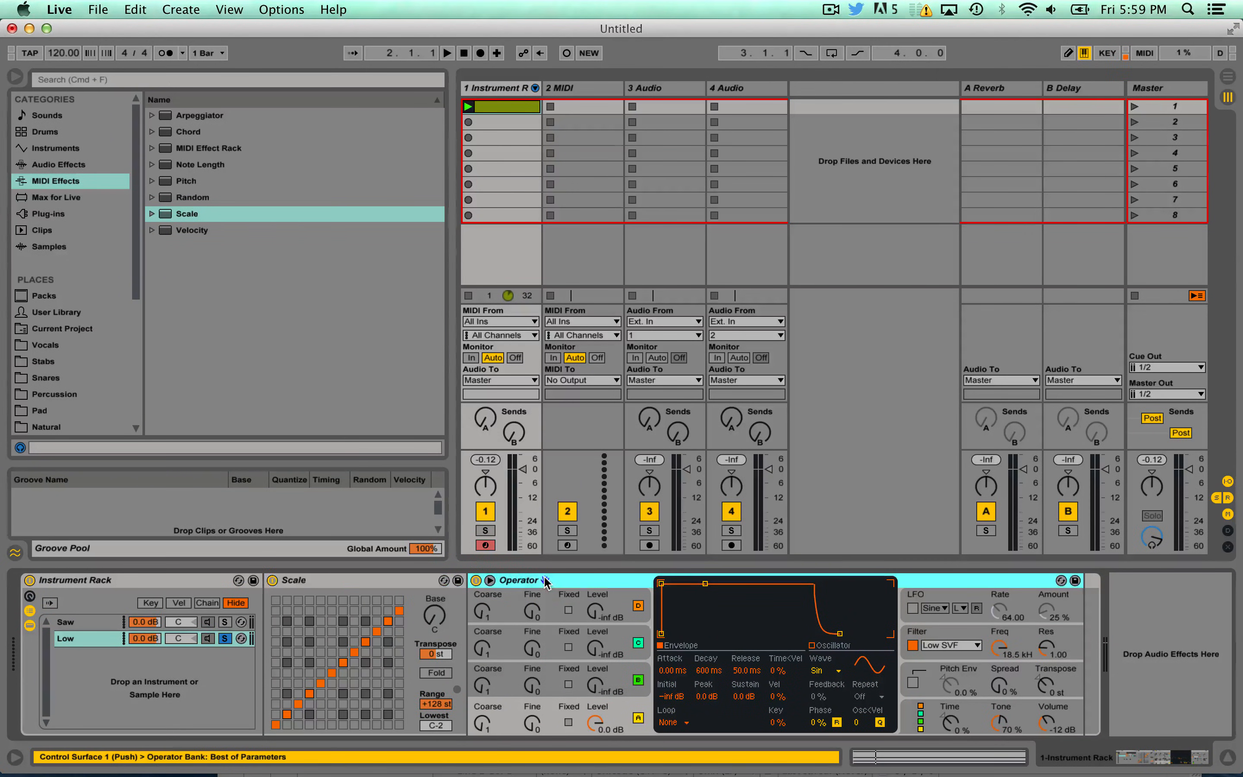
left_click(406, 583)
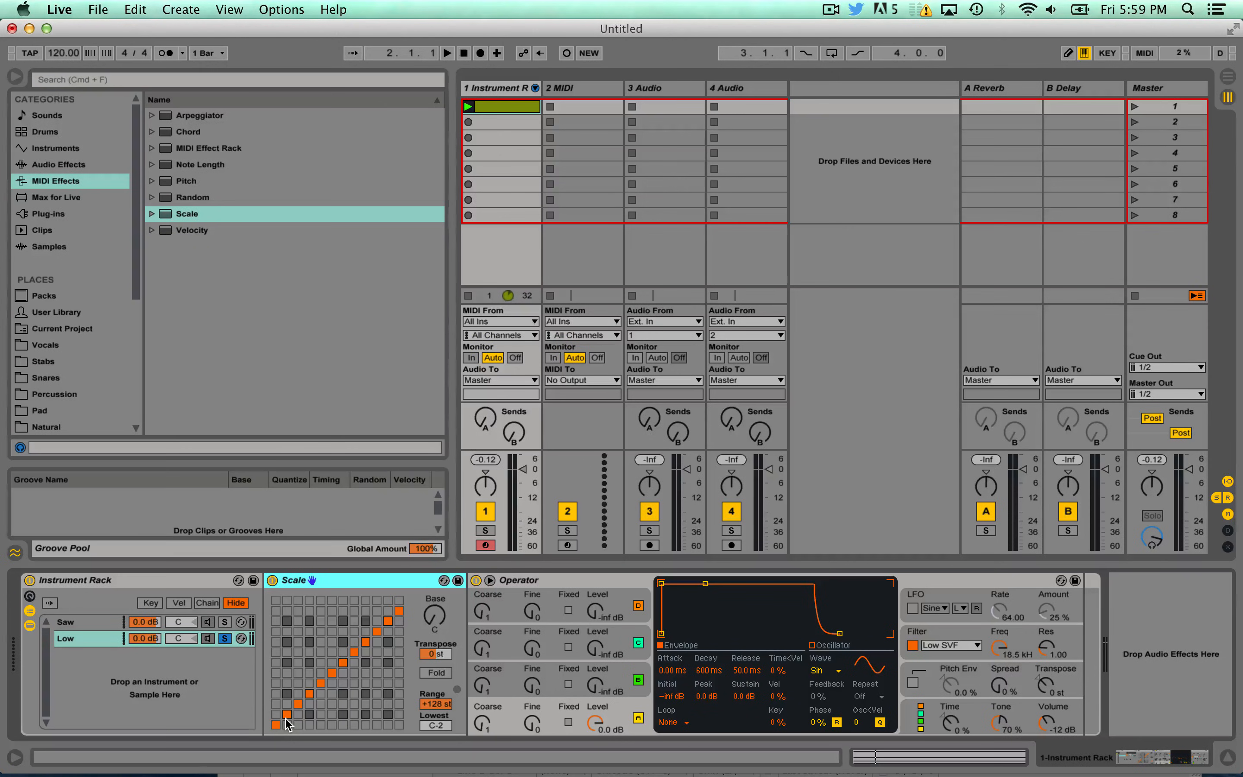
- Set the Scale effect's Base to G and leave only the root note active in its note grid
left_click_drag(440, 618, 440, 583)
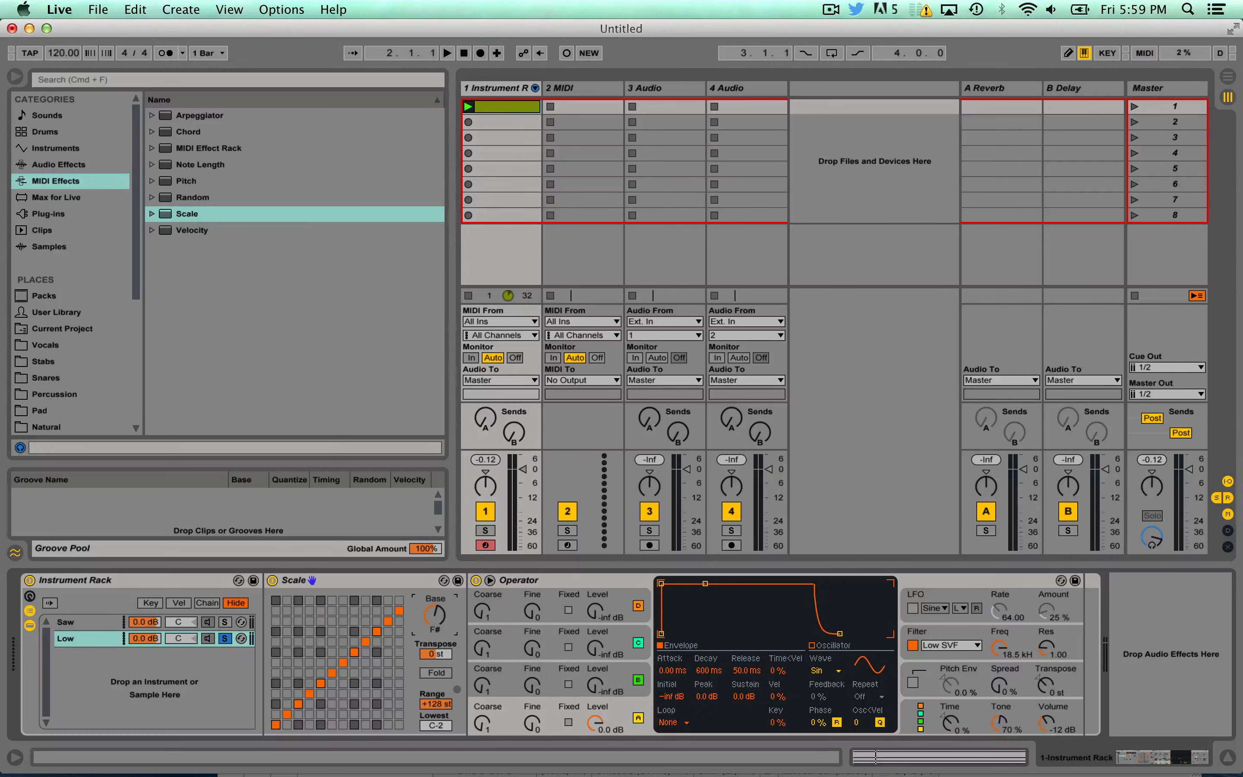
left_click_drag(449, 635, 449, 669)
left_click(344, 725)
left_click_drag(343, 716, 341, 660)
left_click_drag(435, 615, 435, 578)
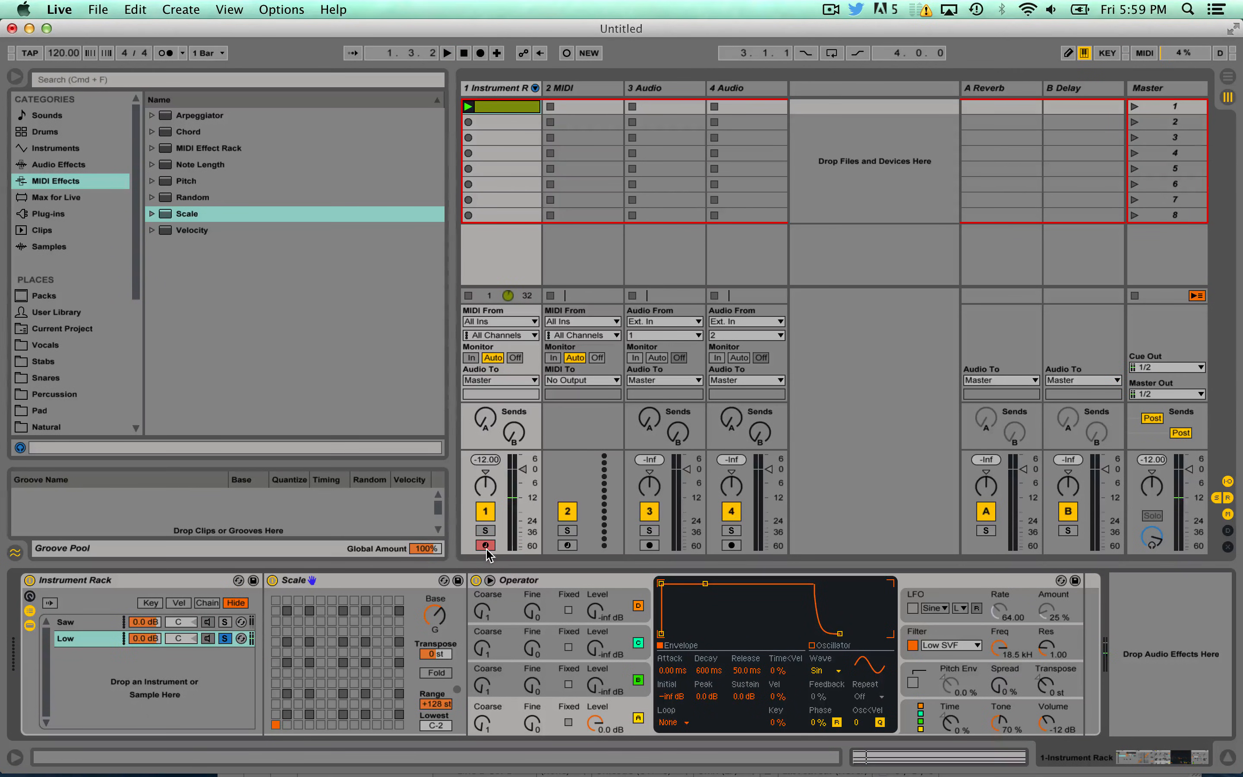
key("space")
- Add a Pitch MIDI effect before Scale in the Low chain and transpose it by -12 st
left_click(181, 184)
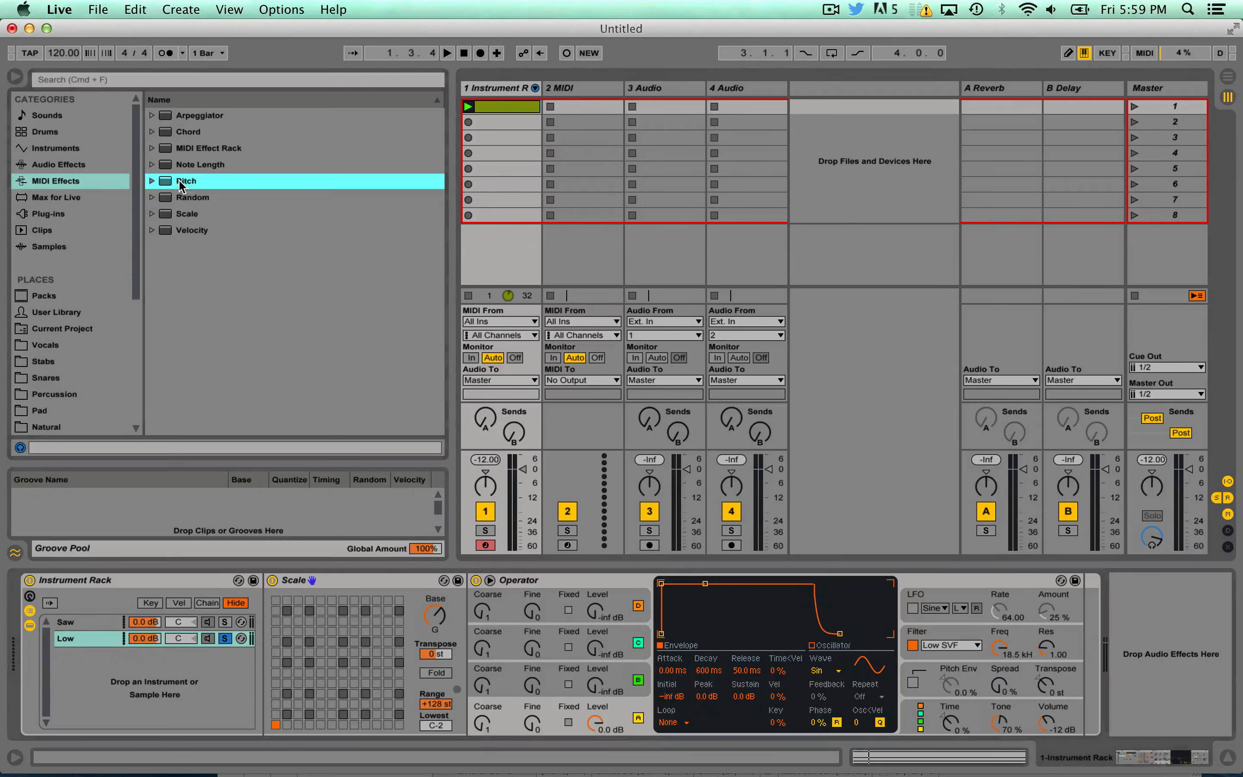
left_click_drag(242, 566, 271, 624)
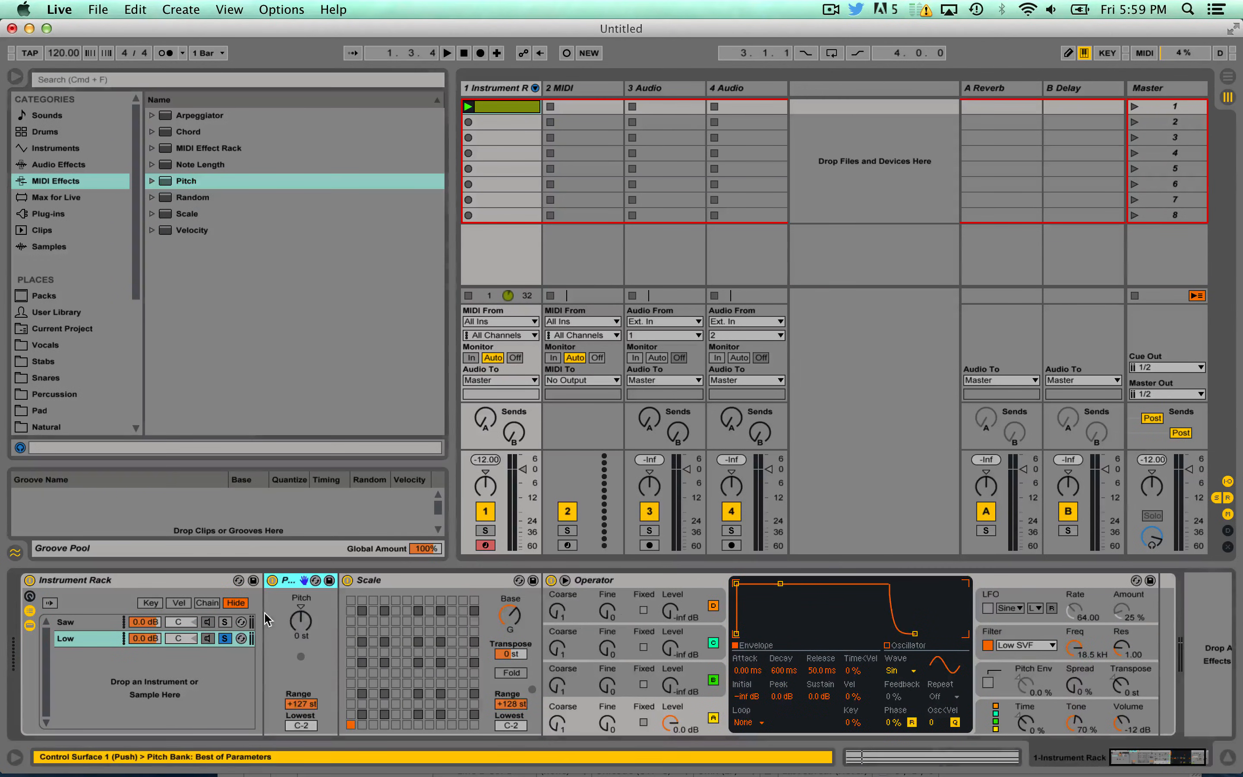
left_click(307, 618)
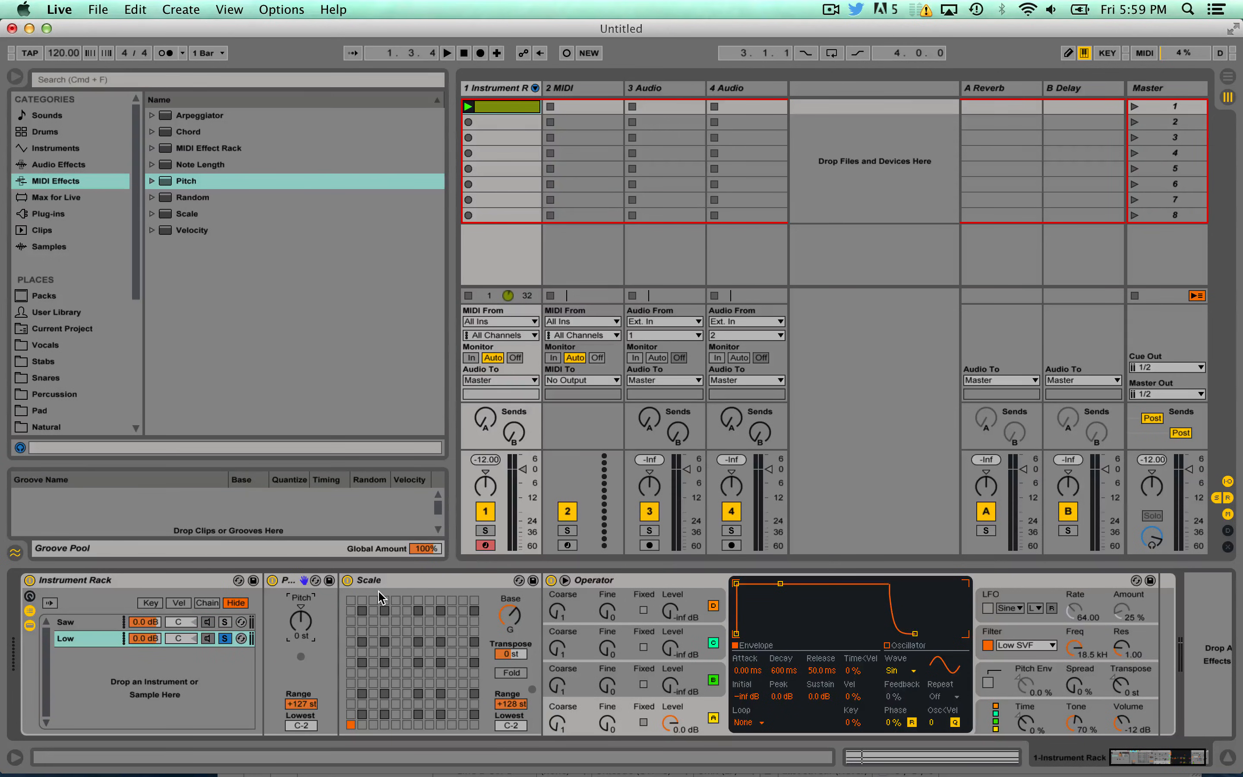
type("-12")
key("Return")
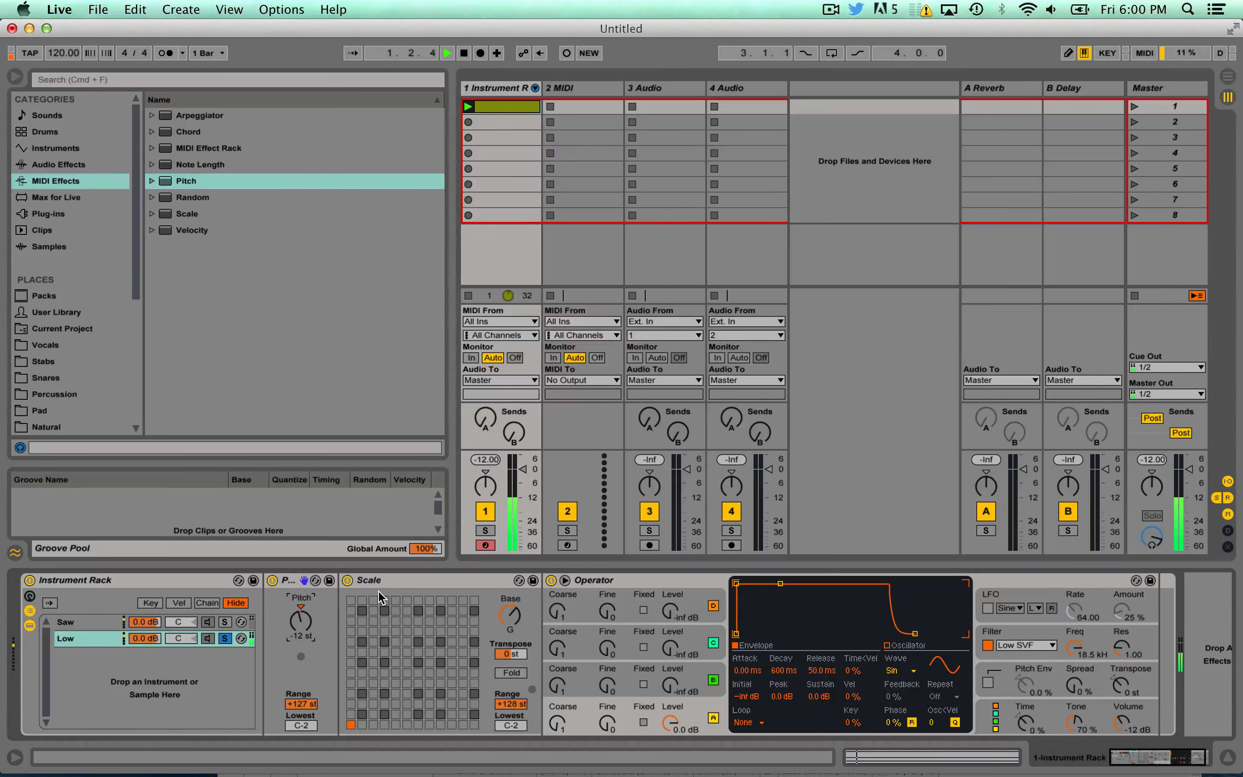
- Try a transposition of -24 st on the Pitch effect and set it back to -12 st
type("-24")
key("Return")
type("-12")
key("Return")
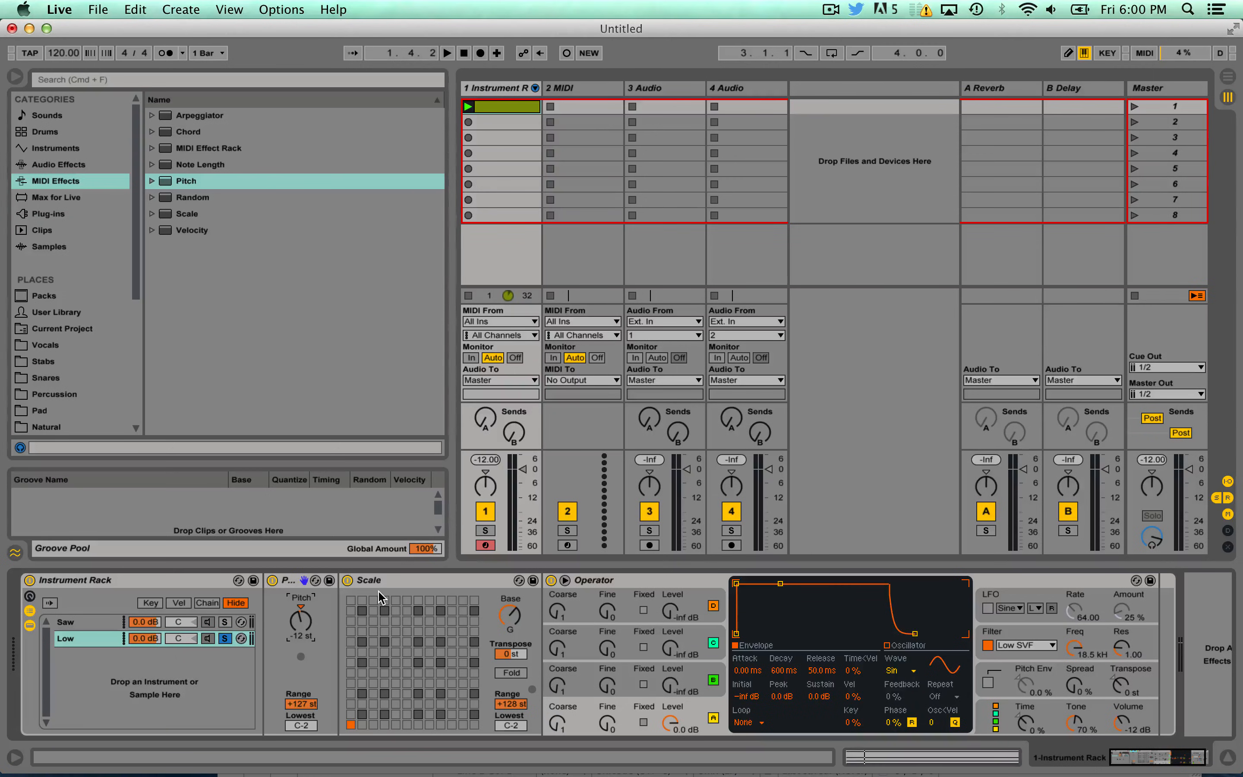
- Audition the Low chain alone, unsolo it, and play both chains together
key("space")
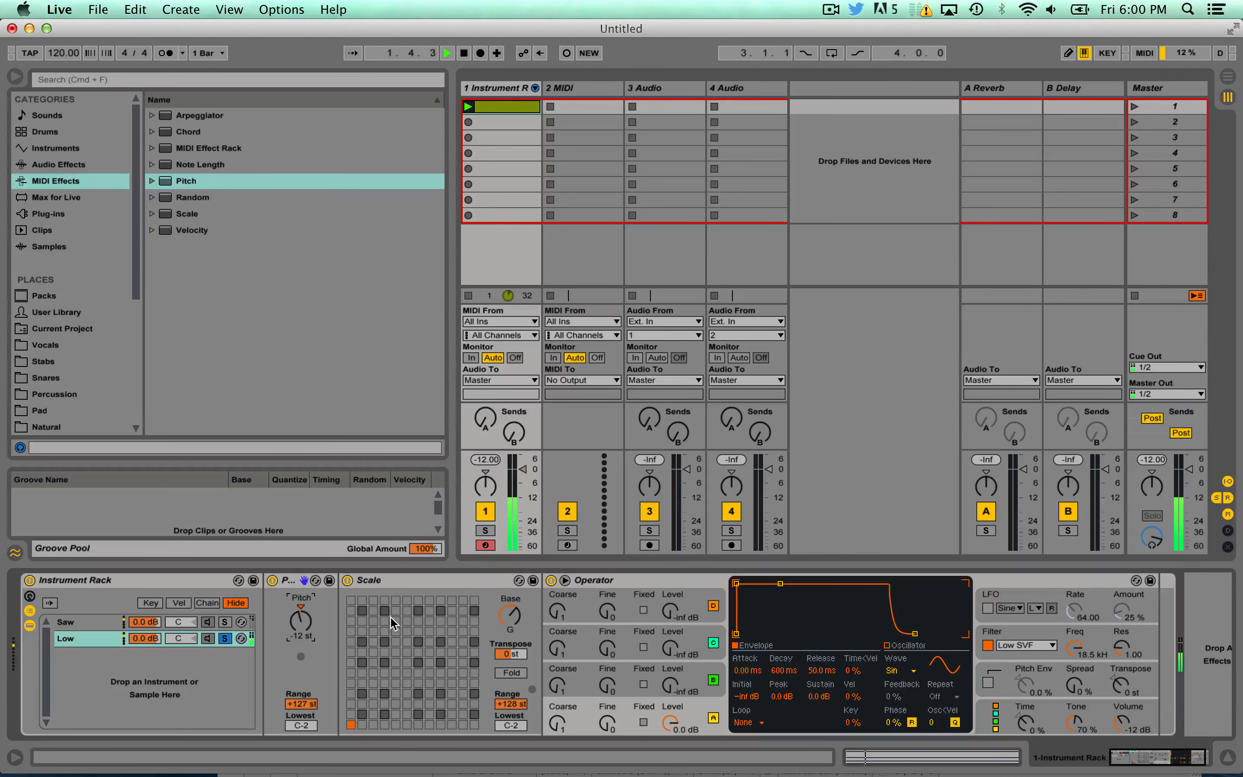
key("space")
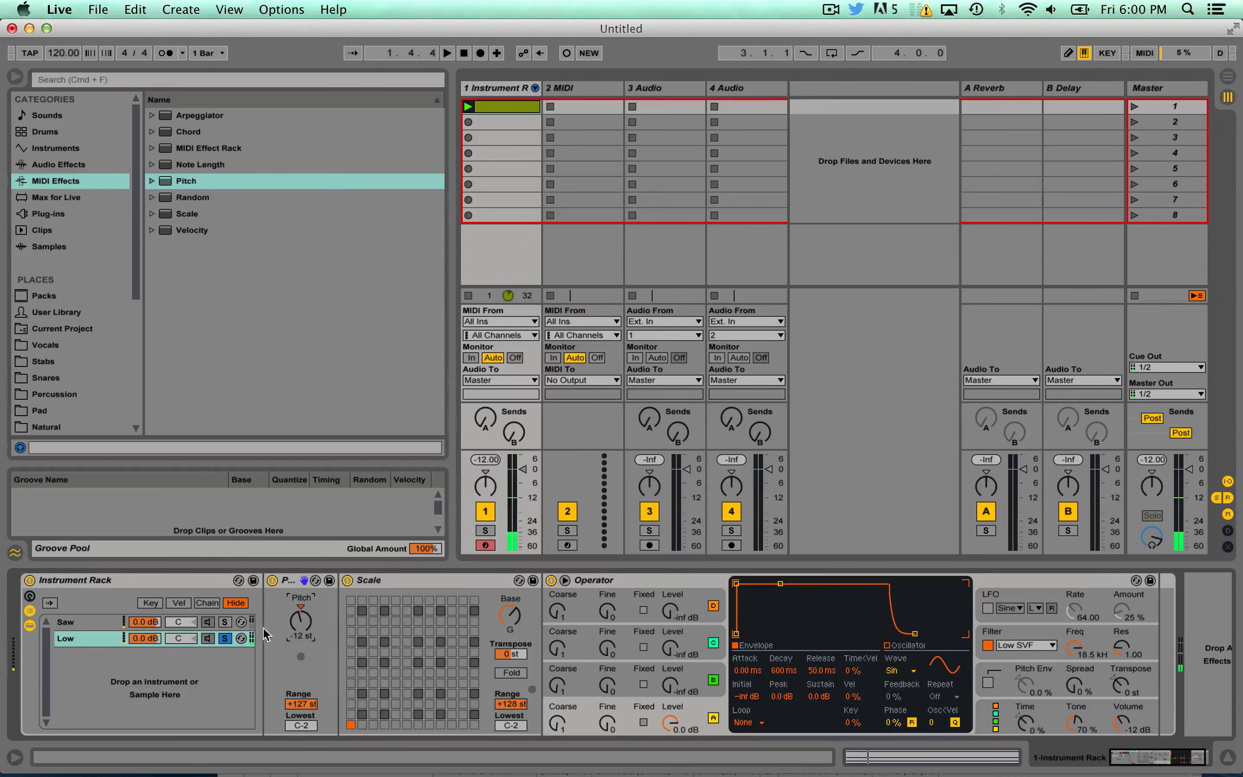
left_click(225, 641)
key("space")
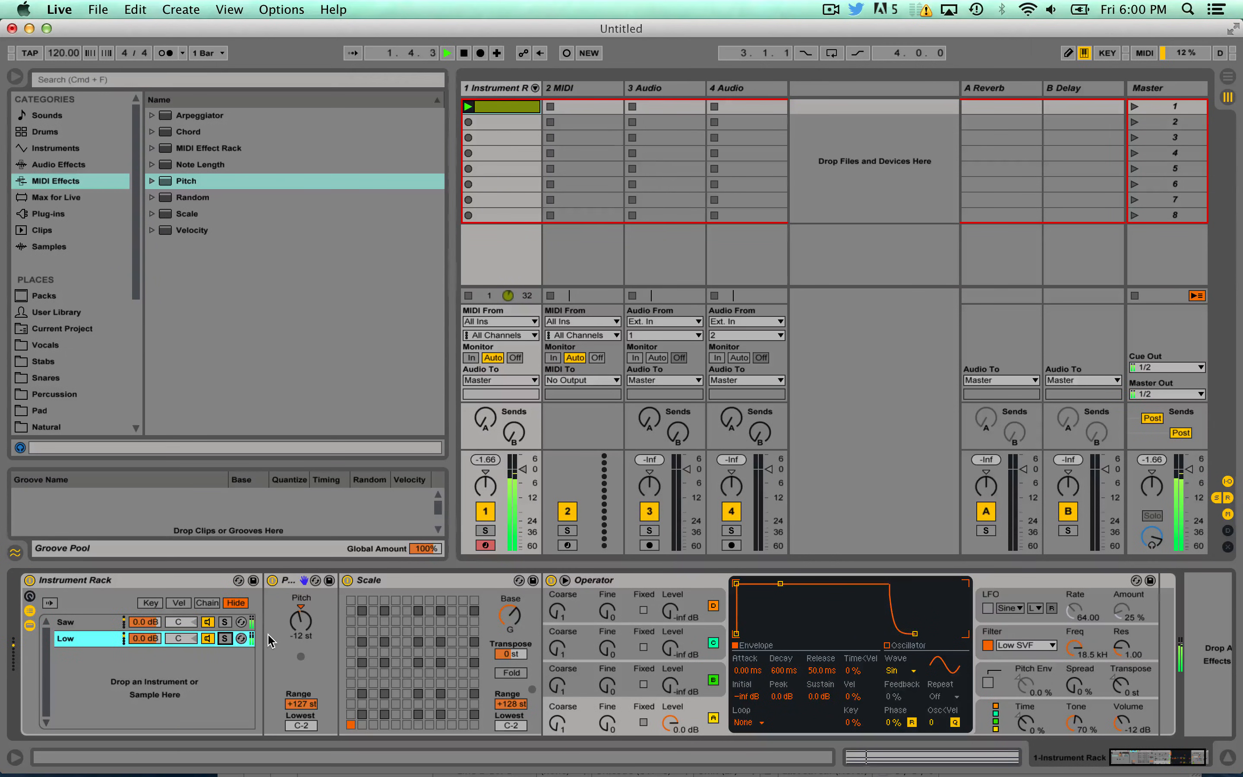
key("space")
- Set the Dry/Wet of the Saw chain's Reverb to 68 % and audition the combined sound
left_click(70, 623)
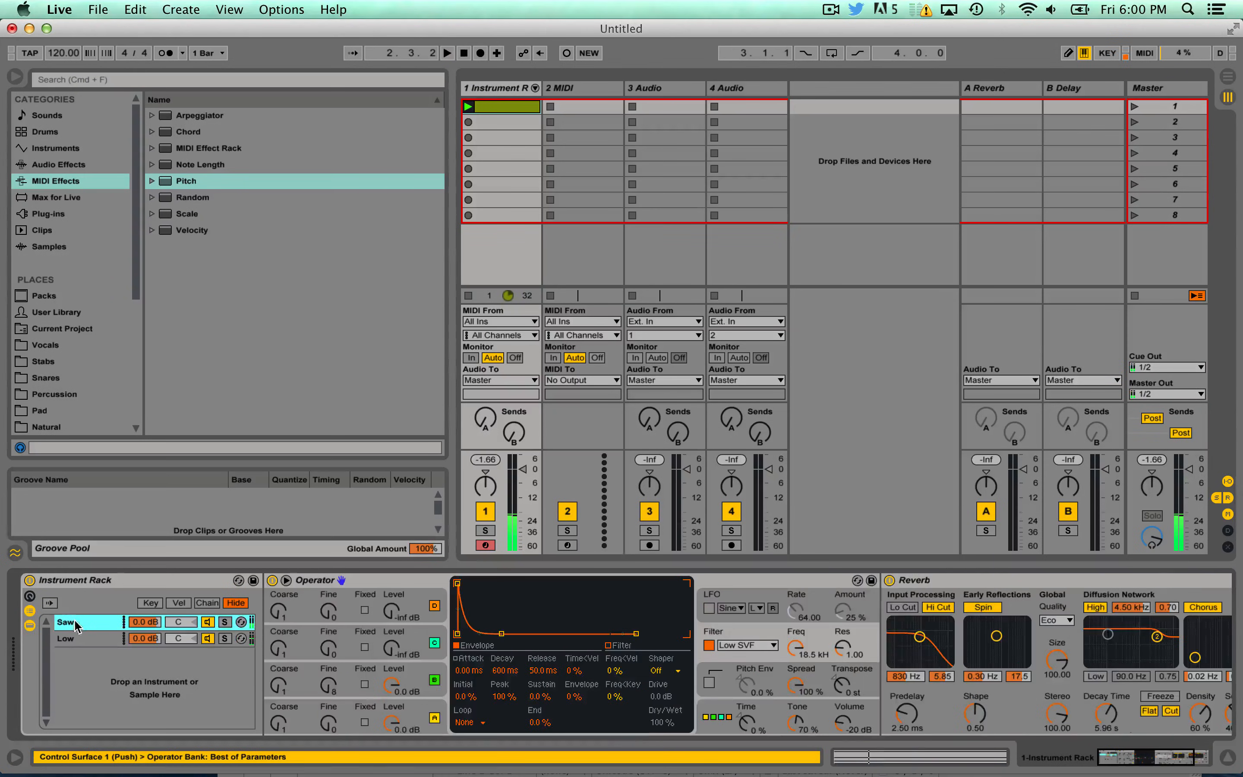
scroll(922, 630, "right", 5)
left_click_drag(1105, 717, 1105, 693)
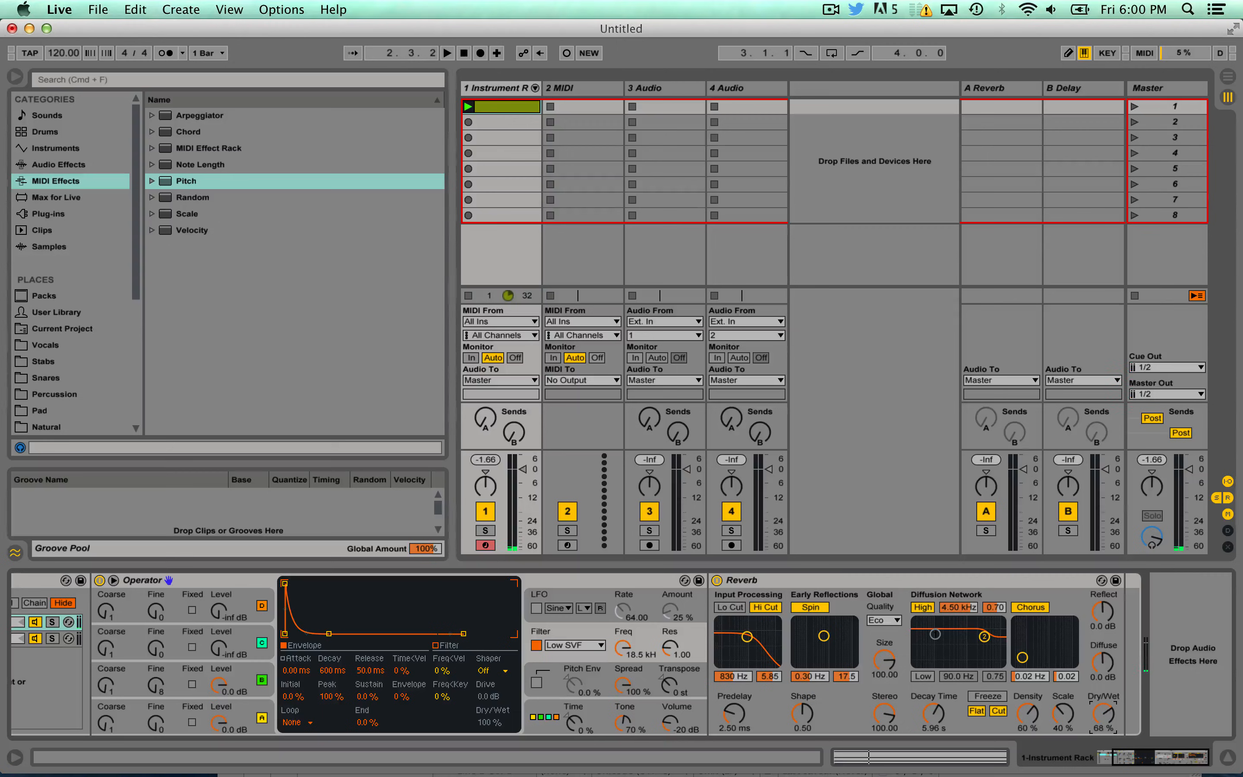
key("space")
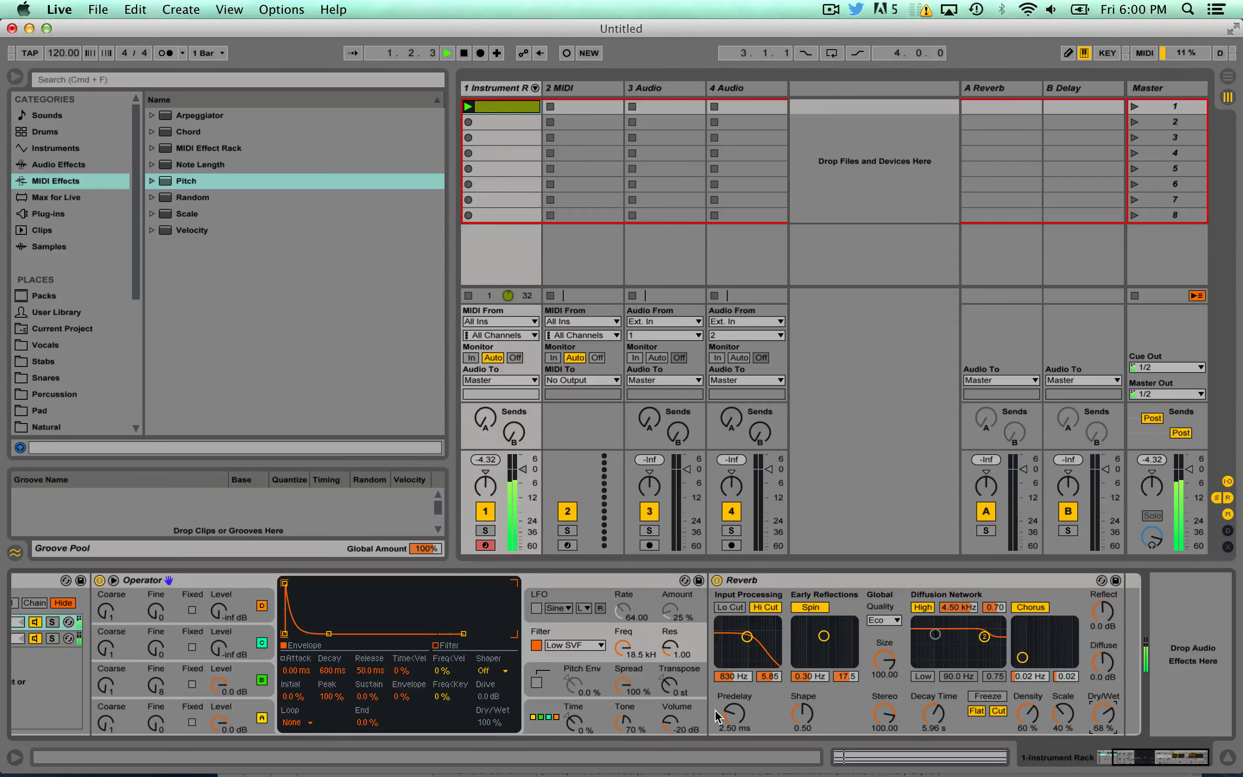
key("space")
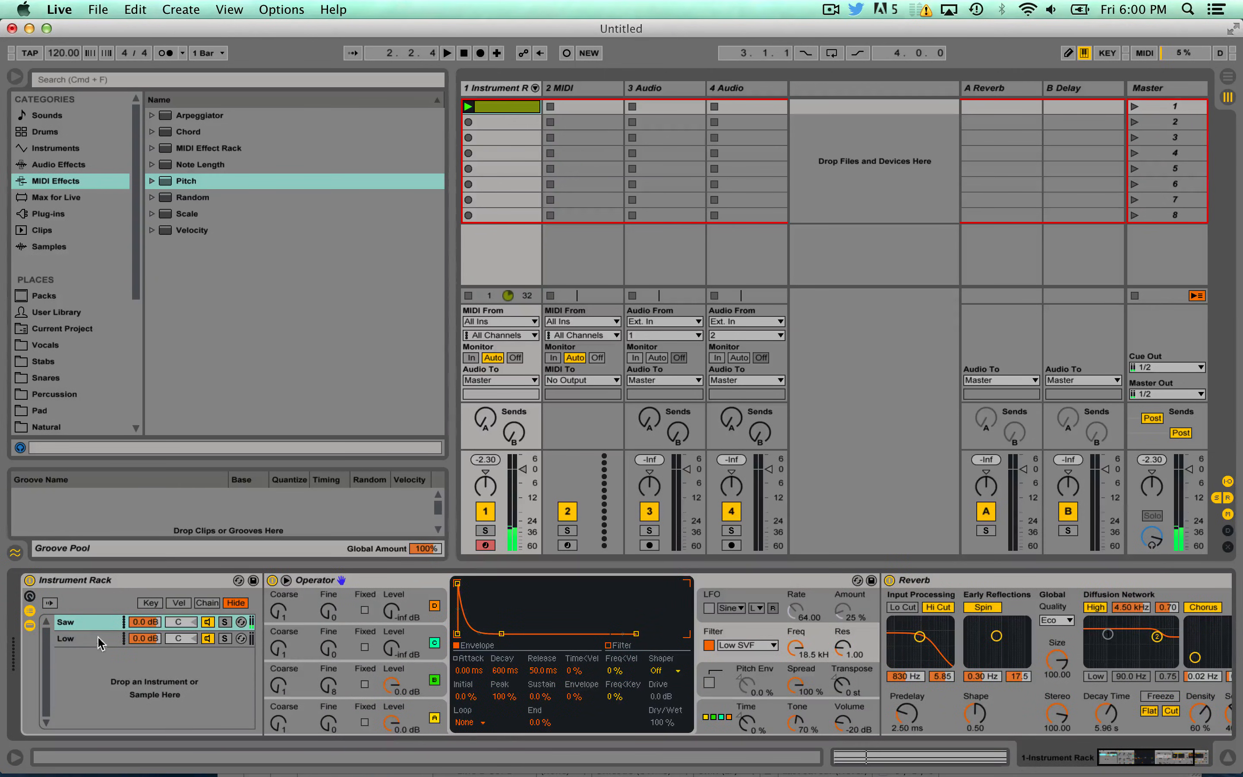
- Enable the LFO in the Low chain's Operator and check its oscillators as modulation targets
left_click(89, 640)
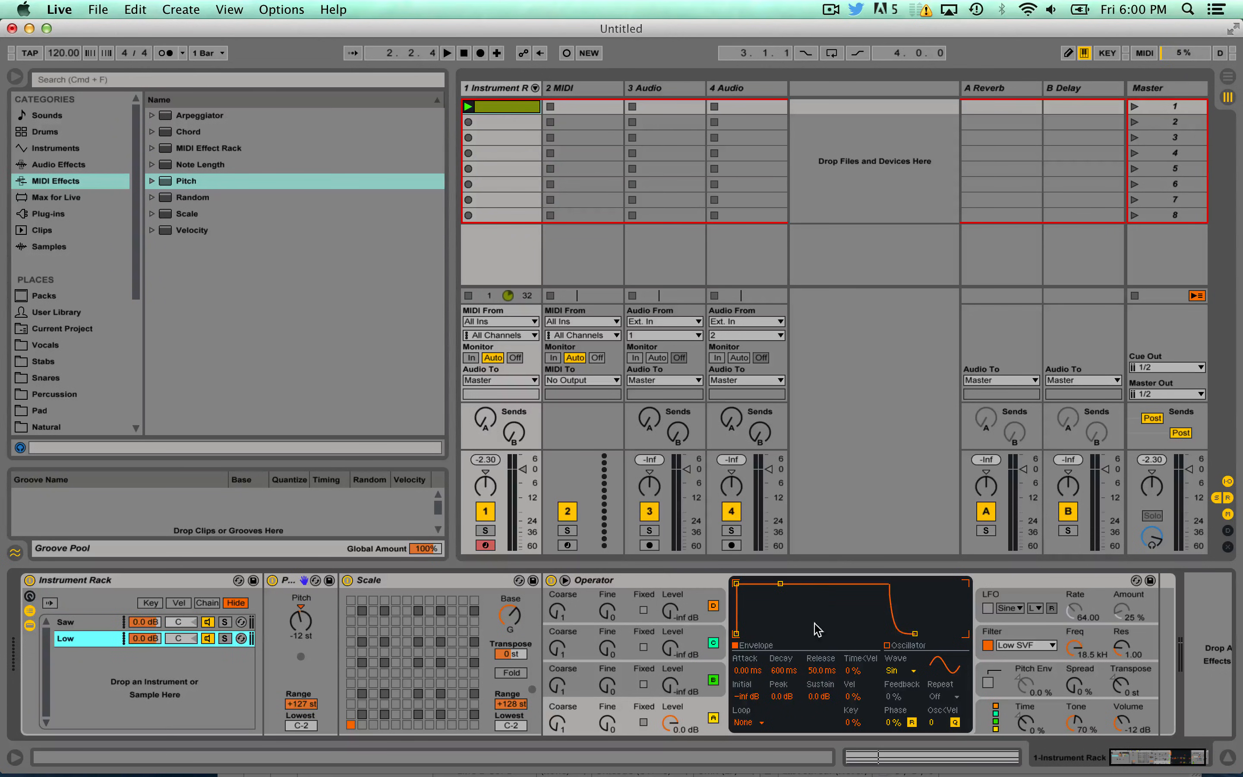
left_click(988, 609)
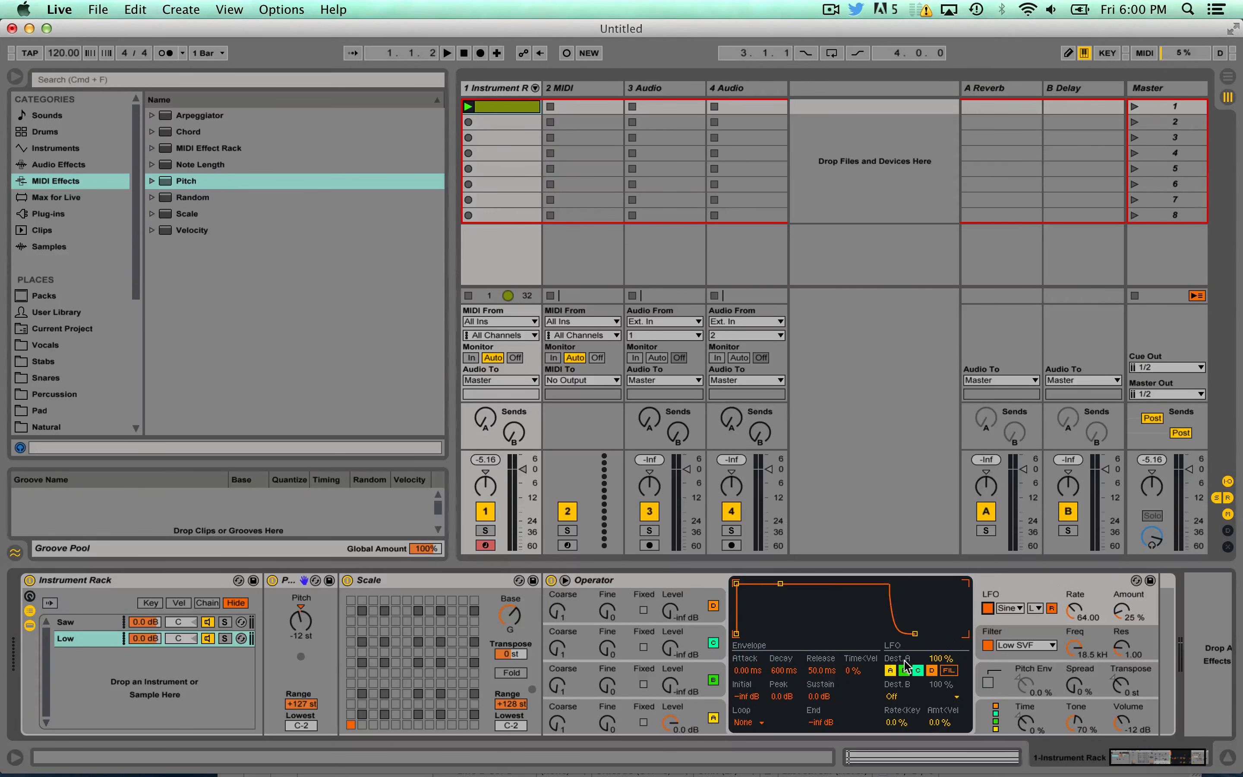
left_click(890, 669)
left_click(692, 709)
left_click(690, 675)
left_click(687, 635)
left_click(690, 612)
left_click(694, 719)
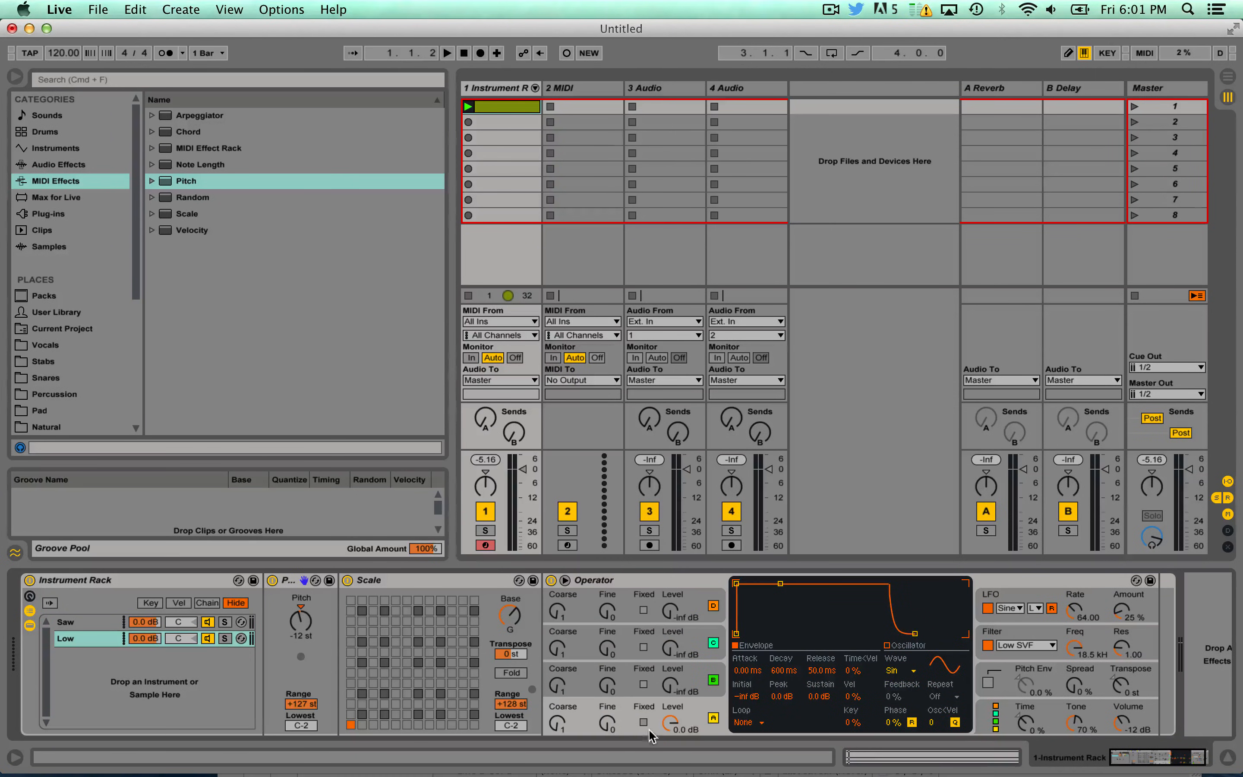
- Solo the Low chain and, during playback, set its Operator LFO Rate to 57.45 and Amount to 39 %
left_click(225, 638)
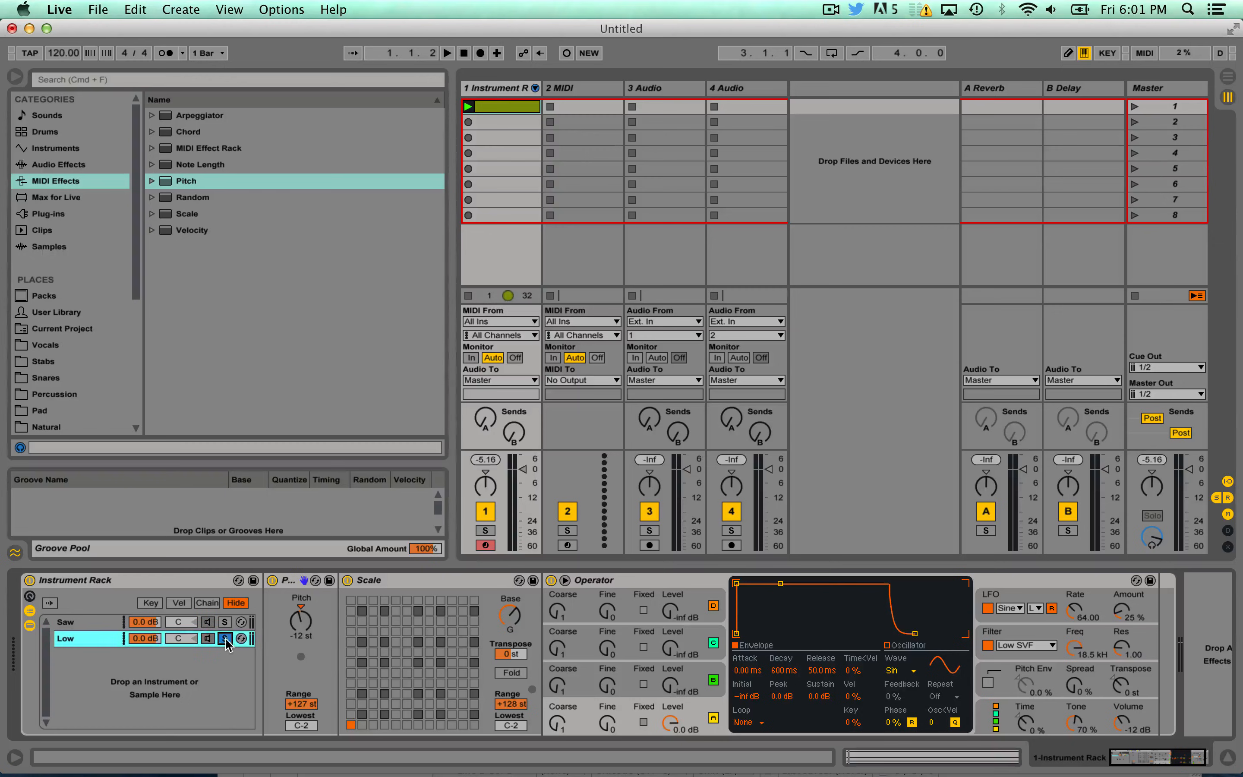
key("space")
left_click_drag(1122, 613, 1074, 607)
key("space")
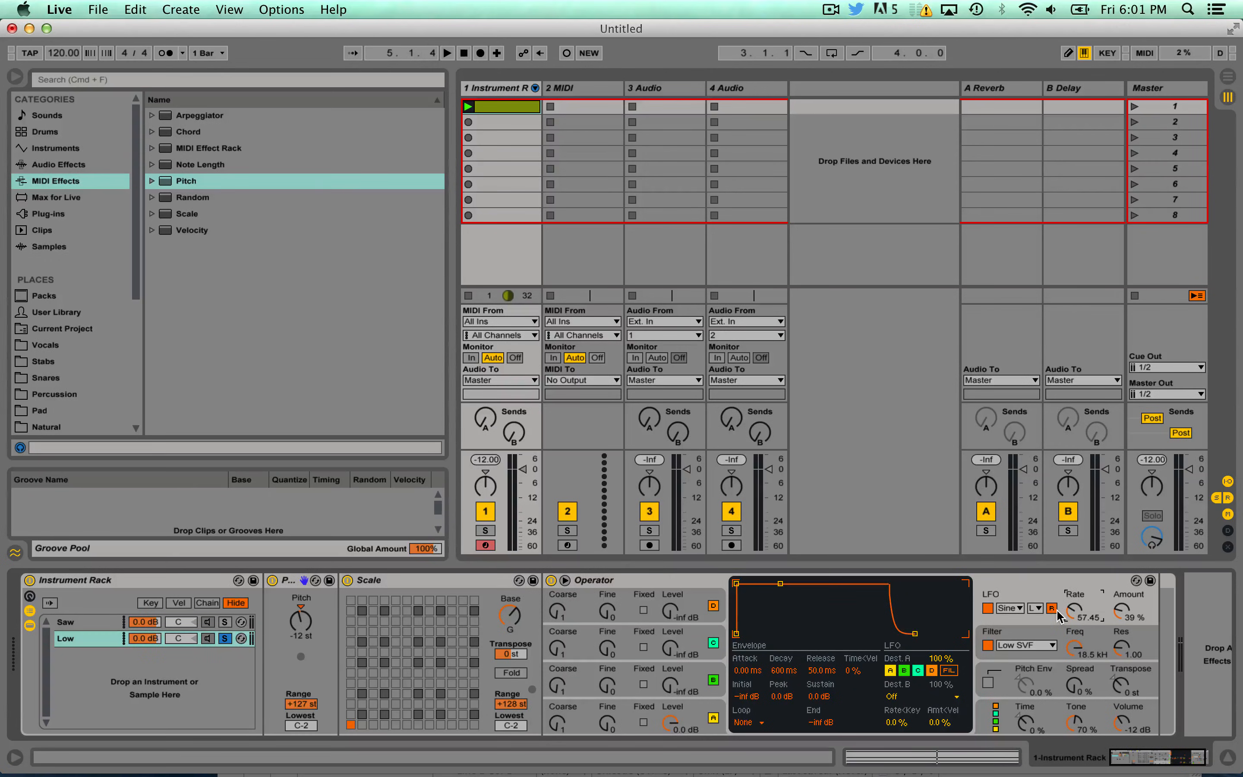
- Turn off LFO retrigger in the Low chain's Operator and audition the modulation
left_click(1052, 612)
key("space")
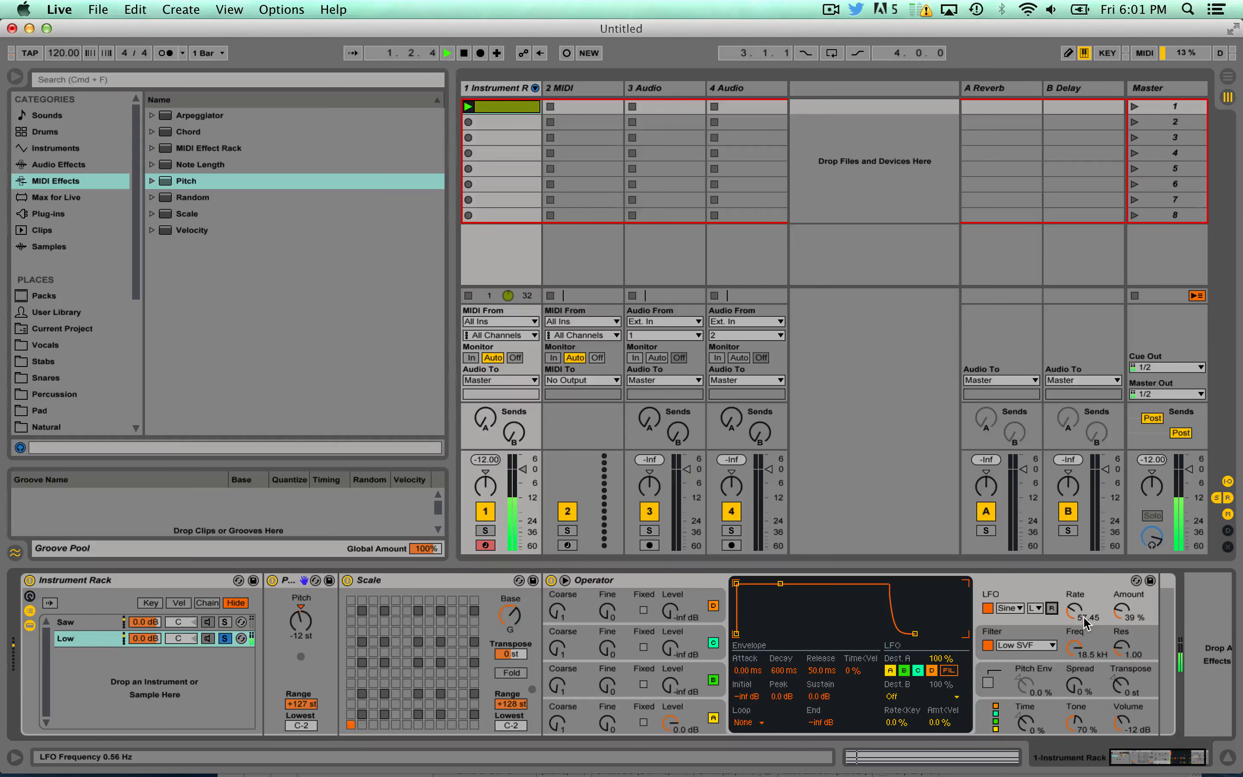
key("space")
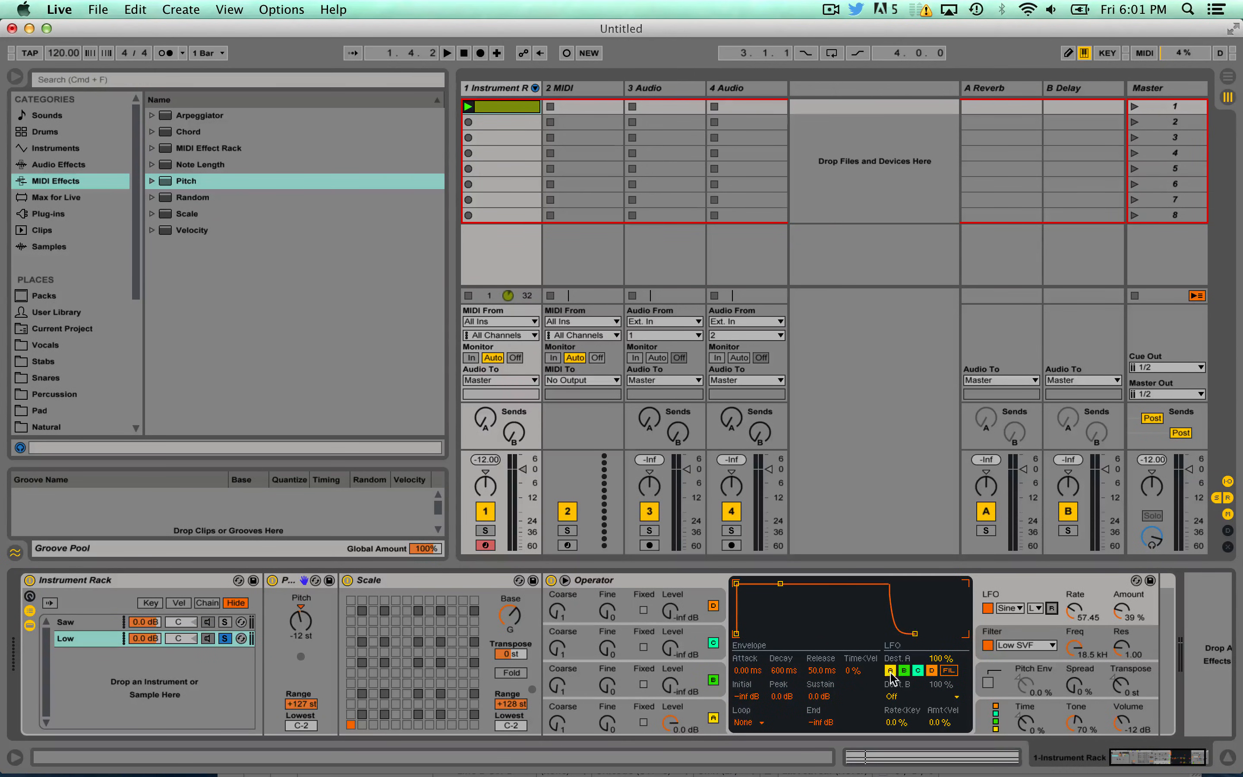
- Reroute the LFO from all Dest. A targets to OSC Volume A as Dest. B, and set its Amount to 97 % during playback
left_click_drag(890, 674, 932, 673)
left_click(907, 699)
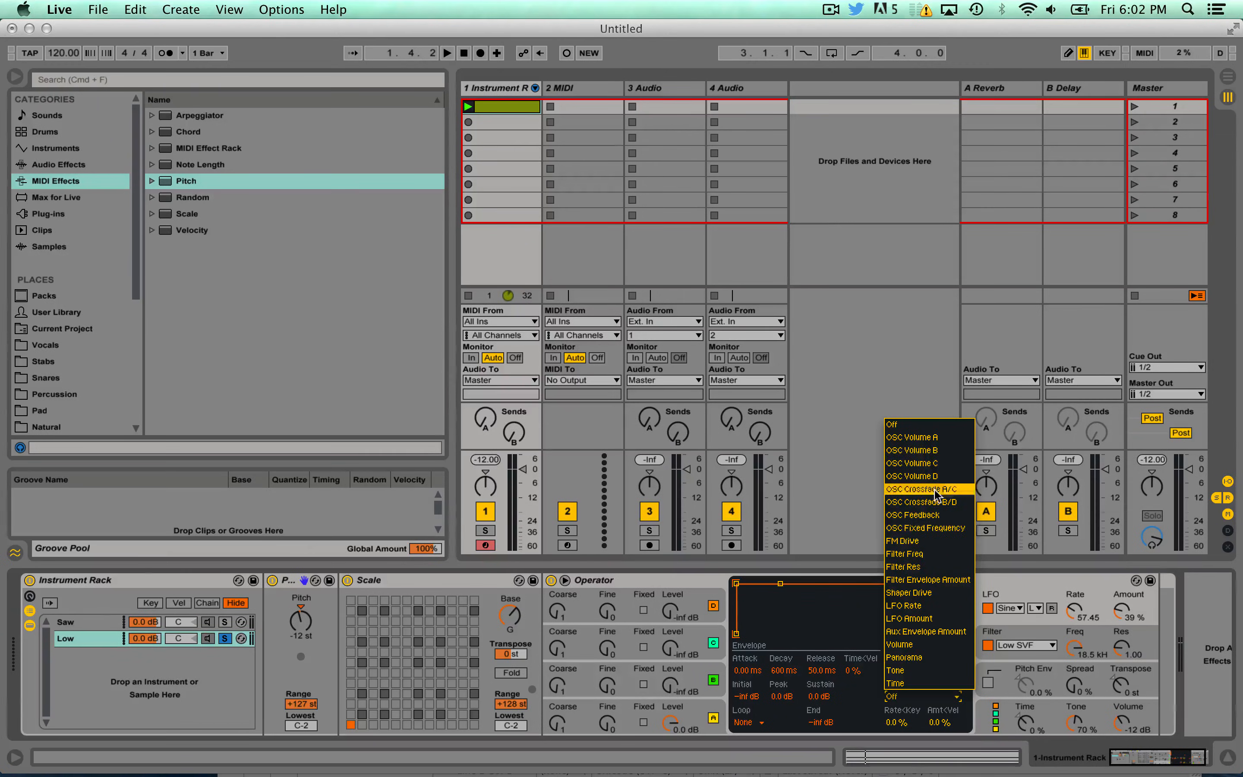
left_click(934, 438)
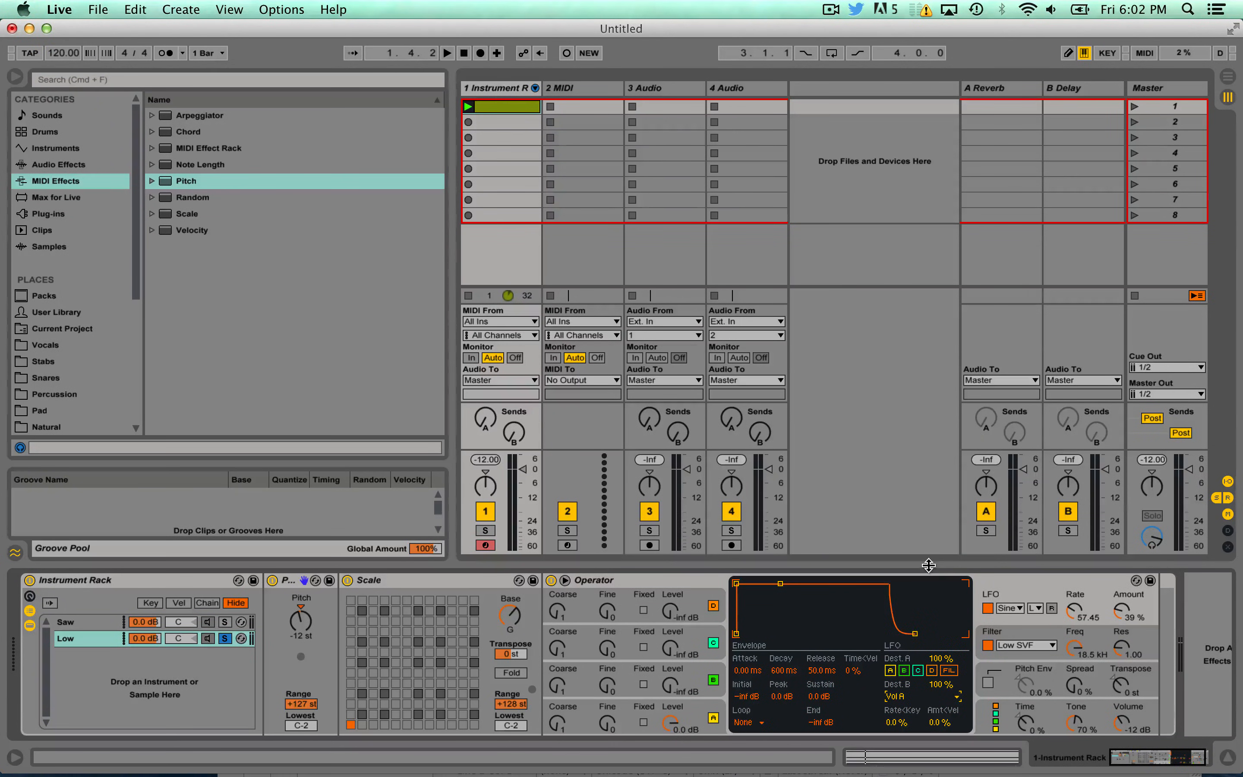
key("space")
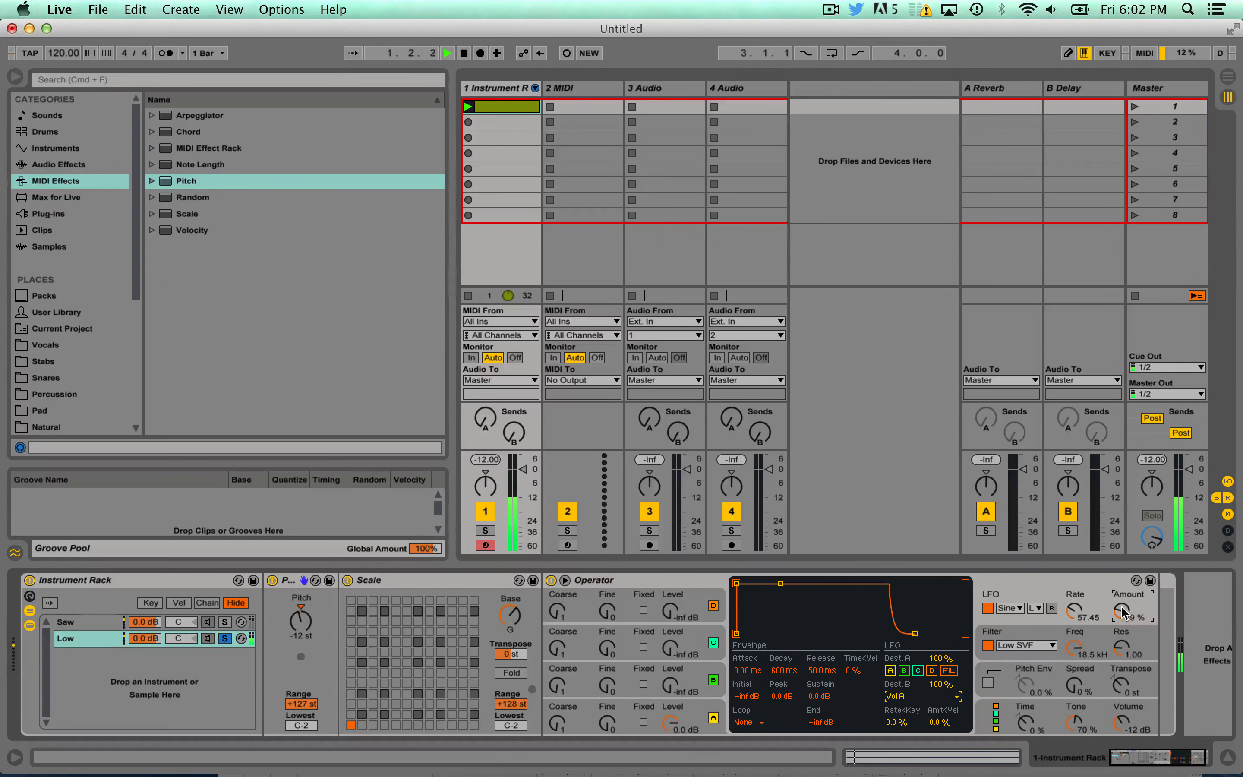
left_click_drag(1122, 611, 1122, 558)
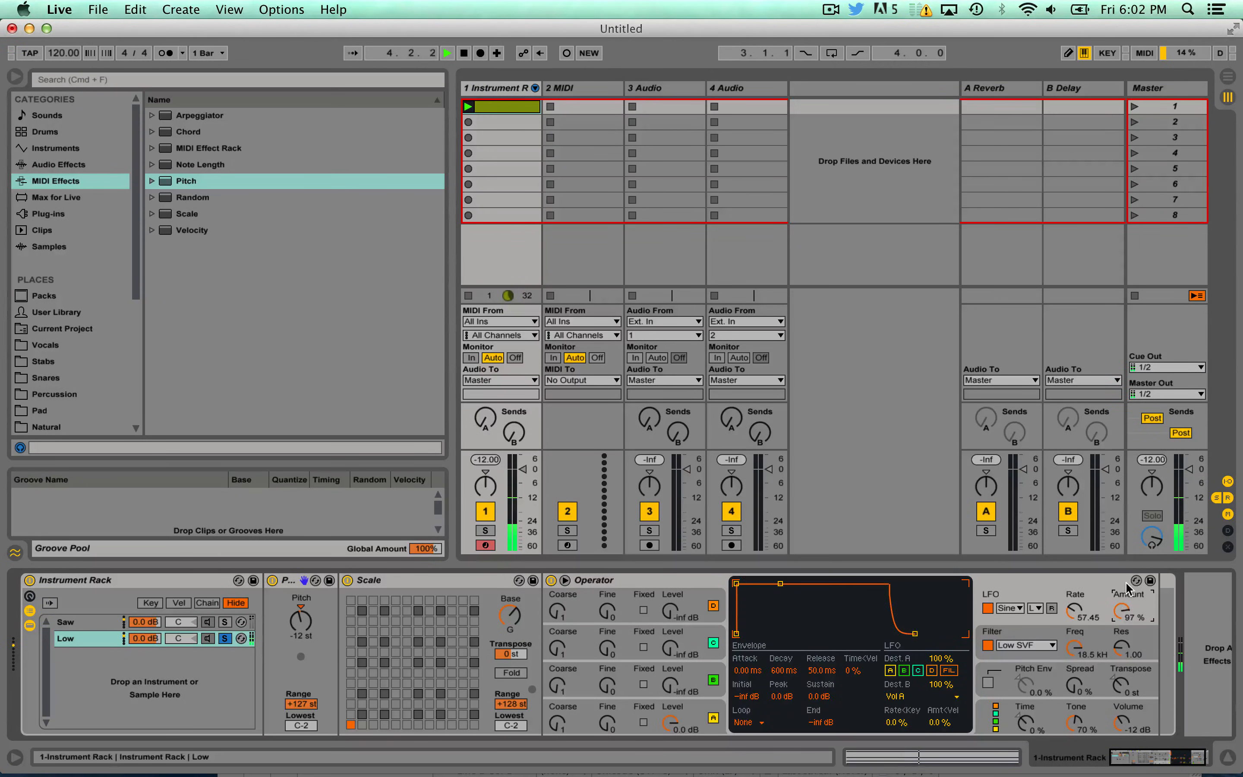
- Set the Rate of the Low chain's Operator LFO to 78.62 while auditioning the modulation
left_click_drag(1076, 610, 1075, 602)
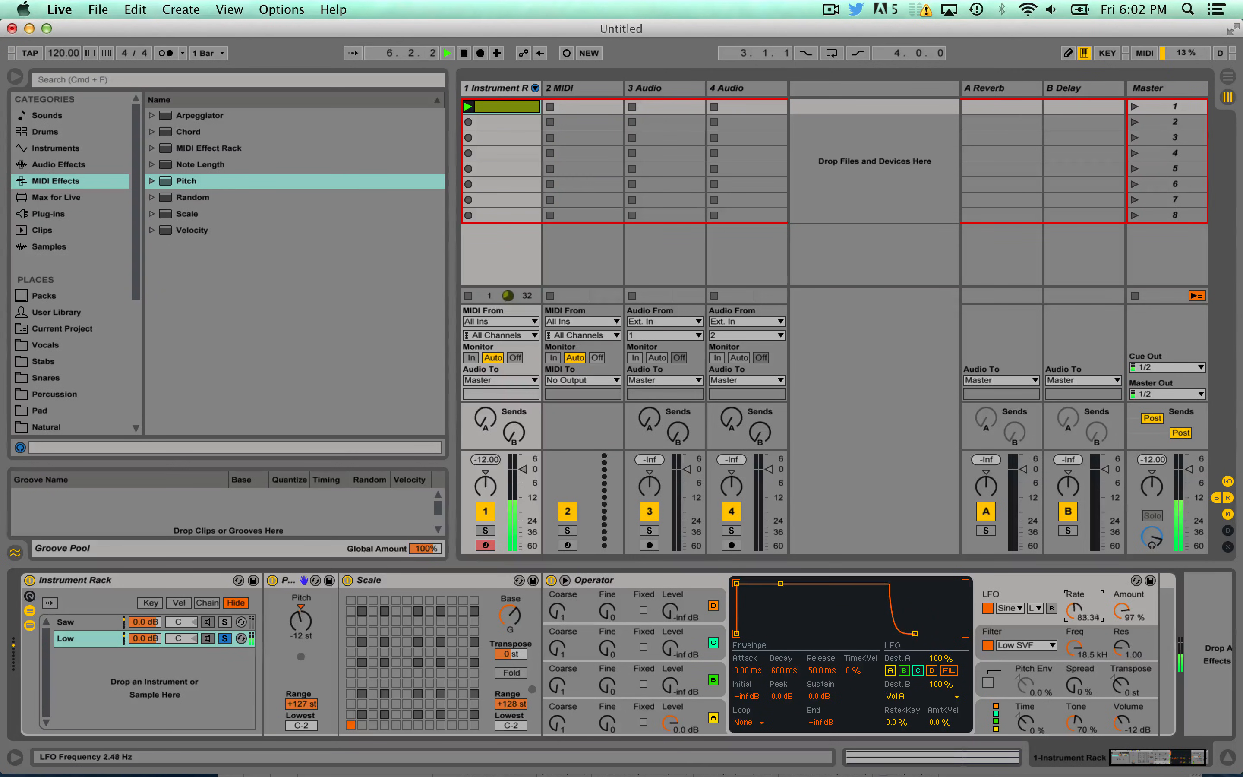
mouse_move(1075, 610)
left_mouse_down()
mouse_move(1076, 596)
mouse_move(1075, 609)
left_mouse_up()
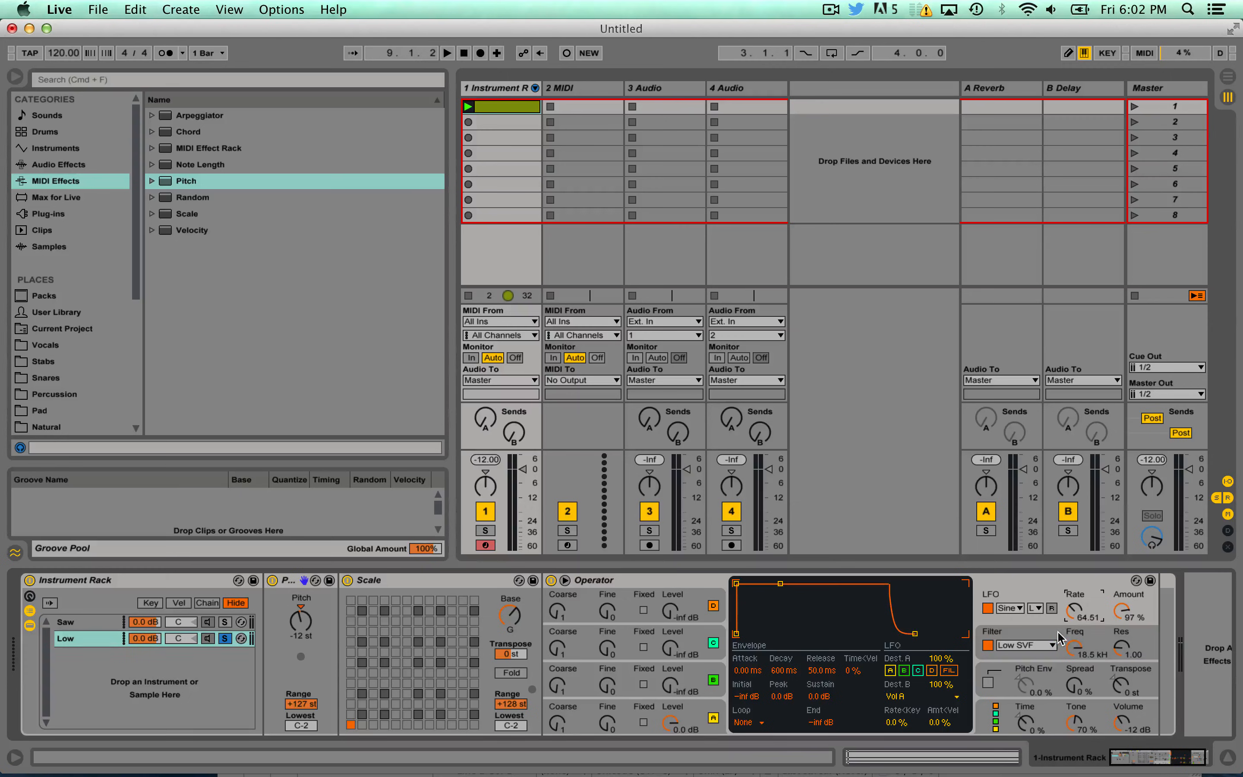
mouse_move(1074, 611)
left_mouse_down()
mouse_move(1074, 599)
mouse_move(1074, 612)
left_mouse_up()
- Add the Max for Live audio effect LFO.amxd after Operator in the Low chain
left_click(78, 197)
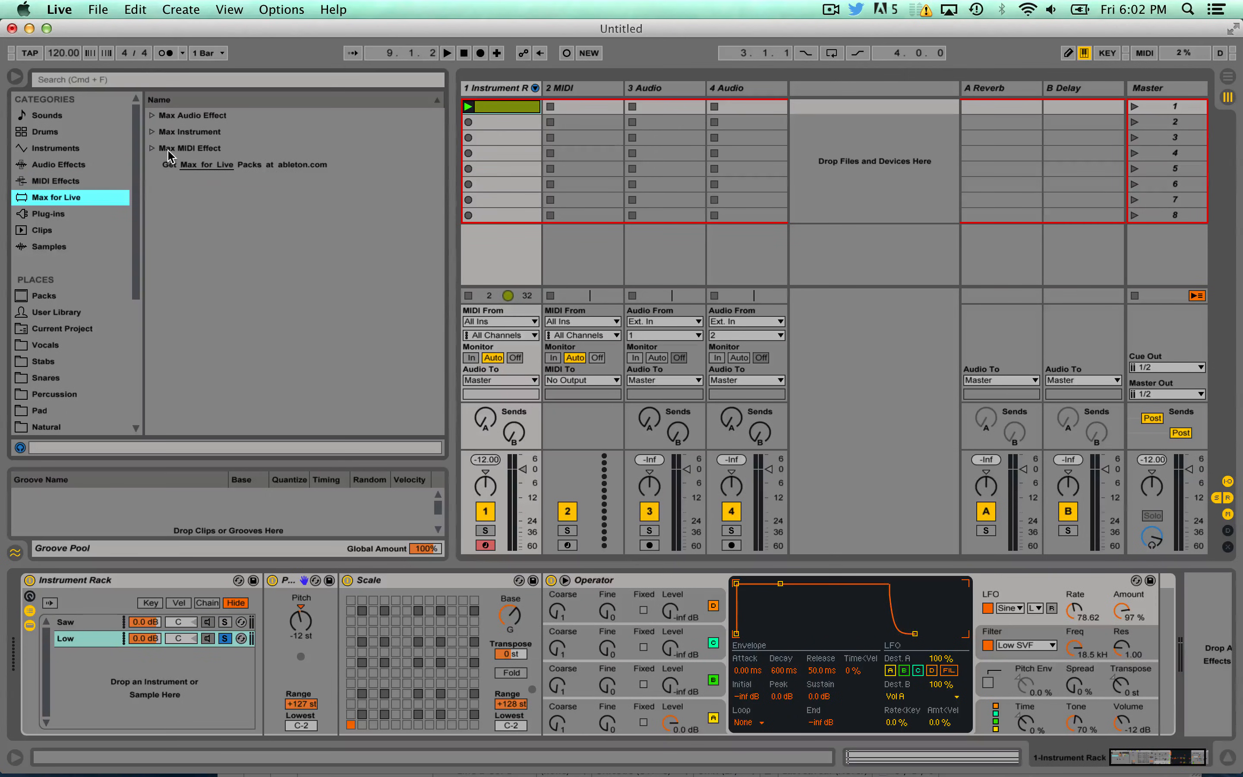
left_click(152, 116)
scroll(246, 288, "down", 10)
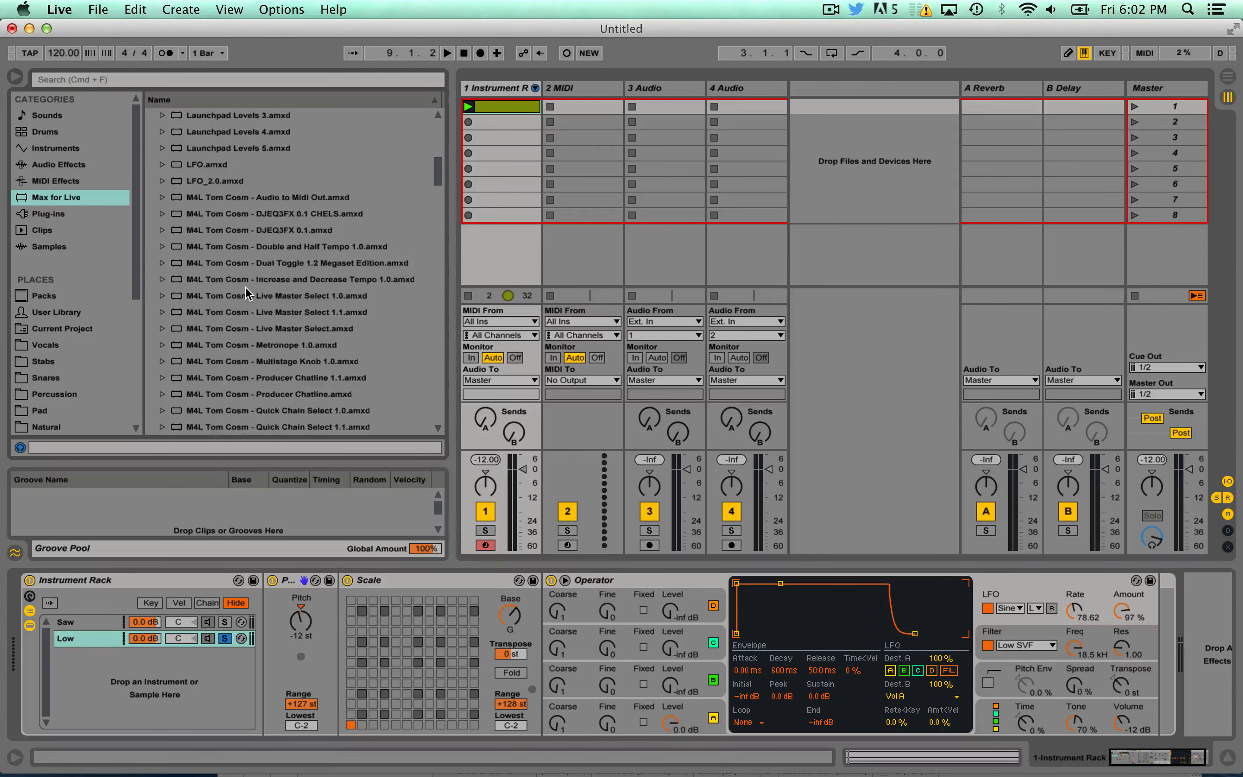
left_click(210, 231)
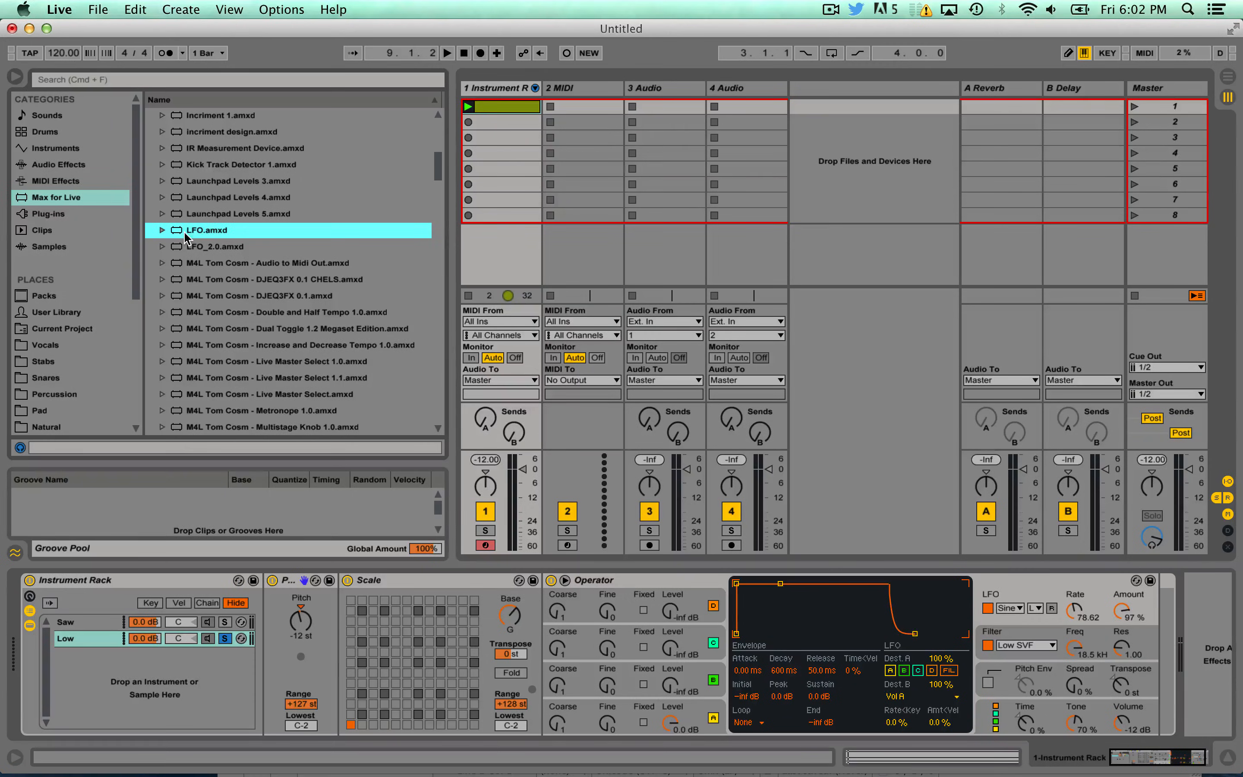
mouse_move(181, 237)
left_mouse_down()
mouse_move(1092, 556)
mouse_move(1135, 613)
left_mouse_up()
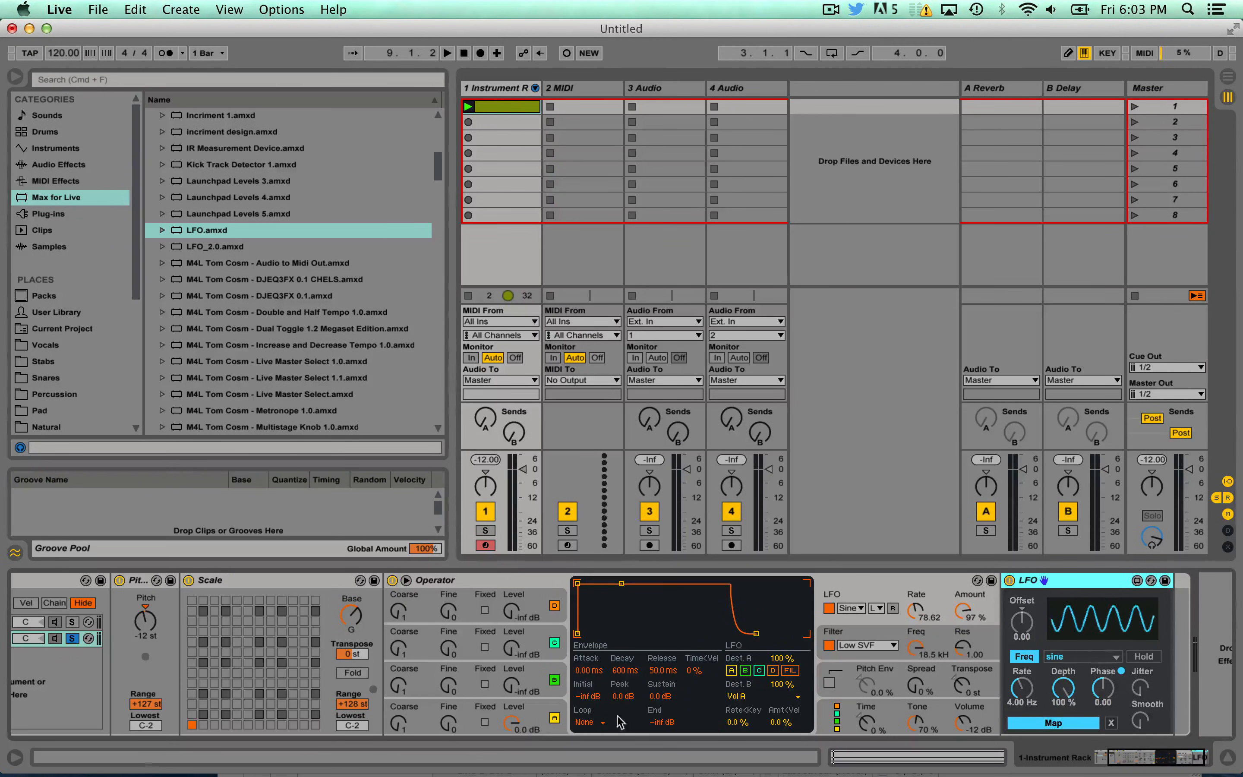
- Map the Max LFO to Operator's LFO Rate, with Rate 0.50 Hz and Depth 18.1 %
left_click(1064, 724)
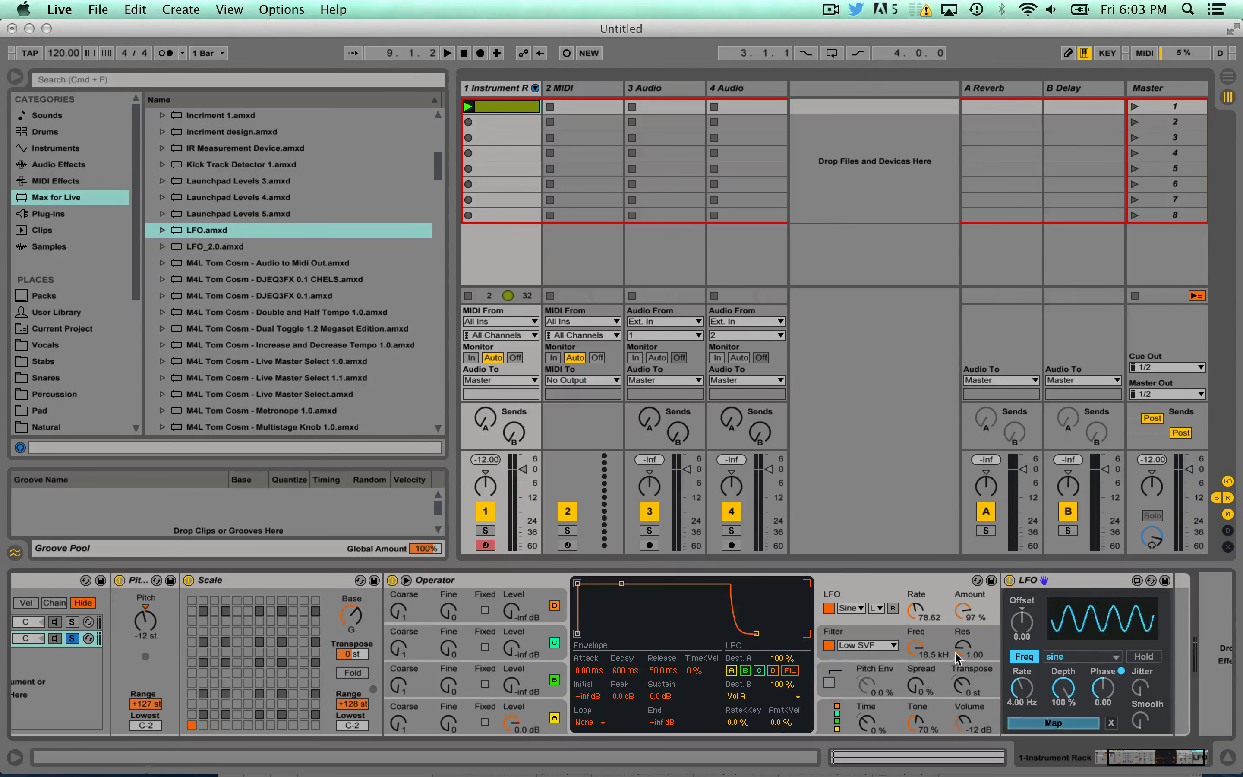
left_click(916, 611)
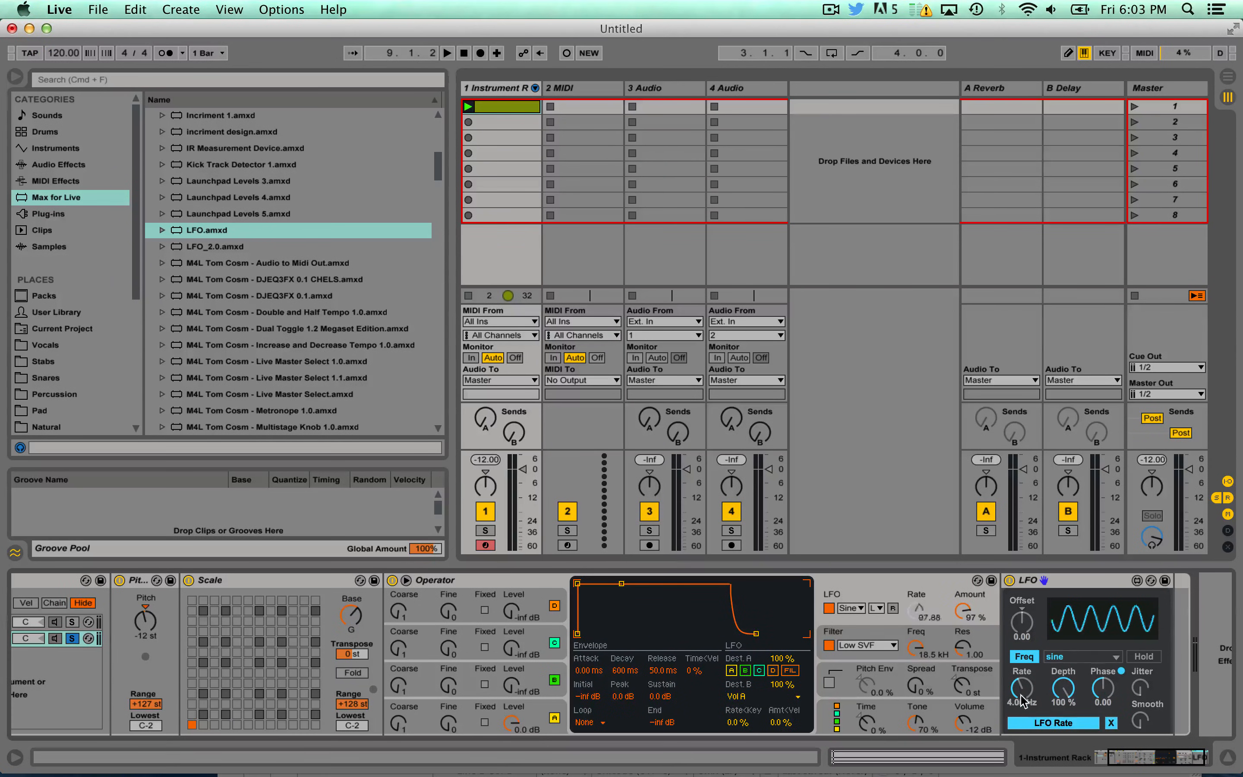
left_click_drag(1022, 696, 1022, 760)
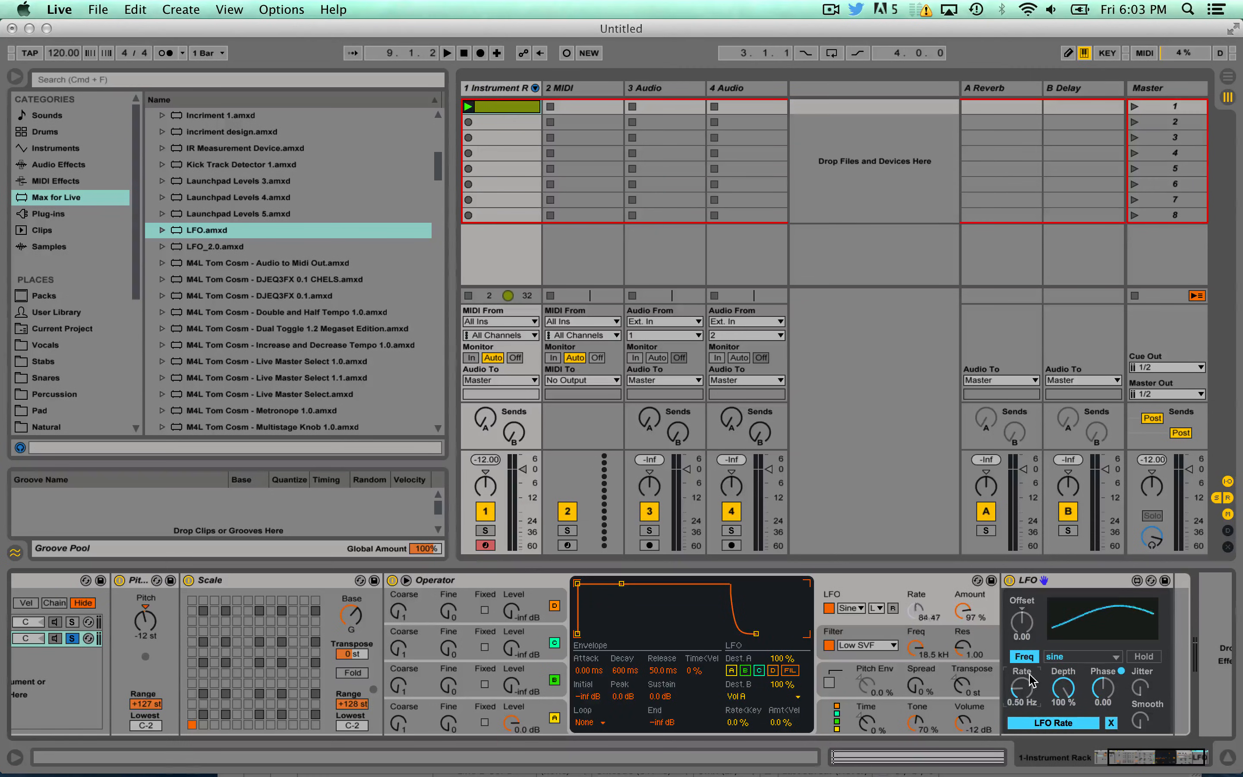
left_click_drag(1059, 689, 1076, 692)
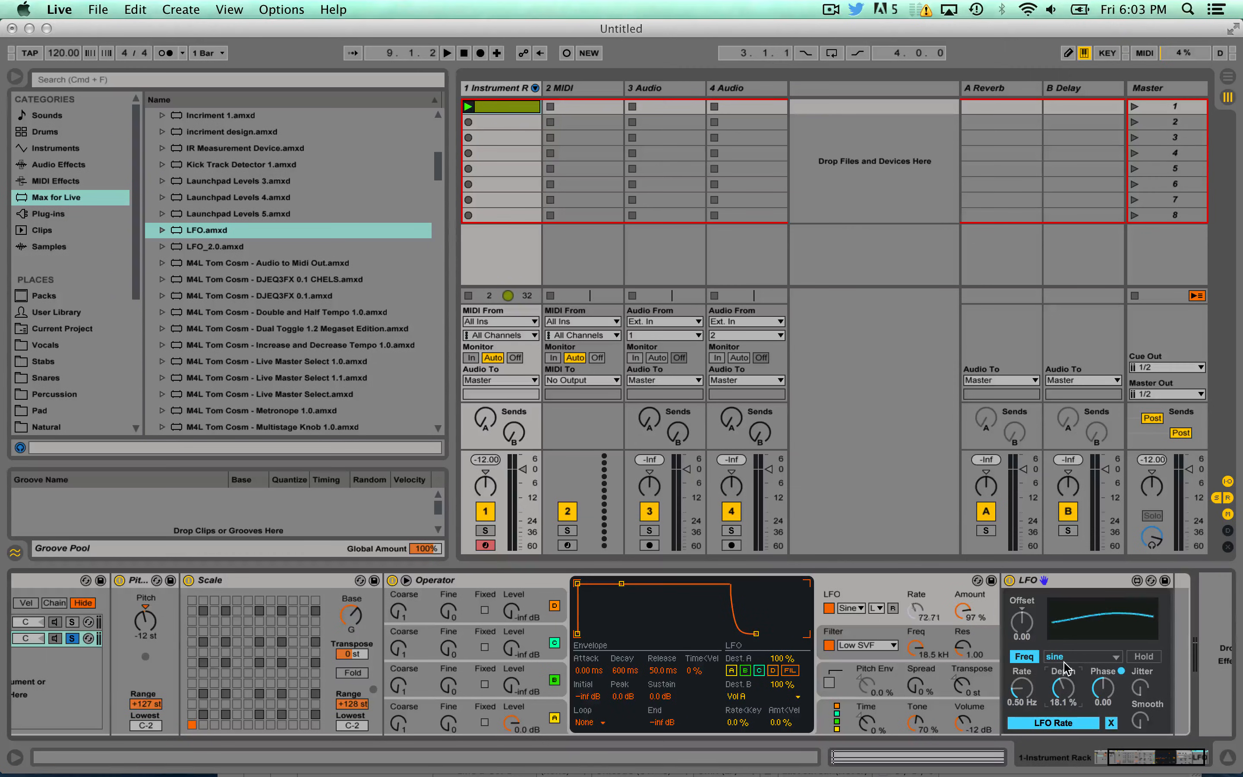
- During playback, set the Max LFO's Offset to 0.54, Rate to 0.15 Hz and Depth to 3.88 %
key("space")
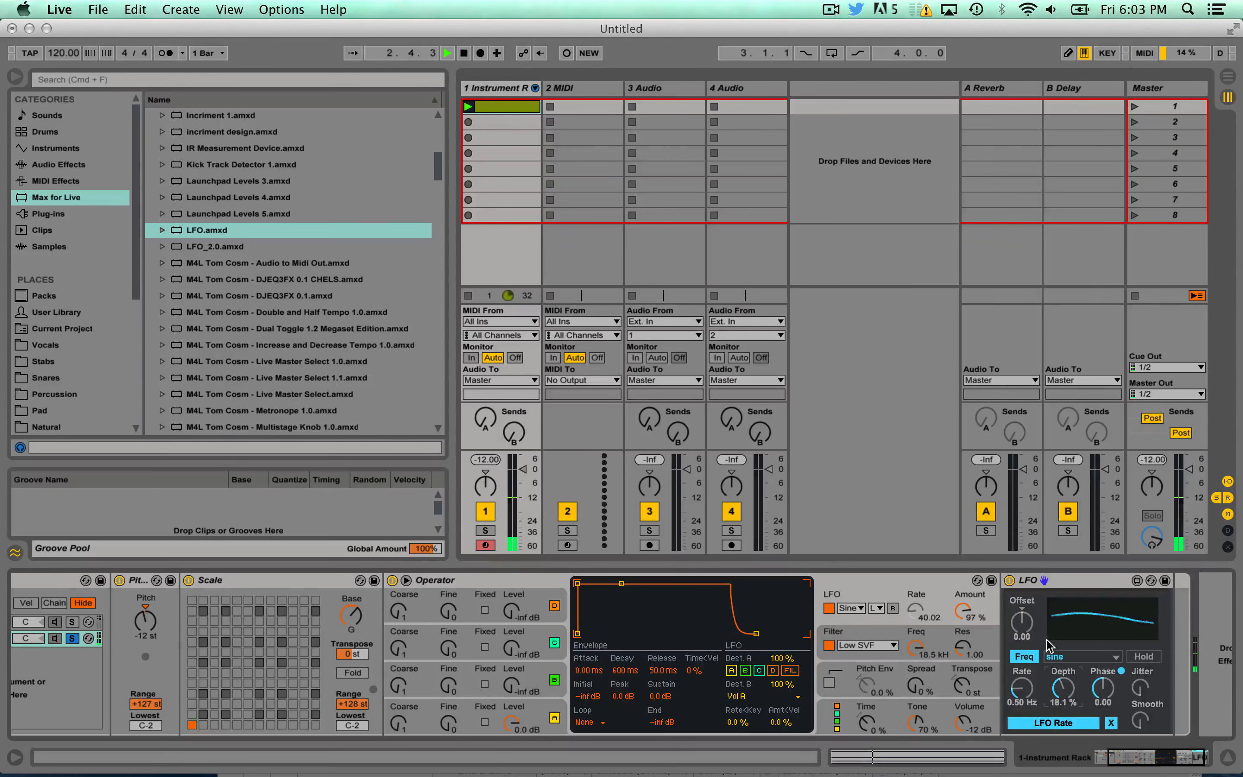
left_click_drag(1022, 622, 1022, 613)
left_click_drag(1063, 688, 1063, 694)
left_click_drag(1022, 621, 1022, 614)
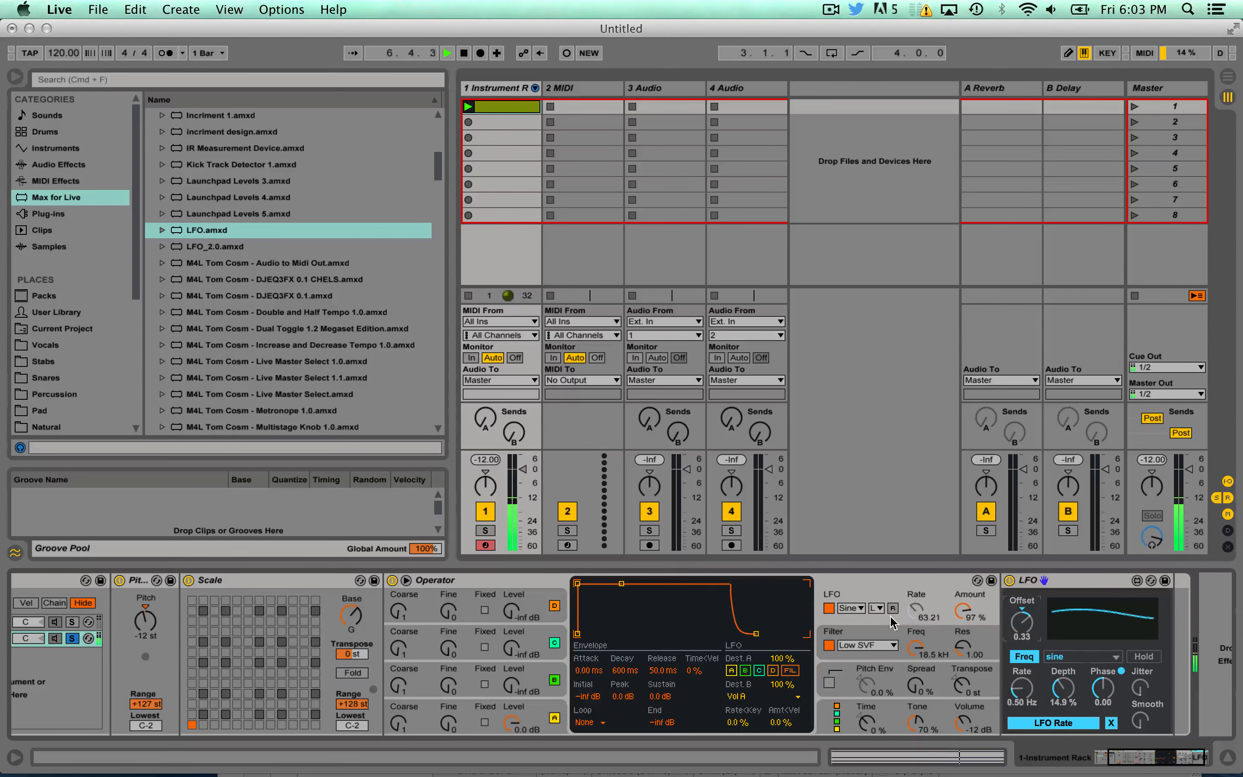
left_click_drag(1022, 621, 1022, 629)
left_click_drag(1026, 688, 1026, 692)
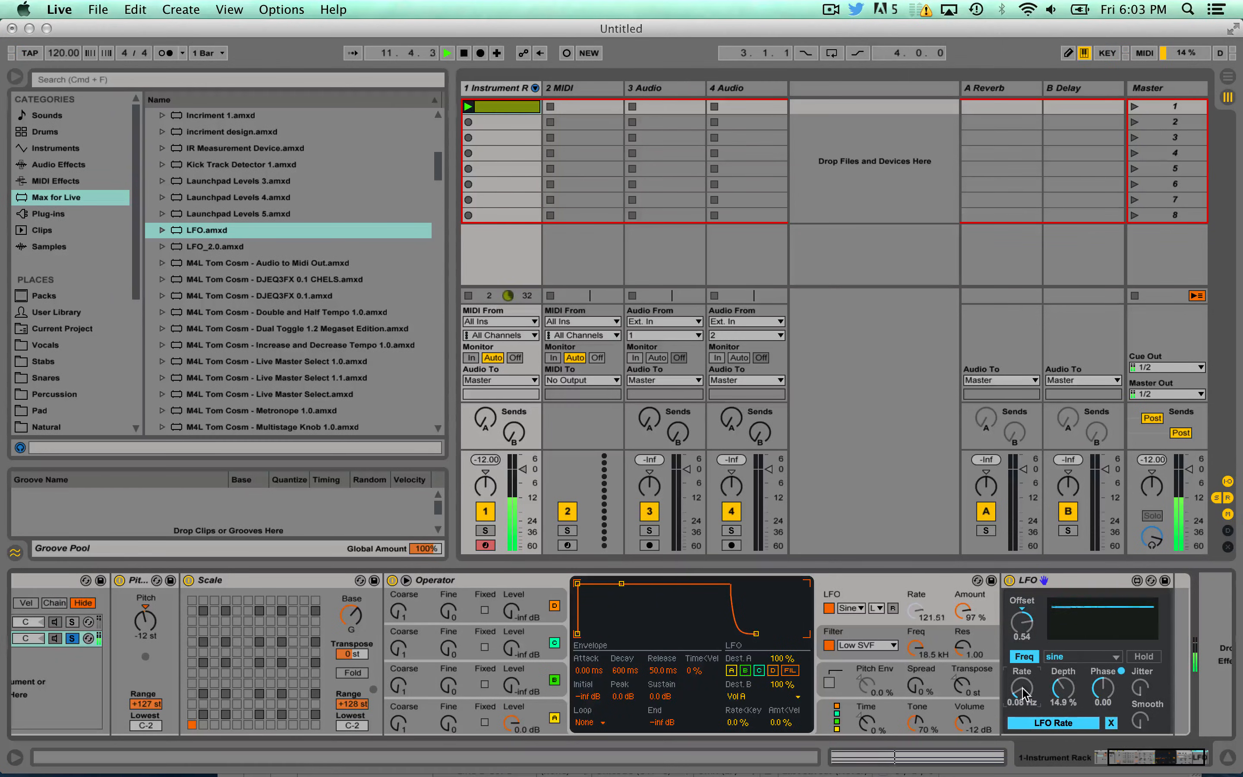
left_click_drag(1023, 685, 1063, 704)
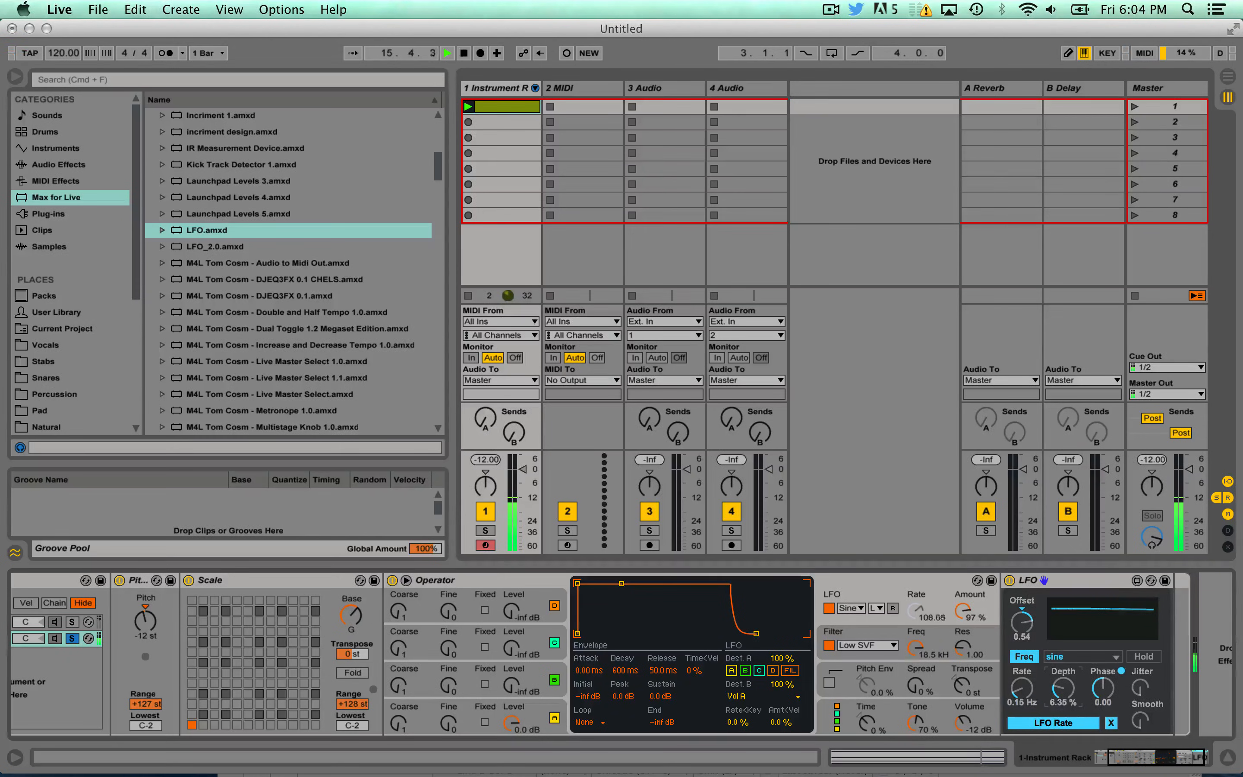
left_click_drag(1062, 705, 1062, 710)
- Unsolo the Low chain, audition it together with the Saw chain, and stop playback
left_click(79, 642)
scroll(79, 642, "left", 3)
left_click(223, 641)
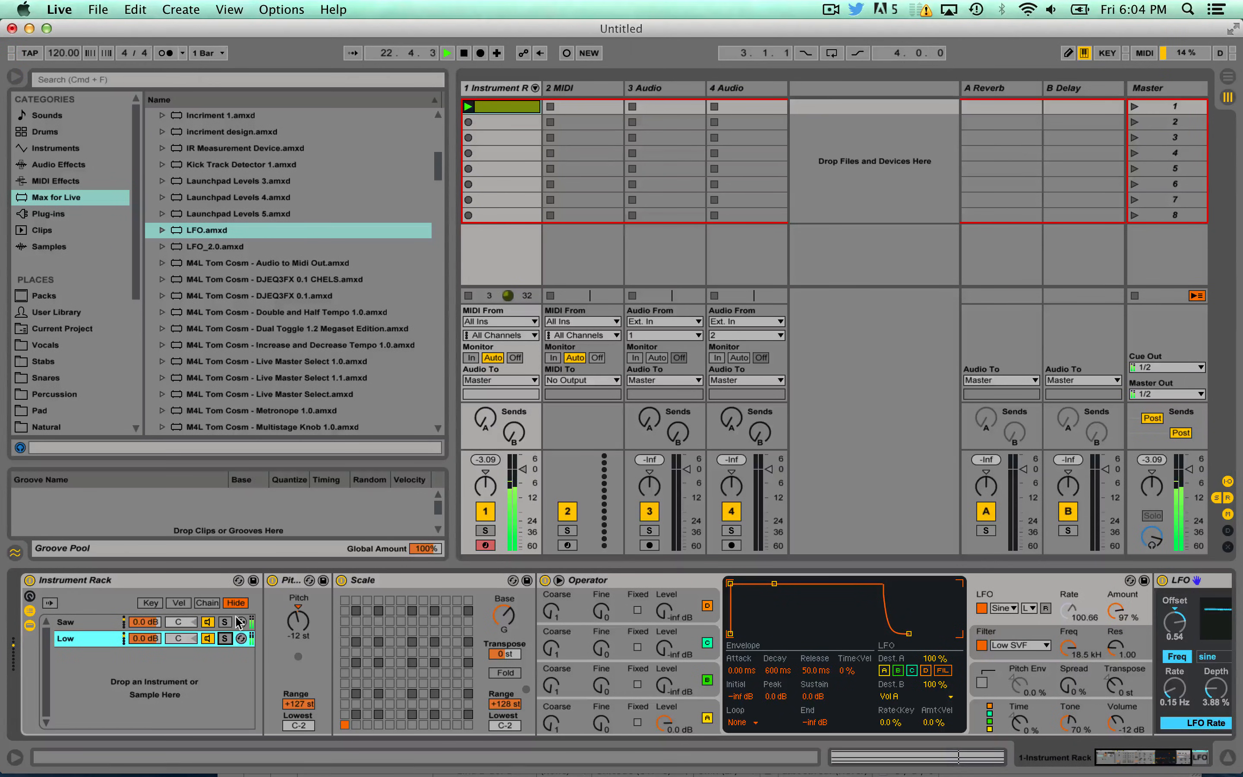
key("space")
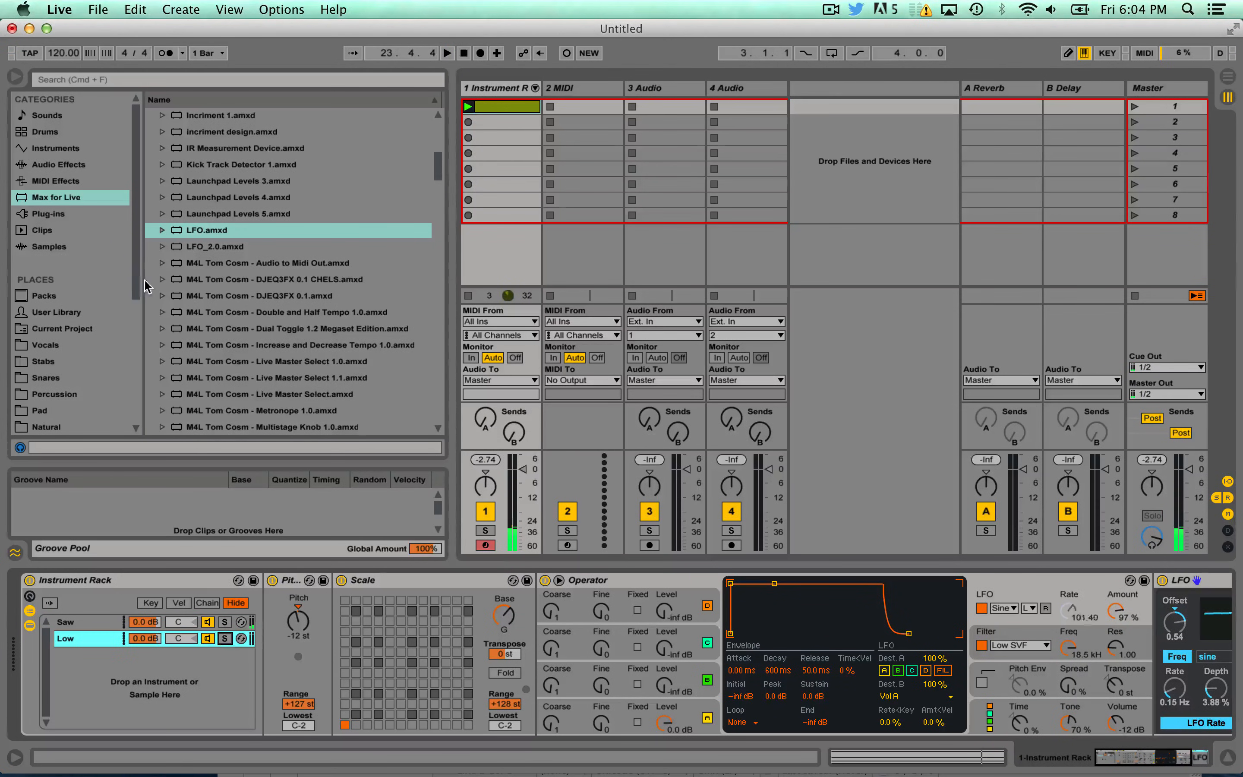
- Add an Analog instrument as a new third chain in the Instrument Rack, and solo it for auditioning
left_click(73, 143)
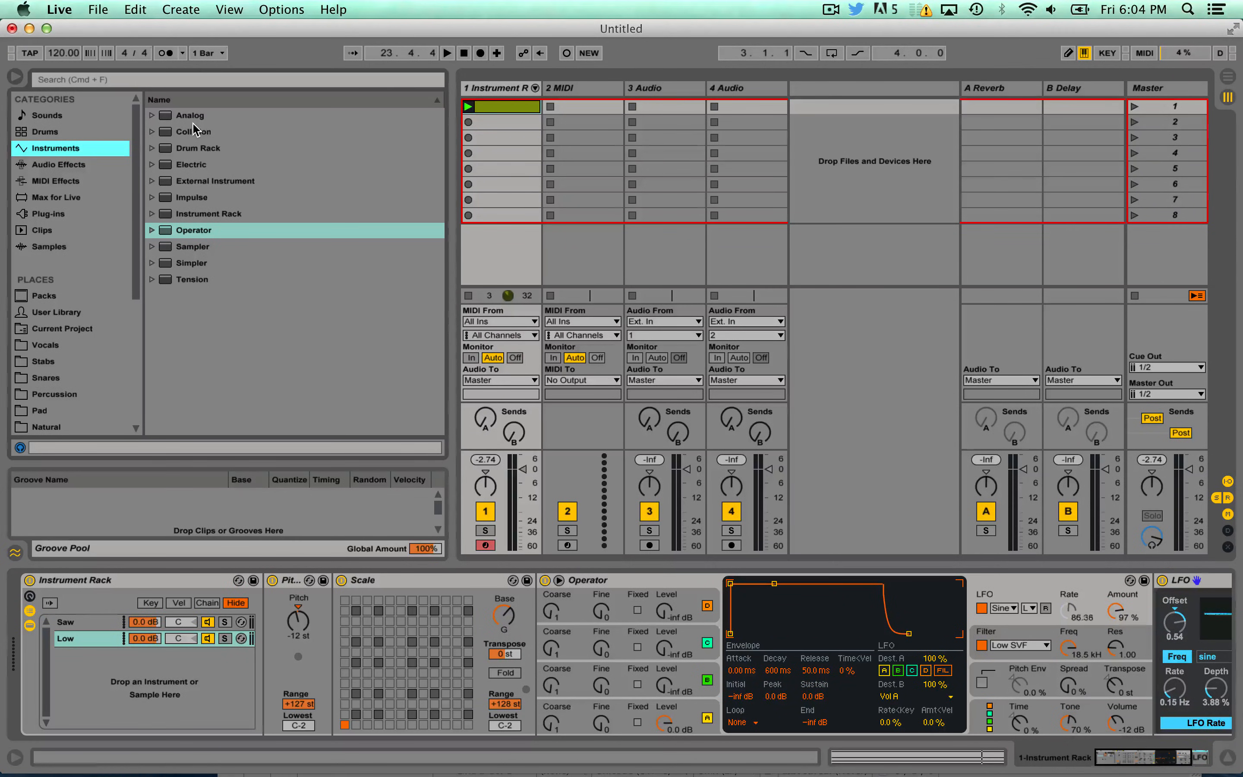
left_click(166, 122)
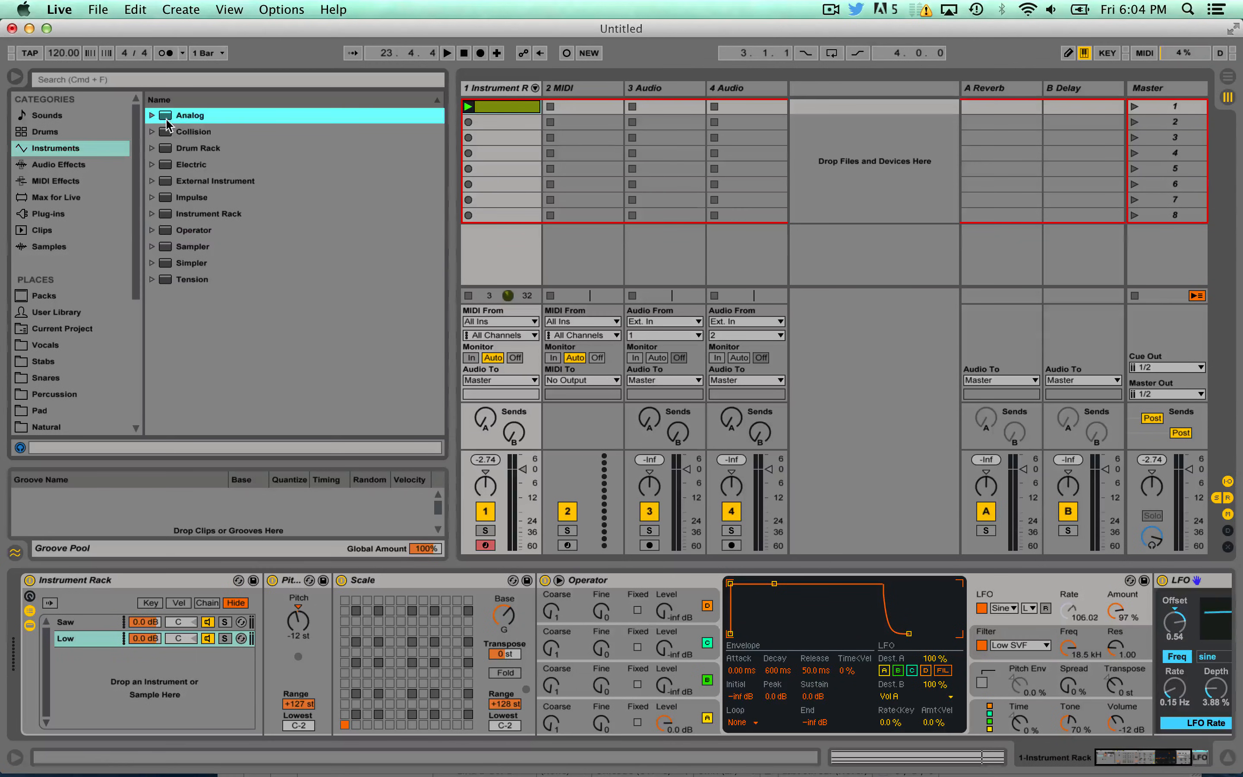
left_click_drag(276, 232, 94, 666)
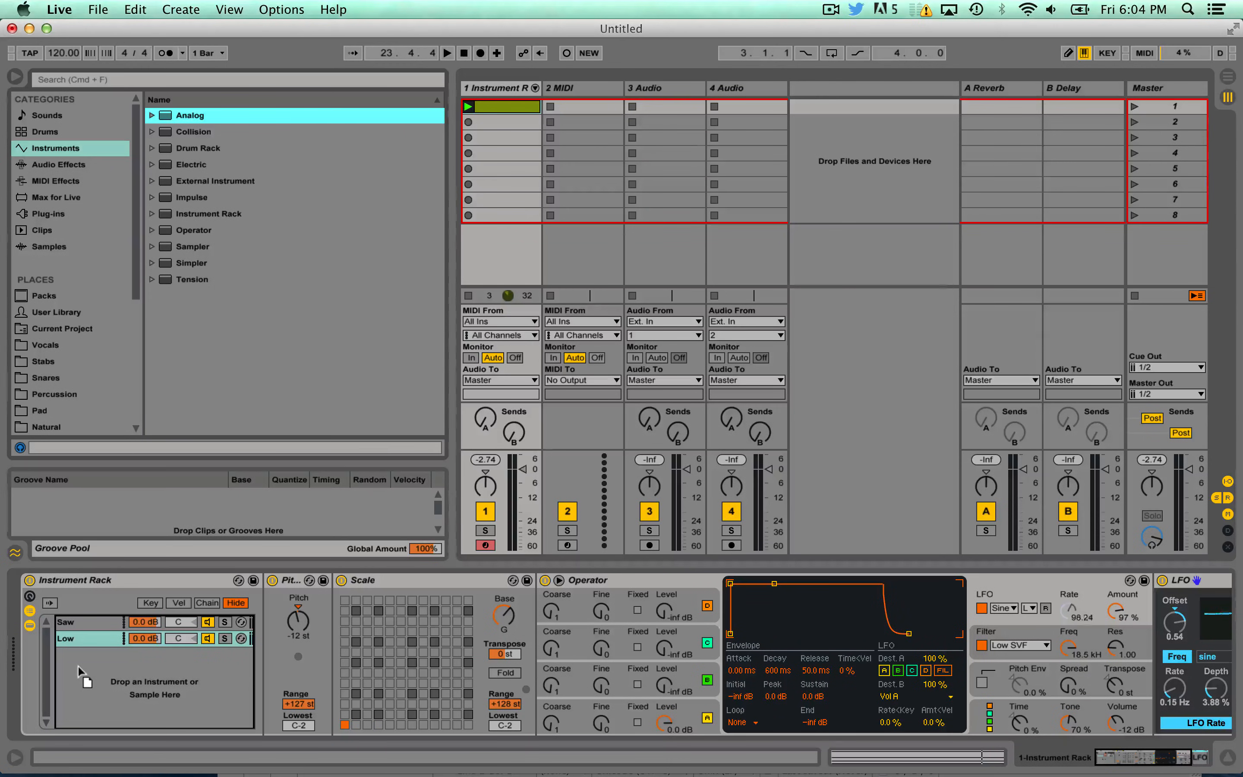
left_click_drag(77, 667, 78, 667)
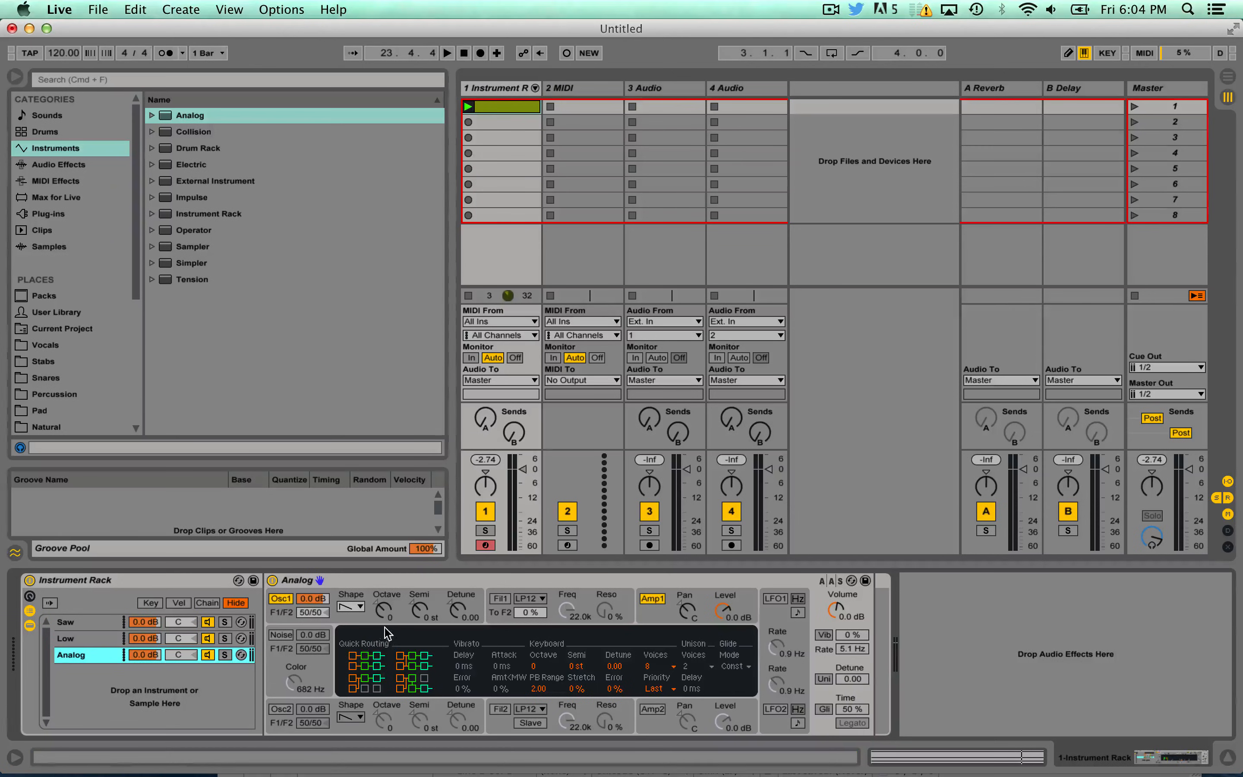
left_click(224, 655)
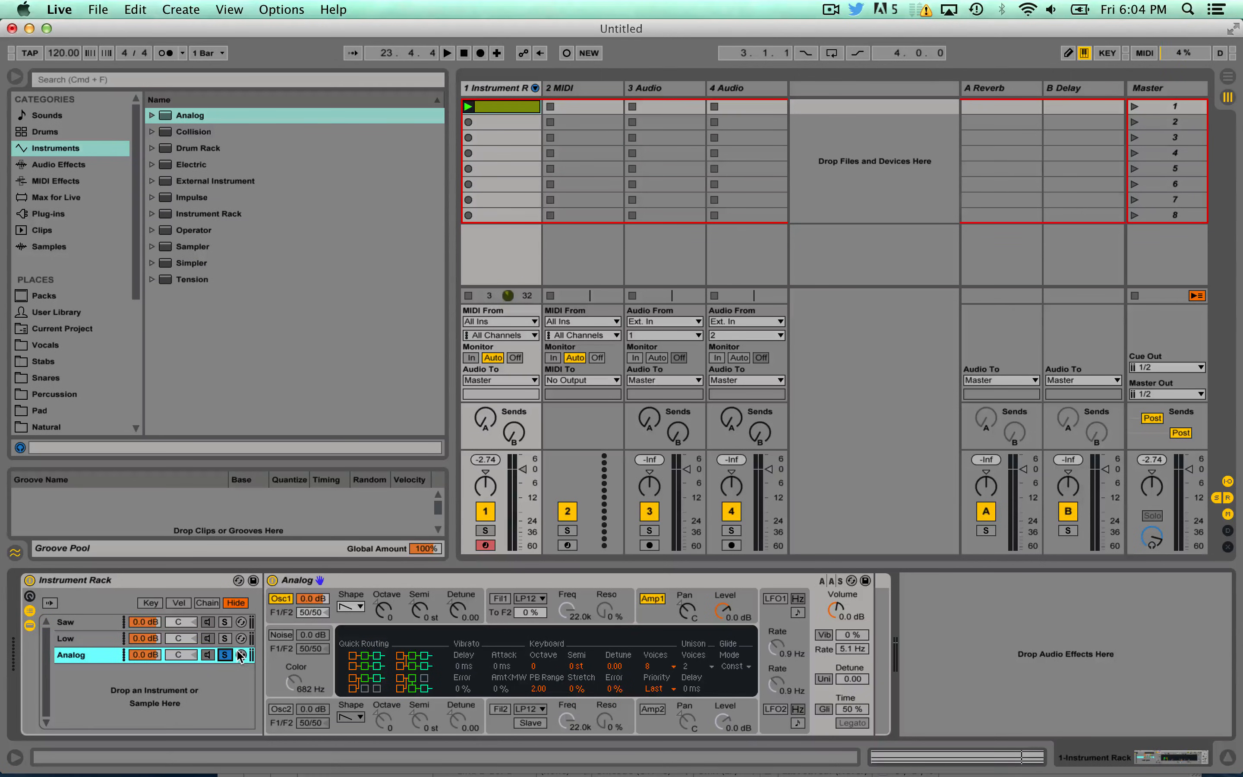
key("space")
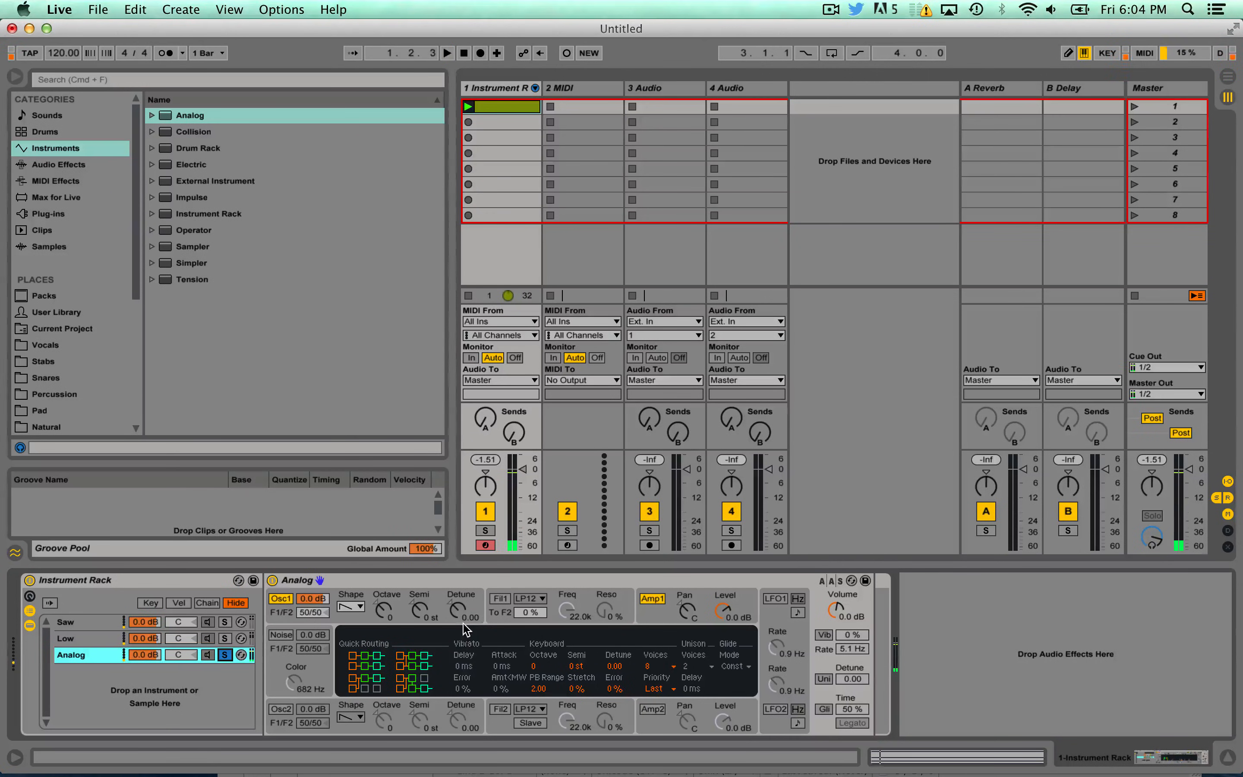
- Copy the Scale device from the Low chain to the Analog chain
left_click(91, 637)
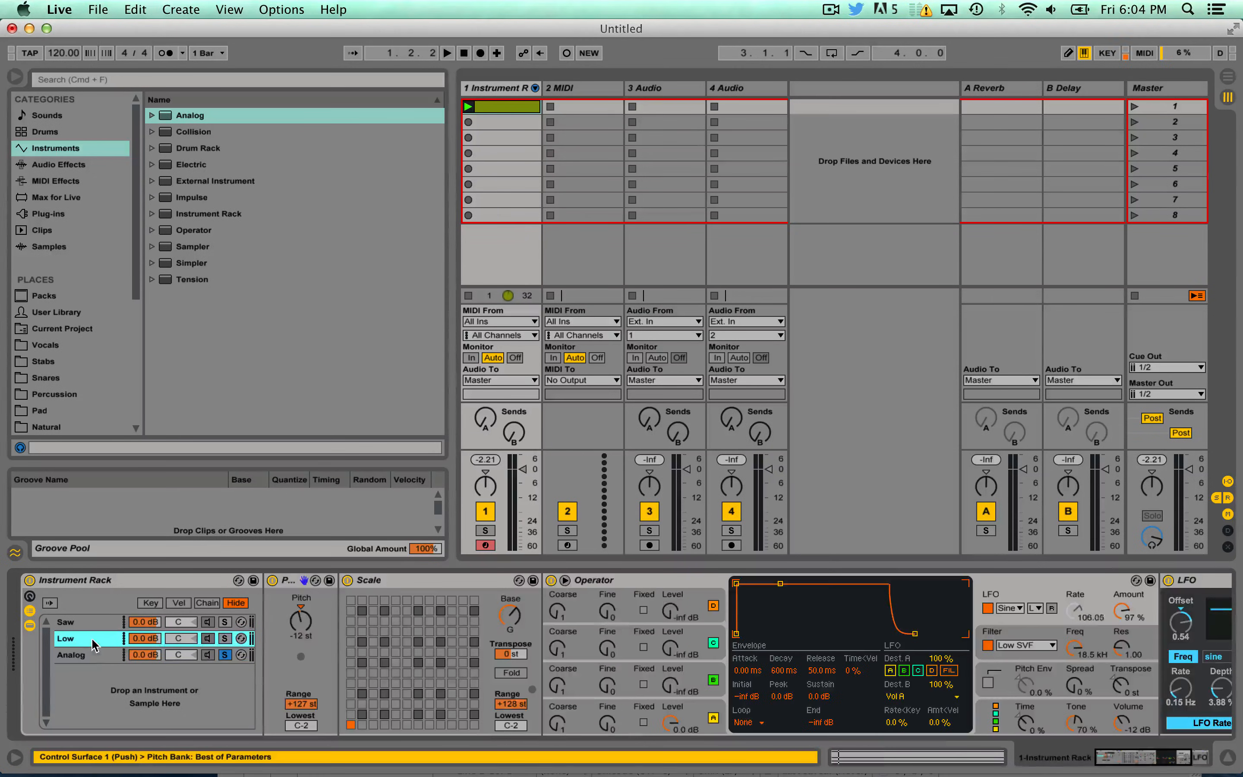
left_click(397, 580)
left_click_drag(444, 583, 87, 655)
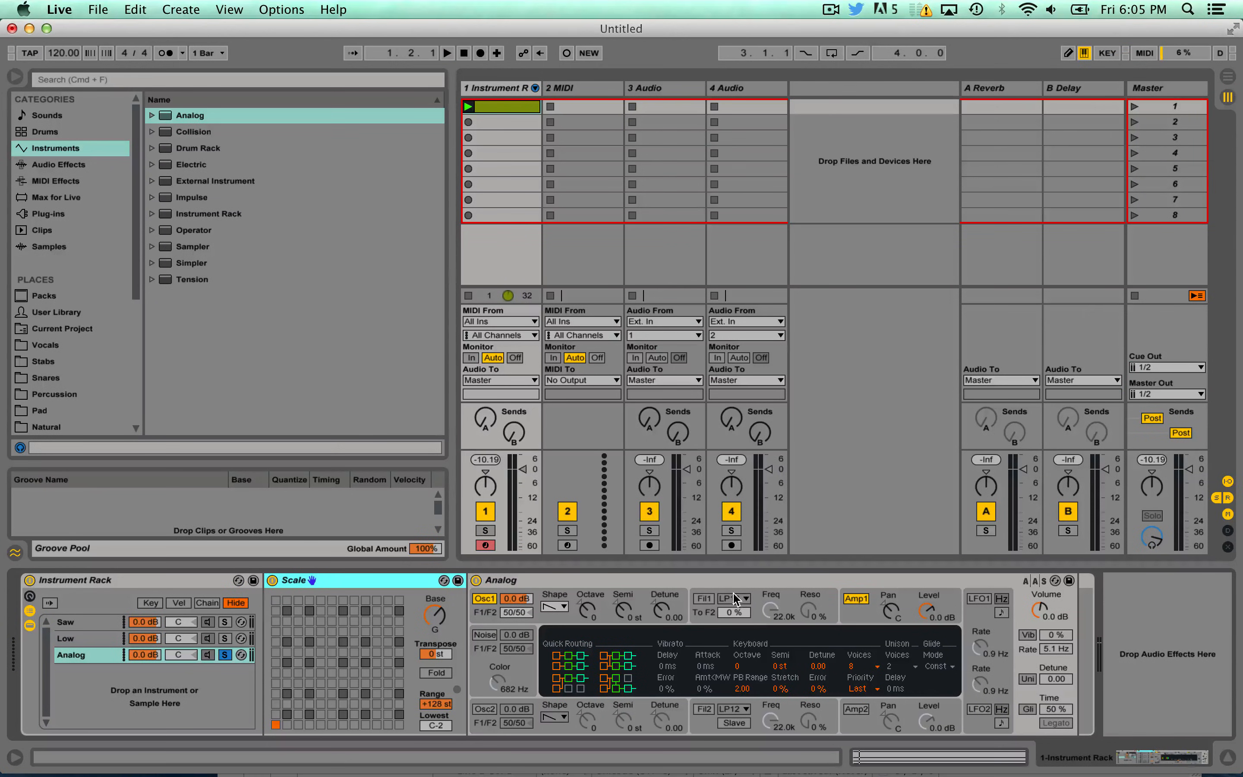
- Set the Sustain of Analog's Amp1 envelope to 1.00
left_click(863, 615)
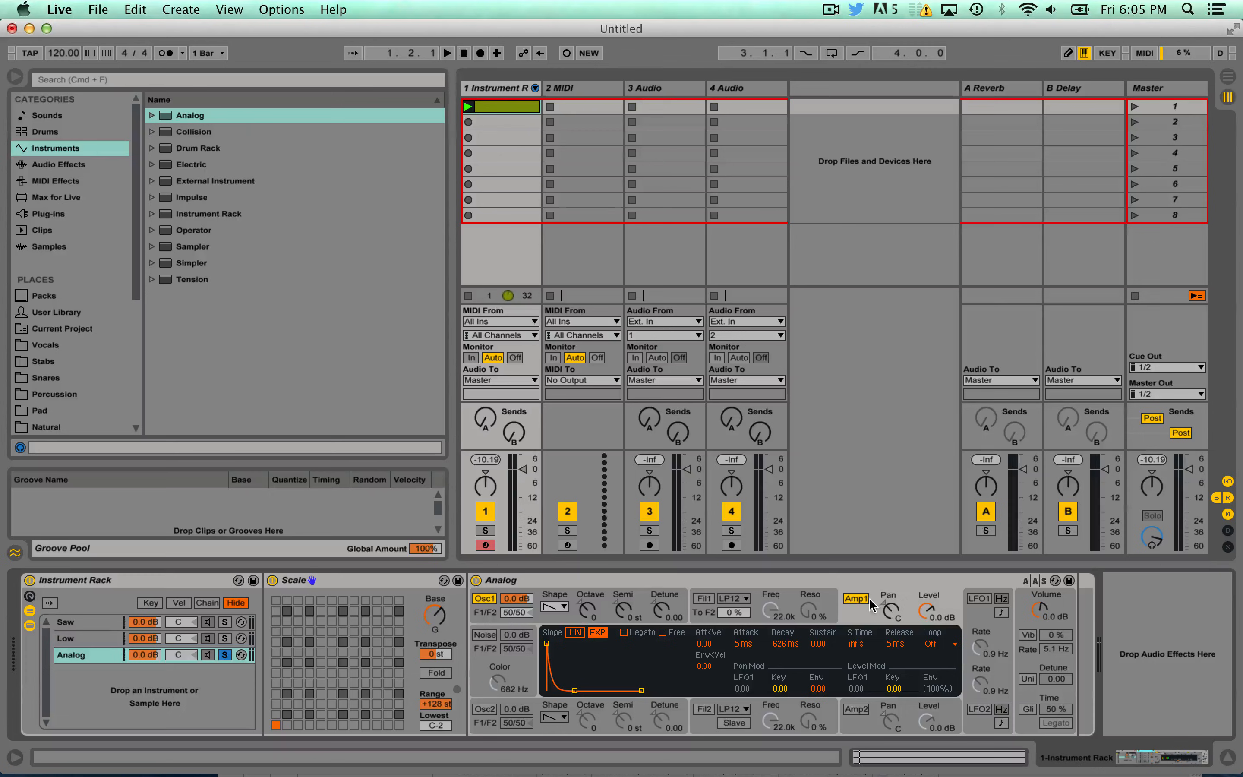
left_click(816, 648)
left_click_drag(816, 643, 817, 591)
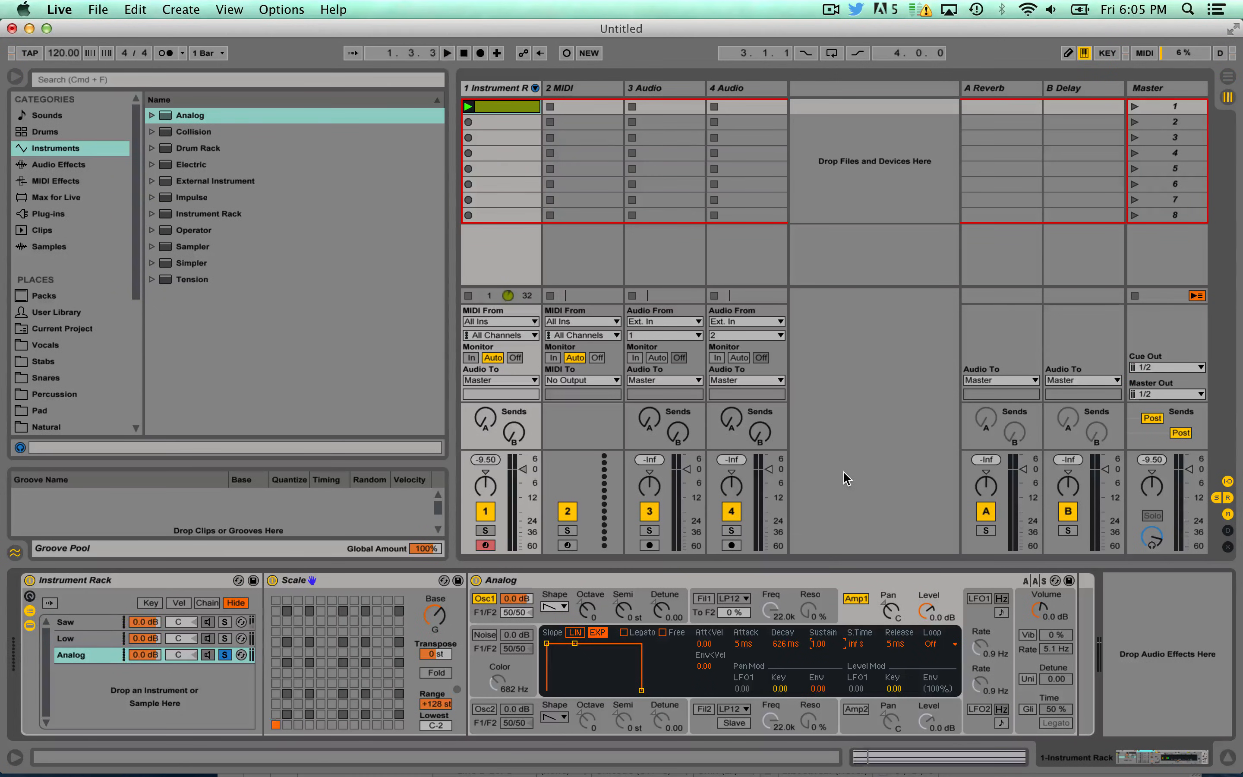
- Set Analog's Osc1 Octave to -1, comparing with the Low chain's devices, and audition it
left_click(597, 599)
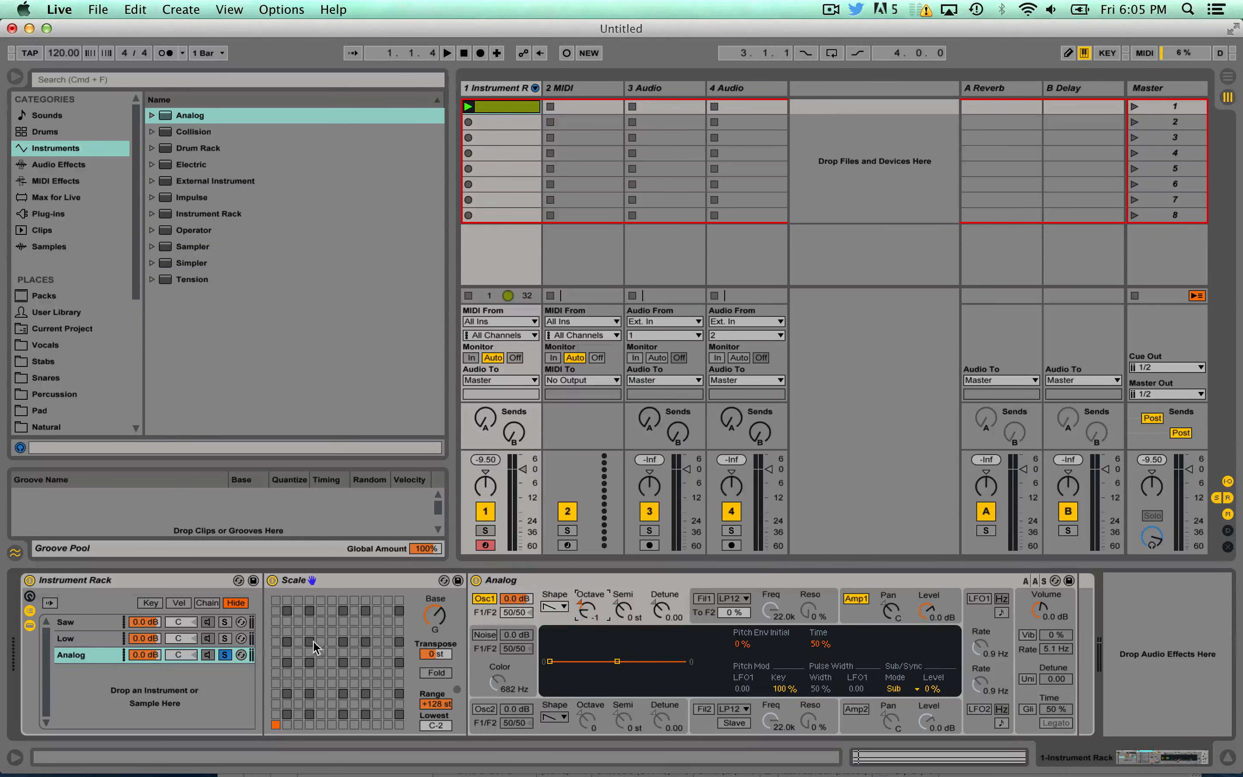
left_click(83, 639)
left_click(86, 656)
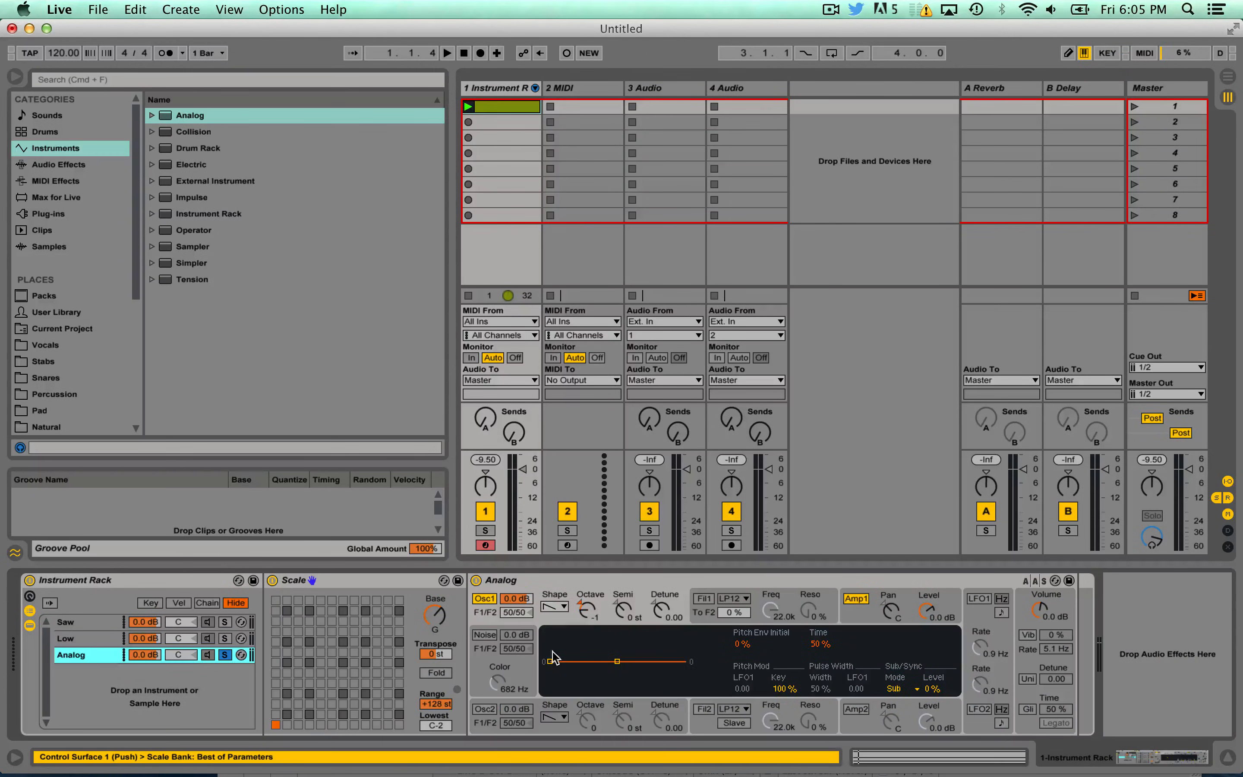
left_click(587, 612)
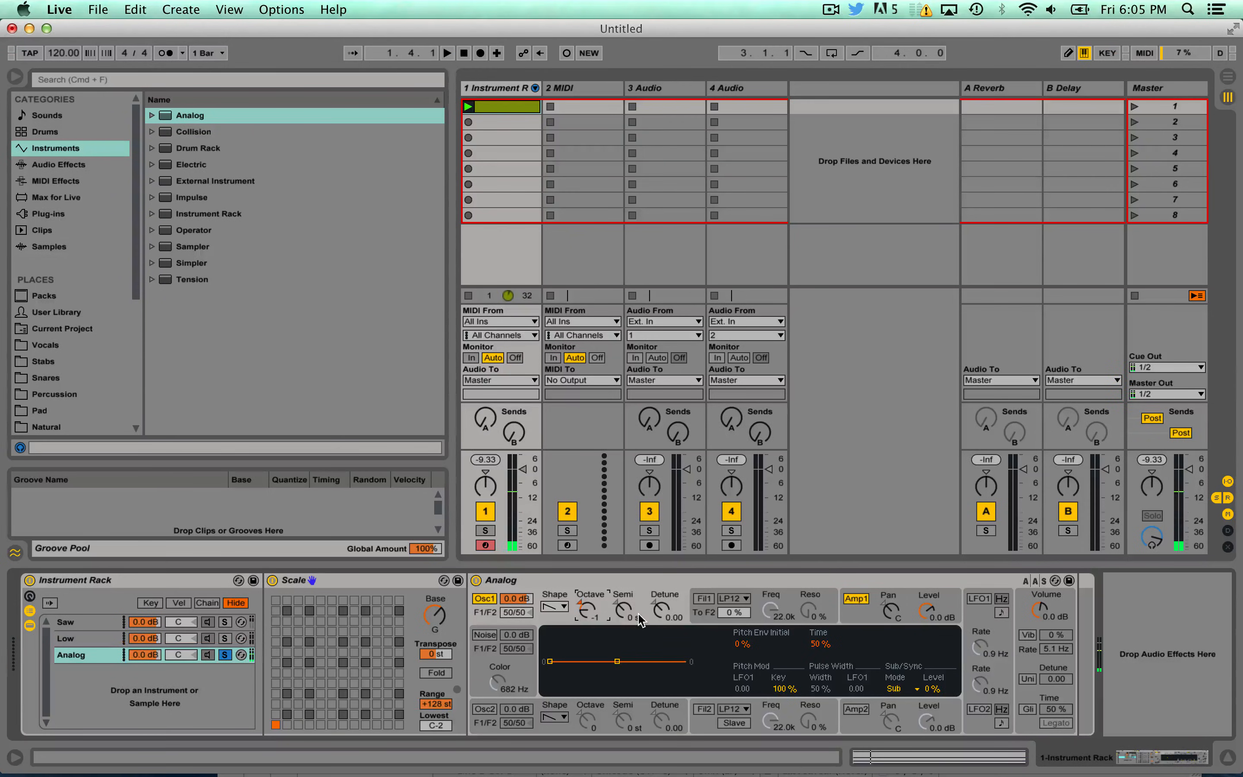
- Enable Filter 1 in Analog and set its type to Formant 6dB/oct
left_click(698, 619)
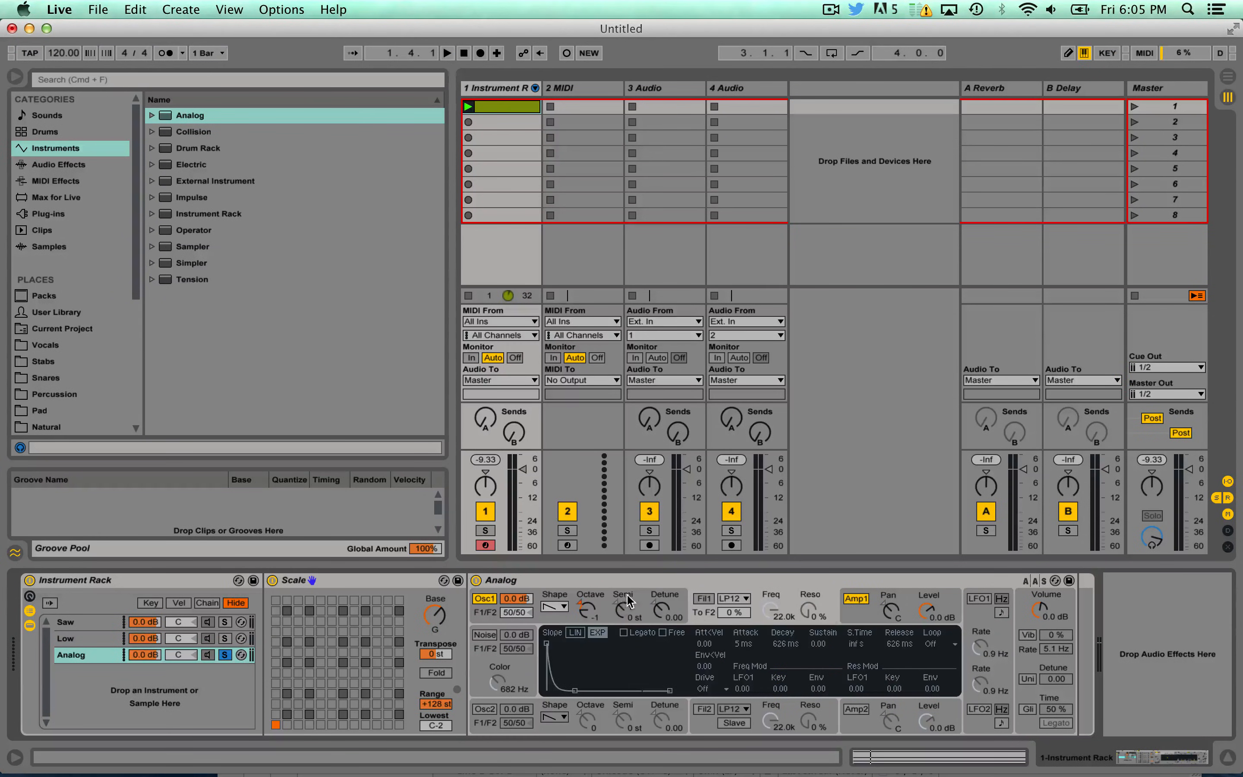
left_click(857, 607)
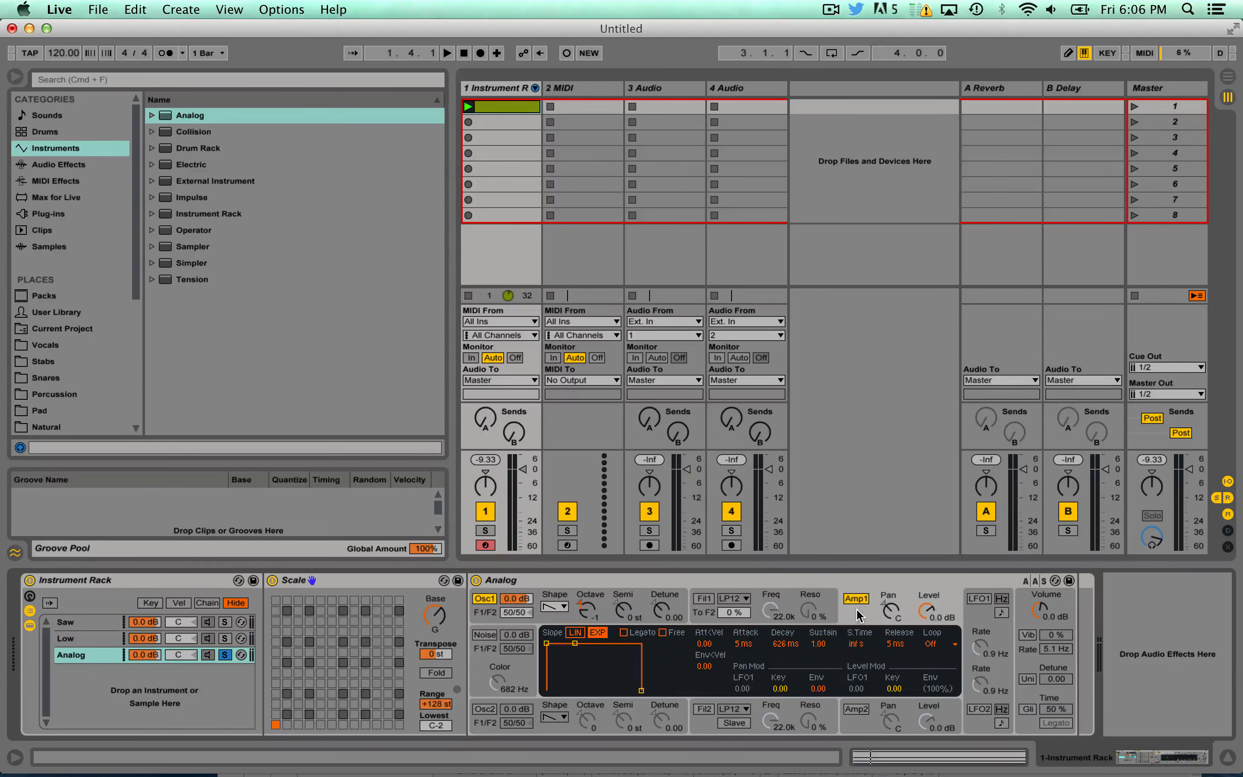
left_click(706, 615)
left_click(703, 600)
left_click(746, 598)
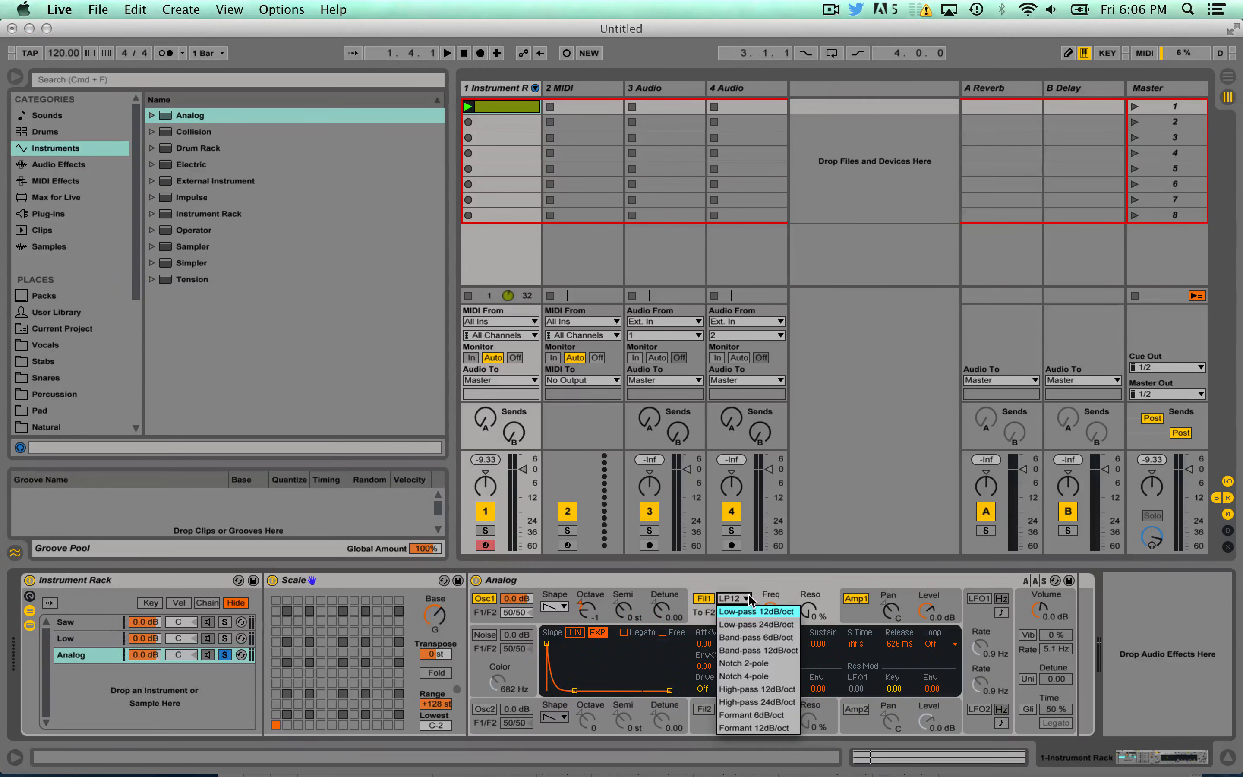
left_click(774, 717)
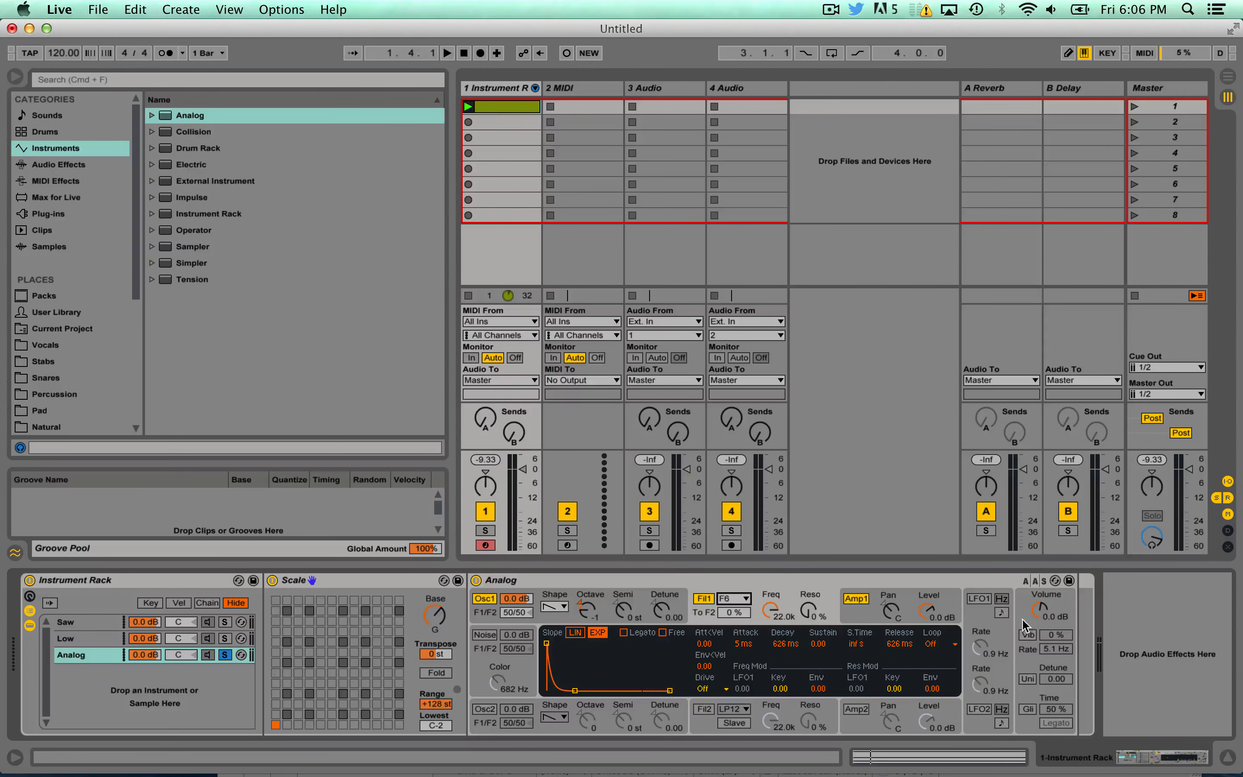
- Undo the trial change to Analog's Volume, and set the Analog chain's volume in the rack to -16.0 dB
left_click_drag(1044, 612, 1044, 615)
key("super+z")
left_click_drag(147, 652, 147, 659)
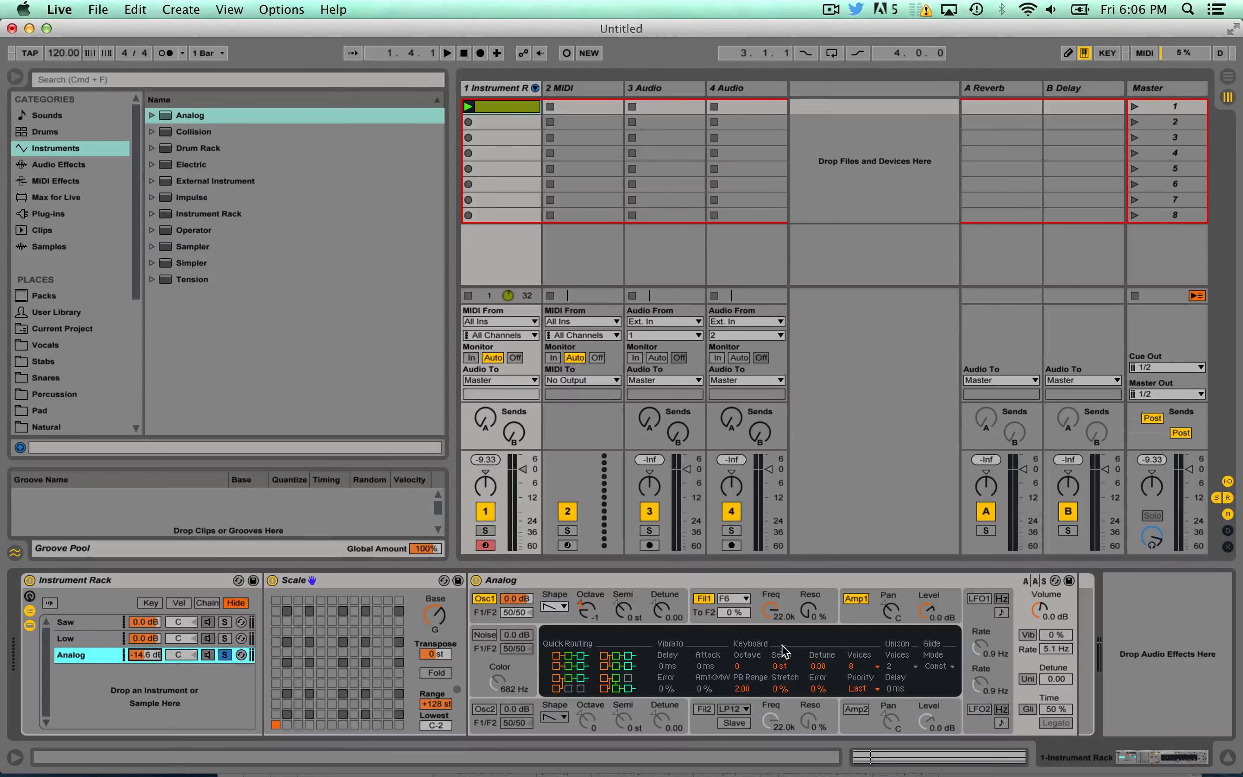
left_click_drag(147, 655, 146, 651)
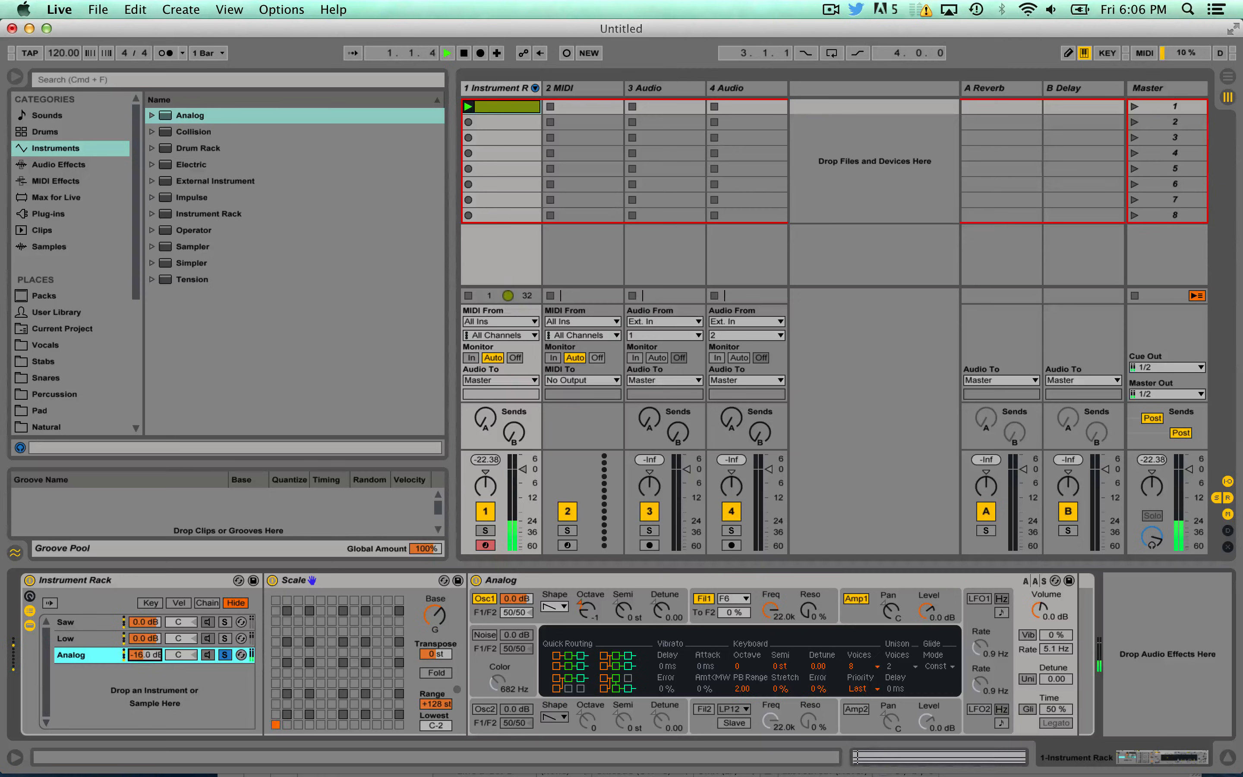
- Set Analog's Filter 1 frequency to 201 and resonance to 29%, and set the Analog chain's volume to -13.0 dB
left_click_drag(770, 612, 811, 658)
key("space")
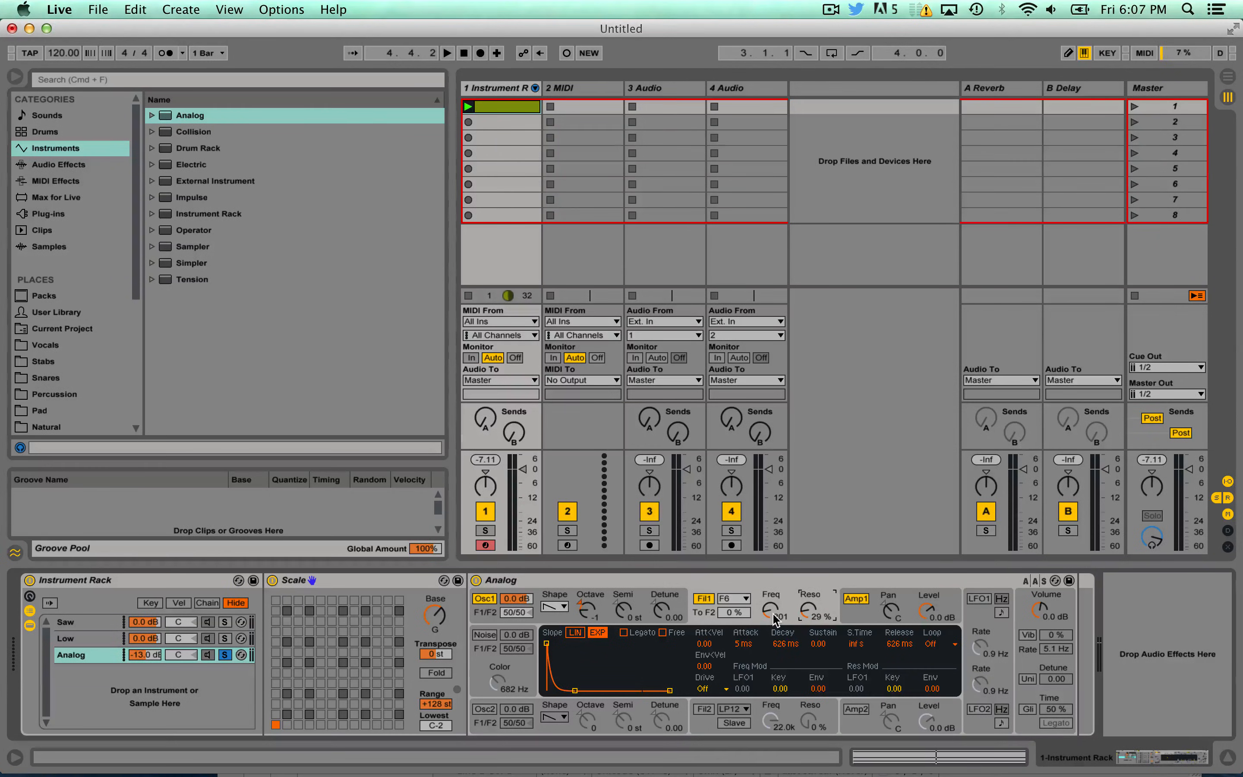
- Enable LFO1 in Analog, check the oscillator and amp modulation settings, and show Filter 1's modulation settings
left_click(981, 600)
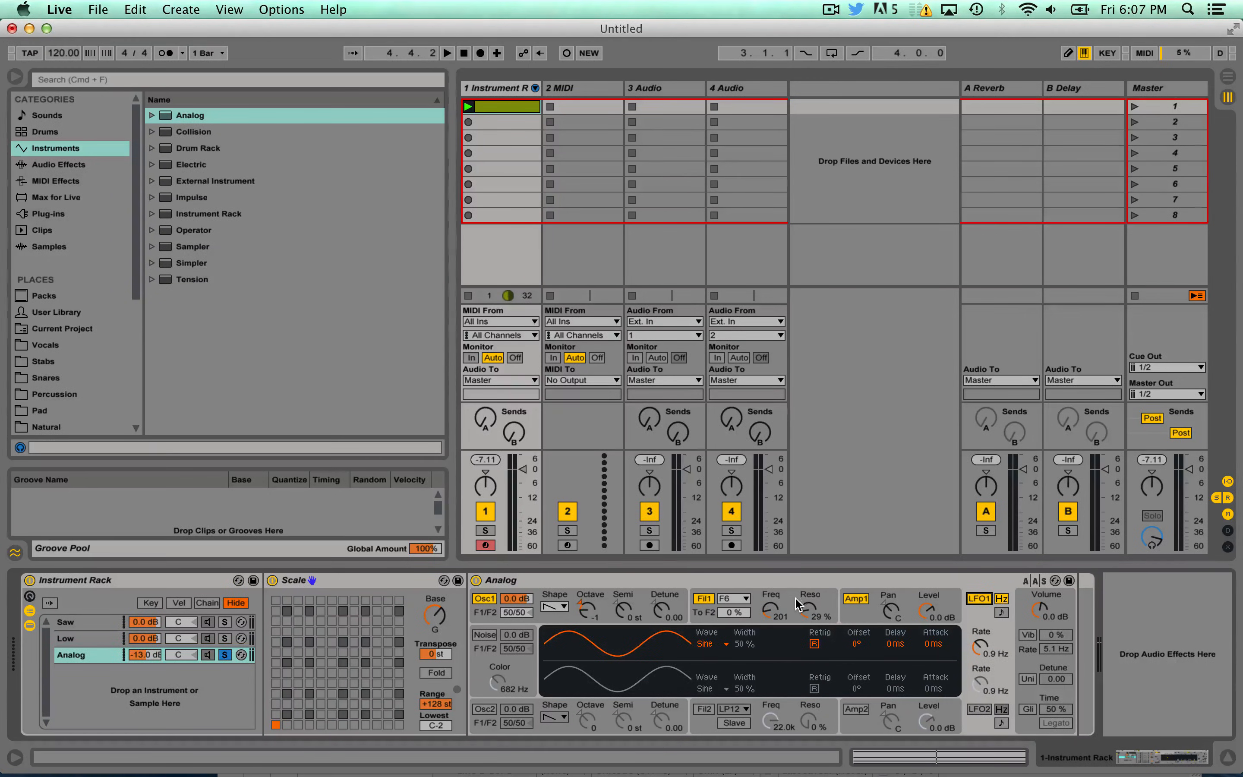
left_click(831, 600)
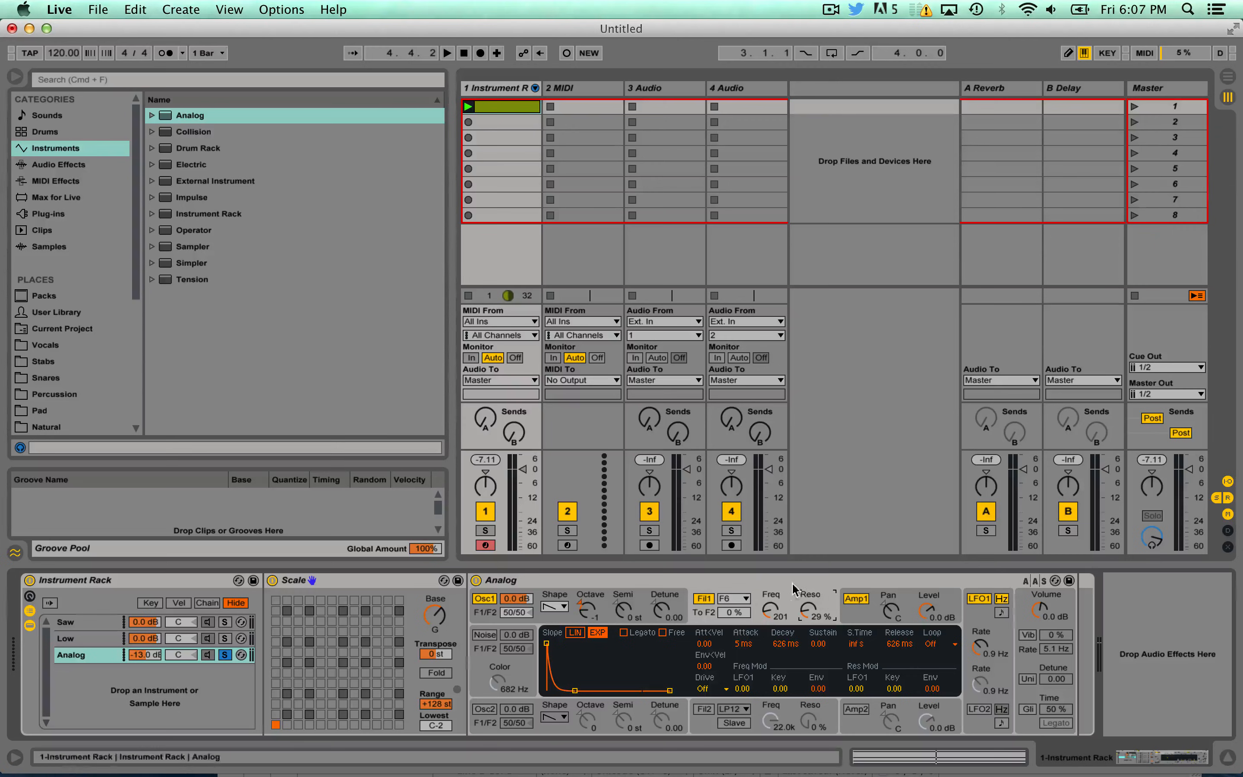
left_click(645, 594)
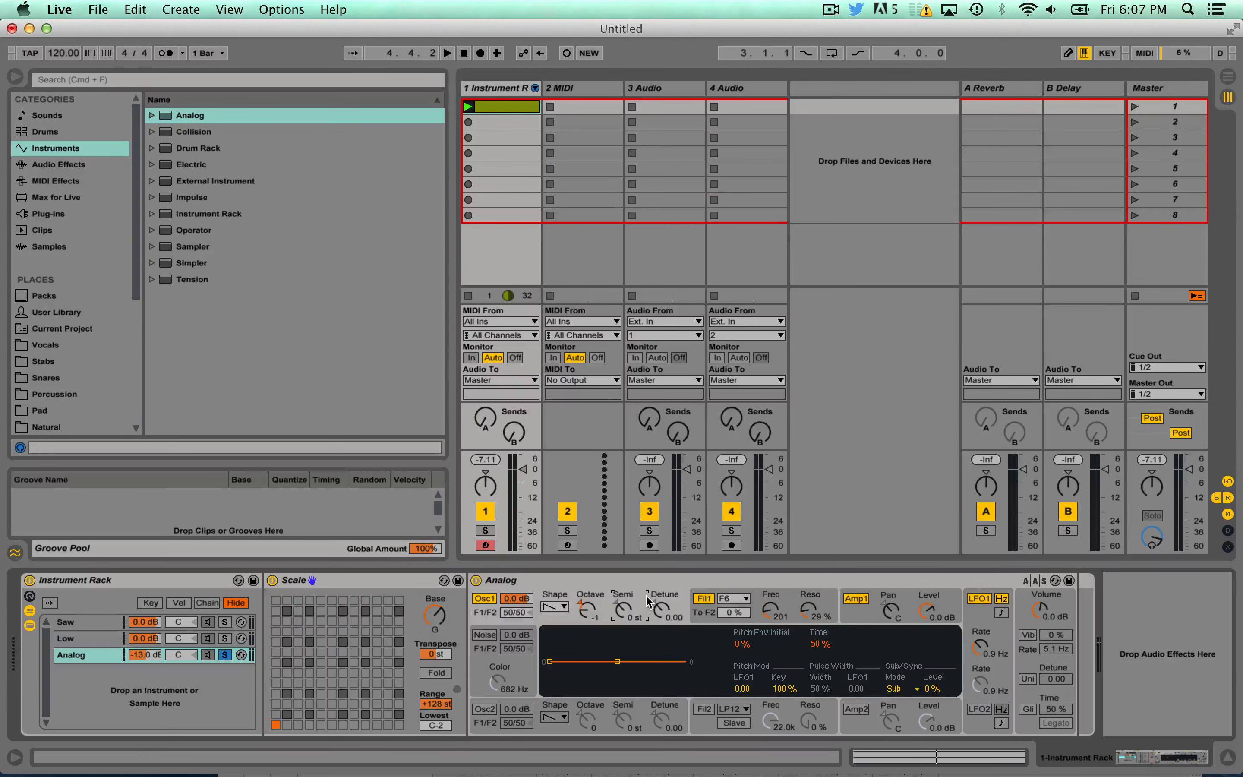
left_click(716, 590)
left_click(873, 602)
left_click(797, 597)
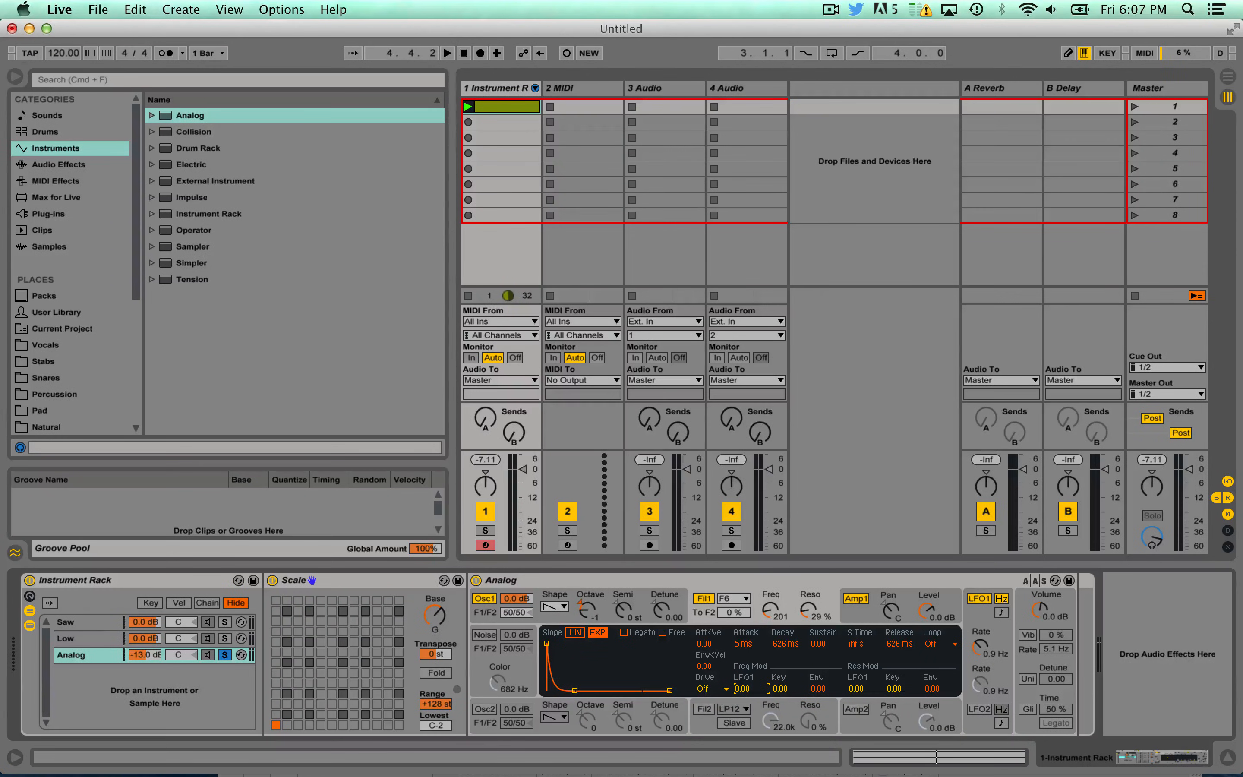
- Set the LFO1 amount of Filter 1's frequency modulation to 0.19 and audition the sound
key("space")
left_click_drag(735, 688, 735, 679)
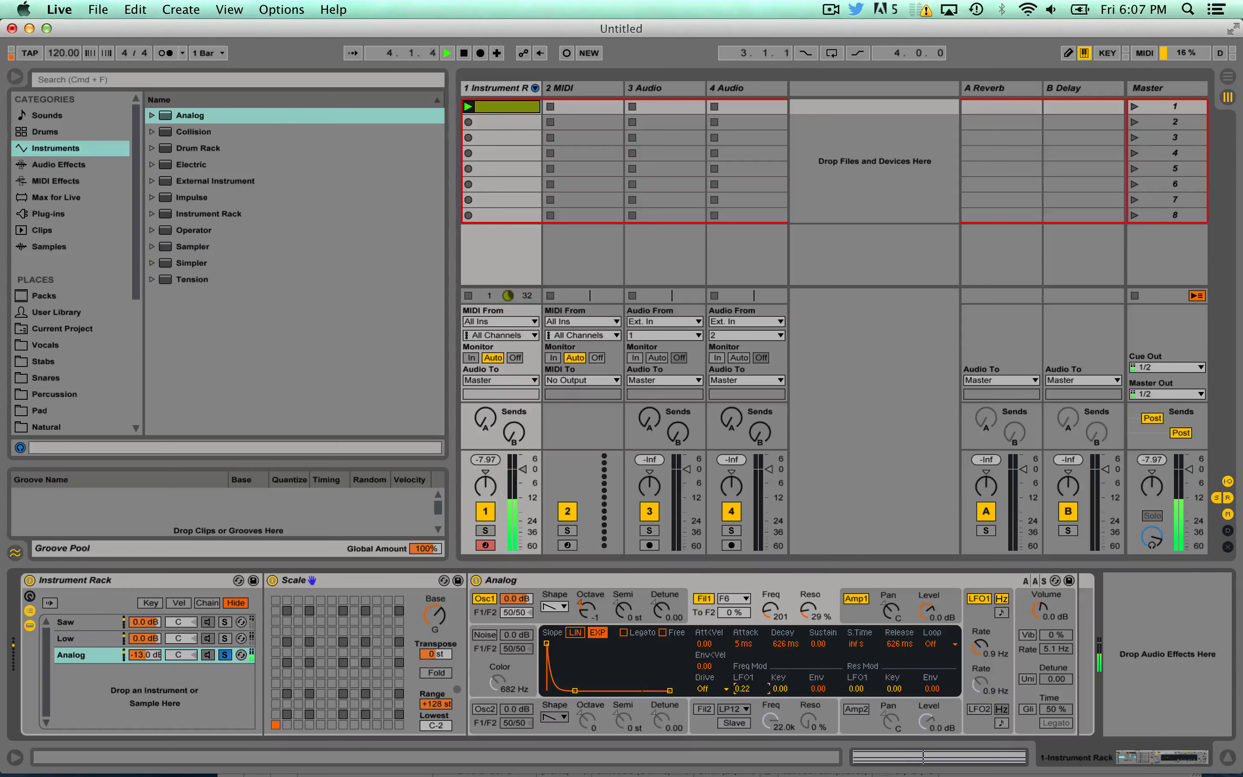
key("space")
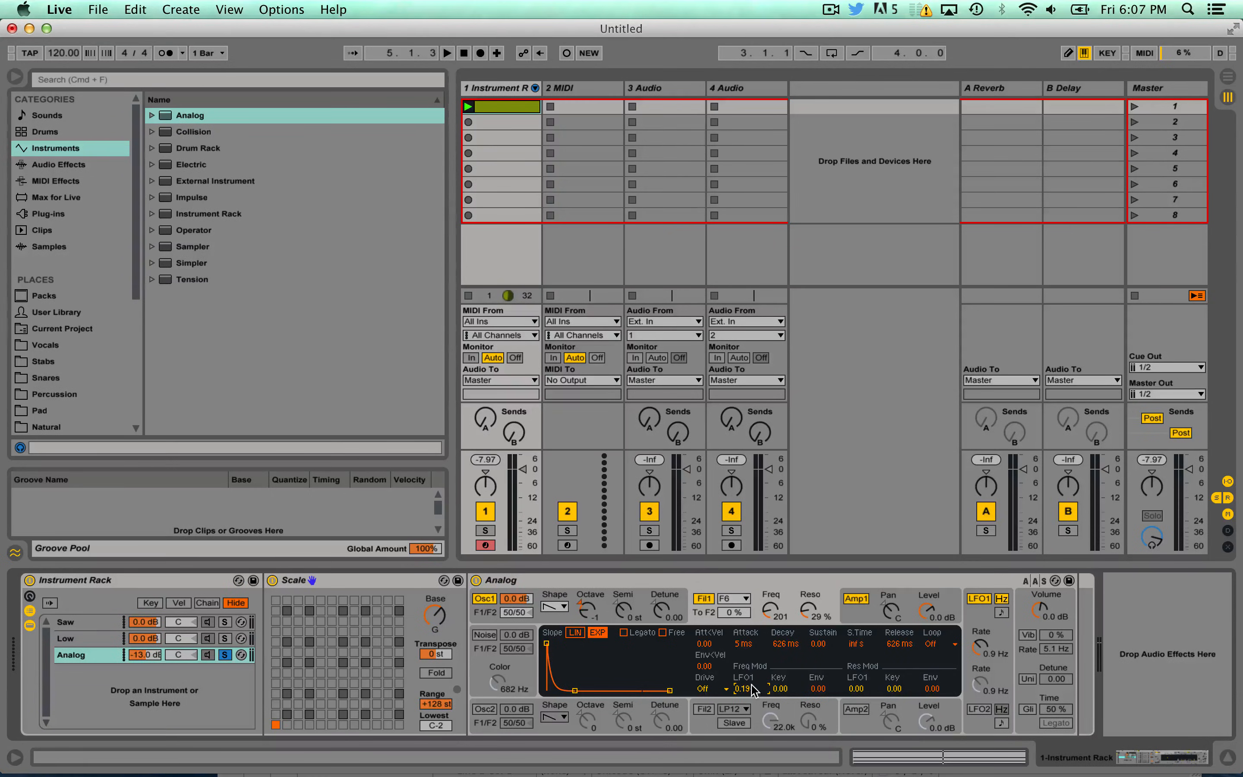
key("space")
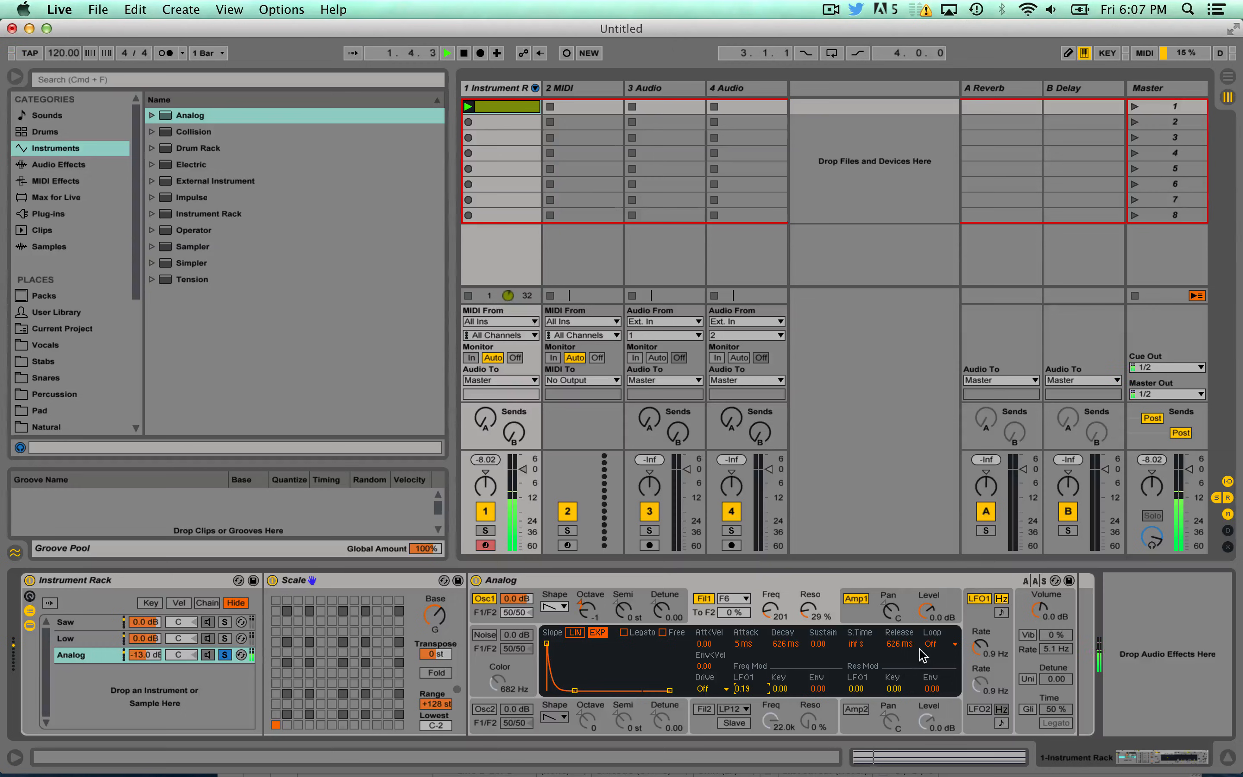
key("space")
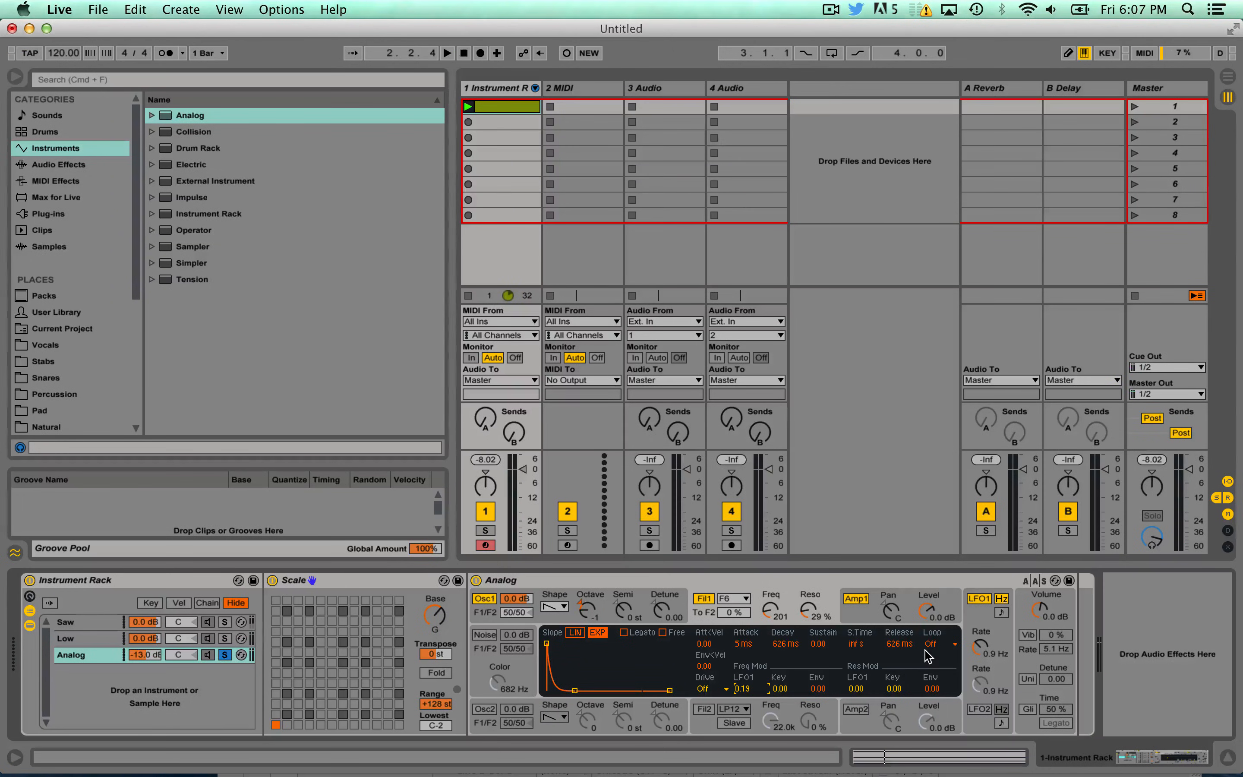
- Slow Analog's LFO1 rate to 0.2 Hz and set Filter 1's resonance to 35% during playback
left_click_drag(981, 647, 981, 664)
key("space")
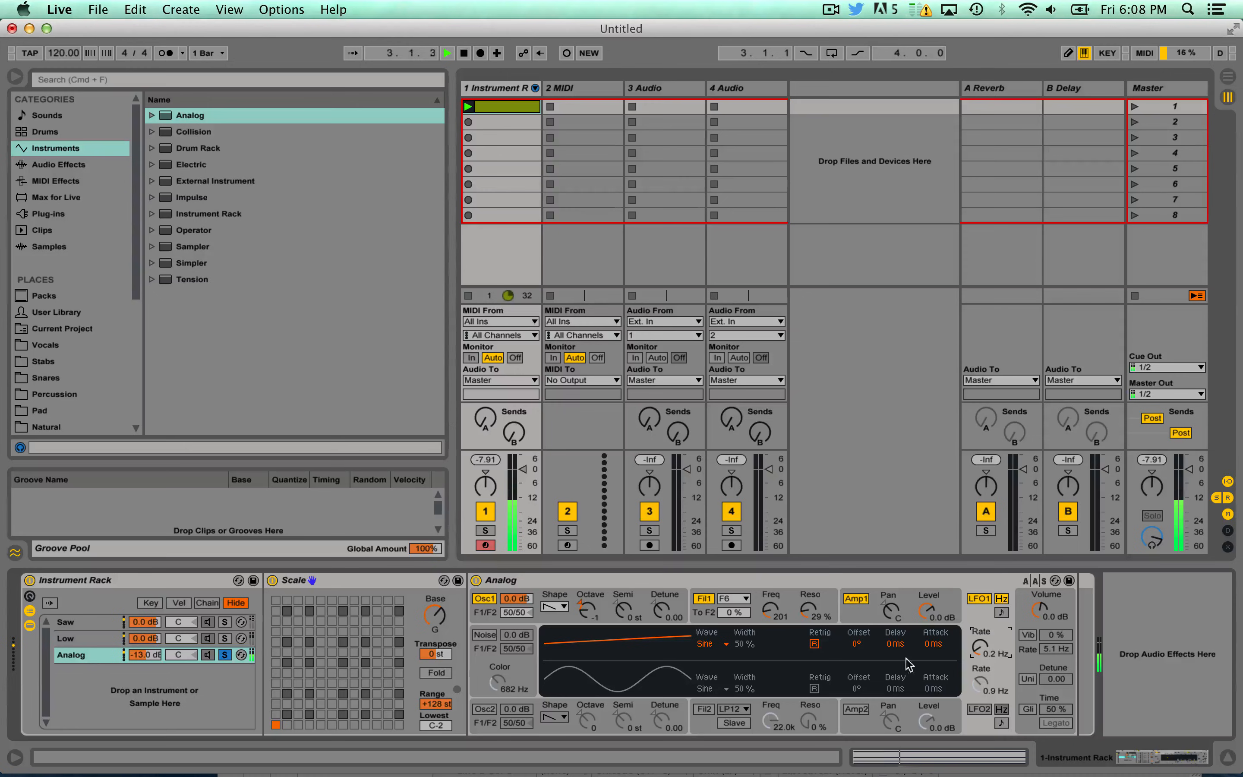
left_click_drag(809, 617, 809, 620)
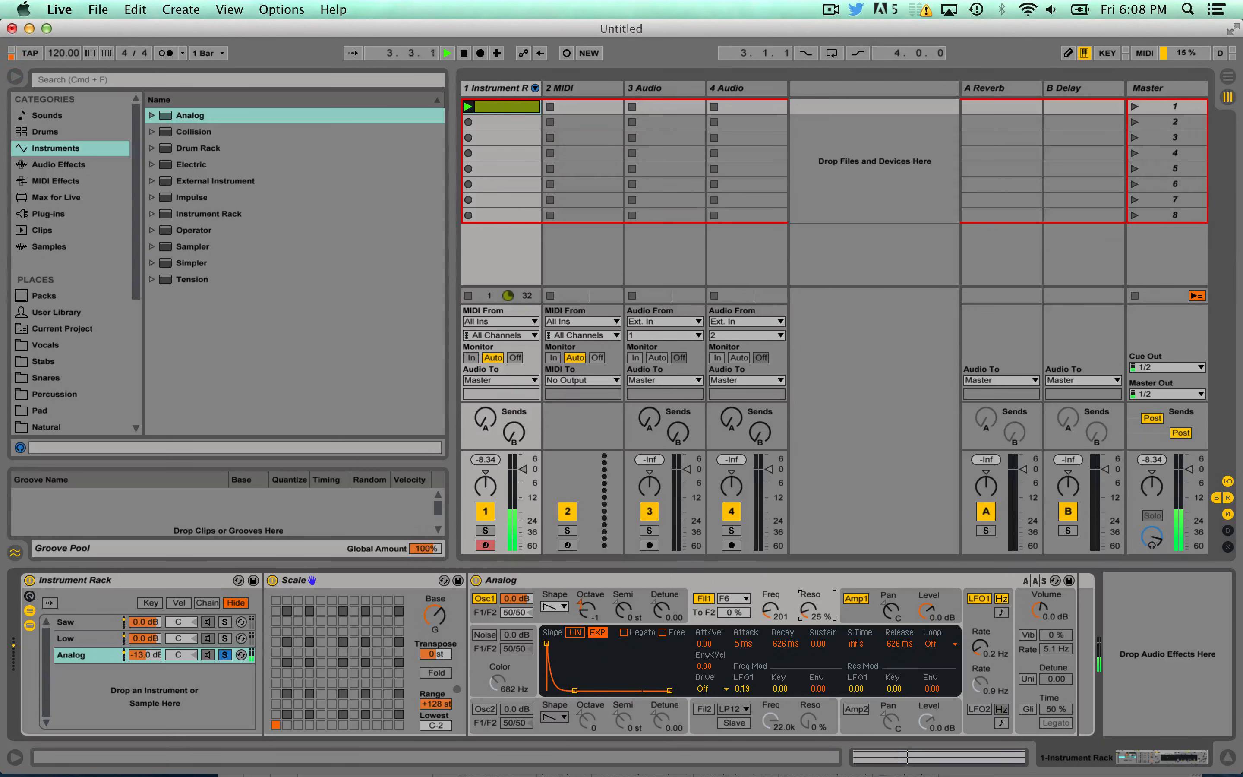
left_click_drag(809, 612, 809, 613)
key("space")
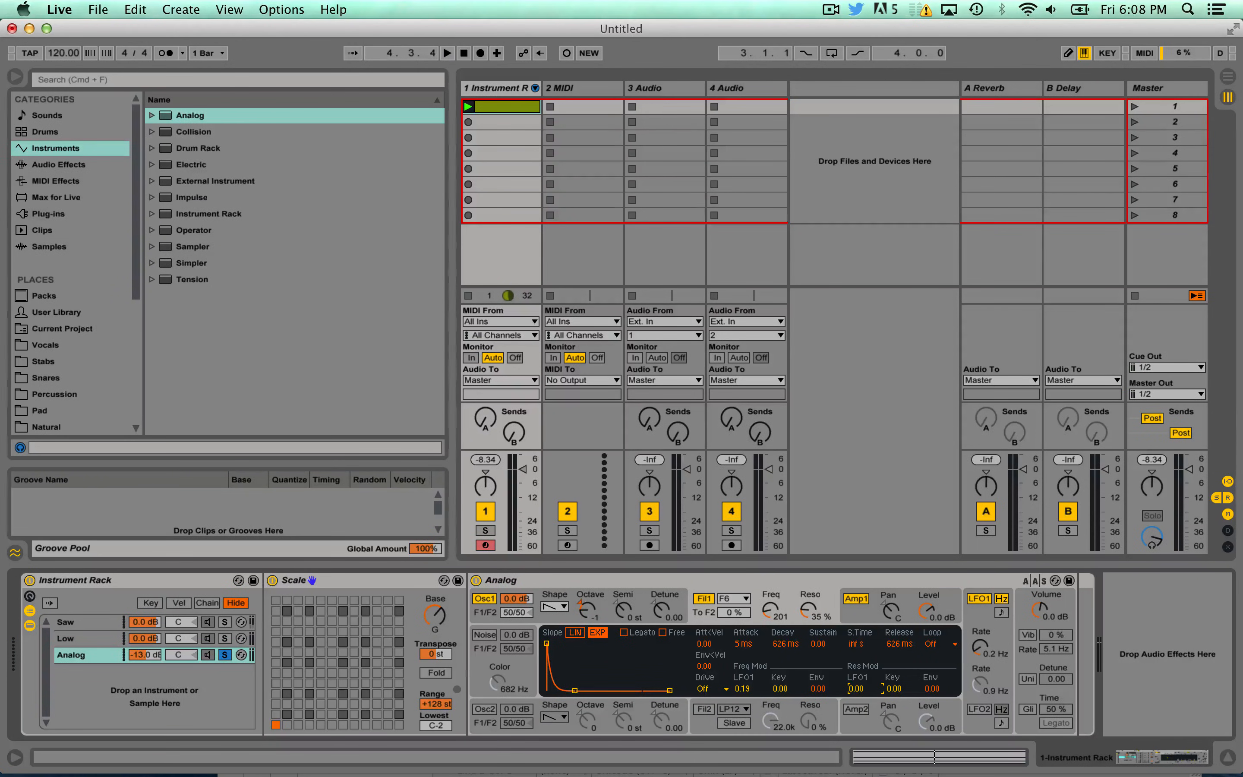
- Set the LFO1 amount of Filter 1's resonance modulation to 0.12 and the resonance to 24%, keeping LFO1's rate at 0.2 Hz
left_click_drag(856, 688, 856, 683)
key("space")
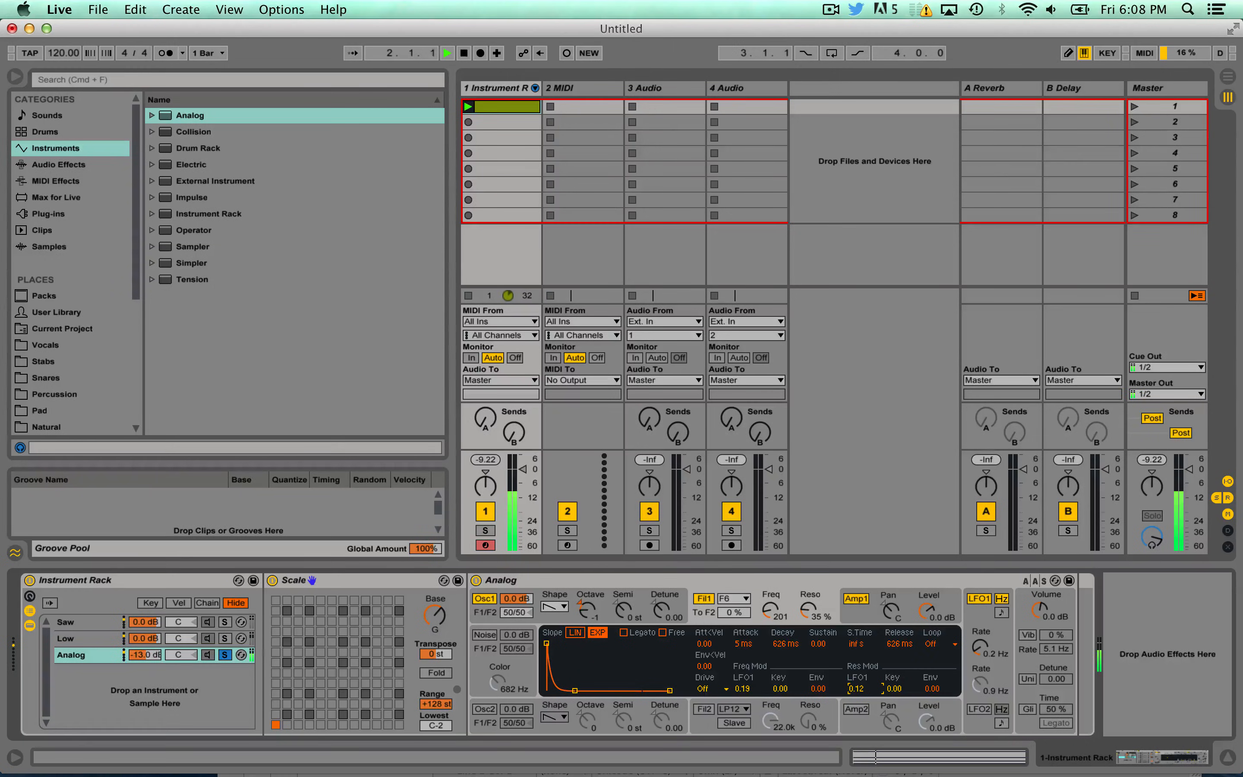
left_click_drag(809, 612, 755, 676)
left_click_drag(981, 648, 981, 645)
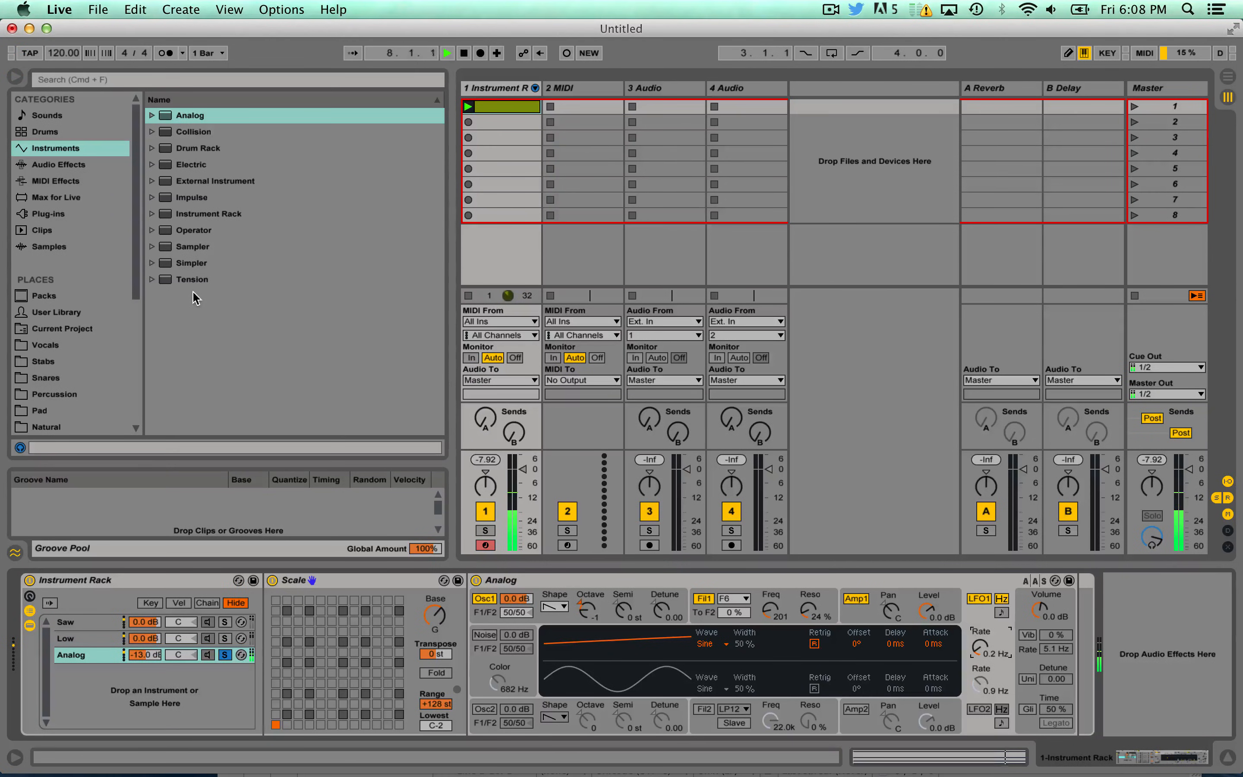
- Add a Chorus audio effect after Analog and audition it, trying its Feedback and leaving it at 0.0%
left_click(76, 169)
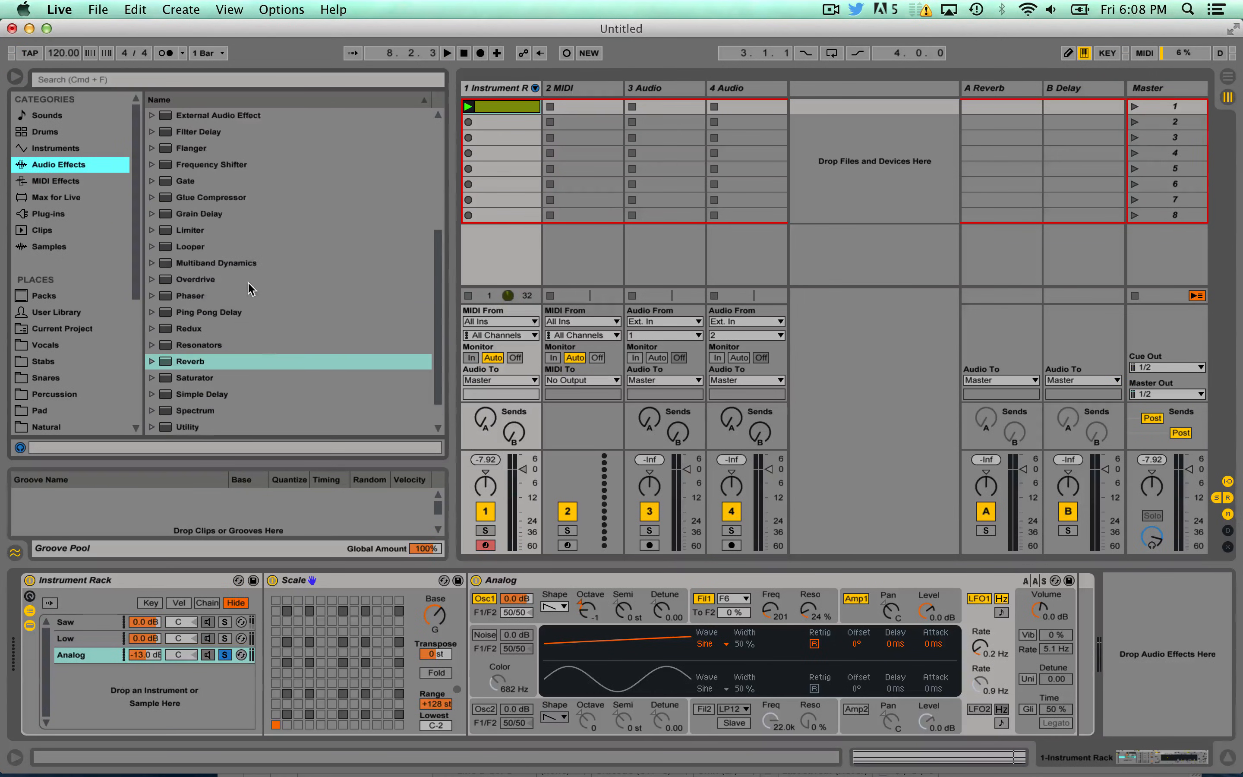
scroll(206, 215, "up", 3)
left_click_drag(192, 165, 1116, 655)
key("space")
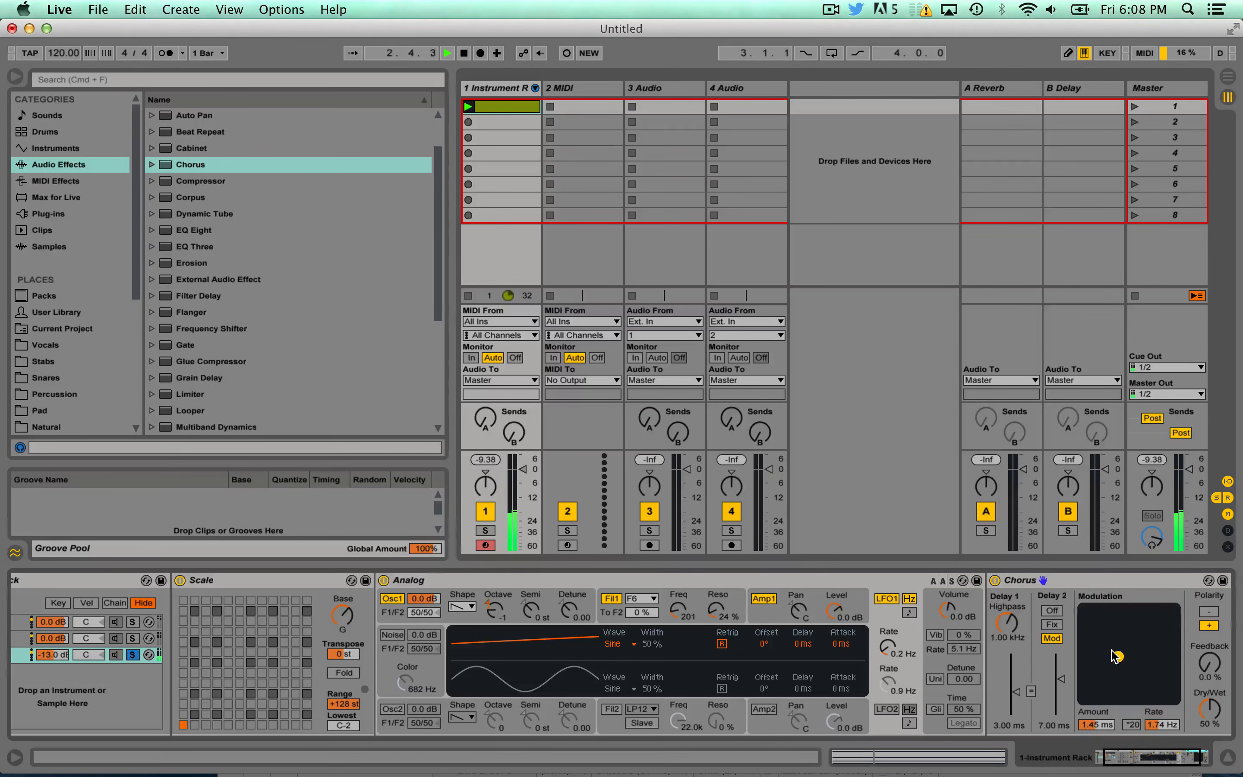
key("space")
mouse_move(1209, 674)
left_mouse_down()
mouse_move(1208, 654)
mouse_move(1208, 667)
left_mouse_up()
key("space")
scroll(381, 610, "right", 3)
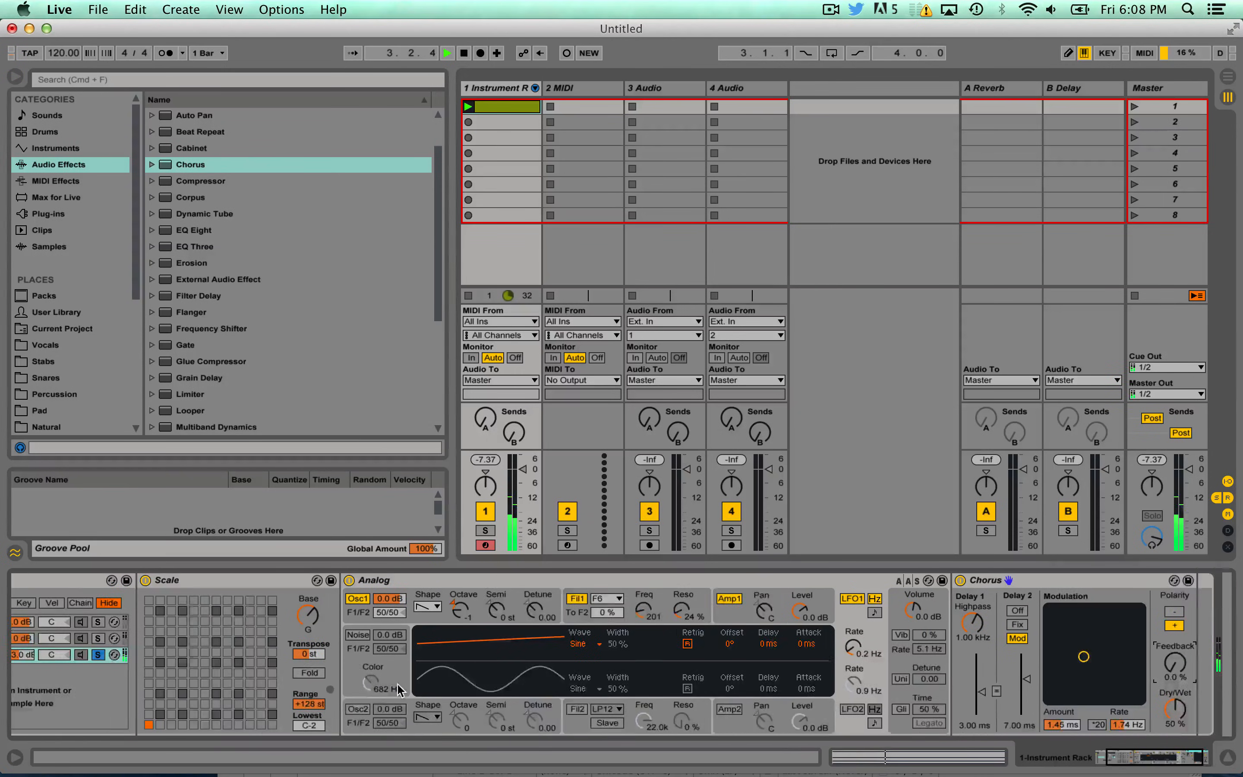
- Add a Reverb audio effect after the Chorus in the Analog chain
scroll(284, 389, "down", 5)
left_click_drag(262, 381, 1114, 631)
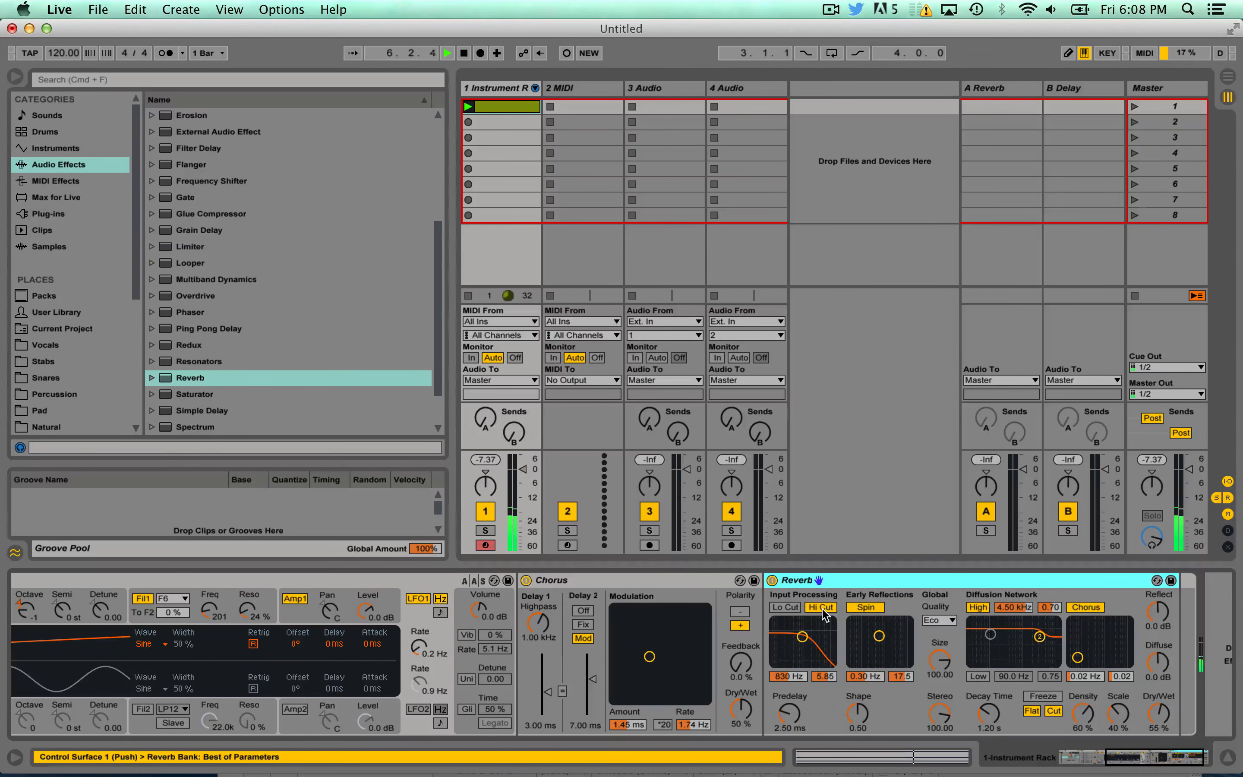
- Replace the Reverb's Hi Cut with a Lo Cut at 1.62 kHz, and set Decay Time to 6.24 s and Dry/Wet to 90%
left_click(822, 609)
left_click(823, 608)
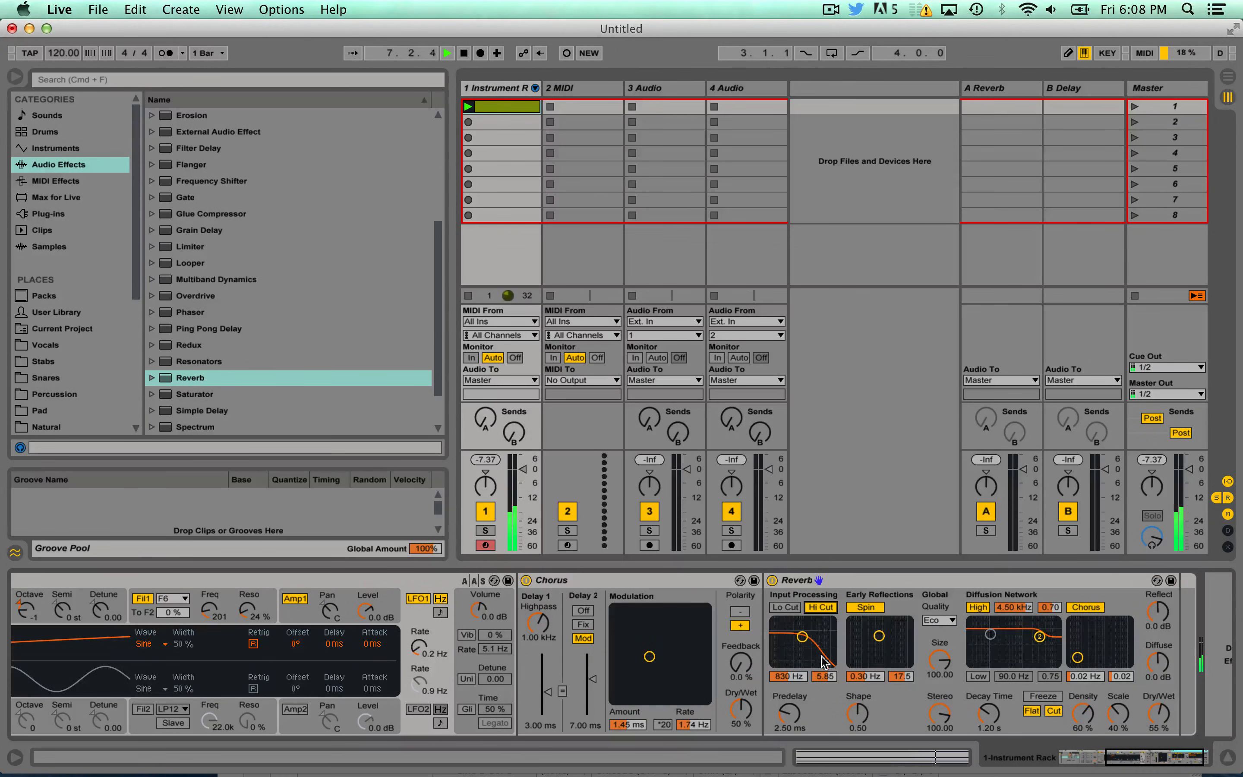
left_click(822, 608)
left_click(784, 609)
left_click_drag(802, 637, 818, 639)
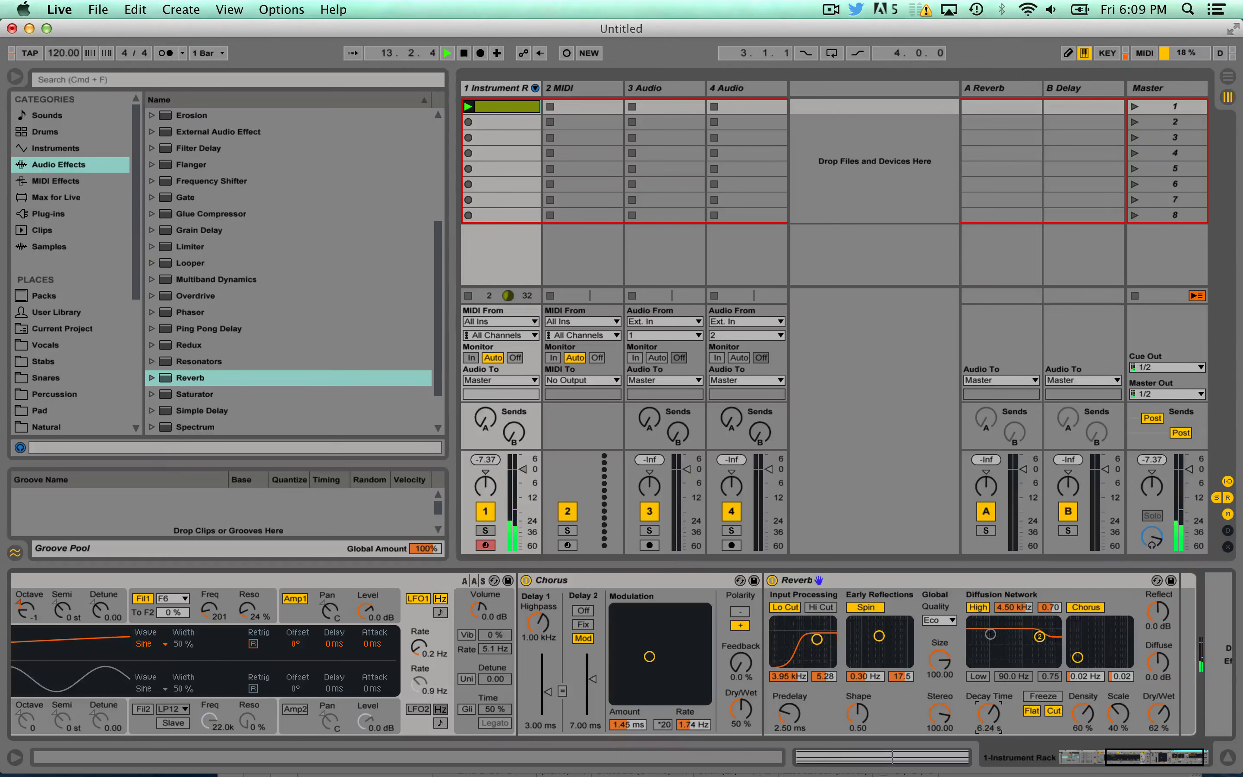
left_click_drag(801, 639, 810, 642)
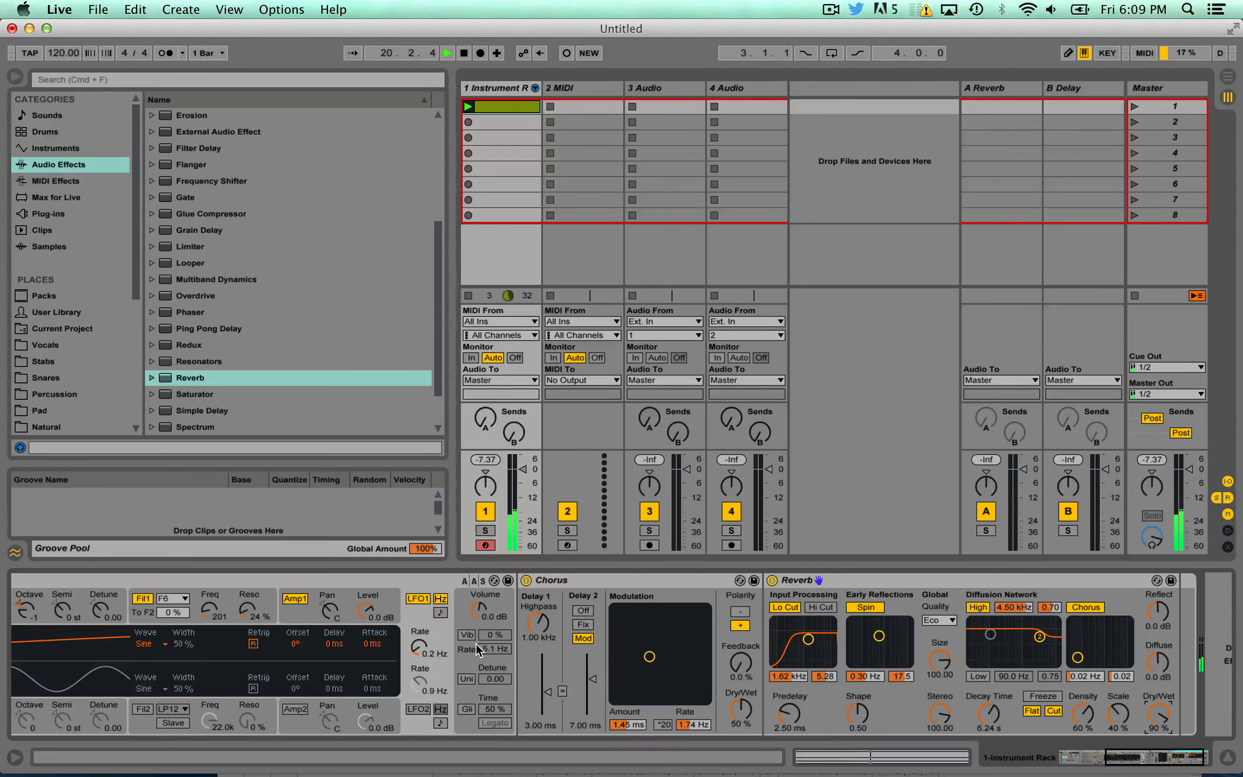
- Unsolo the Analog chain and balance the rack, setting the Saw chain to -3.7 dB and the Analog chain to -8.0 dB
scroll(430, 682, "left", 5)
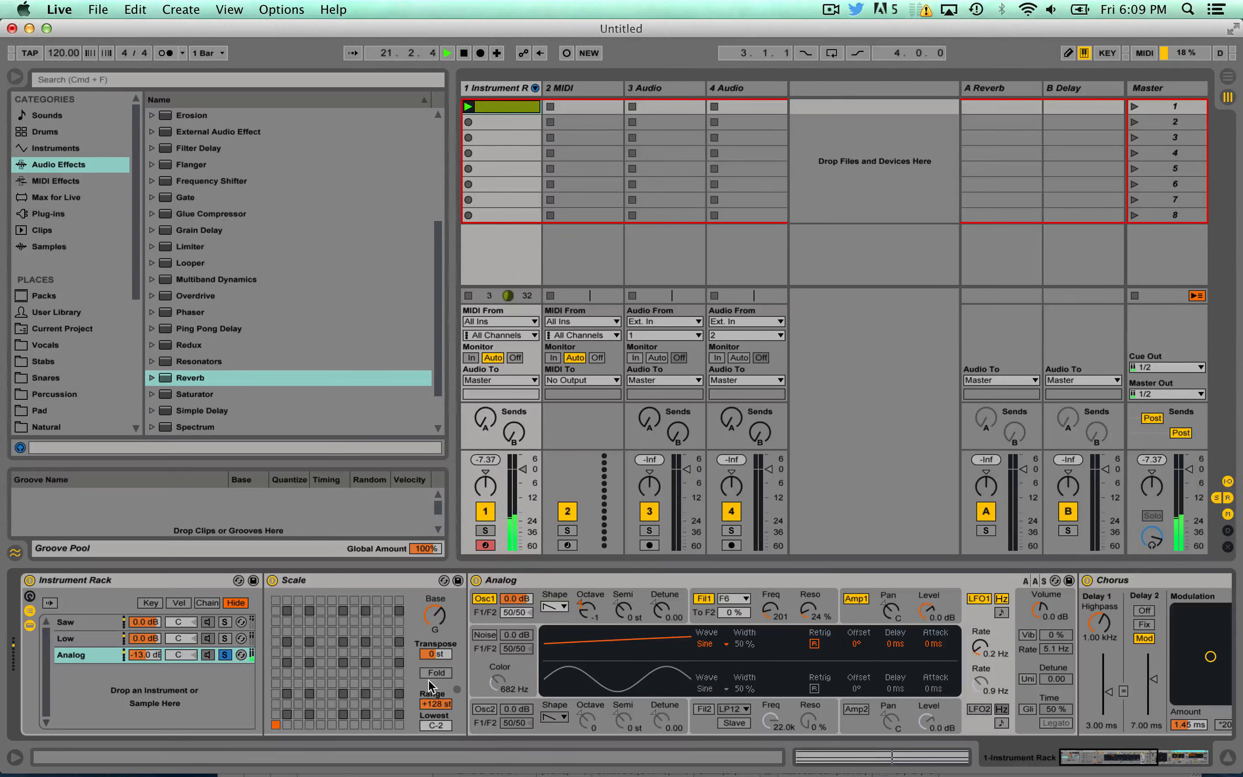
left_click(224, 656)
left_click(224, 655)
key("space")
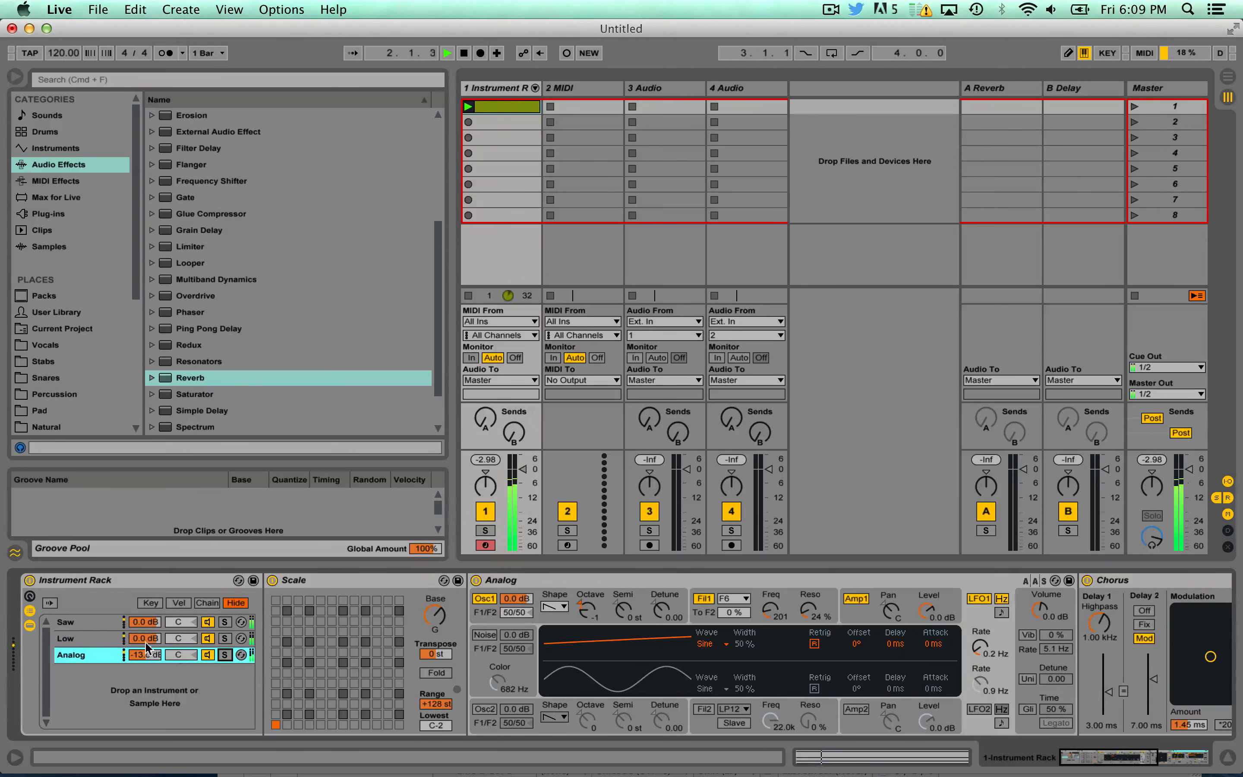
left_click_drag(141, 624, 151, 649)
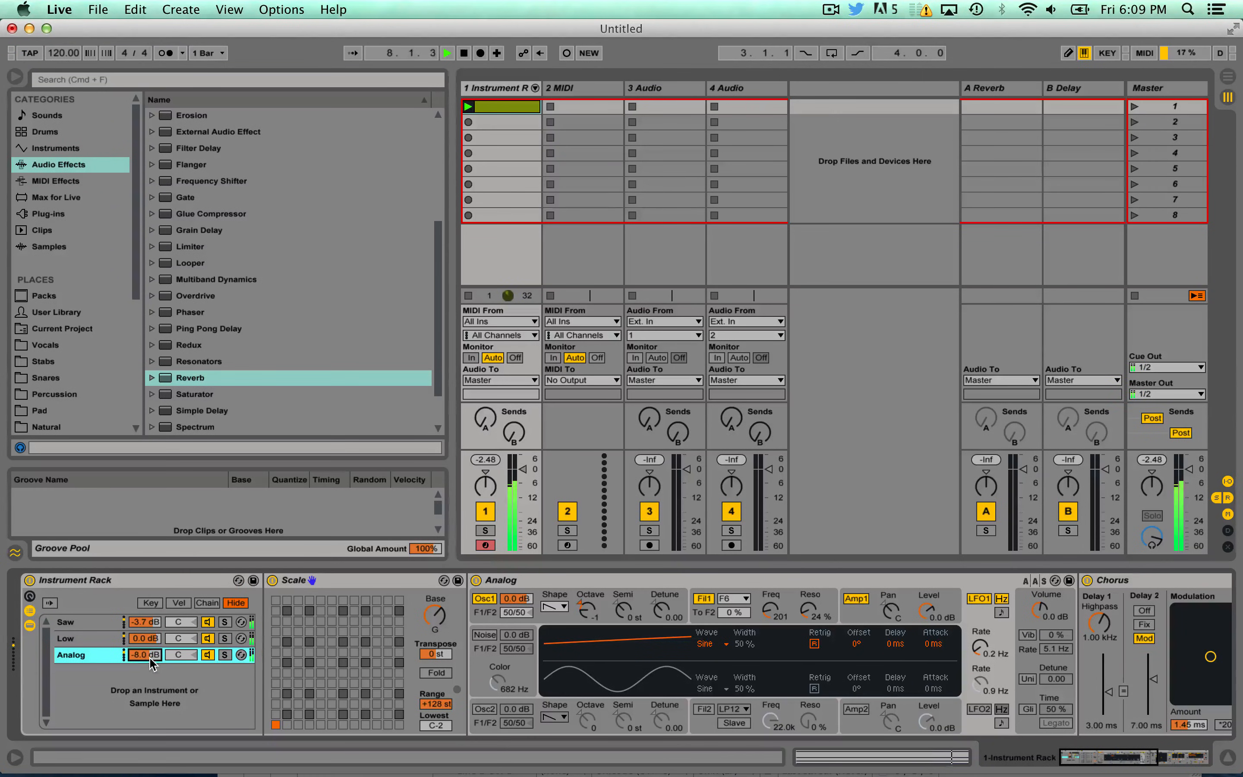
key("space")
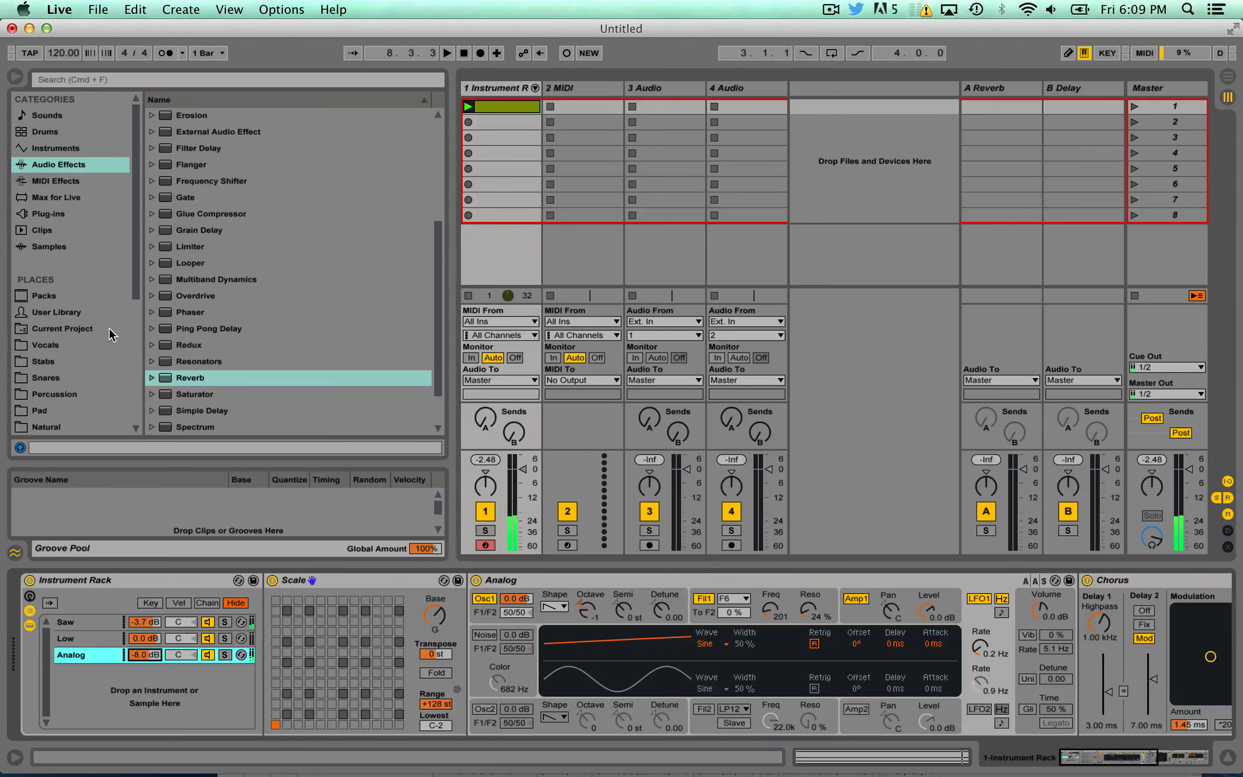
- Add an Operator instrument to the rack as a new chain below the Analog chain
left_click(88, 149)
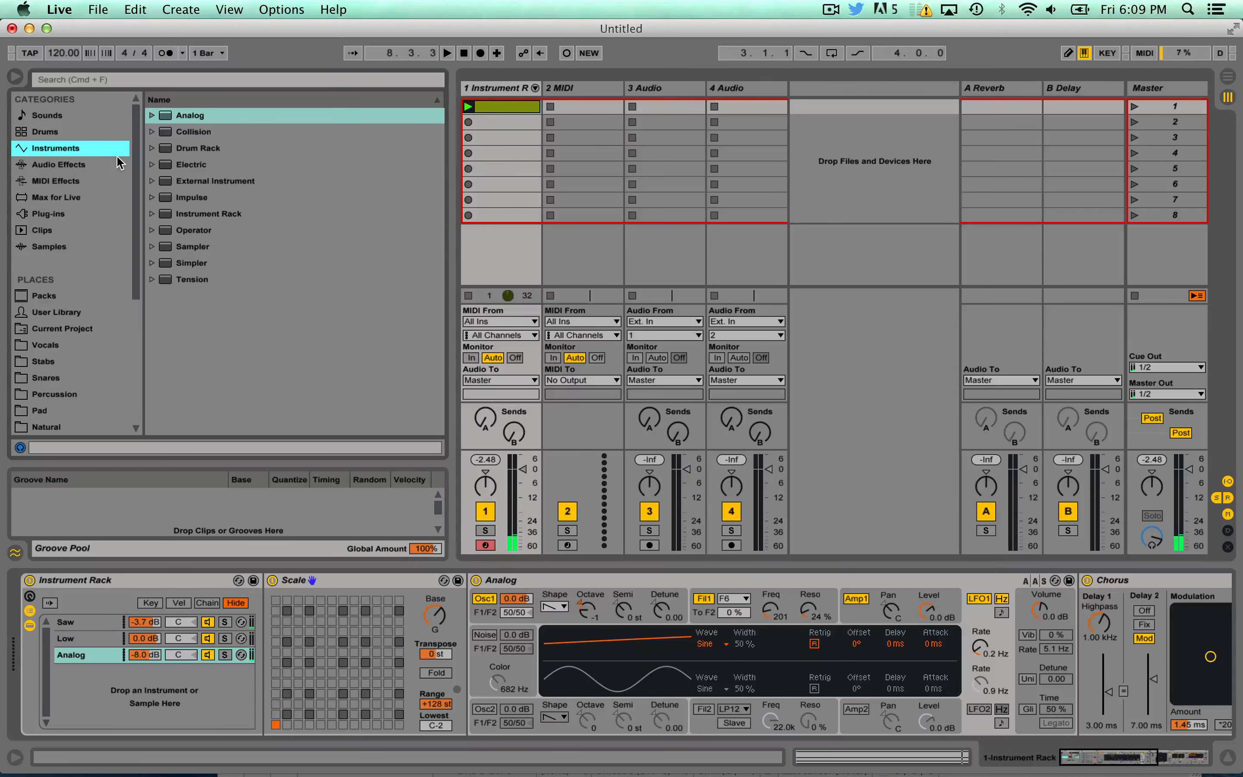
left_click(193, 226)
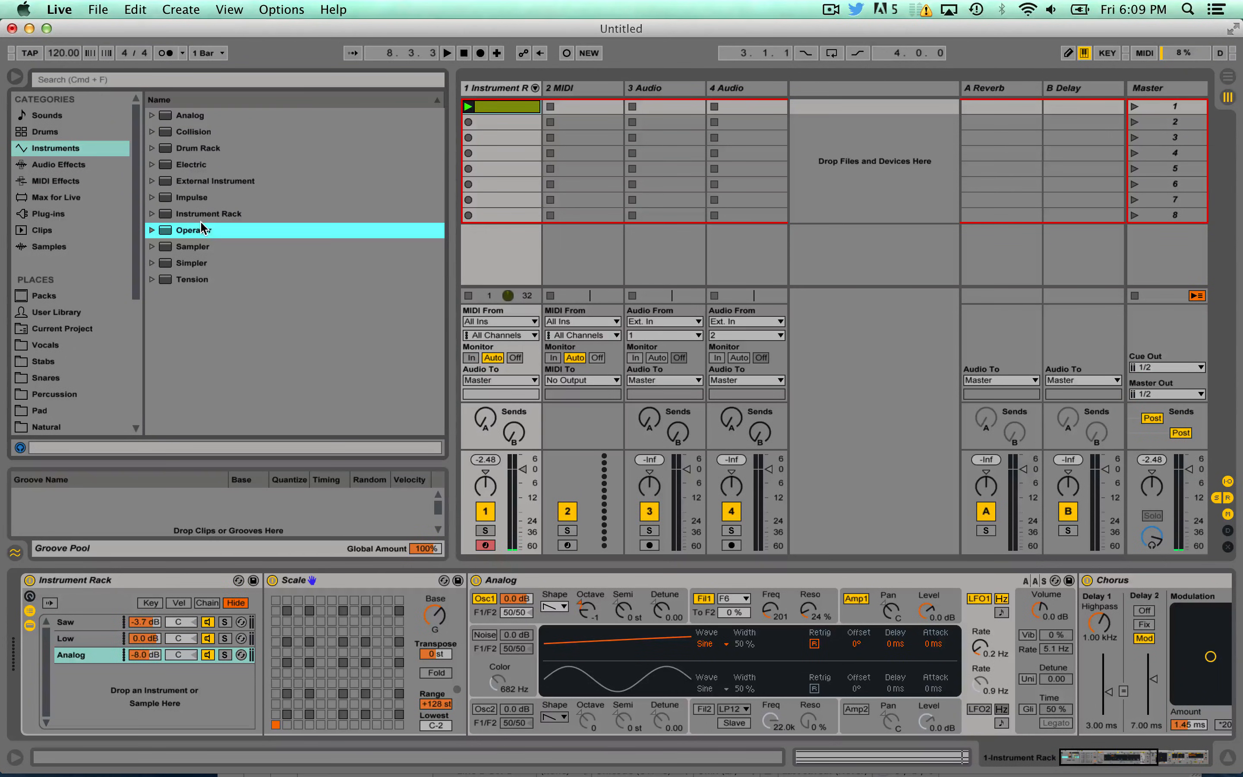
left_click_drag(208, 564, 76, 701)
- Rename the Analog chain Vox and the new Operator chain Noise
left_click(73, 653)
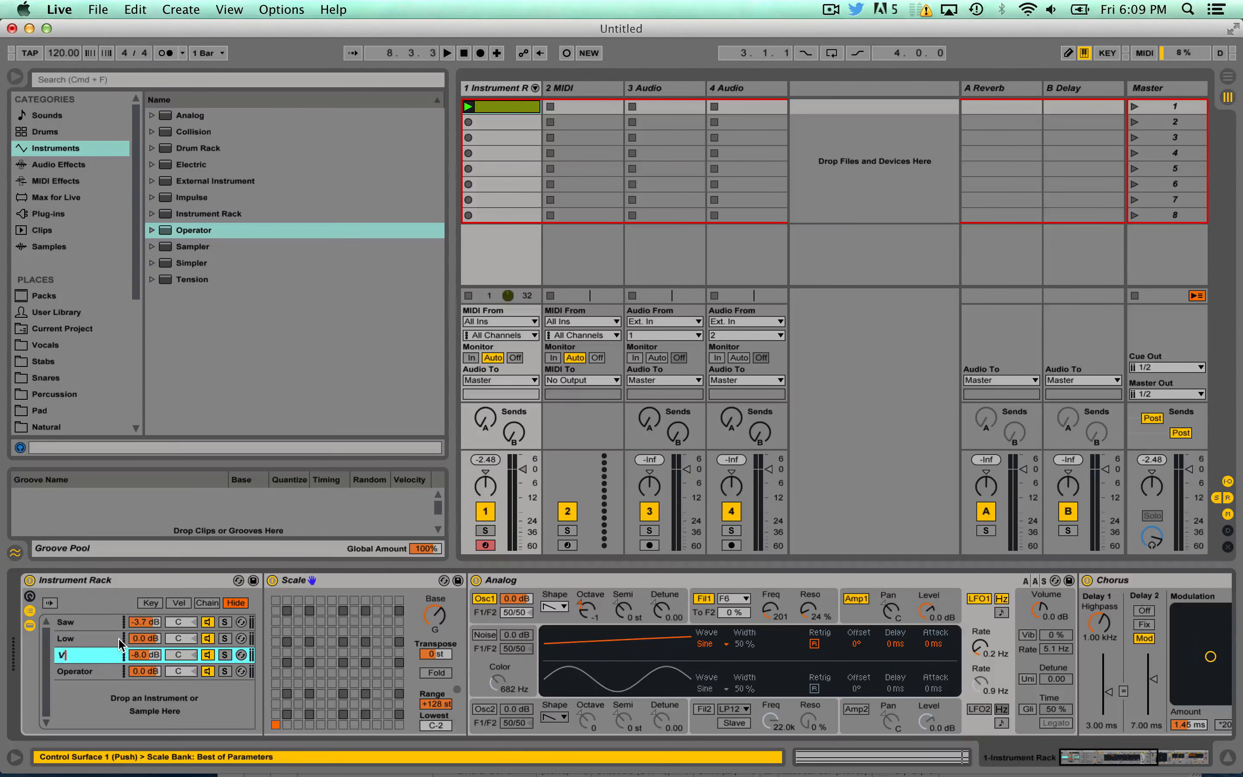
left_click(97, 672)
key("super+r")
type("N")
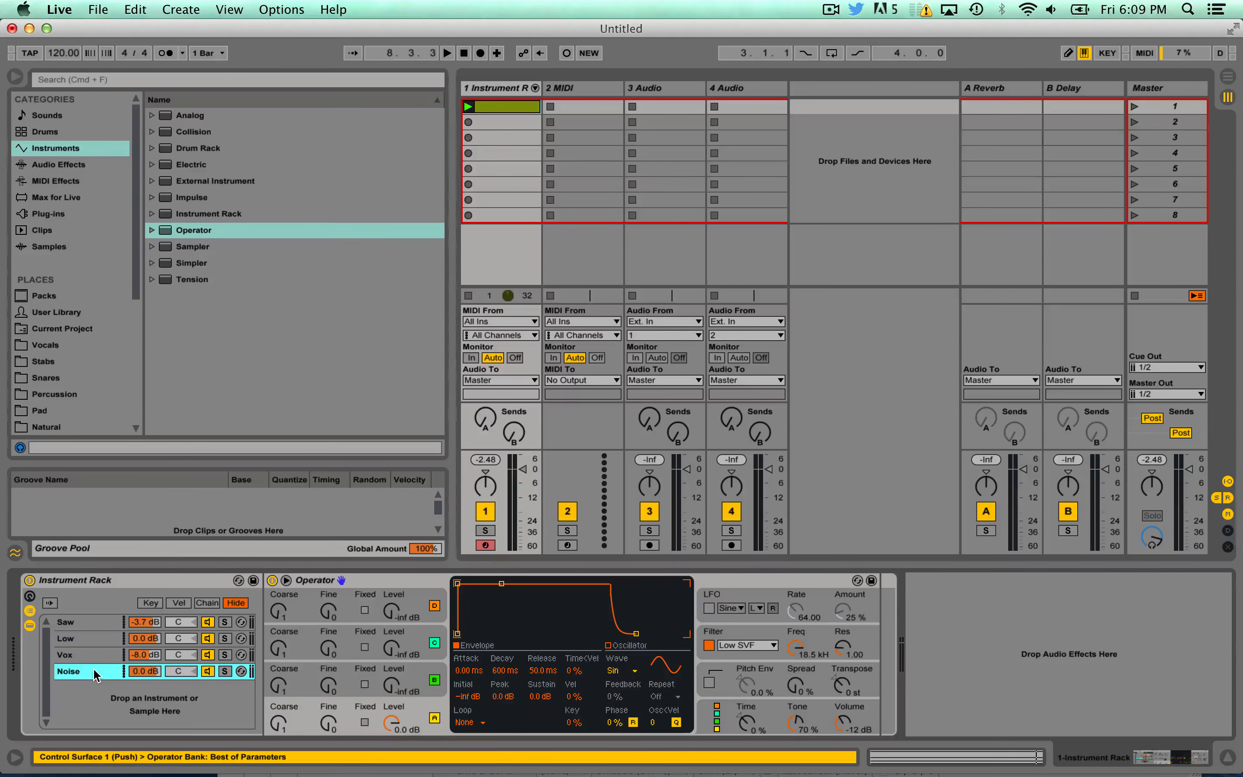
- Set the waveform of Operator's oscillator A to Noise White
left_click(621, 671)
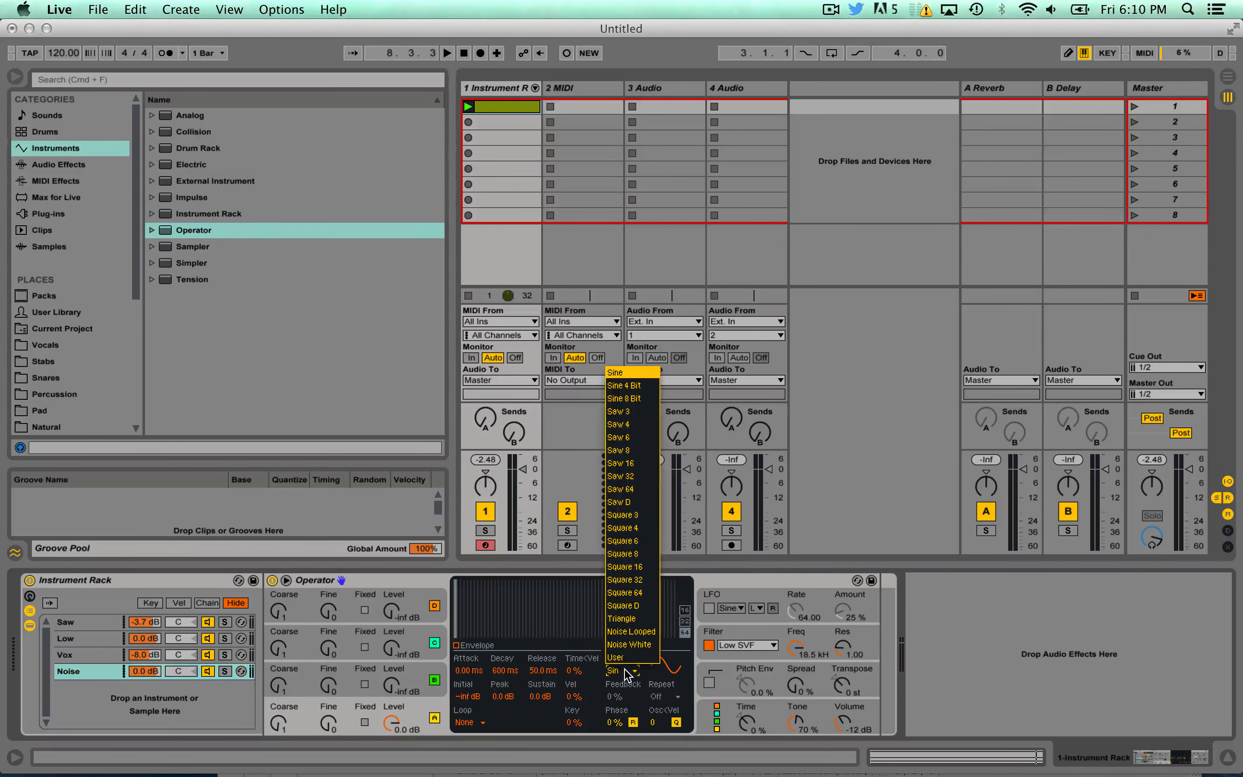
left_click(640, 646)
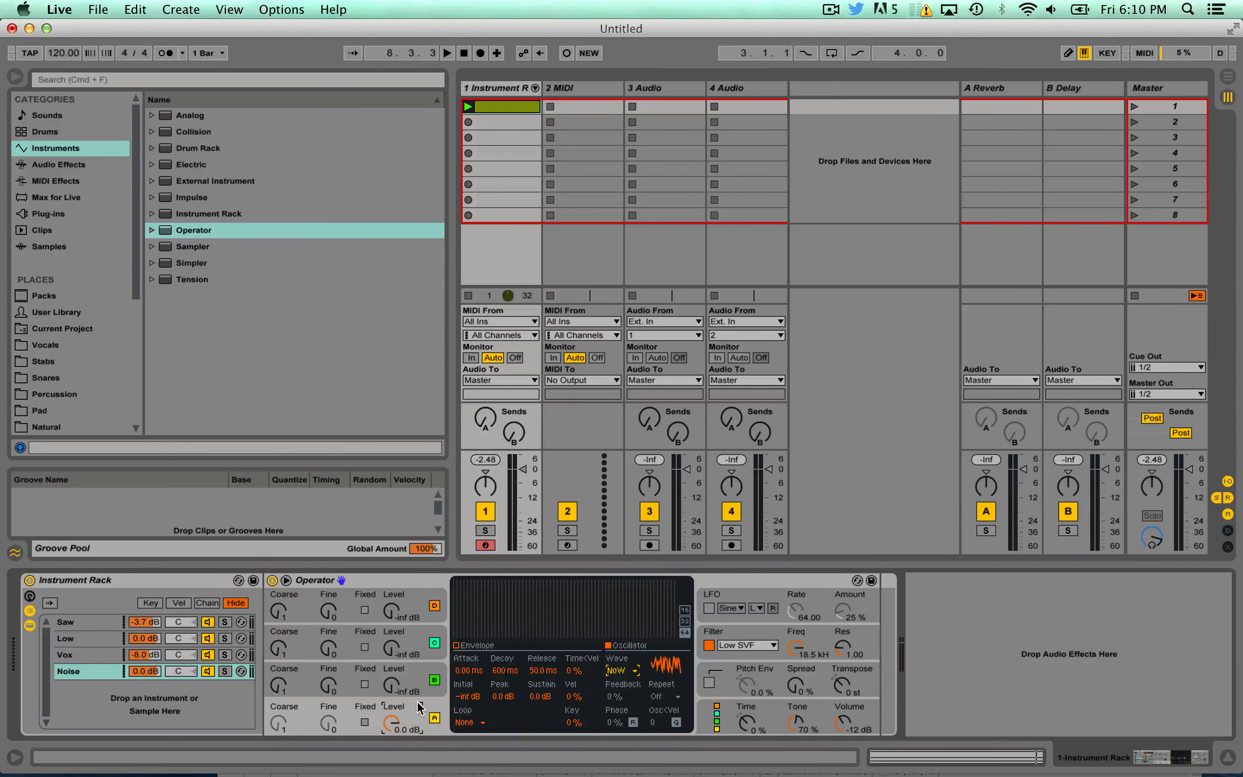
- Set the Noise chain's volume to -16.2 dB, comparing it soloed and within the full mix
left_click(132, 670)
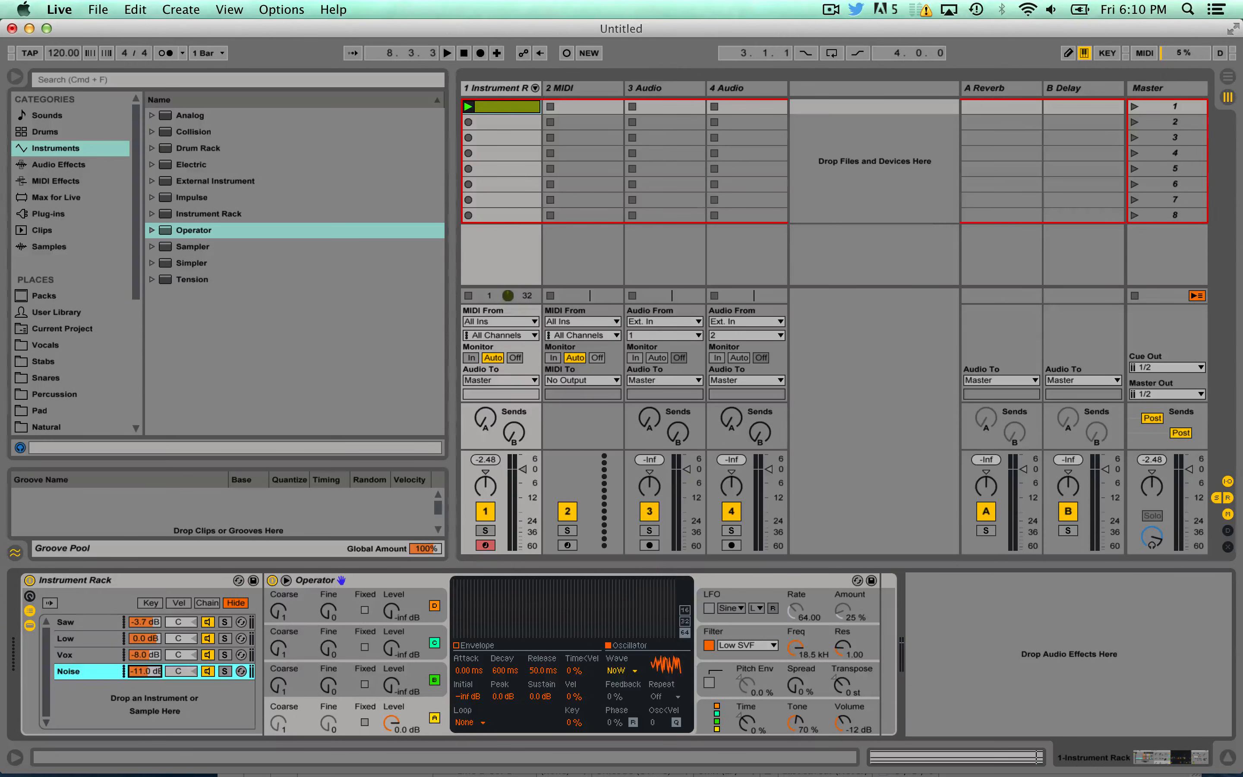
left_click(225, 671)
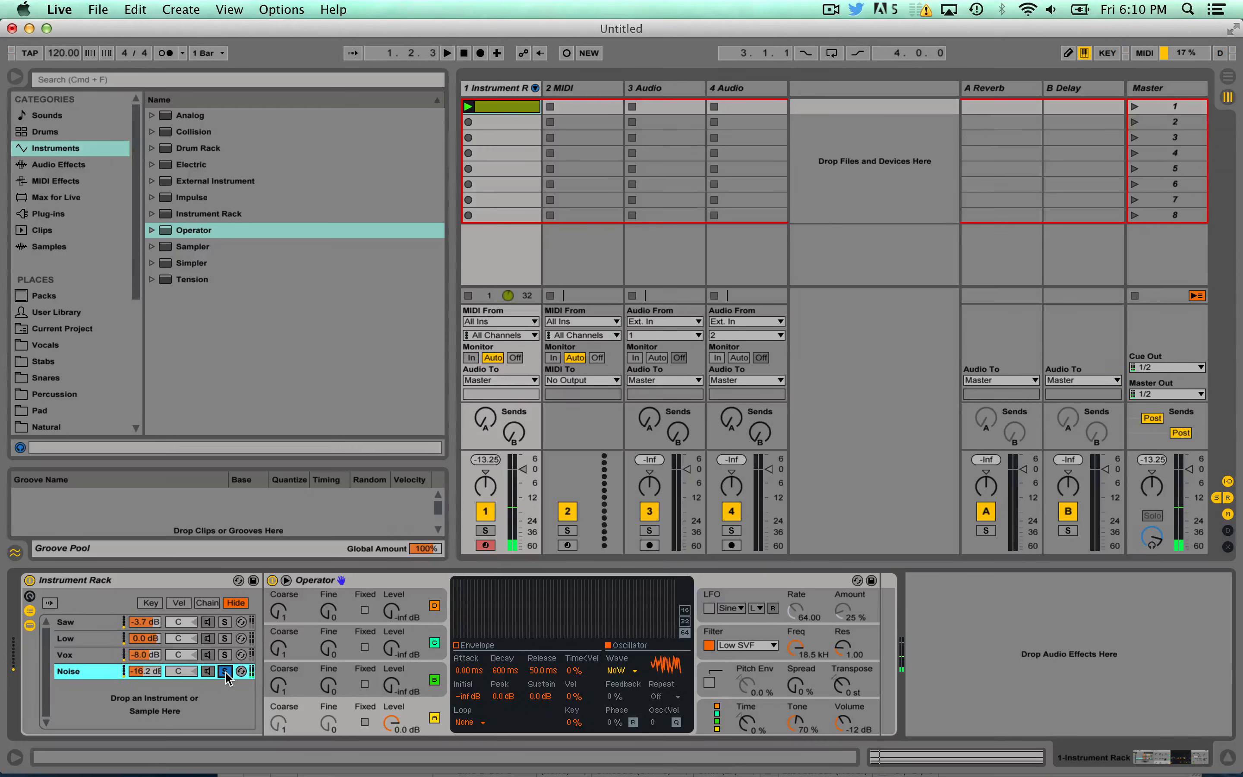
left_click(224, 672)
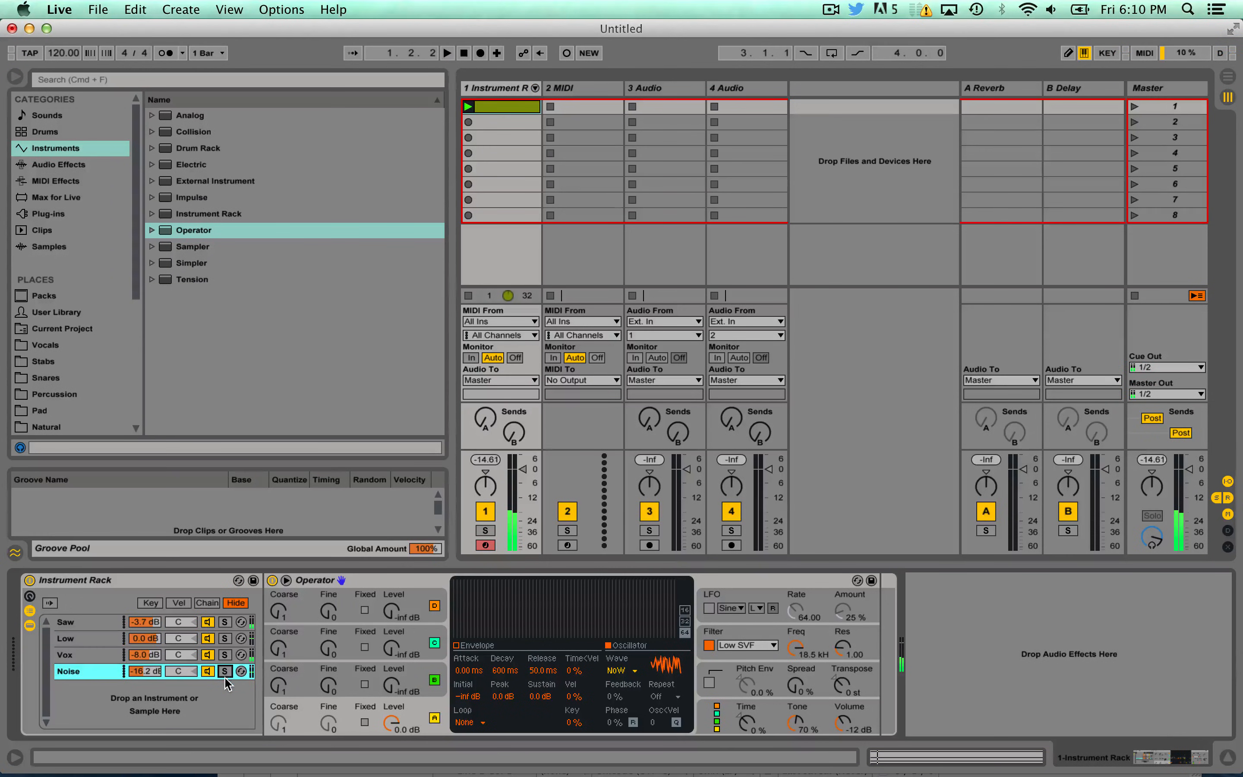
left_click(225, 672)
left_click(226, 673)
- Add an EQ Eight audio effect after Operator in the Noise chain
left_click(71, 165)
scroll(196, 236, "up", 3)
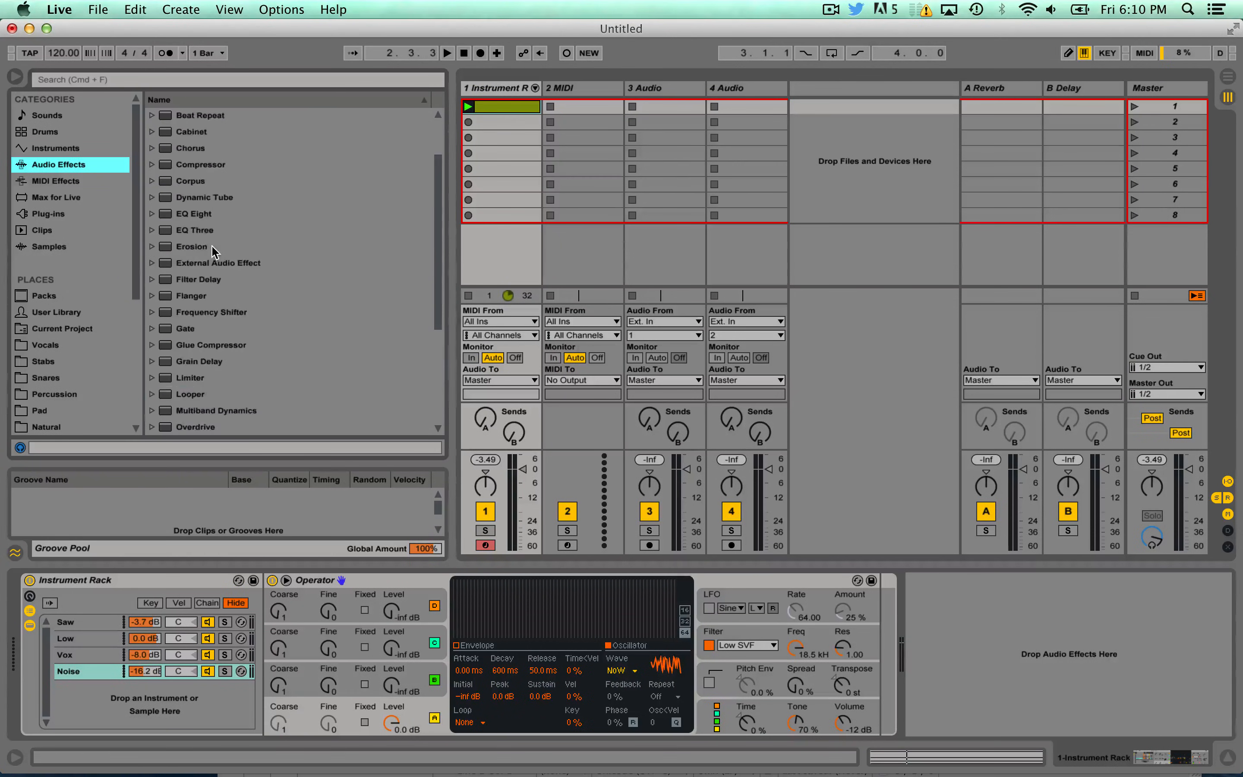
left_click(185, 221)
left_click_drag(740, 438, 870, 686)
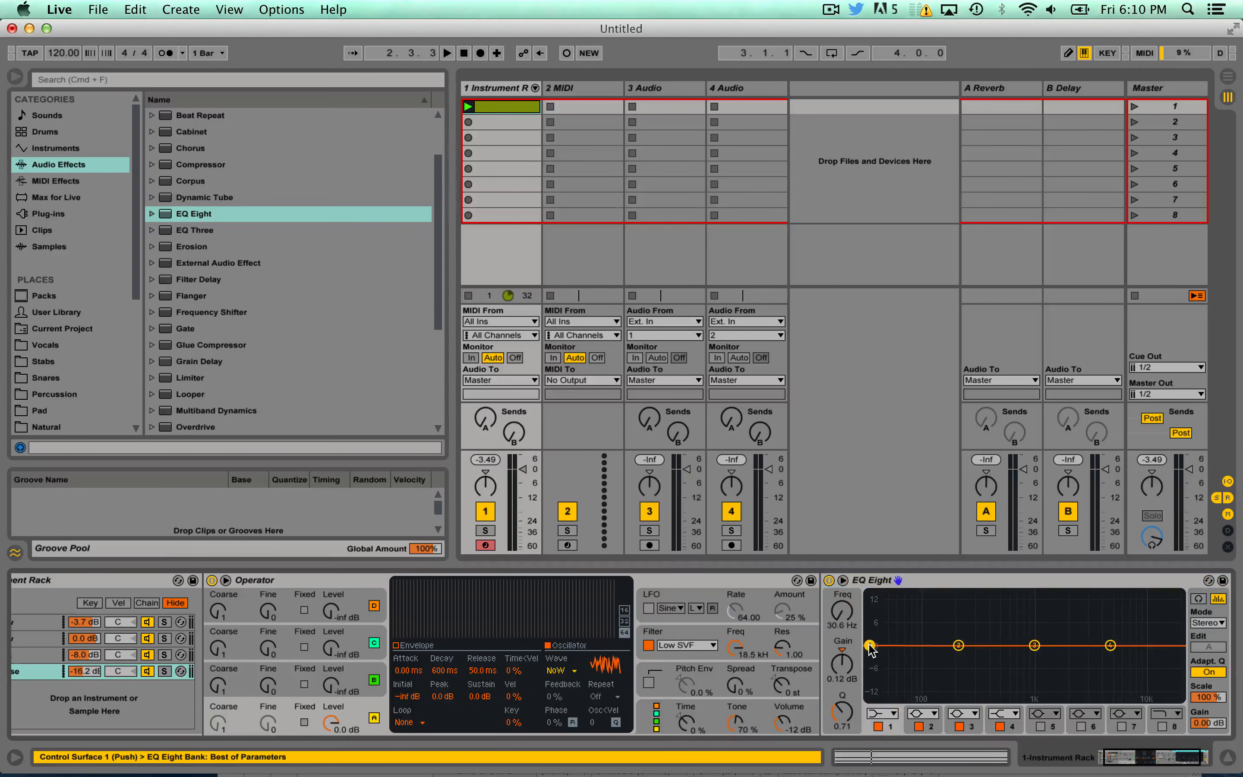
- Turn EQ Eight's band 1 into a low-cut filter and raise its frequency to just below band 2
left_click_drag(871, 645, 953, 652)
left_click(882, 713)
left_click(884, 623)
- Cut EQ Eight's band 3 by 12 dB at about 966 Hz and lower band 4 at about 4.33 kHz
key("space")
left_click_drag(1035, 645, 1033, 688)
key("space")
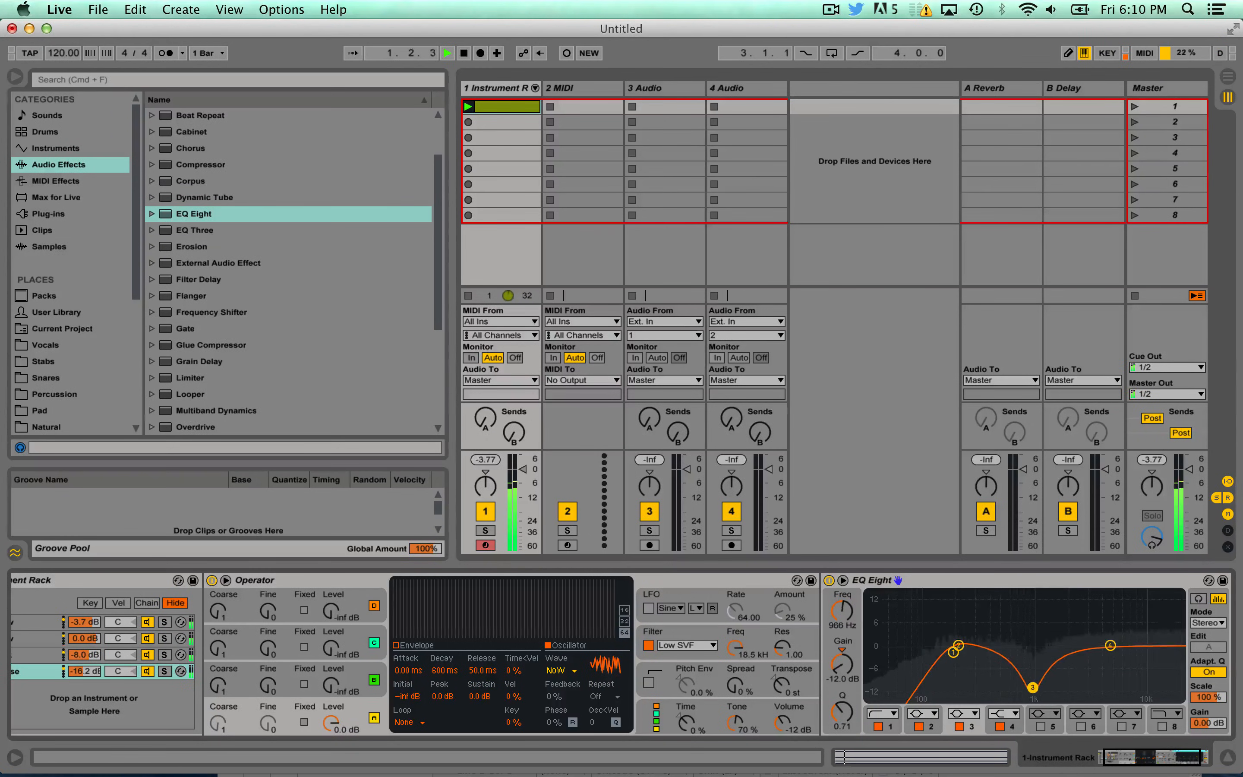
left_click_drag(1110, 646, 1103, 664)
key("space")
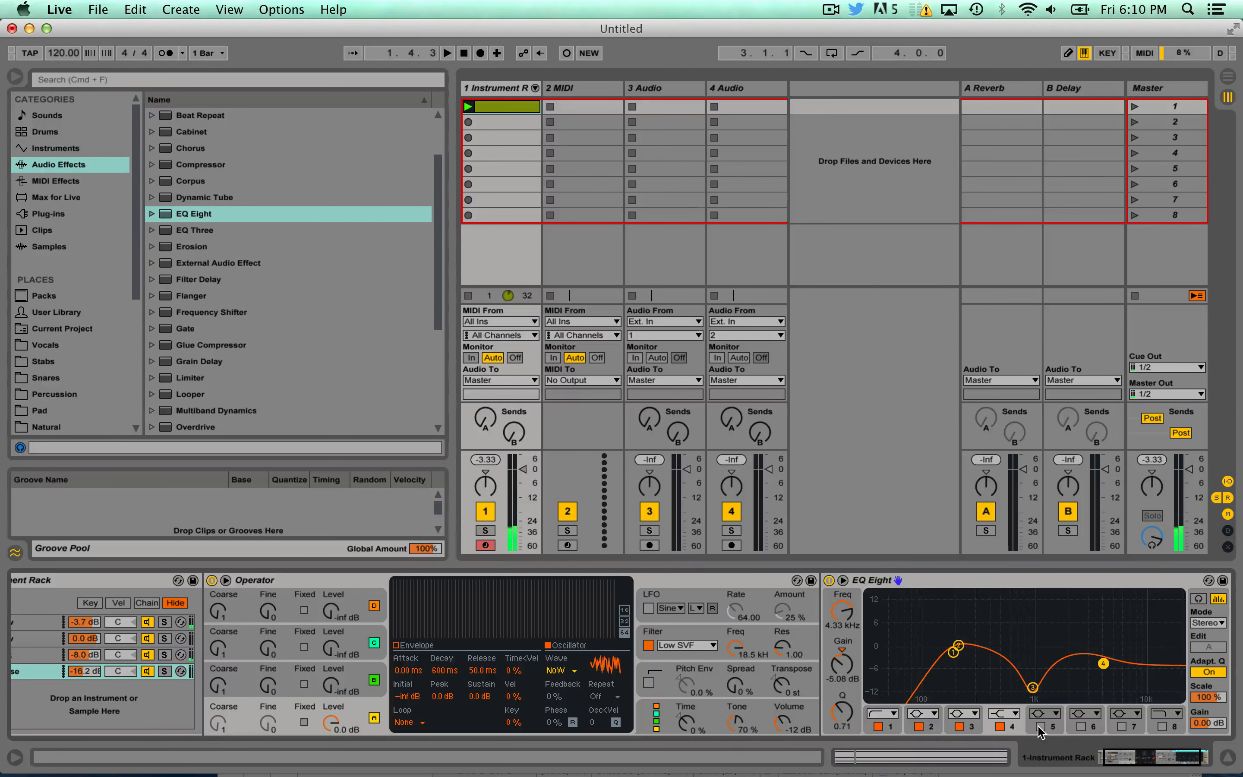
- Enable EQ Eight's band 5 and boost it by about 9.79 dB at about 8.57 kHz
left_click(1040, 726)
left_click_drag(927, 649, 1101, 611)
key("space")
scroll(1081, 633, "right", 4)
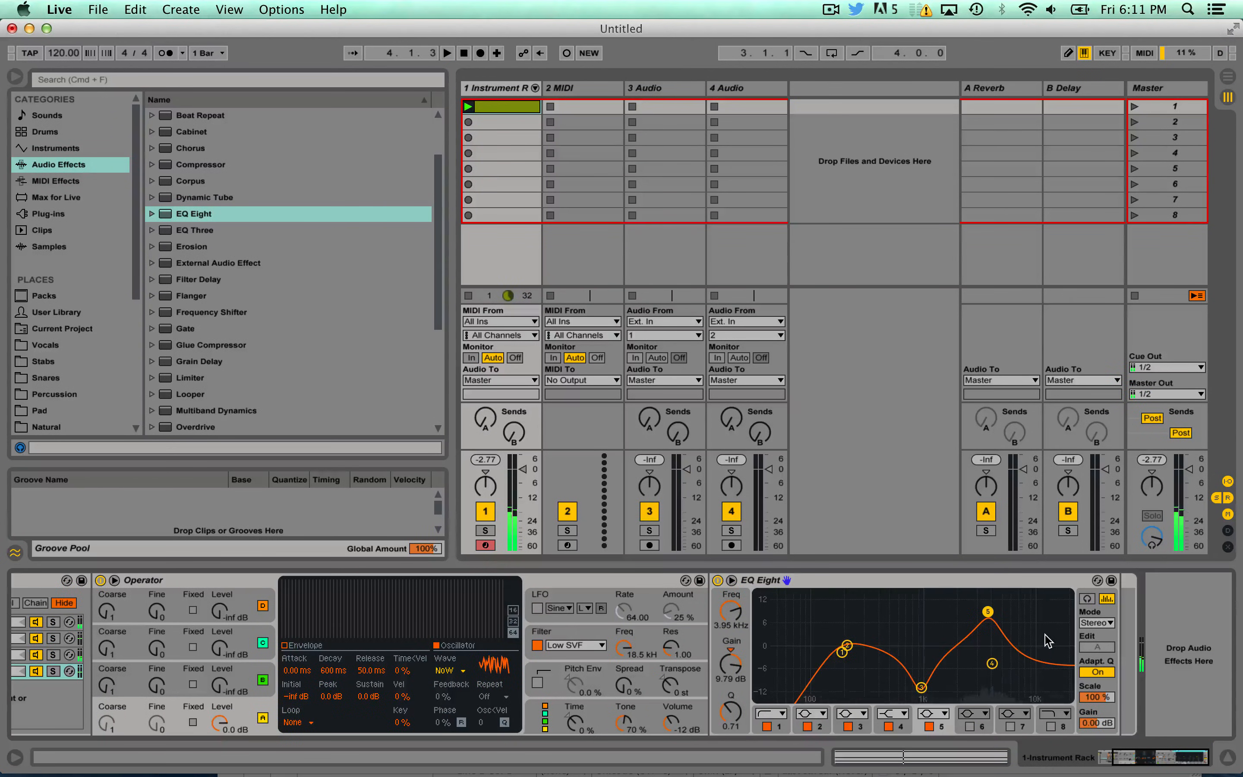
left_click_drag(989, 613, 1024, 612)
- Add the Max for Live LFO after EQ Eight and map it to the frequency of band 5
left_click(77, 198)
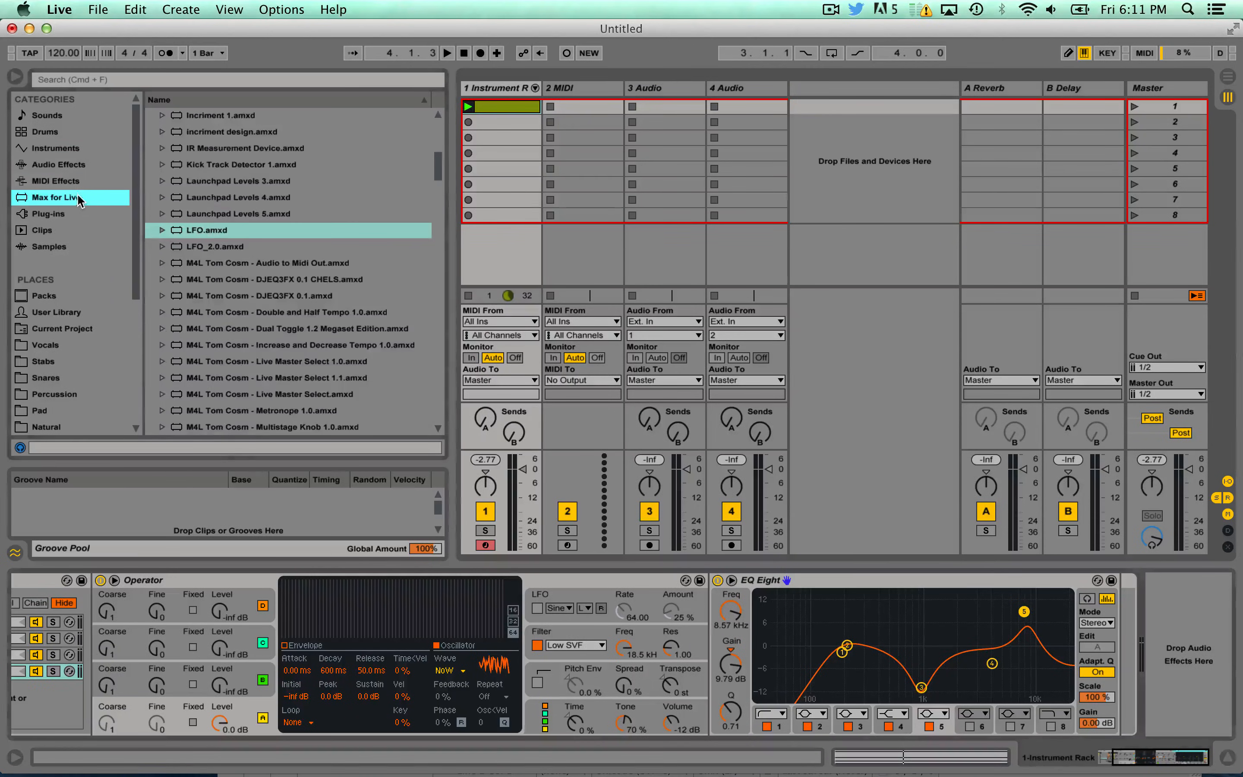
left_click_drag(207, 230, 1117, 656)
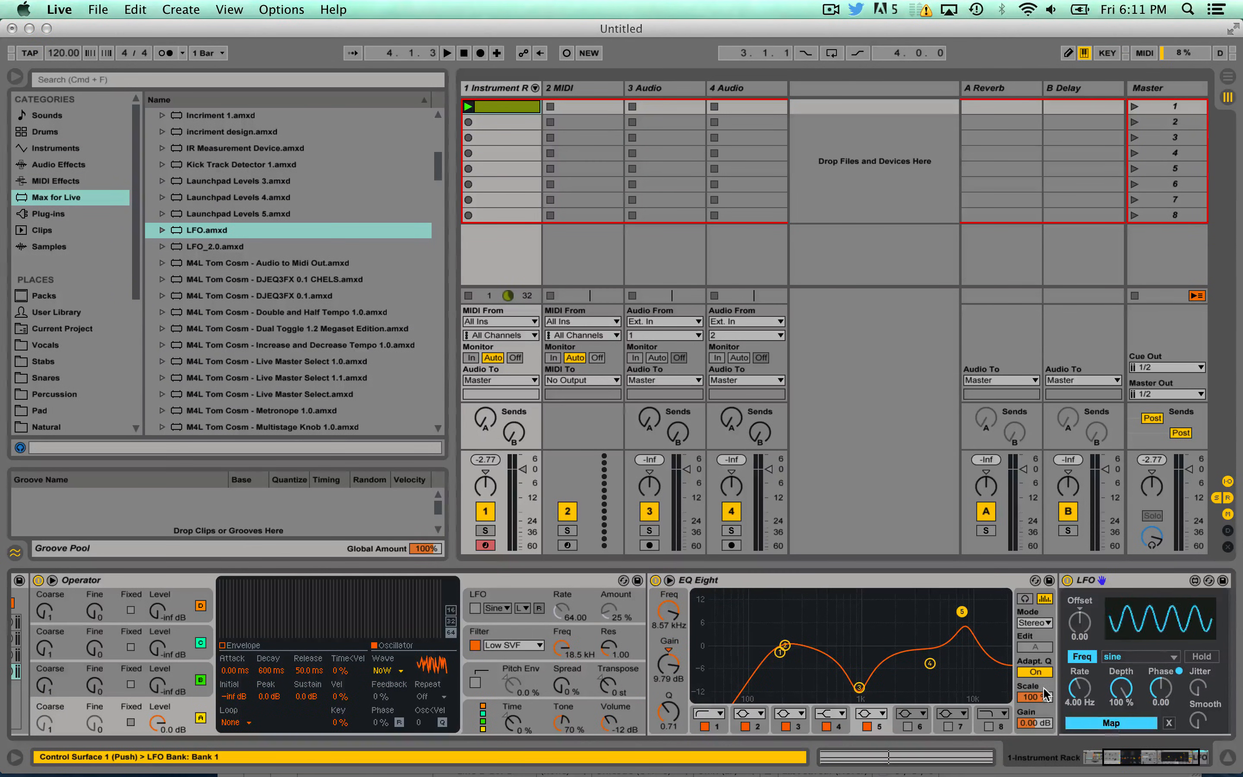
left_click(686, 618)
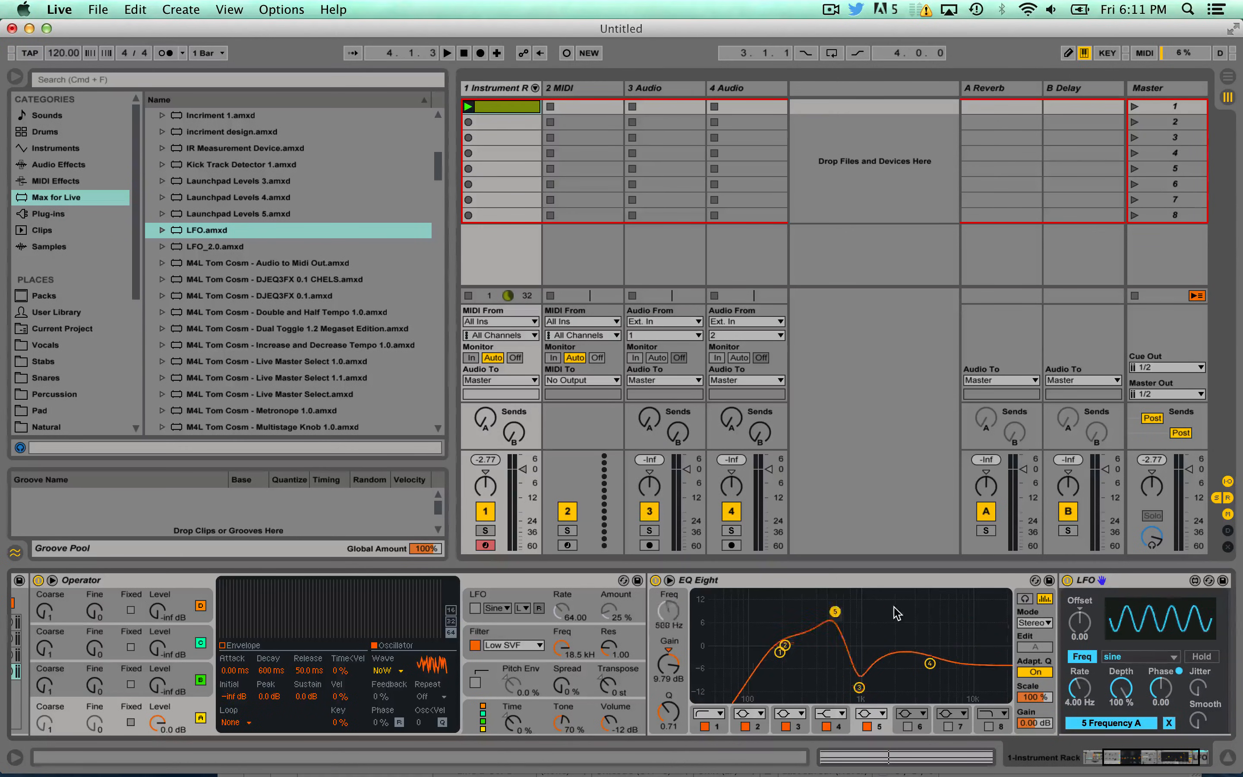
- Set the LFO's rate to 0.10 Hz, depth to 8.04 % and offset to 0.68
left_click_drag(1080, 689, 1121, 712)
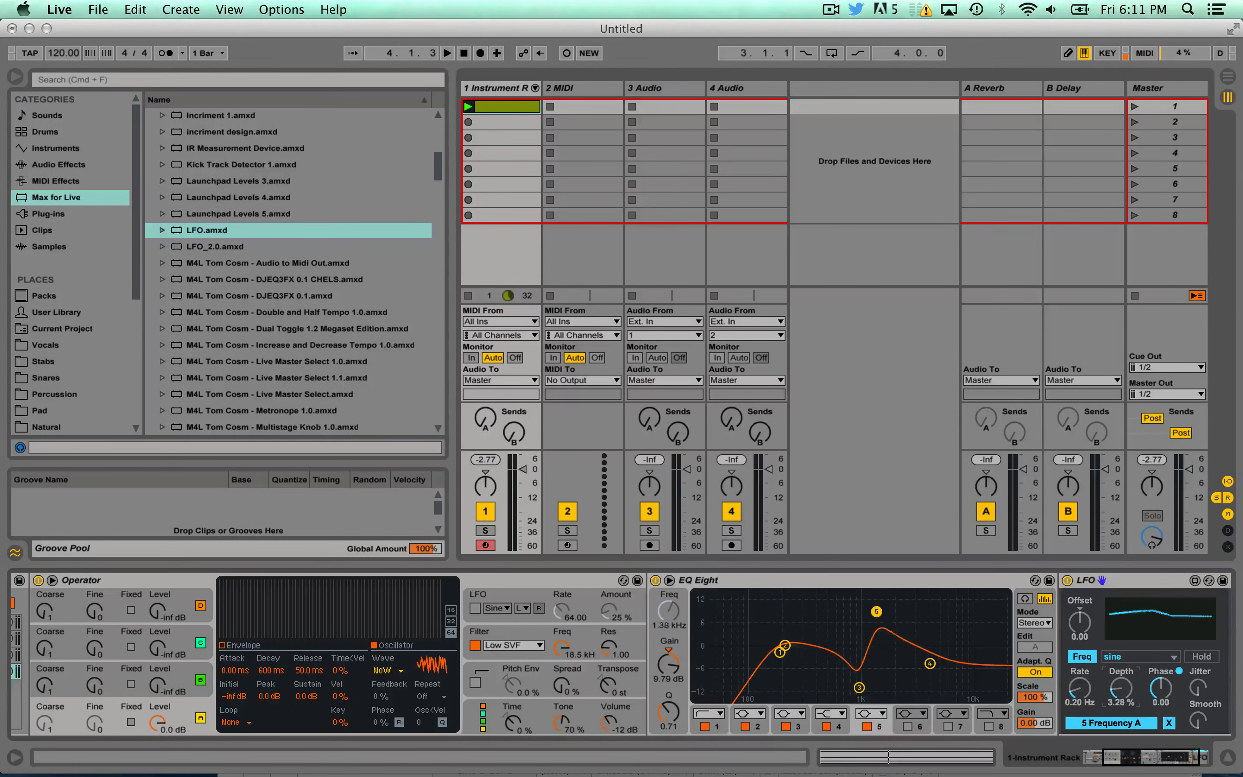
left_click_drag(1086, 628, 1086, 617)
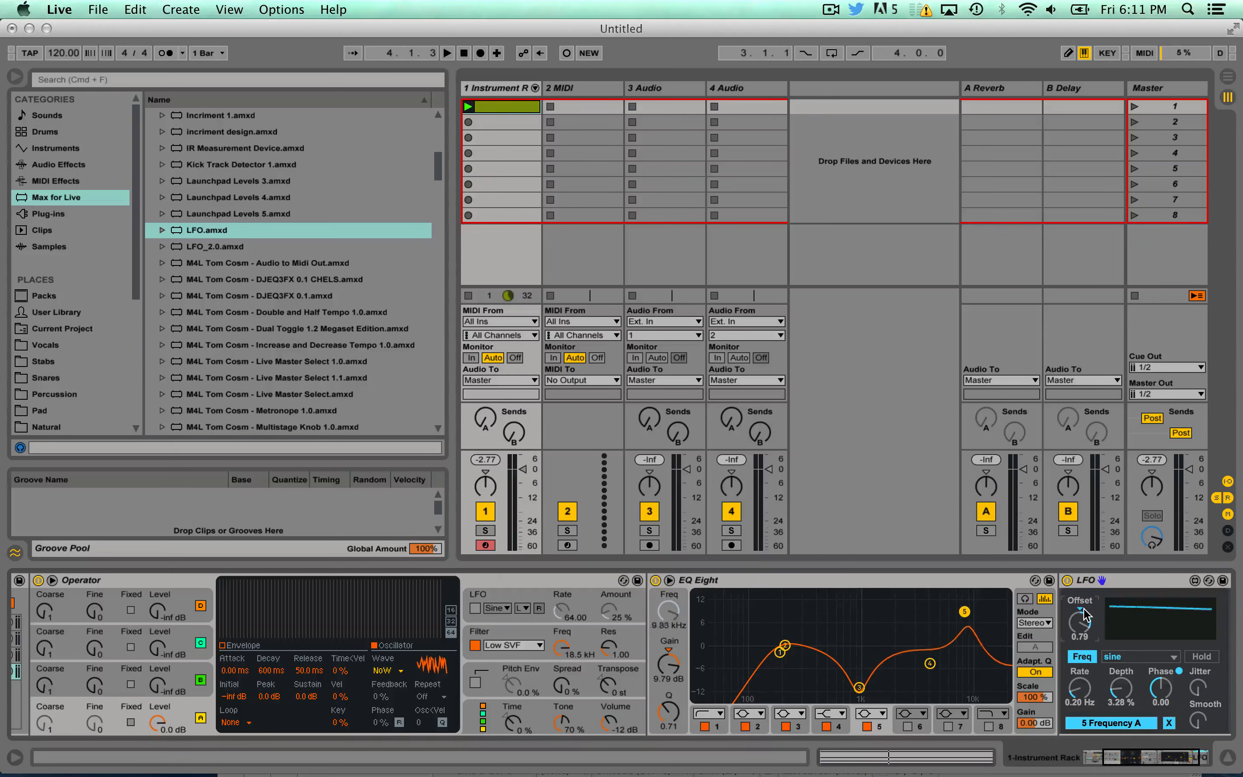
left_click_drag(1122, 688, 1122, 681)
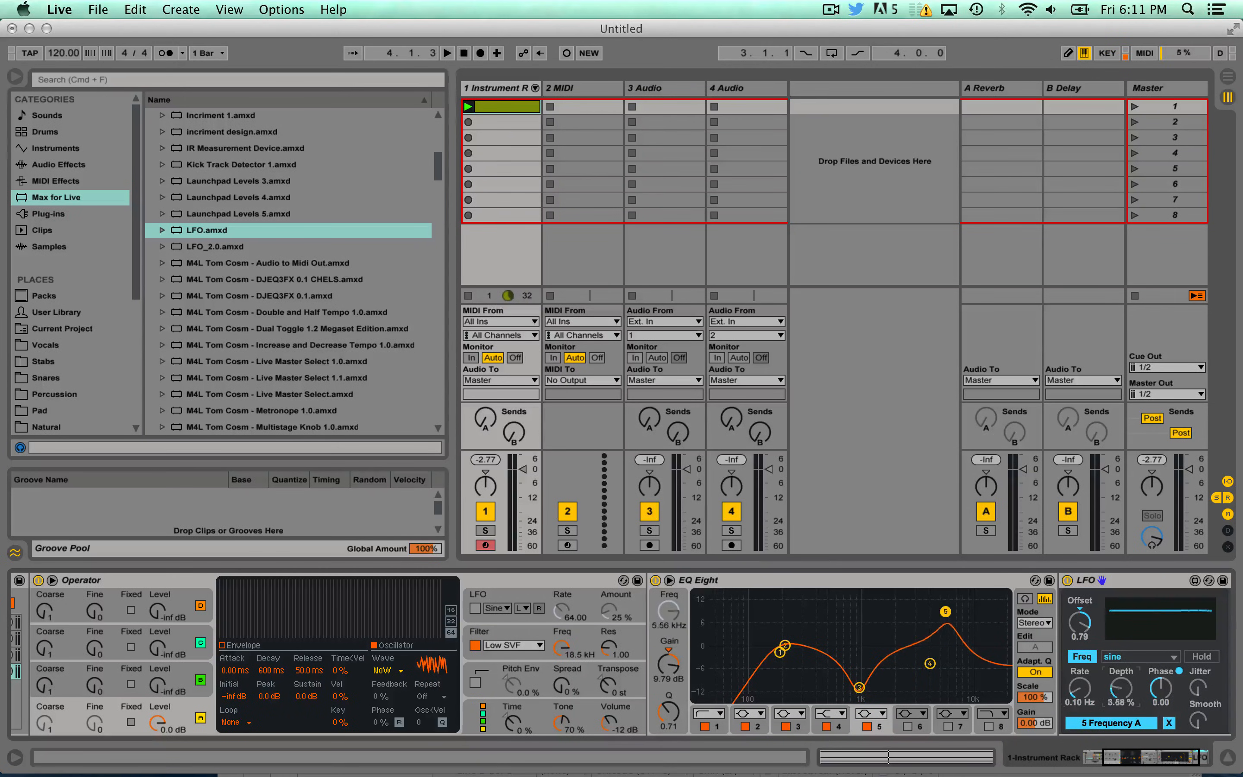
left_click_drag(1078, 620, 1078, 626)
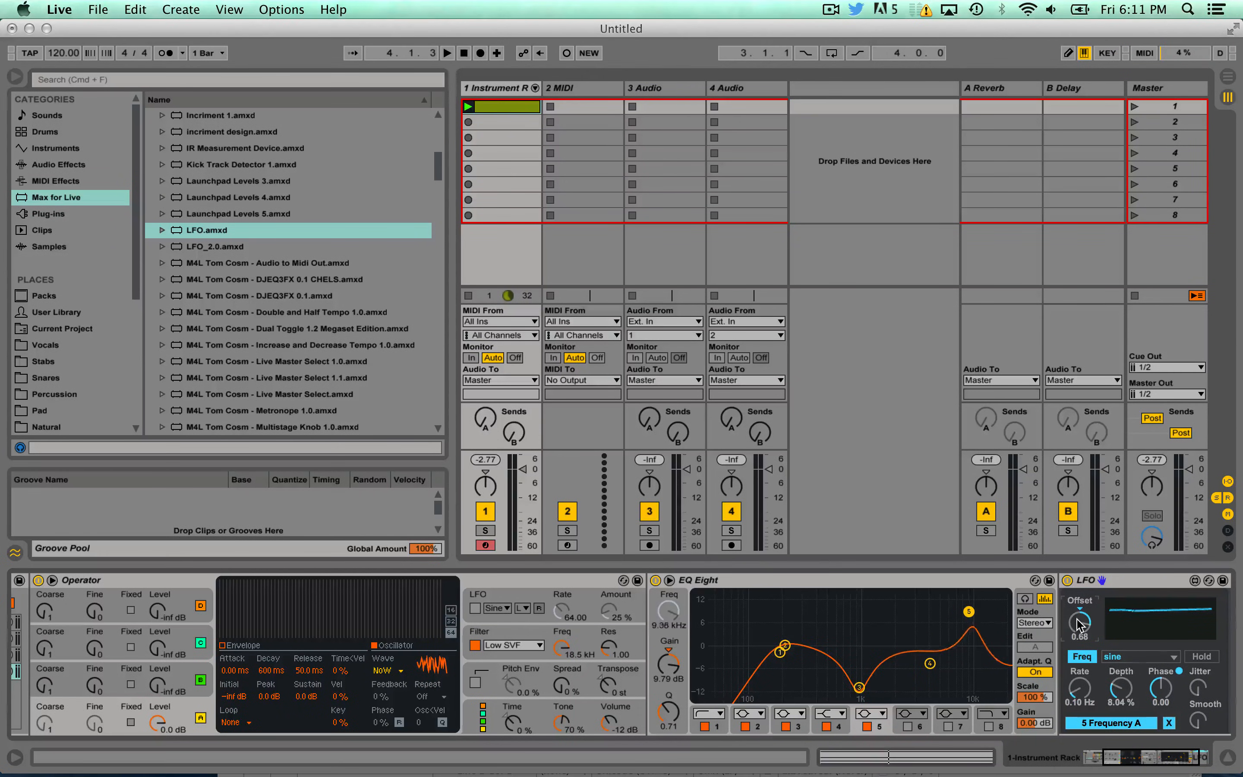
- Lower the LFO's offset to 0.47 while listening to its sweep of the noise EQ
key("space")
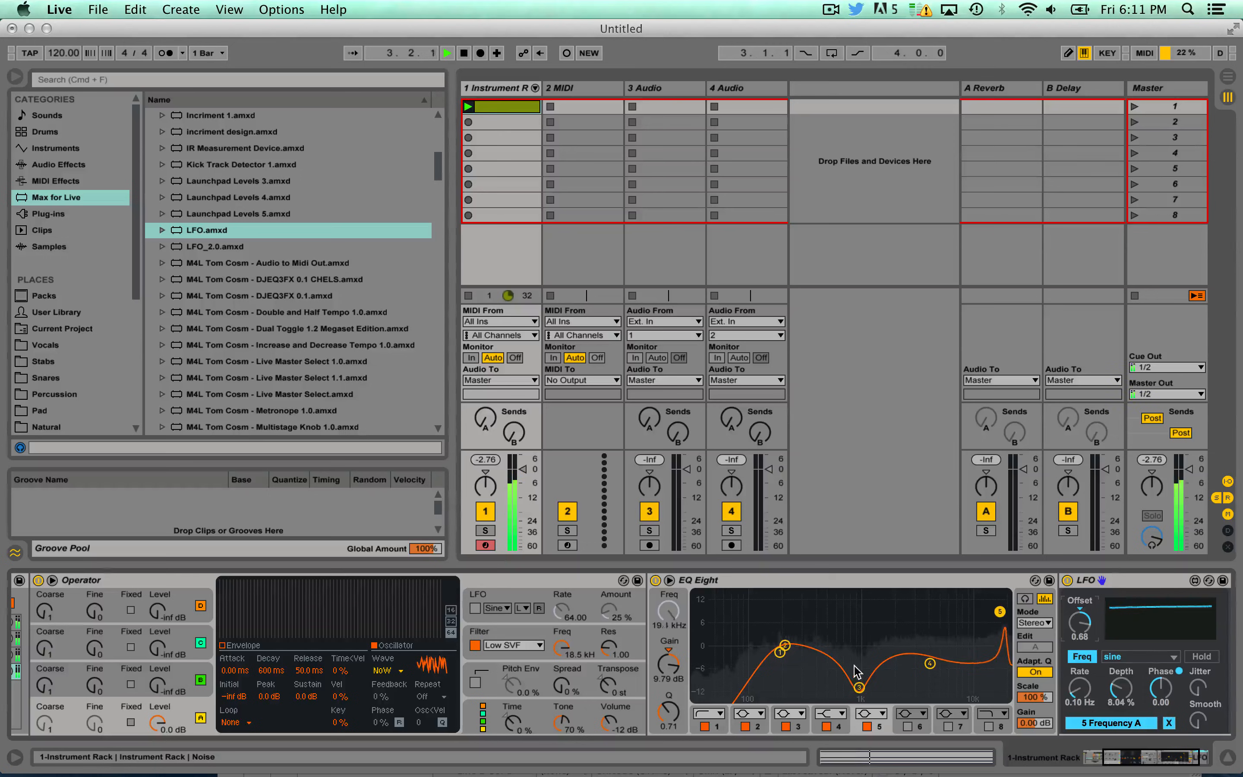
scroll(854, 665, "right", 3)
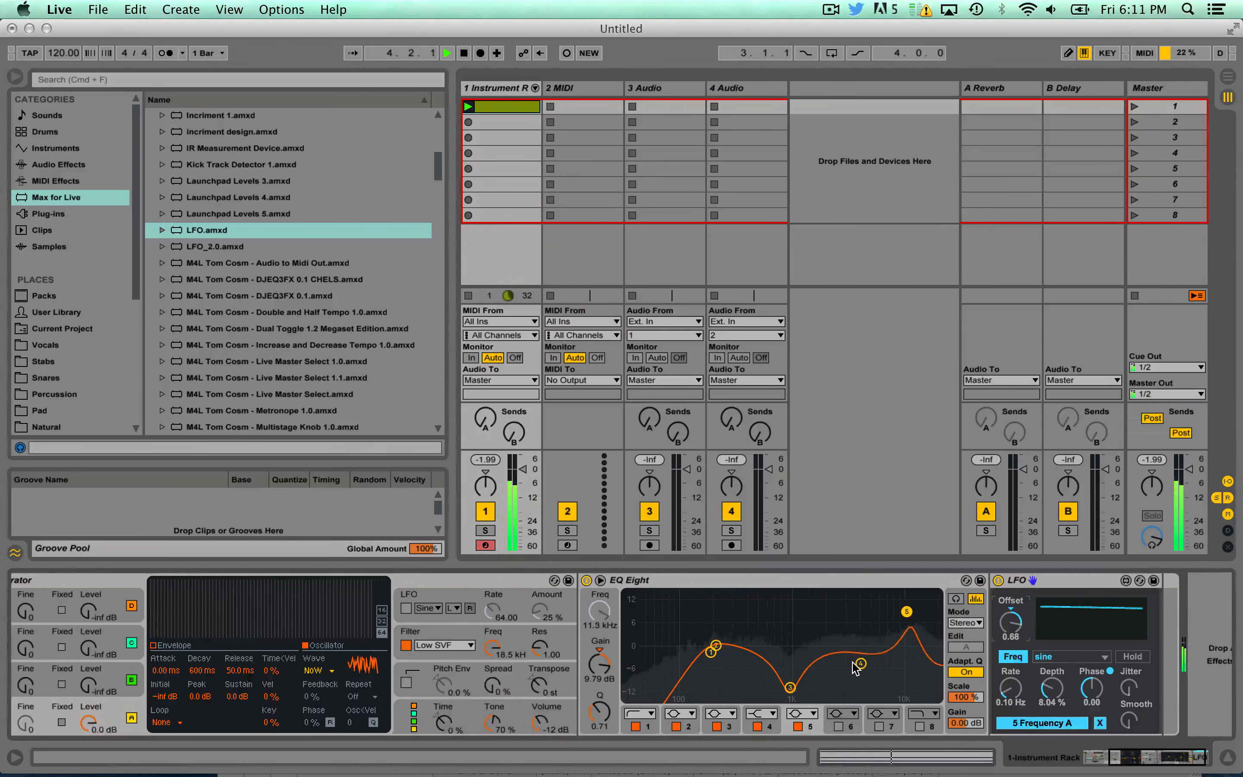
scroll(873, 663, "right", 2)
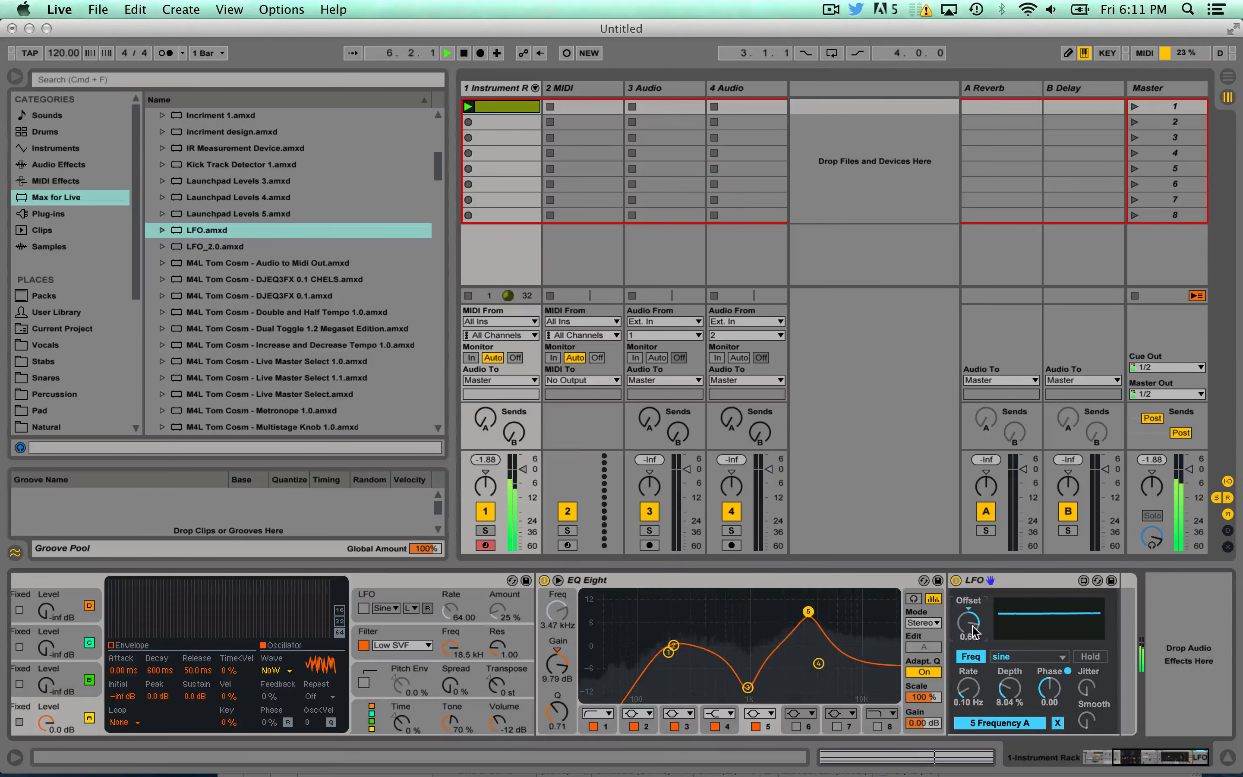
left_click_drag(969, 615, 969, 629)
key("space")
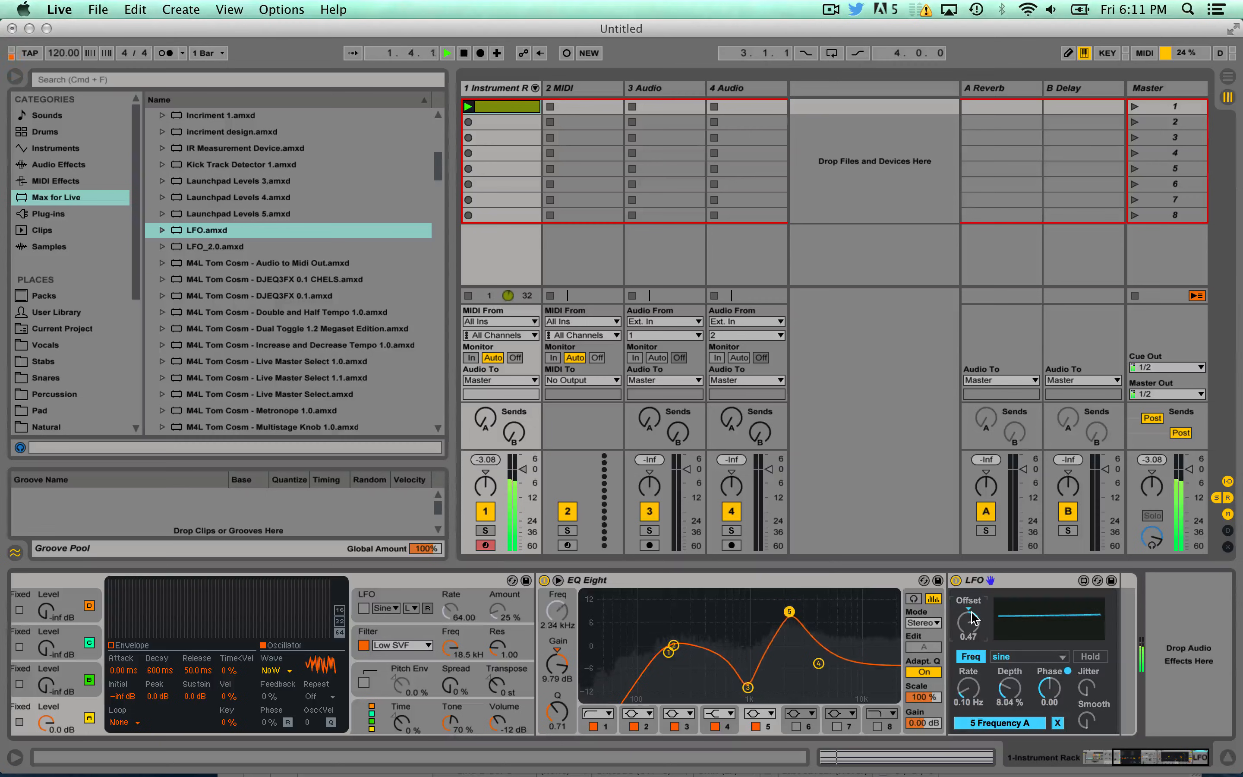
key("space")
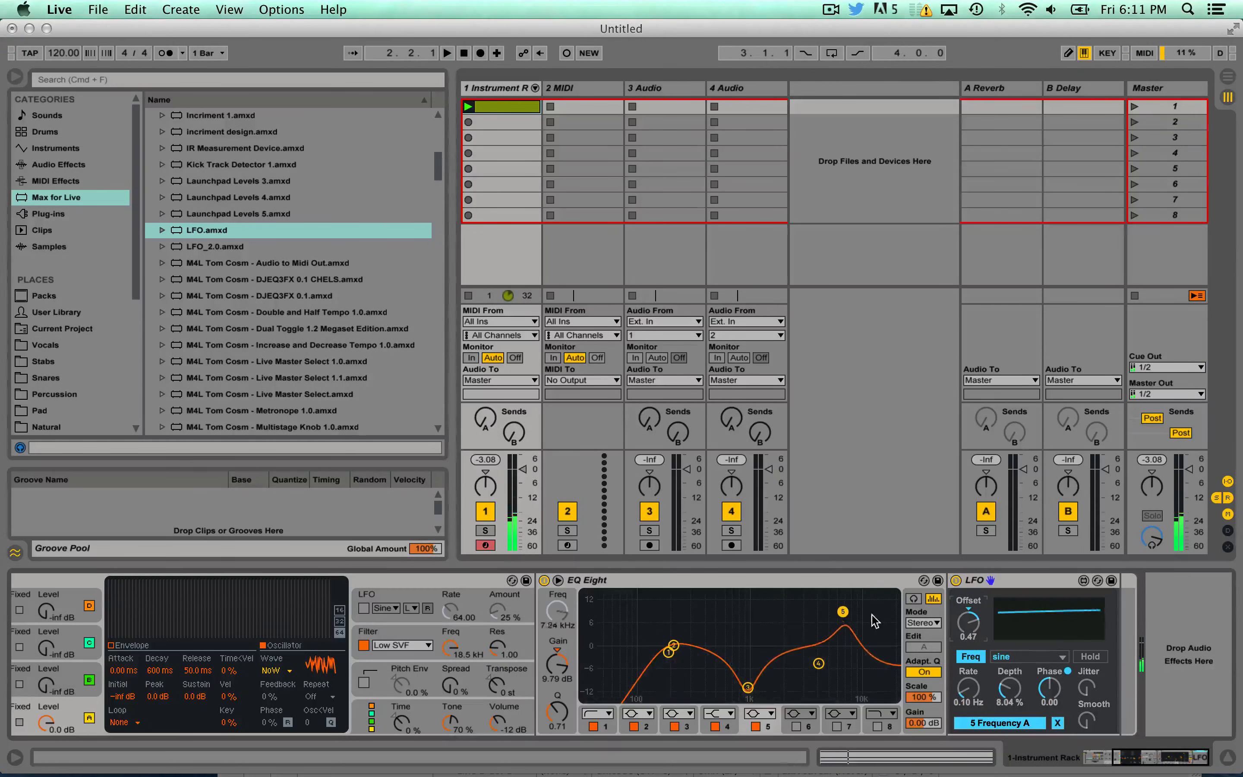
- Add an Auto Pan effect after the LFO in the Noise chain
left_click(57, 165)
left_click(267, 281)
left_click_drag(206, 164, 1113, 633)
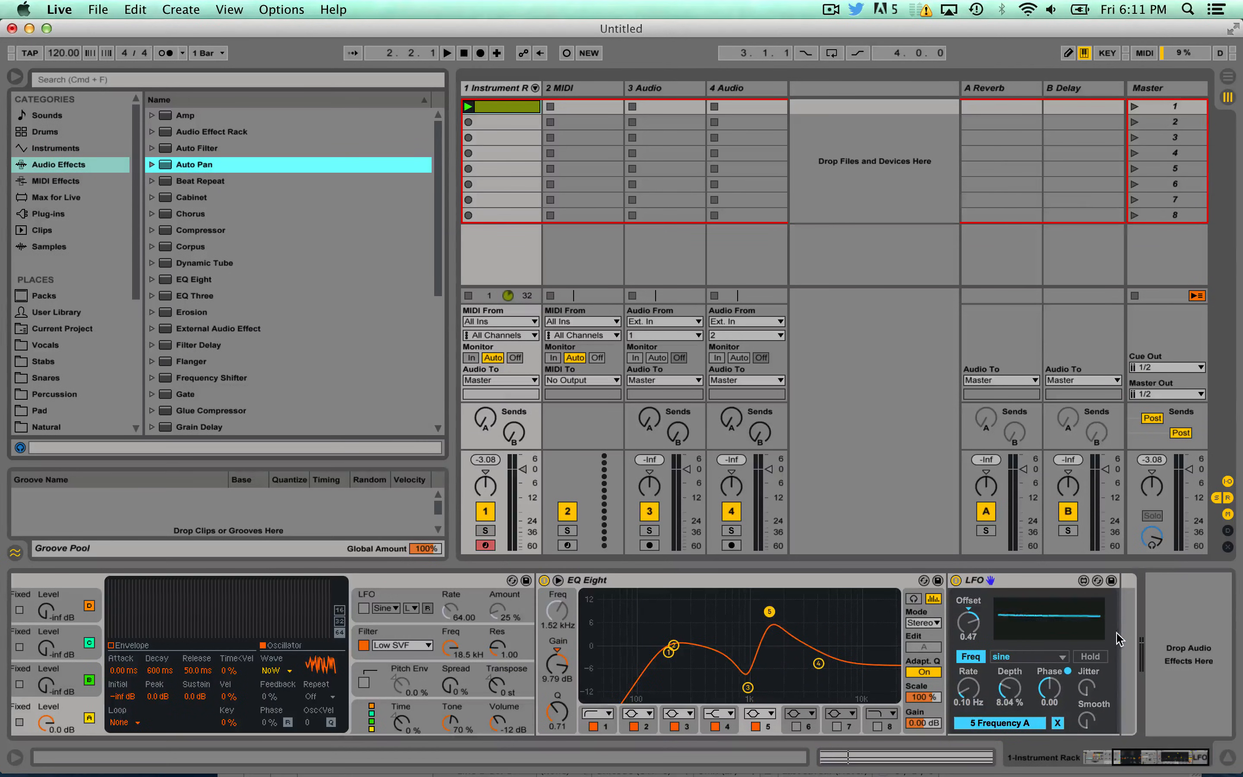
left_click_drag(181, 167, 1123, 619)
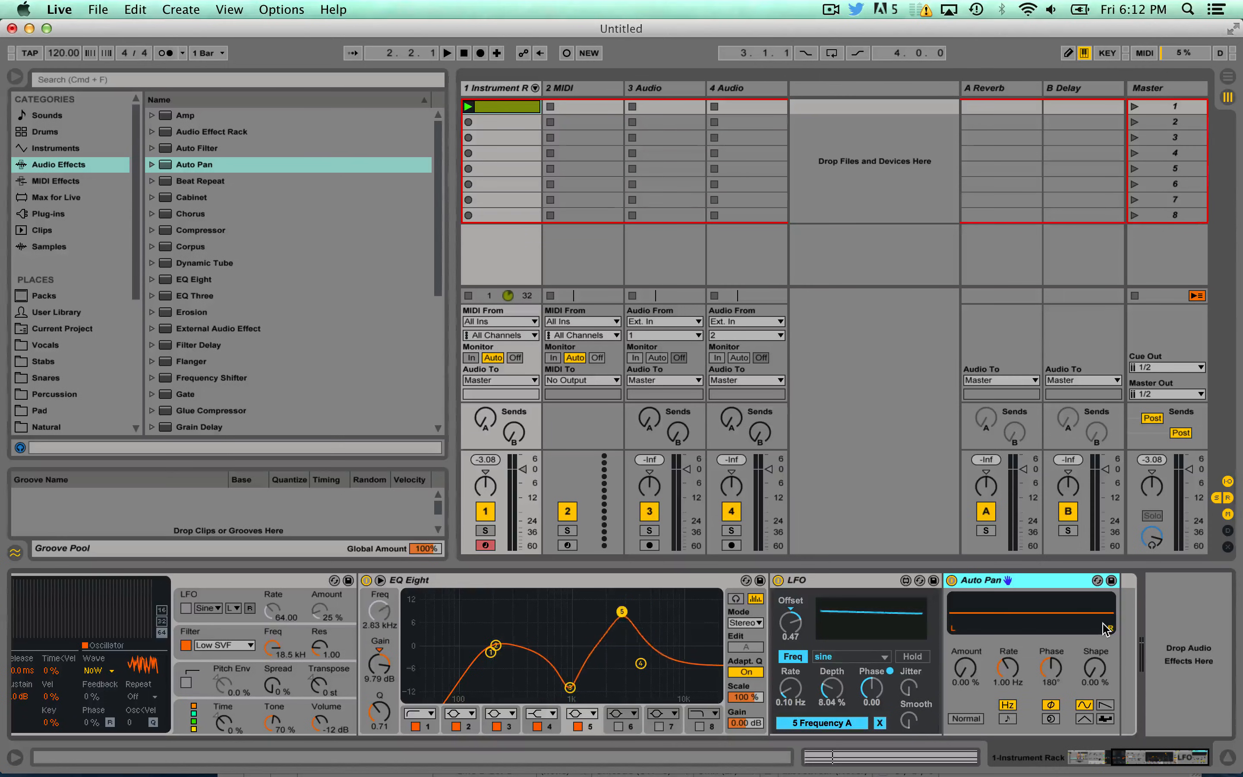
- Set Auto Pan's amount to 100 % and its rate to 2.86 Hz while listening
left_click_drag(963, 672, 962, 564)
key("space")
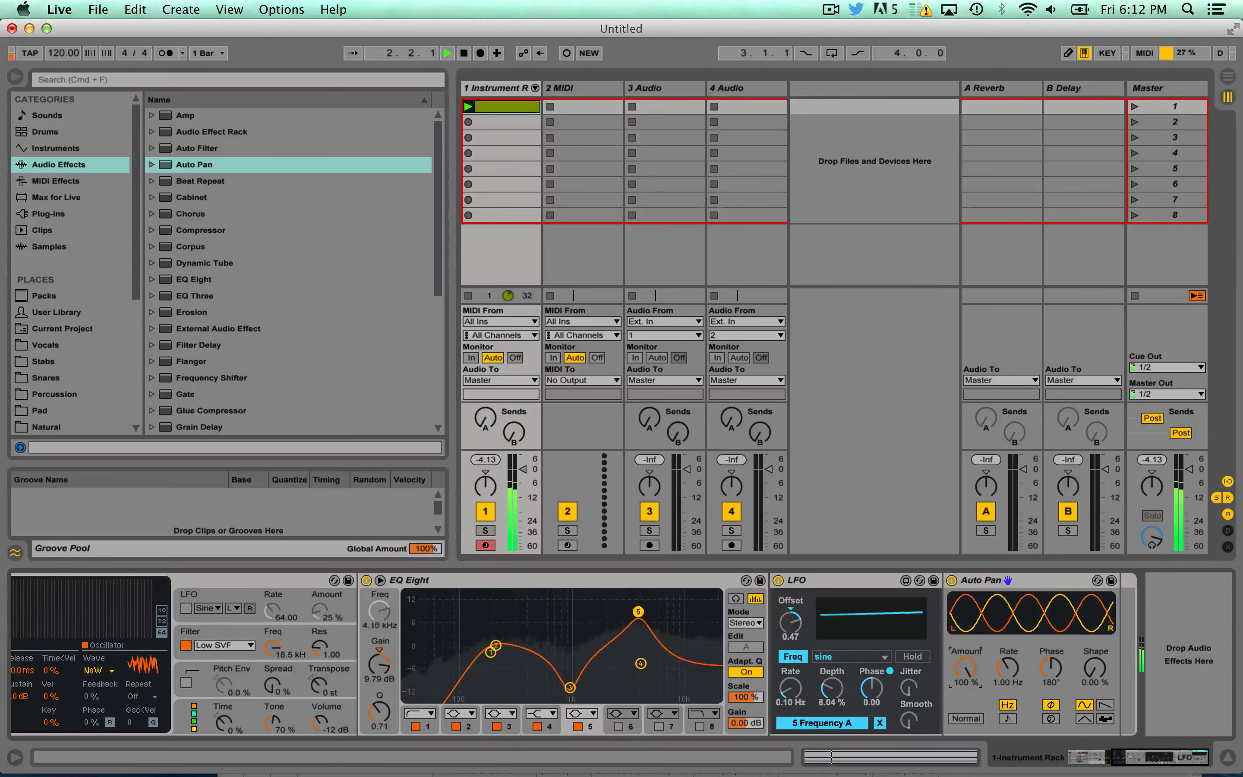
left_click_drag(1022, 669, 1022, 630)
key("space")
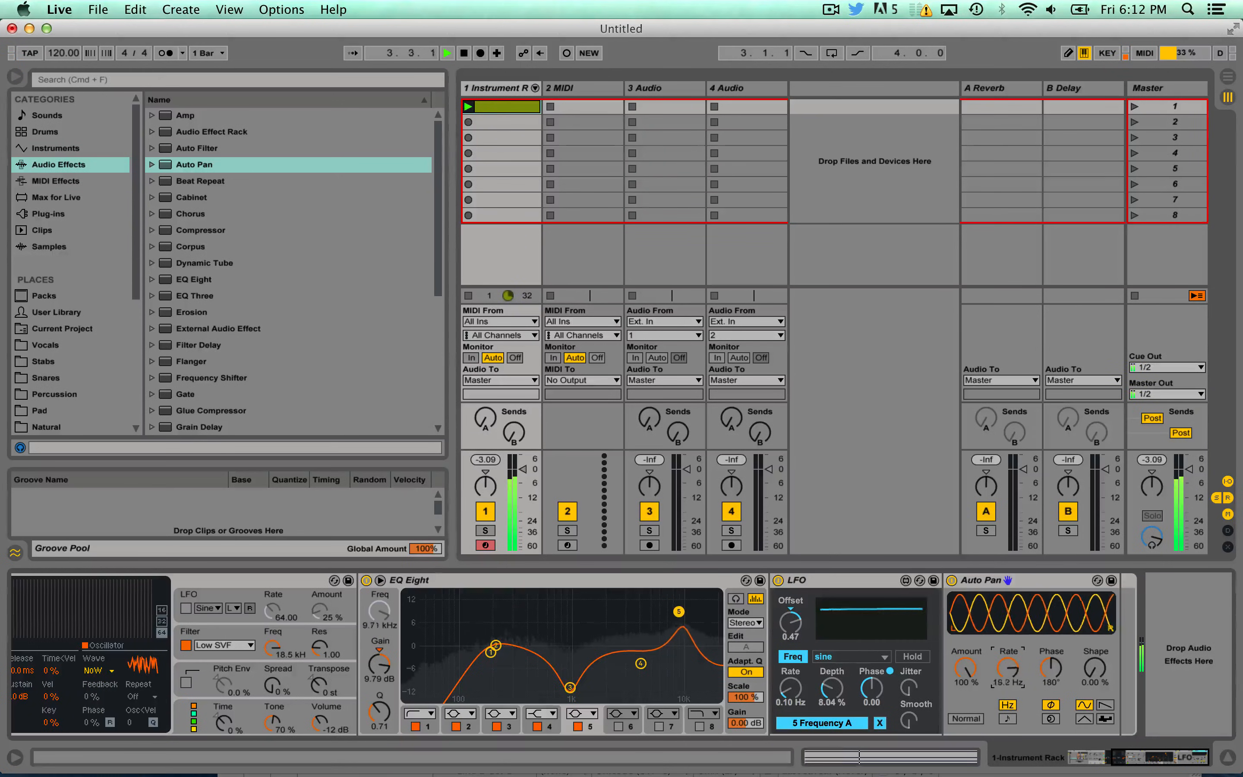
left_click_drag(1008, 669, 1008, 658)
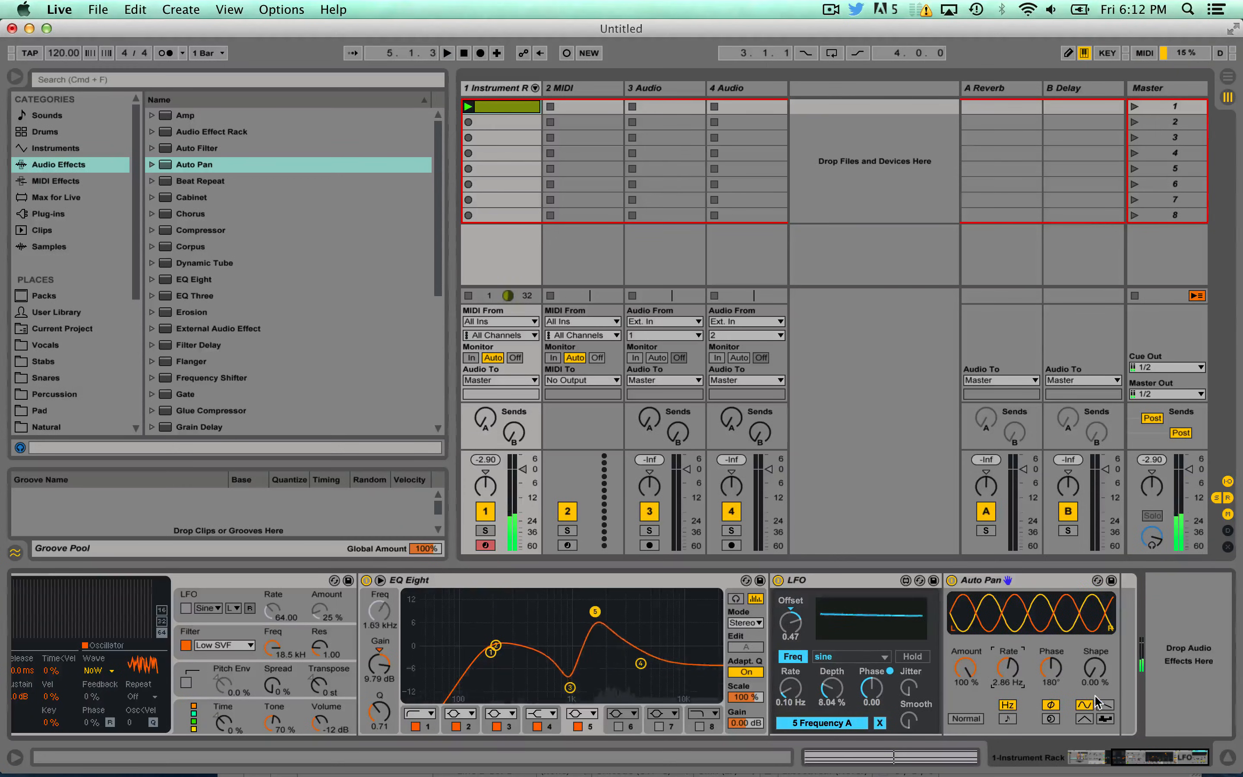
- Switch Auto Pan to the sawtooth waveform with a phase of 91.4° and a rate of 0.61 Hz
left_click(1104, 705)
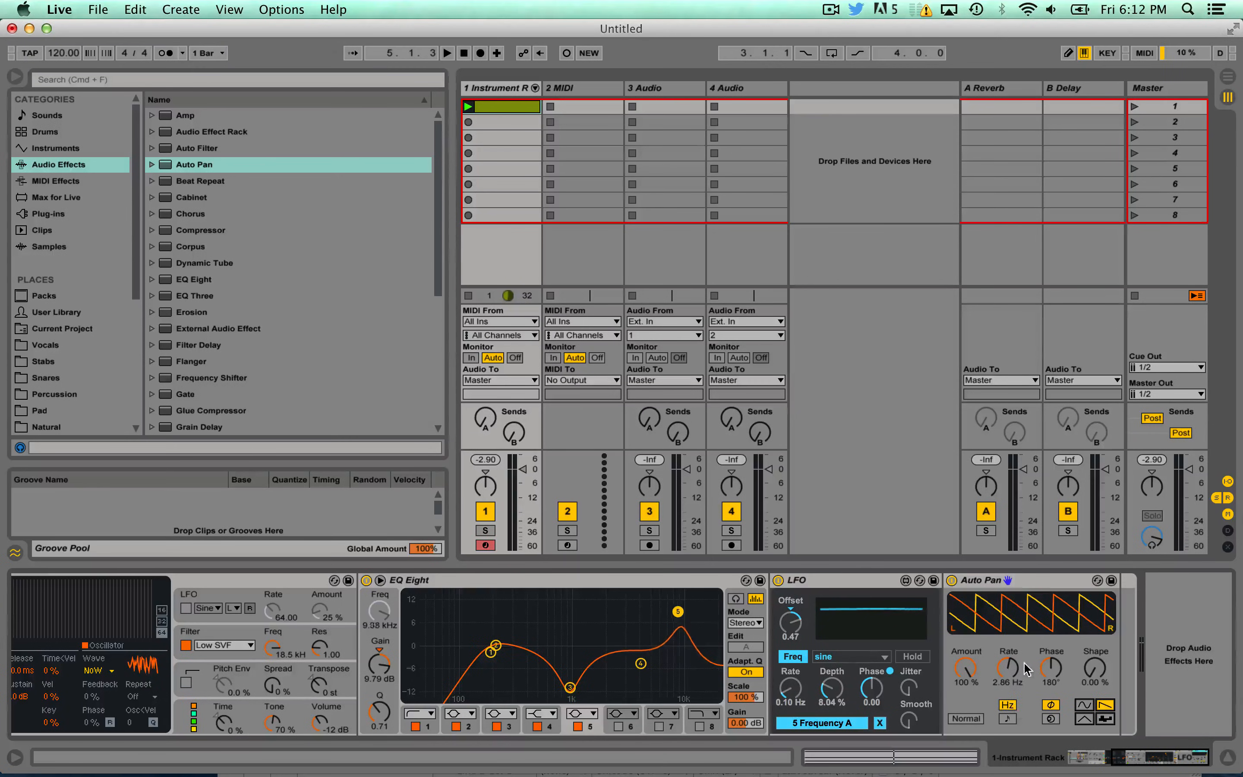
key("space")
left_click_drag(1008, 668, 995, 698)
key("space")
key("space")
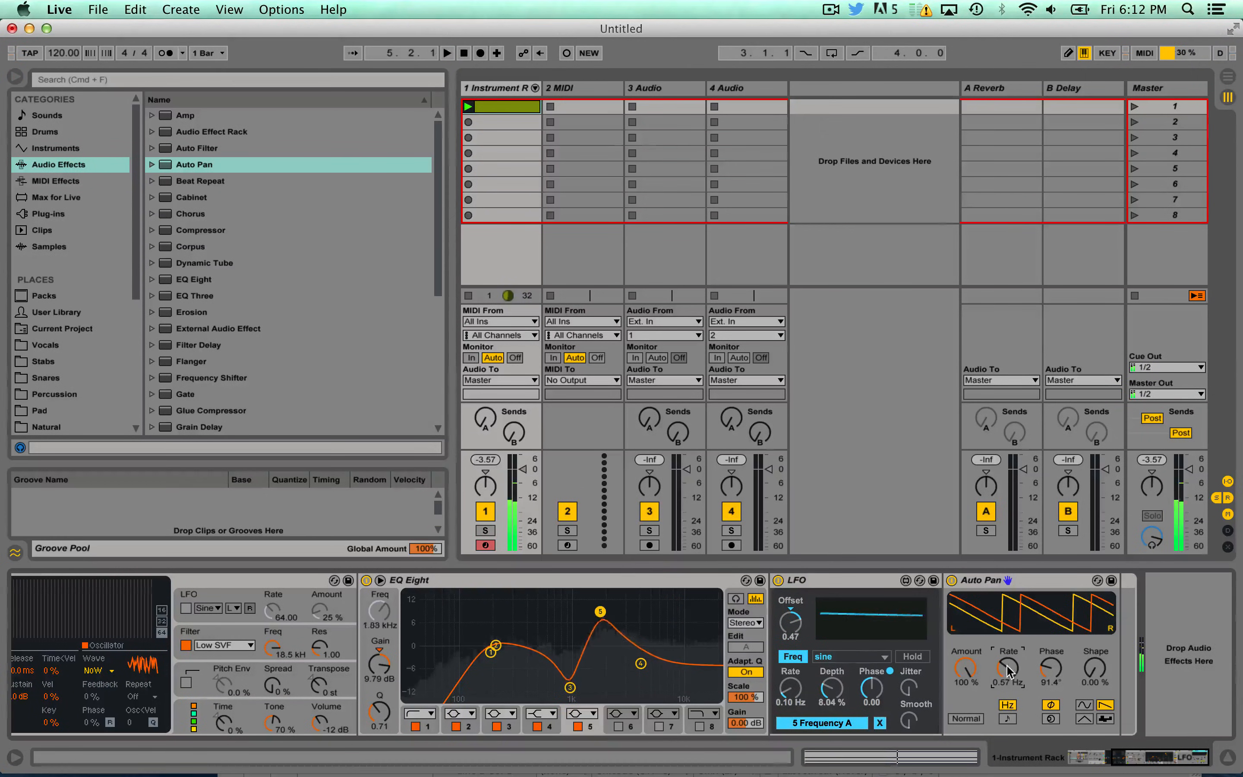
- Add a second LFO after Auto Pan and map it to Auto Pan's rate
left_click(54, 197)
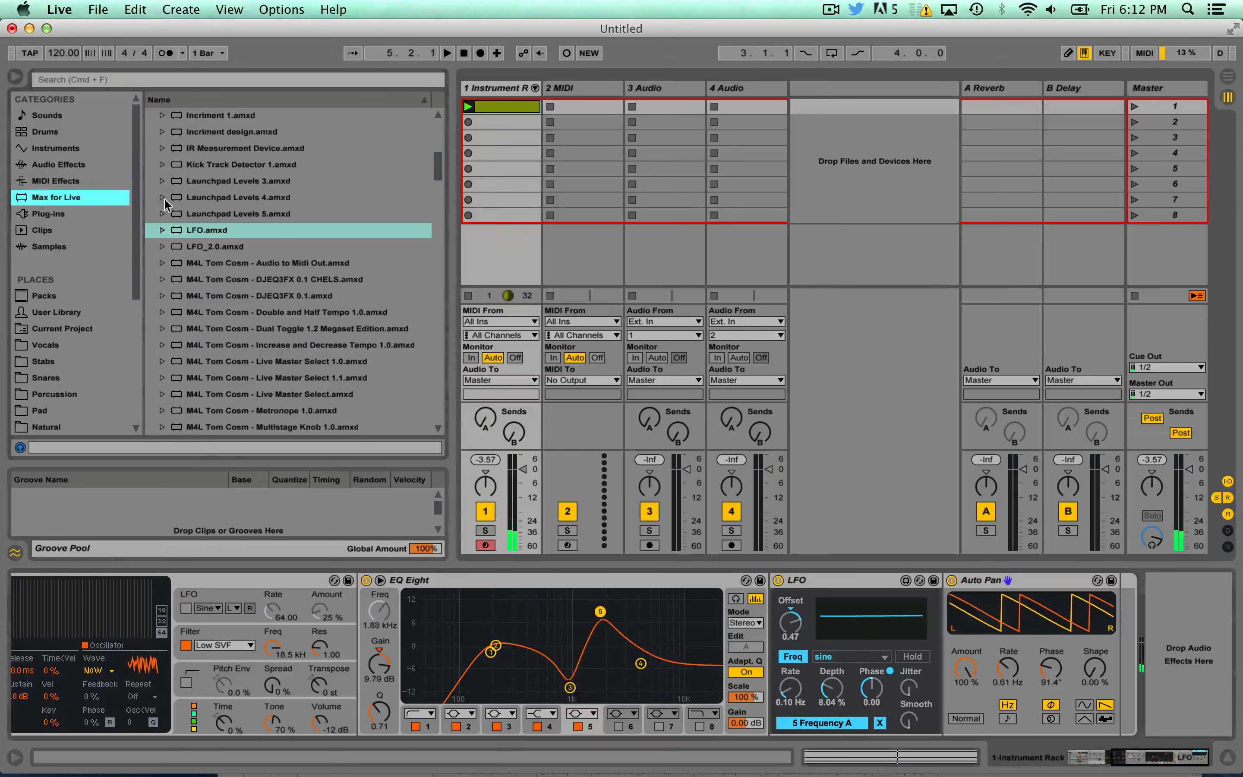
left_click_drag(190, 230, 1108, 634)
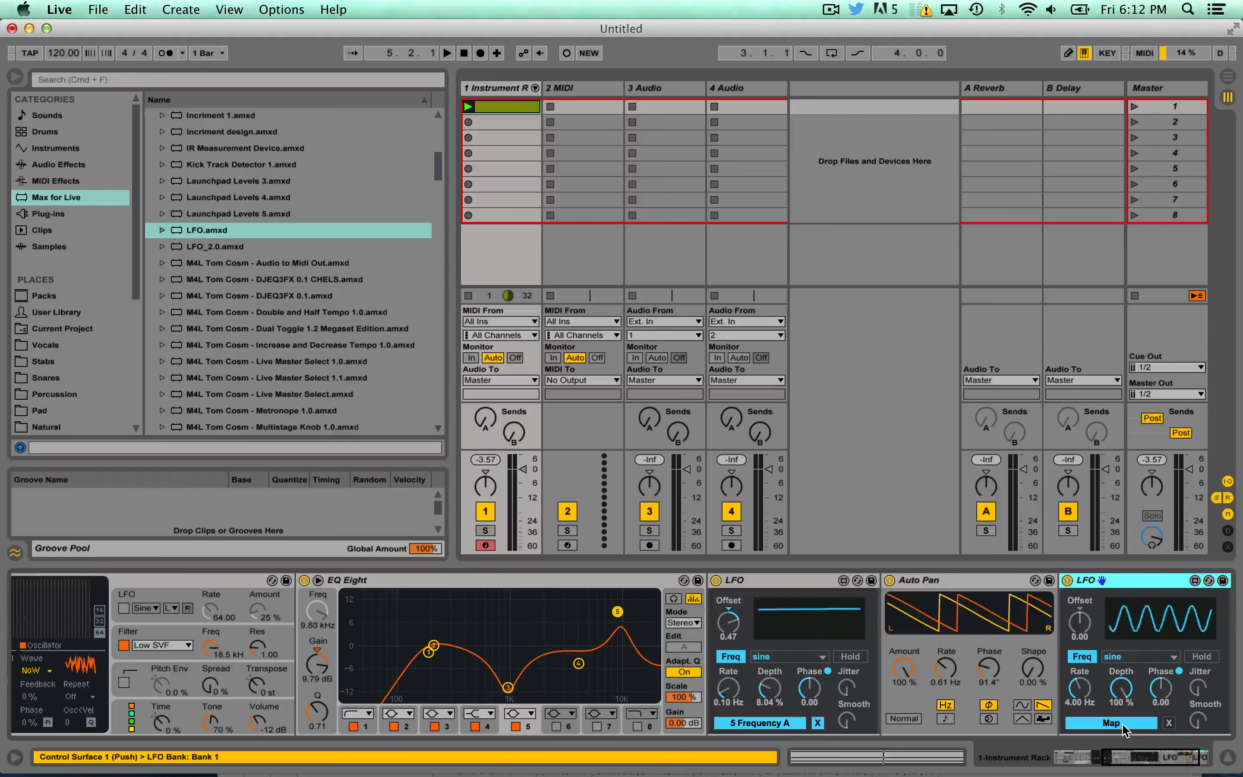
left_click(1122, 725)
left_click(947, 669)
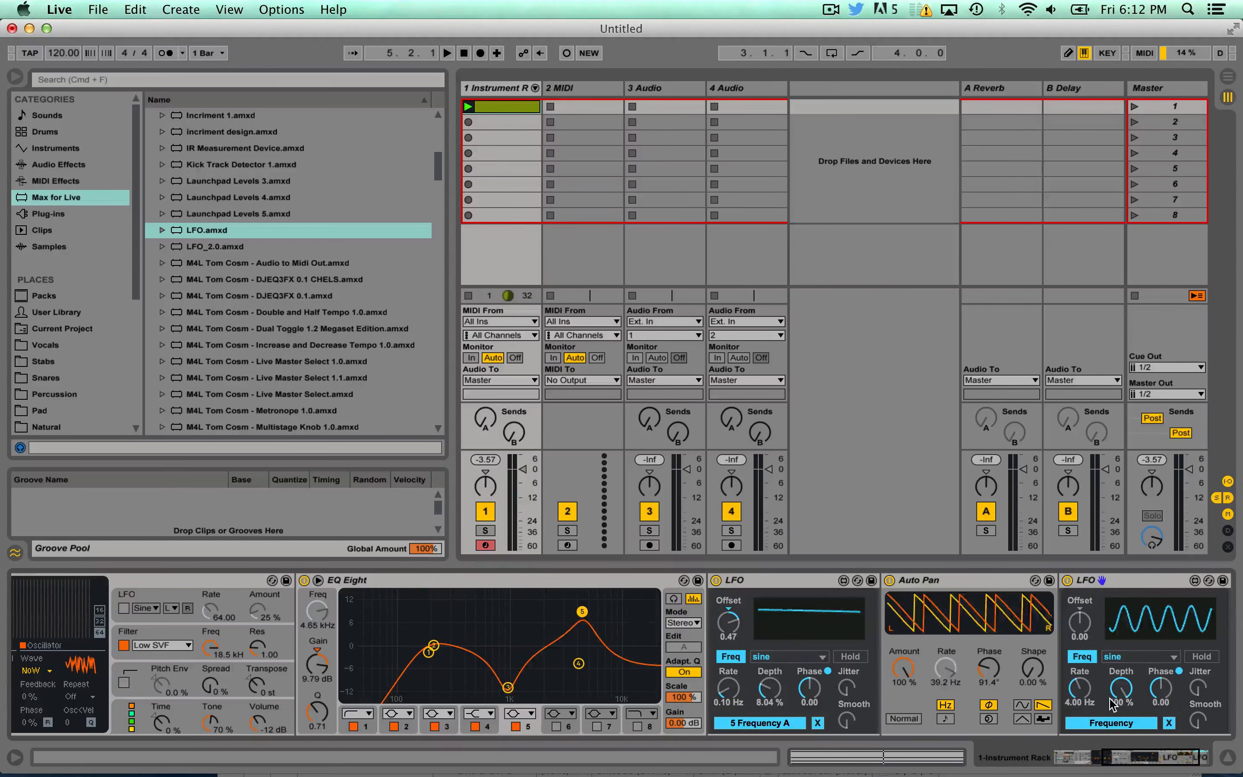
- Set the second LFO's rate to 0.05 Hz, depth to 25.4 % and offset to 0.36
left_click_drag(1081, 688, 1121, 734)
key("space")
left_click_drag(1084, 632, 1089, 634)
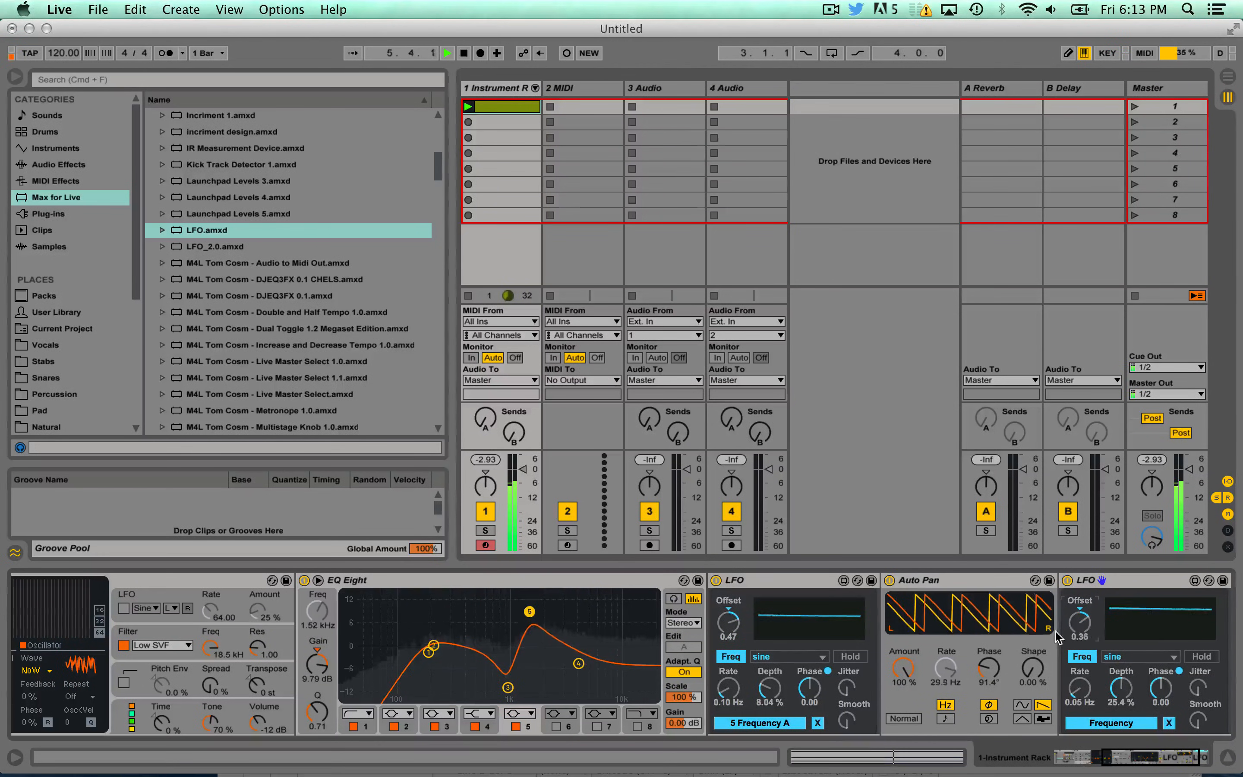
- Add a Flanger effect after the second LFO at the end of the Noise chain
scroll(1030, 655, "right", 5)
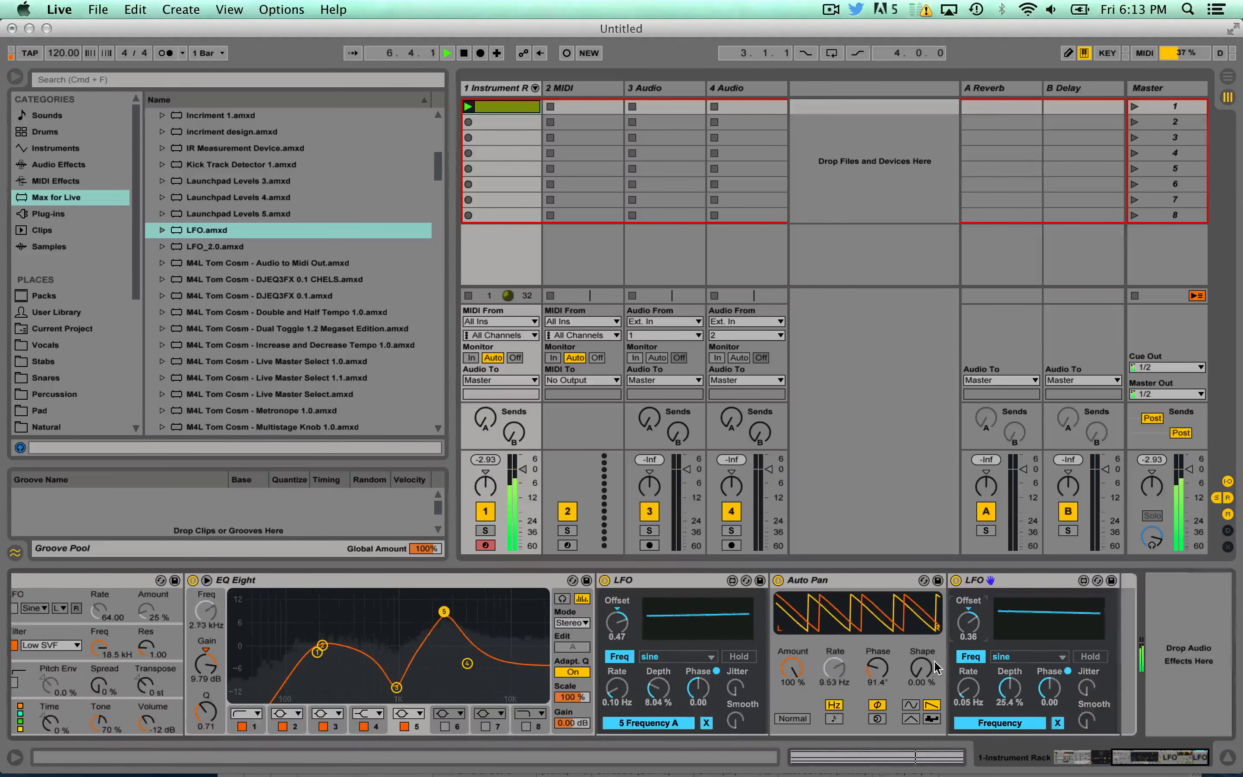
left_click(58, 164)
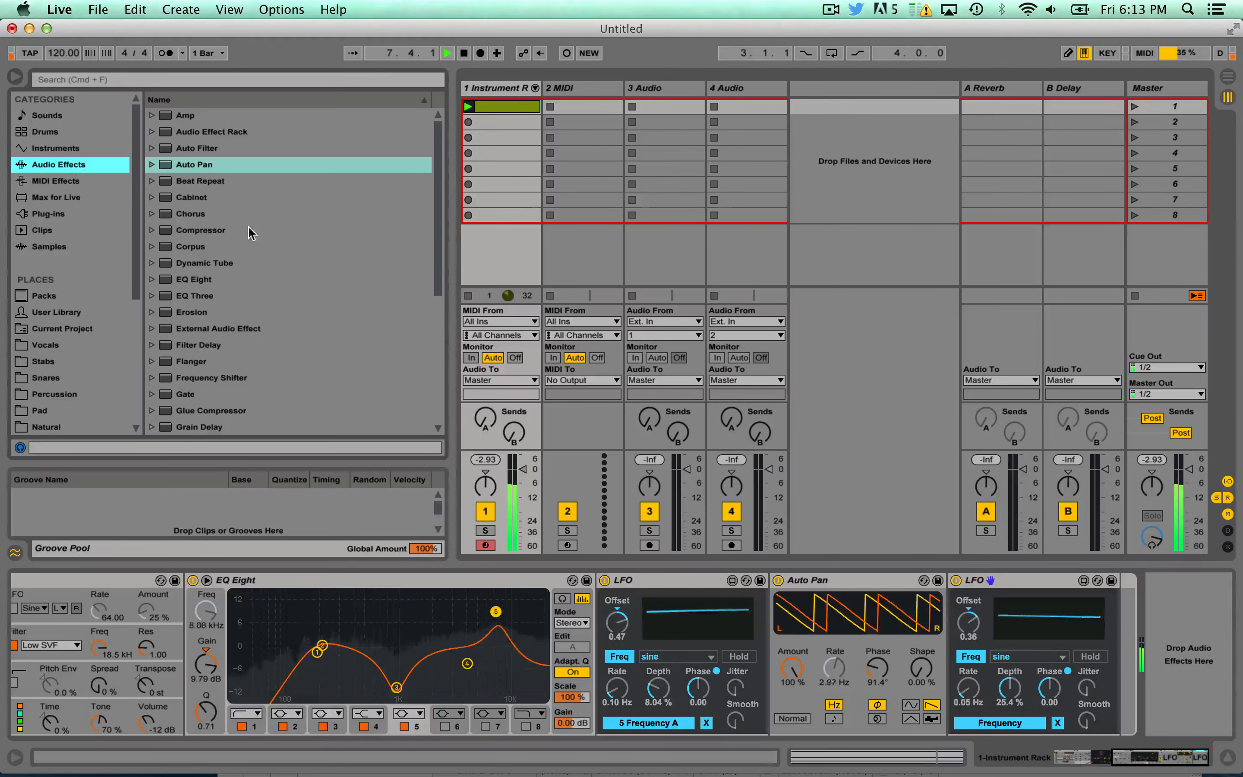
scroll(218, 277, "down", 2)
scroll(214, 285, "down", 1)
mouse_move(226, 279)
left_mouse_down()
mouse_move(1119, 626)
mouse_move(1113, 643)
mouse_move(1108, 632)
left_mouse_up()
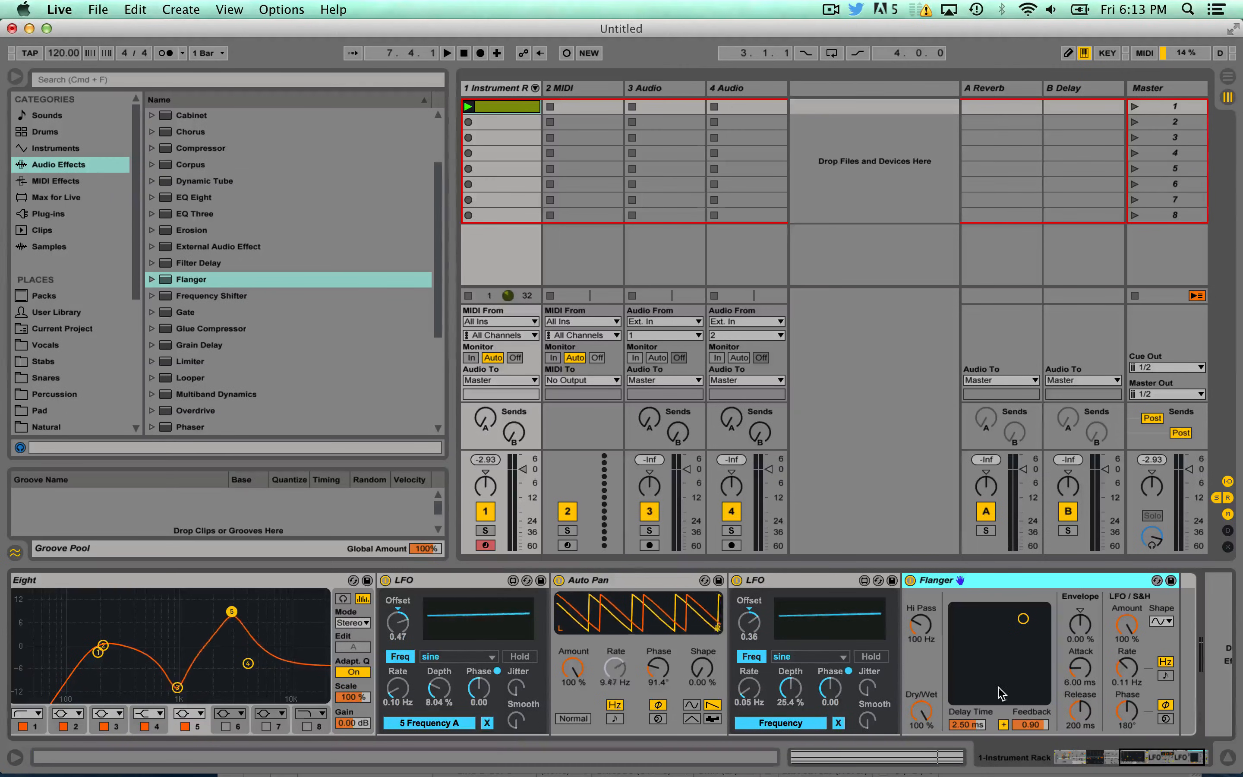
- Set the Flanger's LFO rate to 0.04 Hz, delay time to 2.30 ms and feedback to 0.66
key("space")
left_click_drag(1128, 667, 1127, 683)
left_click_drag(1024, 654, 1022, 642)
key("space")
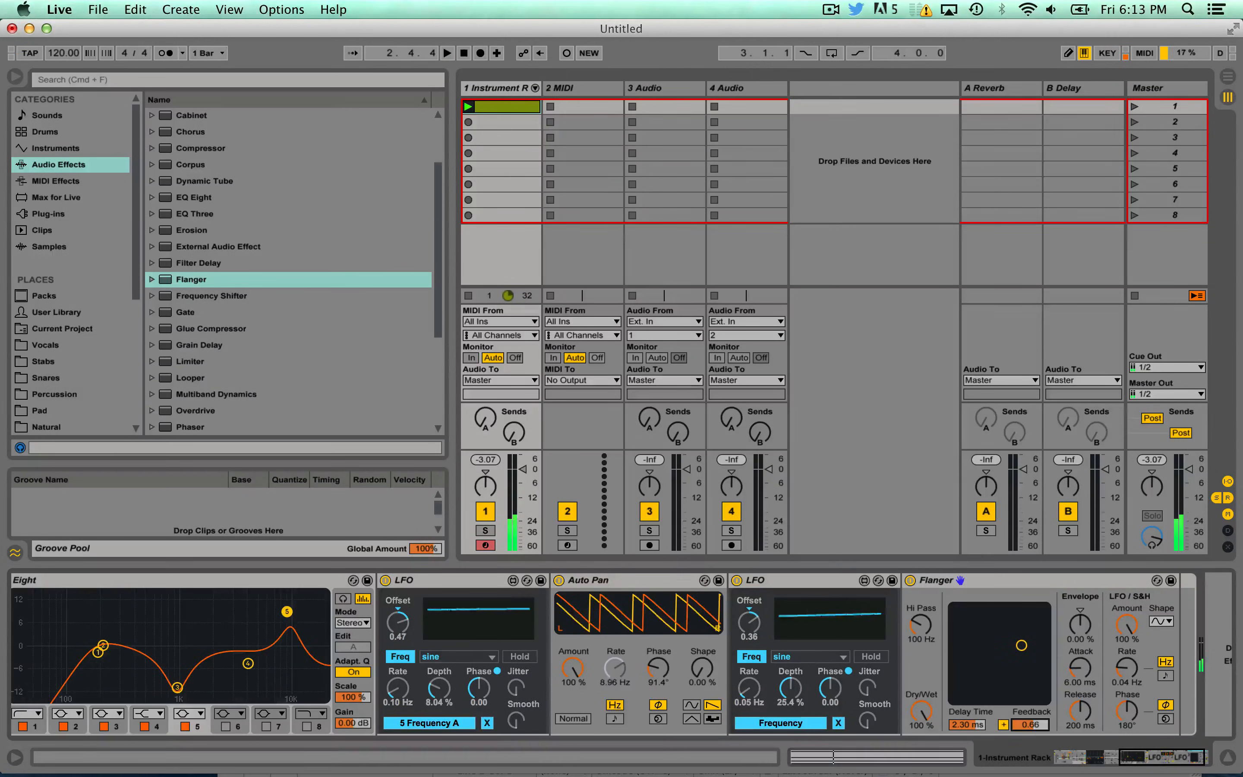
- Fine-tune the Flanger's feedback and LFO rate by ear during playback
mouse_move(1030, 723)
left_mouse_down()
mouse_move(1030, 691)
mouse_move(1030, 713)
left_mouse_up()
key("space")
left_click_drag(1127, 673, 1127, 680)
left_click_drag(1034, 725, 1033, 722)
- Lower the Noise chain's volume to -22.6 dB, play the full mix and select the Instrument Rack track
scroll(591, 668, "left", 15)
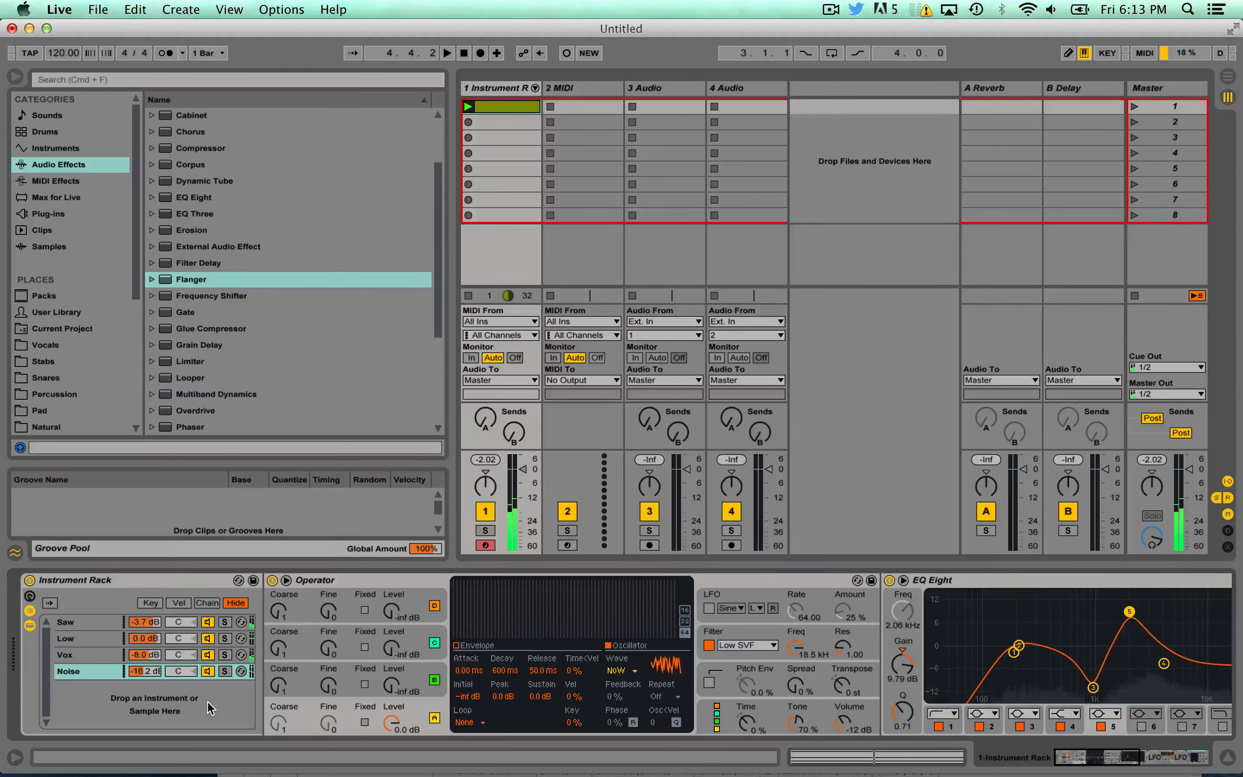
left_click_drag(135, 672, 136, 682)
key("space")
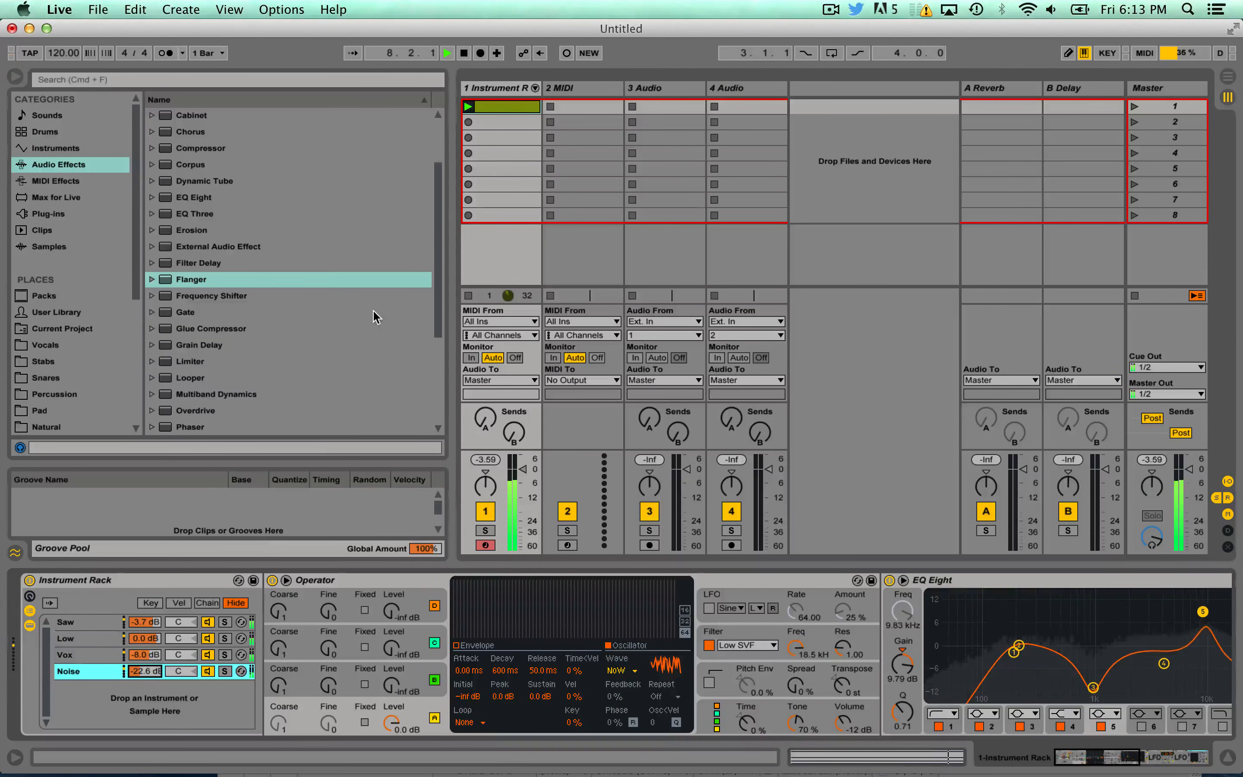
left_click(503, 89)
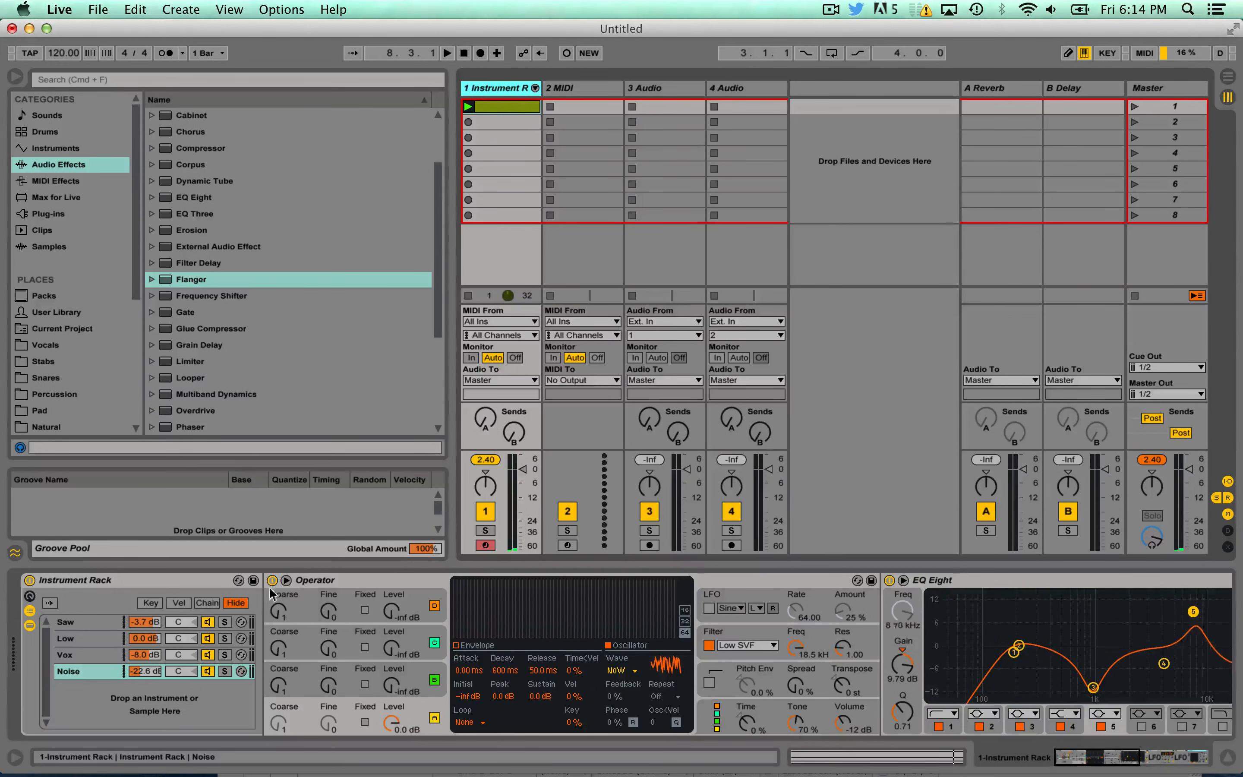
- Show the Instrument Rack's macro controls and raise Macro 1 to 81
left_click(30, 597)
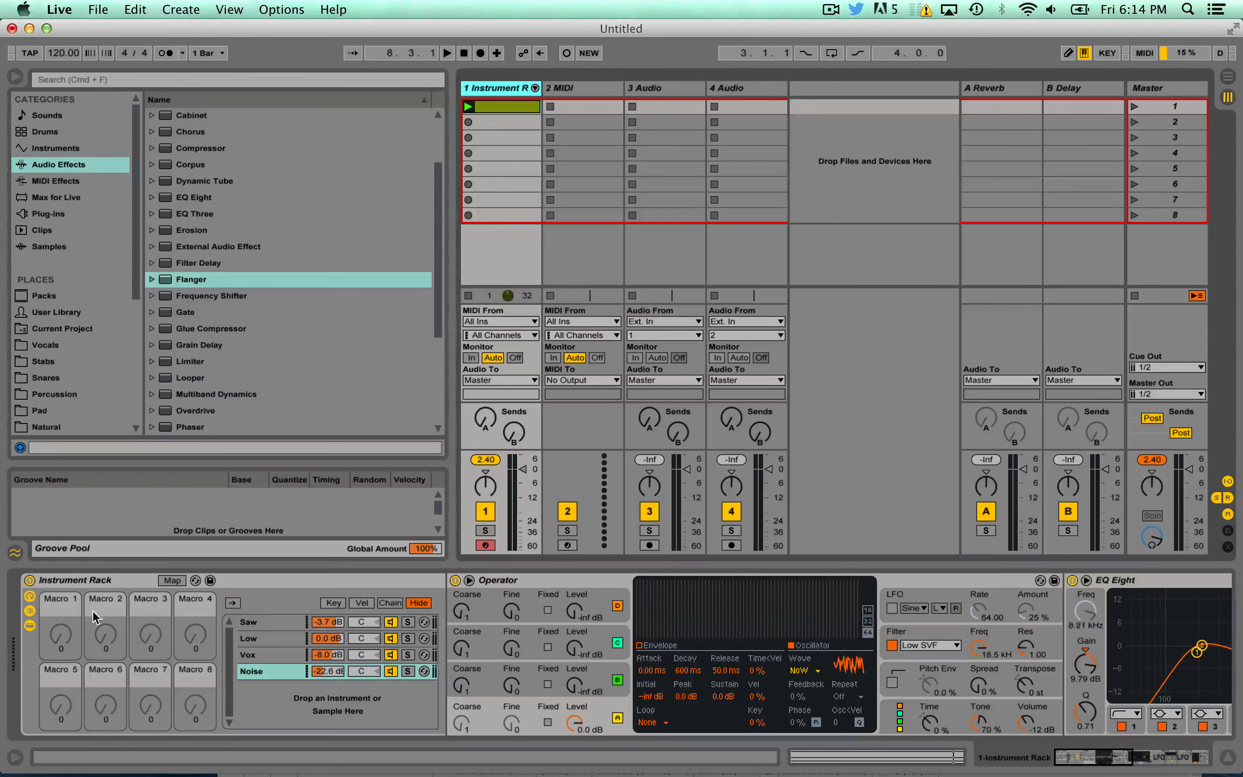
left_click_drag(60, 635, 61, 534)
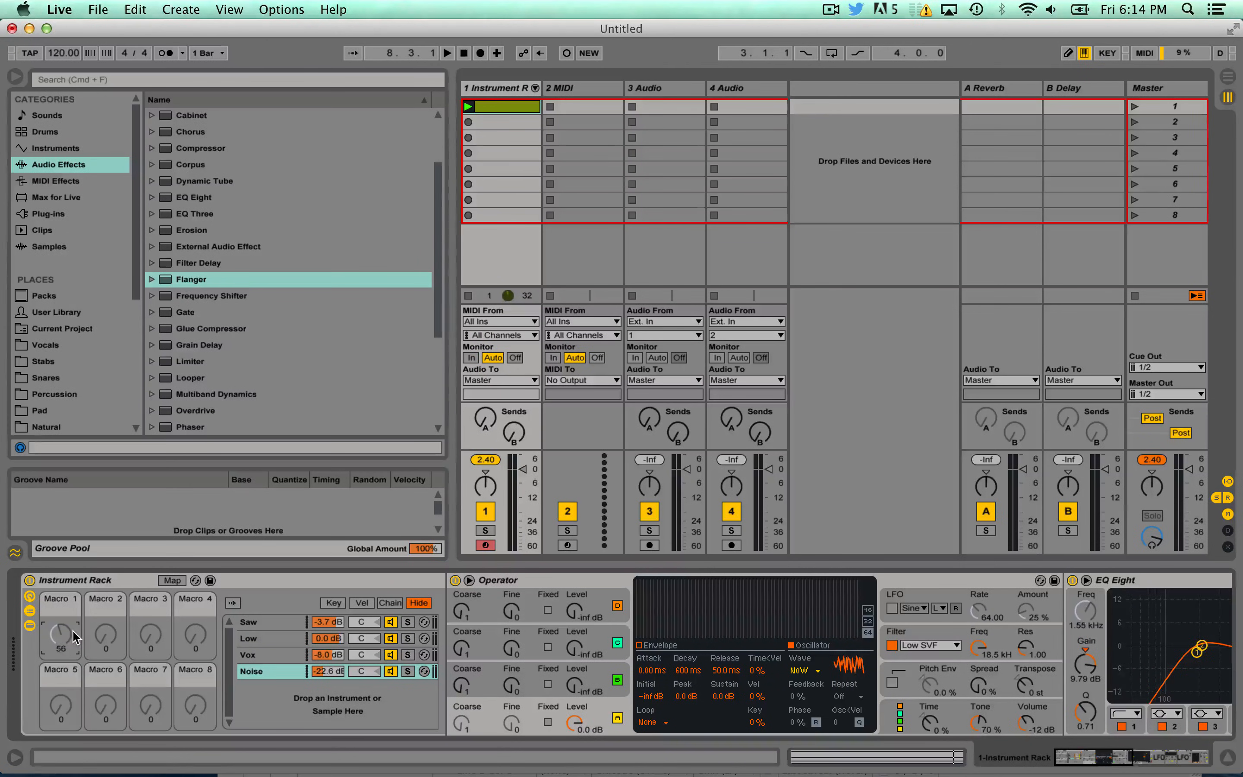
left_click_drag(63, 637, 63, 604)
left_click_drag(61, 638, 61, 617)
- Select the Saw chain and lower its Operator filter frequency to 1.60 kHz during playback
left_click(274, 623)
left_click(983, 645)
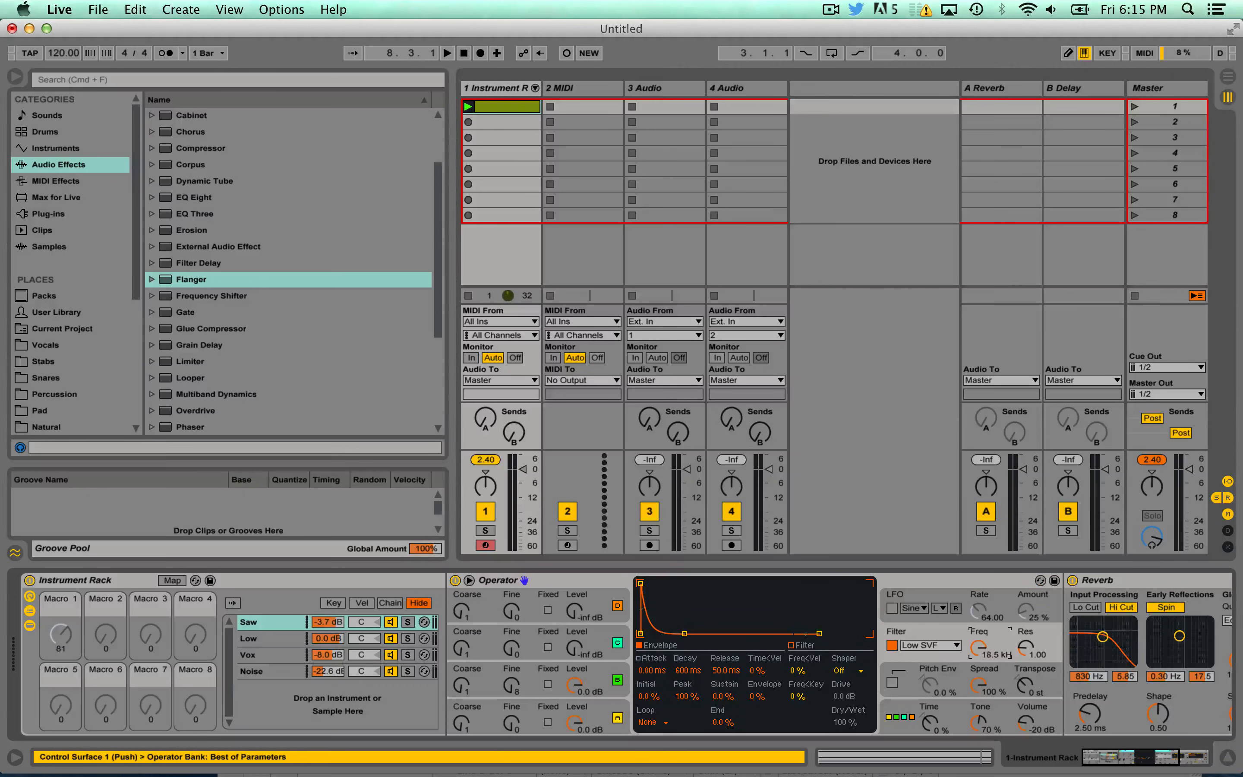
key("space")
mouse_move(980, 651)
left_mouse_down()
mouse_move(980, 725)
mouse_move(981, 654)
left_mouse_up()
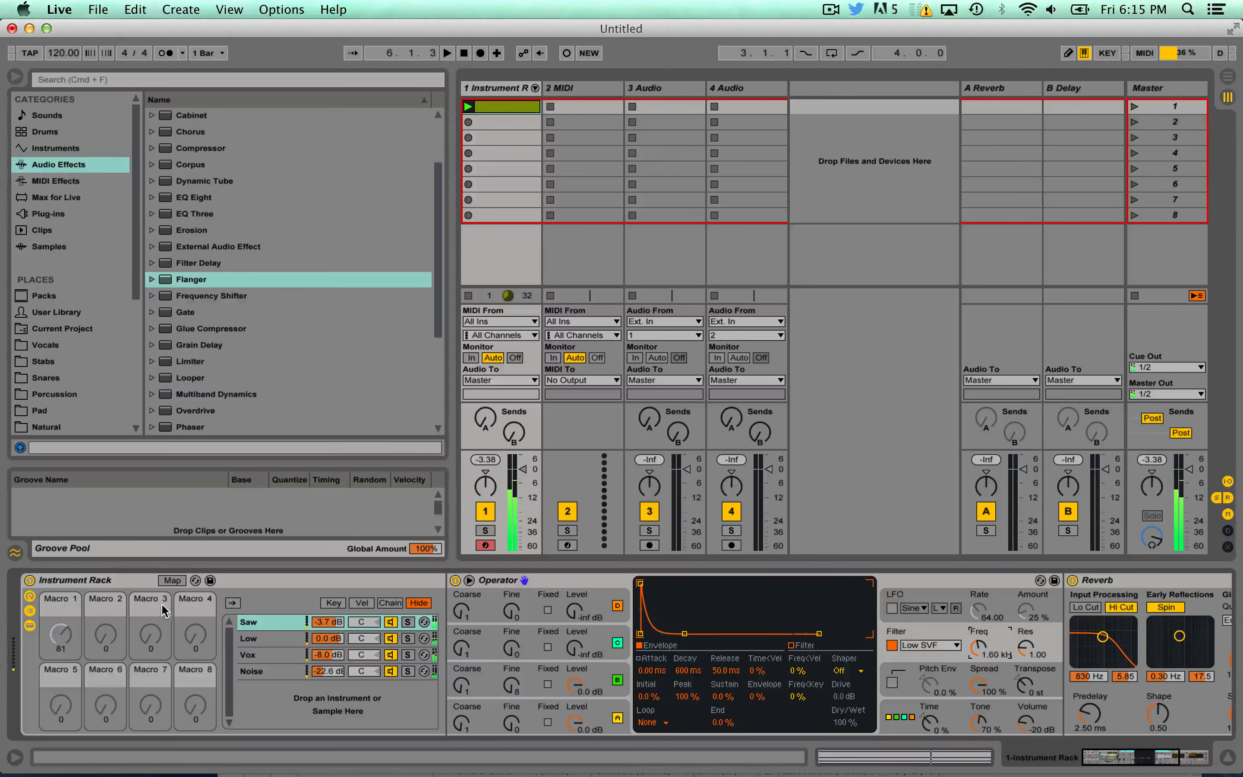
- Map the Saw chain Operator's filter frequency to Macro 1, leave mapping mode and sweep the macro during playback
left_click(168, 581)
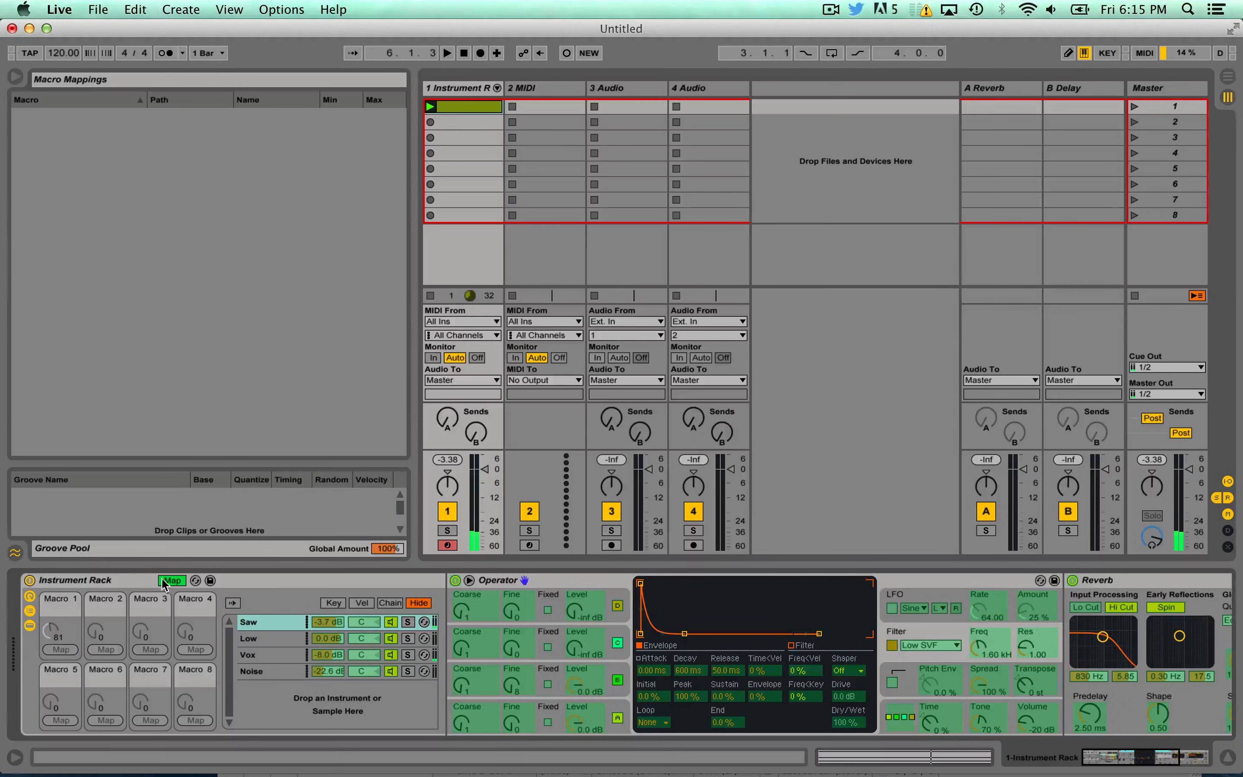
left_click(980, 648)
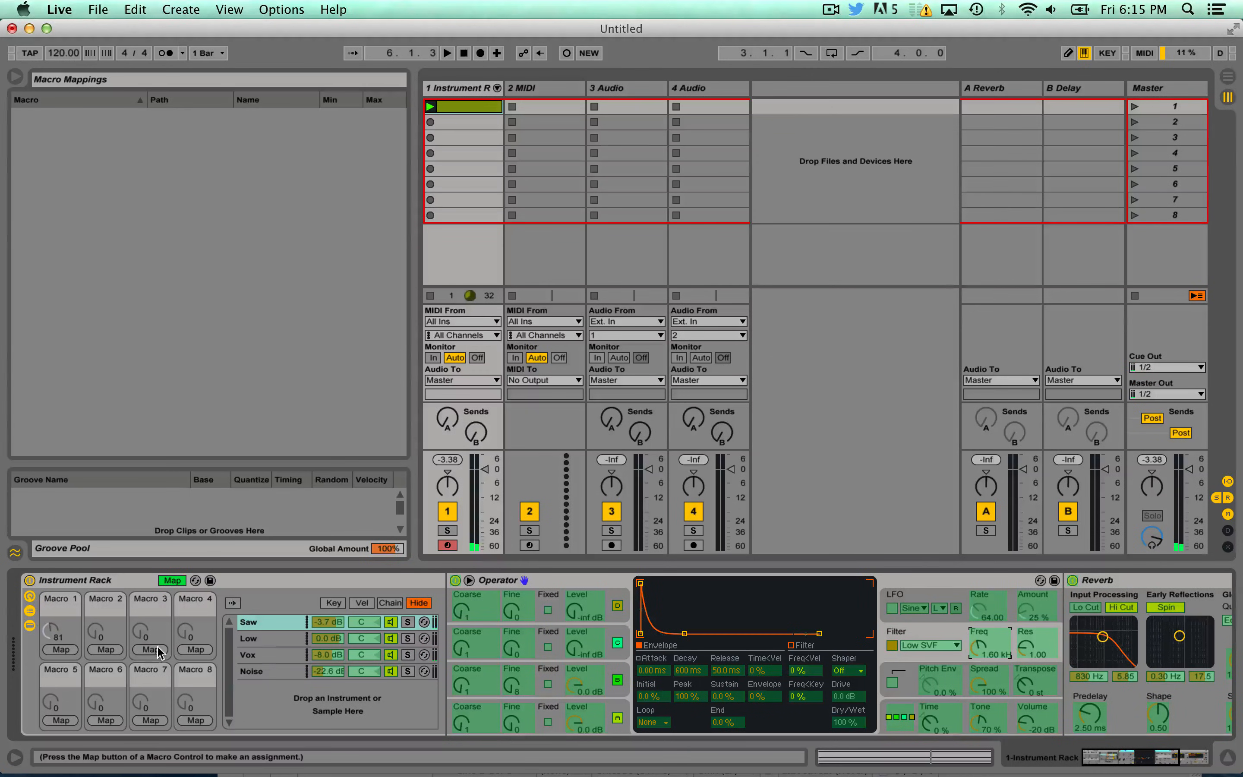
left_click(60, 650)
left_click_drag(53, 633, 53, 658)
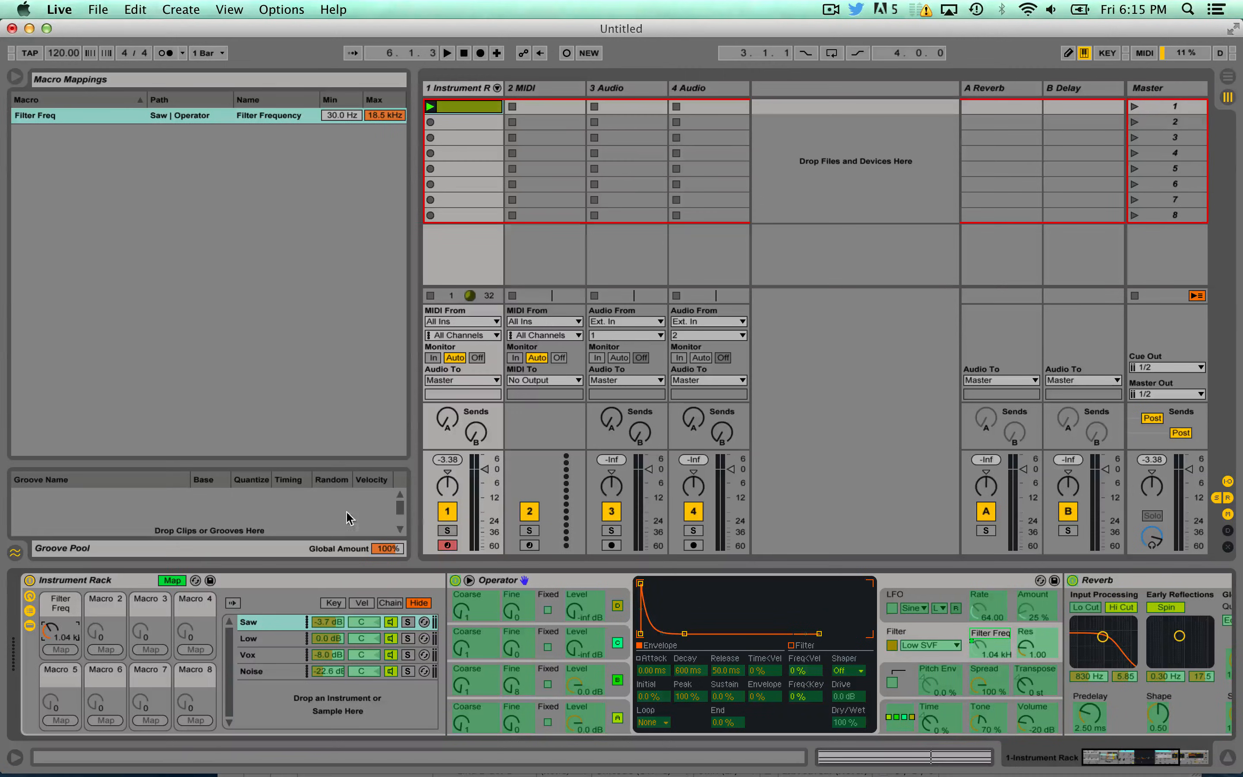
left_click(172, 580)
key("space")
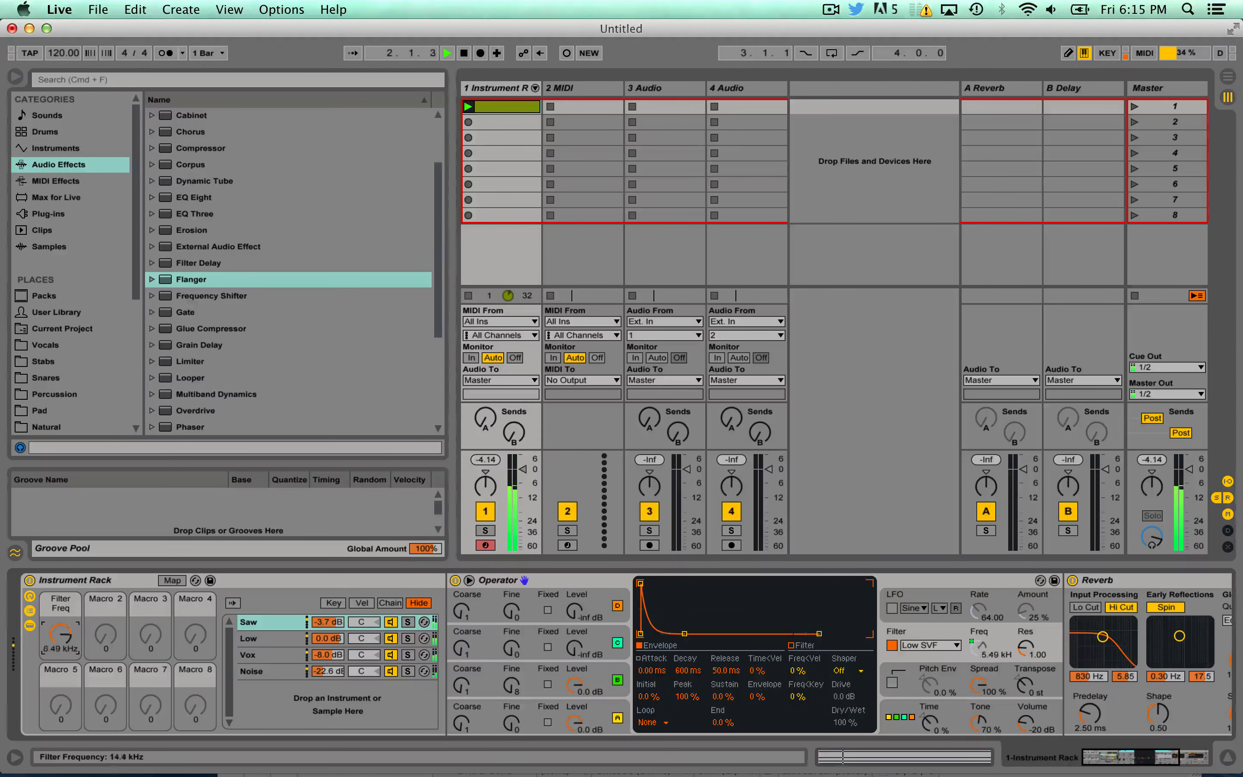
key("space")
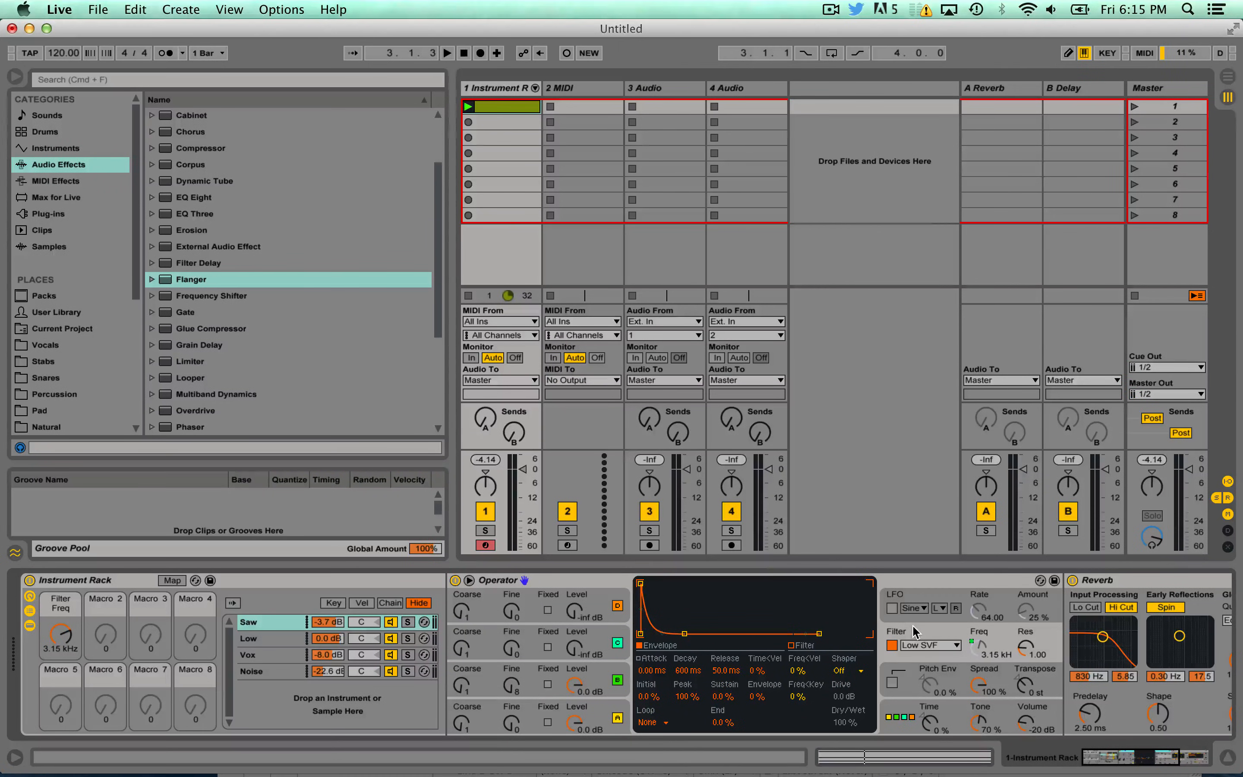
- Set the Saw Operator's filter to High 12dB with resonance 3.29 and sweep Macro 1 up to 18.5 kHz during playback
left_click(792, 646)
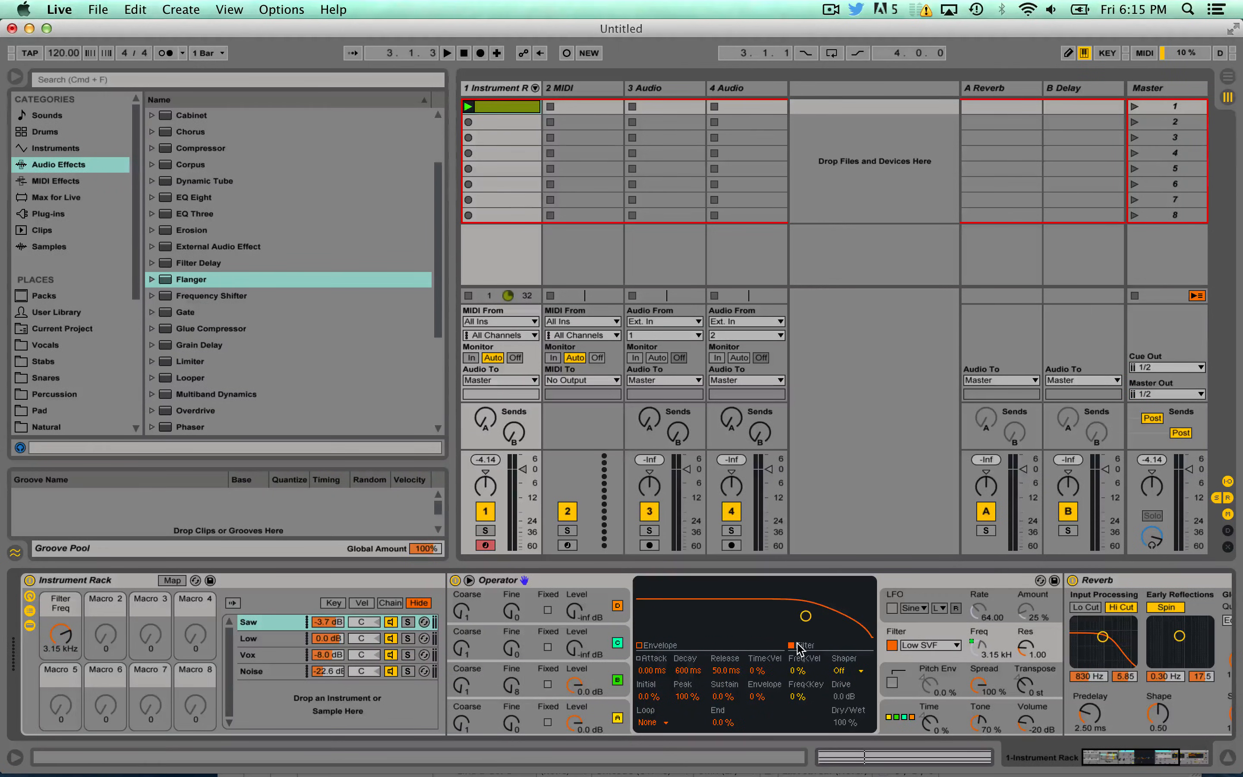
left_click(905, 650)
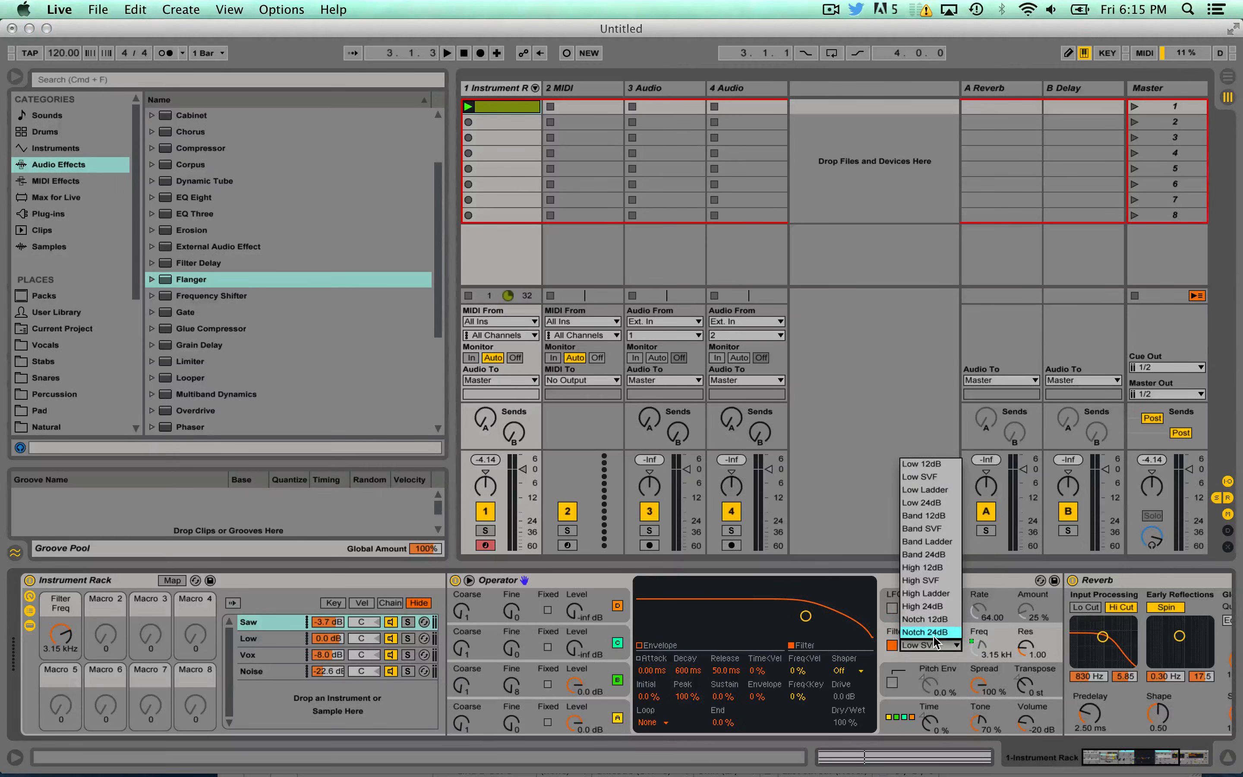
left_click(934, 568)
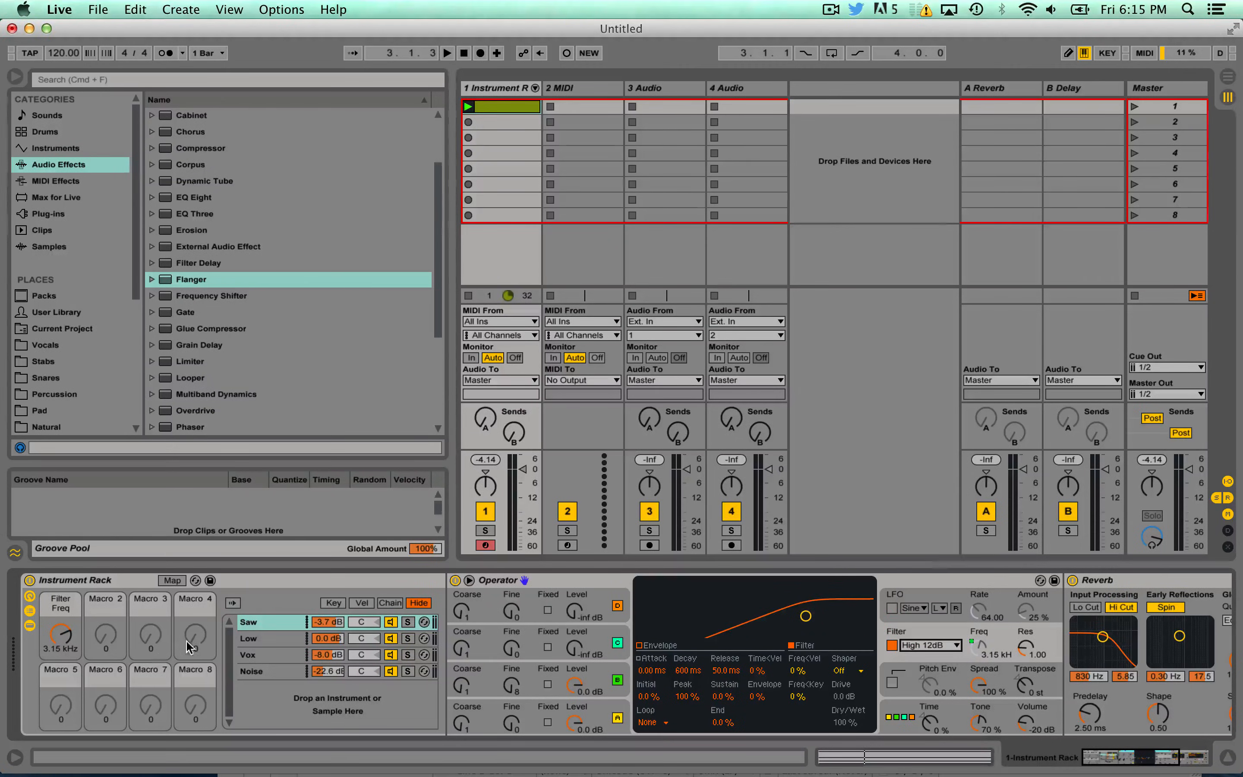
left_click_drag(1035, 648, 1036, 620)
key("space")
mouse_move(56, 627)
left_mouse_down()
mouse_move(56, 701)
mouse_move(57, 607)
left_mouse_up()
- Try the Band 12dB filter type on the Saw Operator with resonance 3.84, sweeping Macro 1 down to 564 Hz during playback
left_click(941, 645)
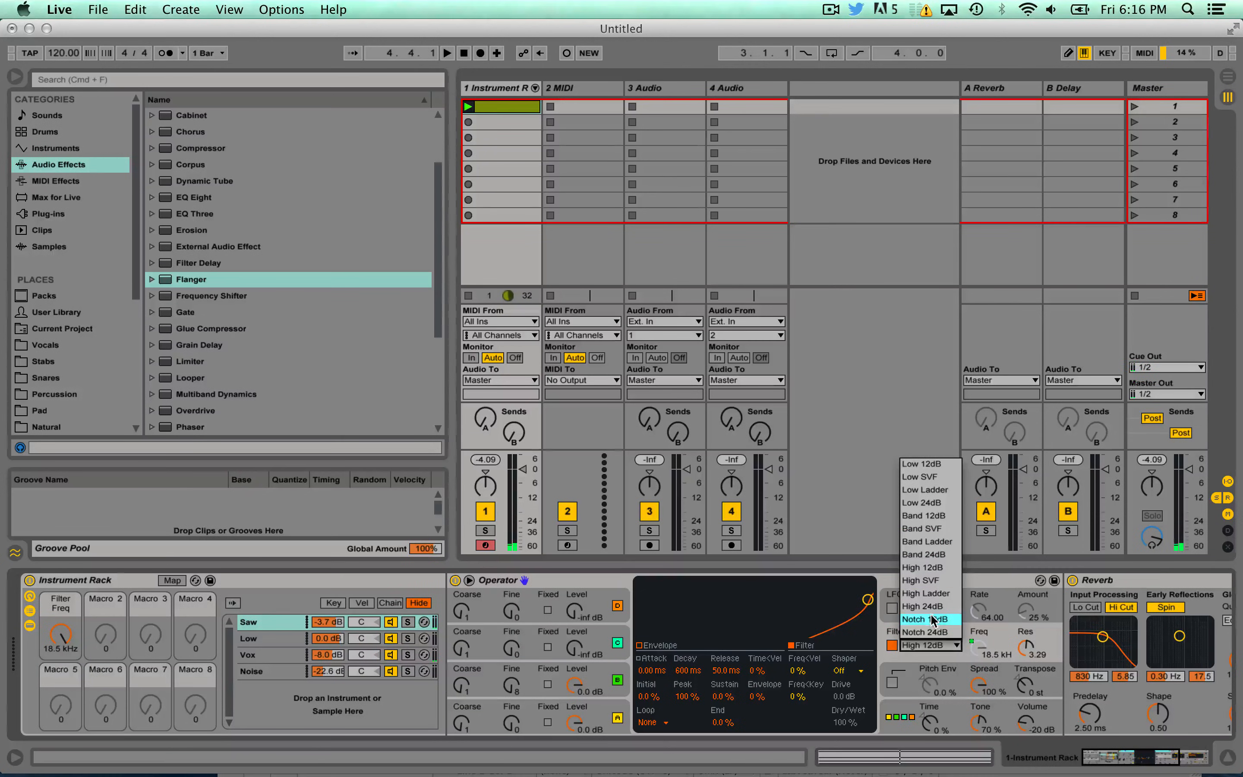
left_click(927, 515)
left_click_drag(868, 599, 868, 591)
left_click(978, 646)
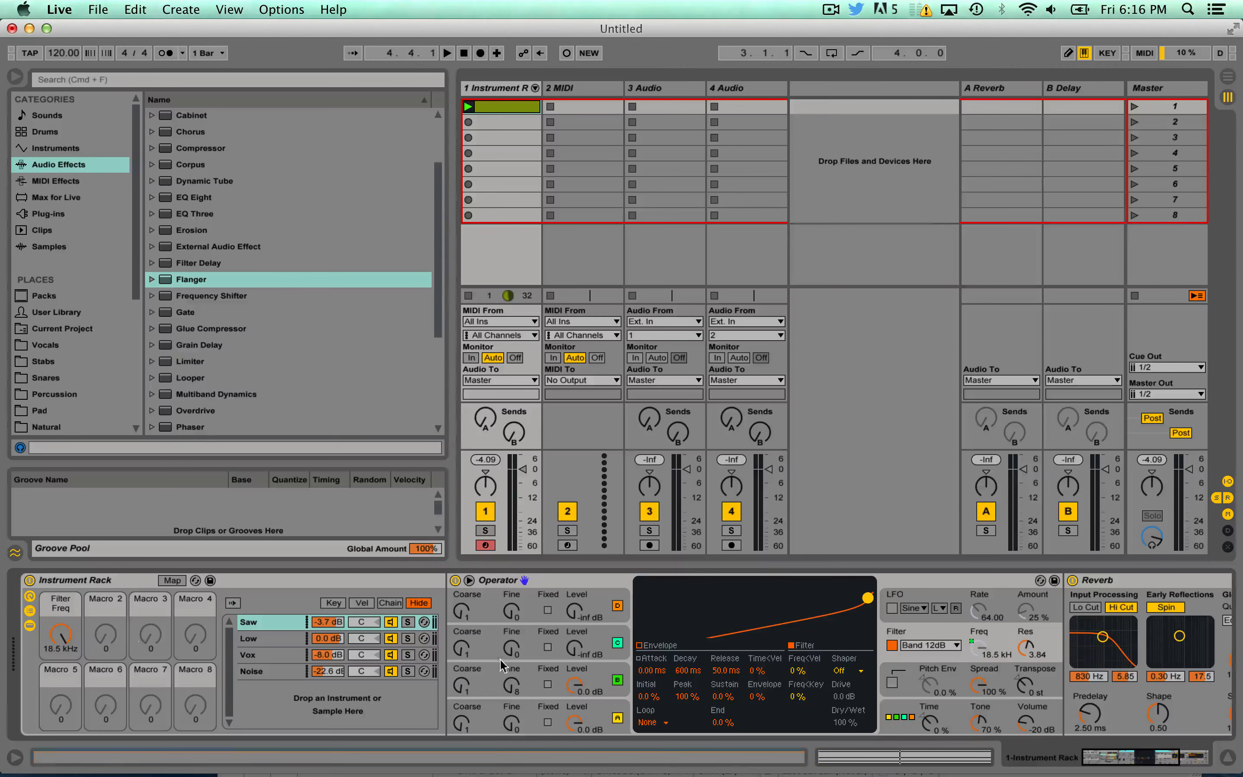
left_click_drag(60, 635, 60, 667)
key("space")
key("space")
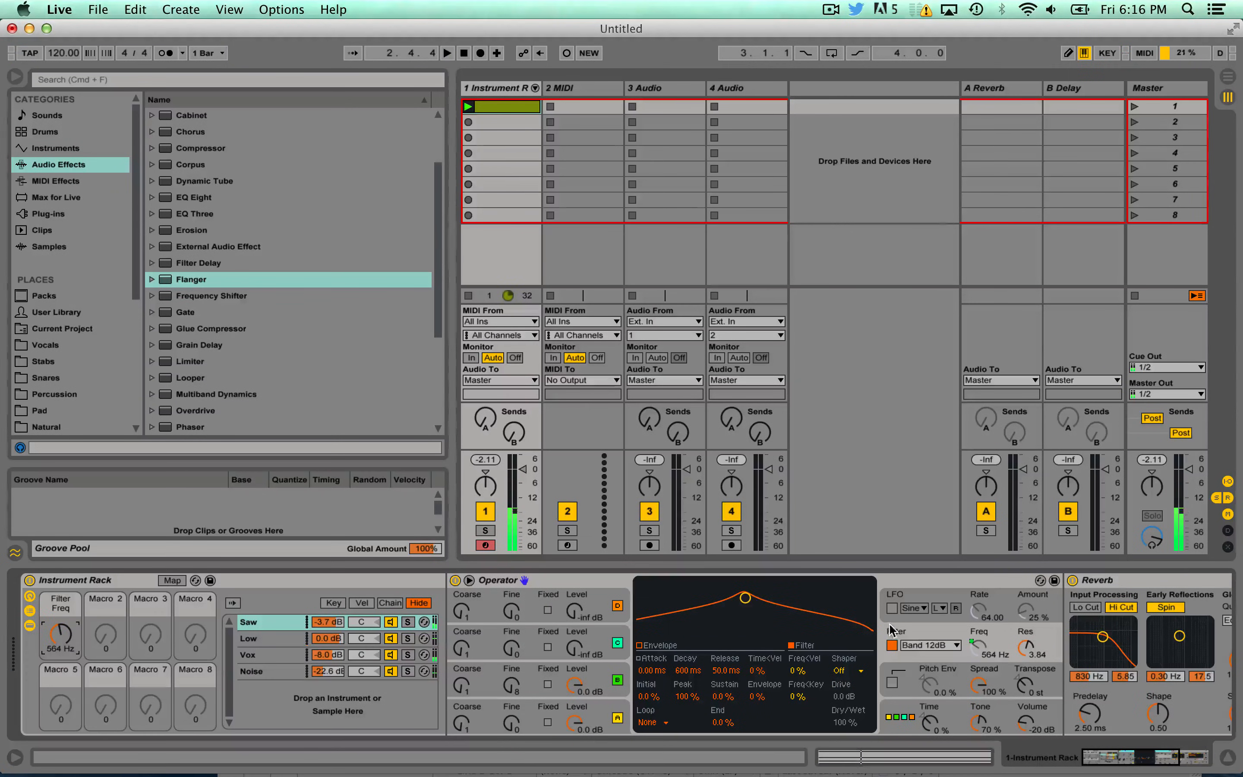
- Switch the Saw Operator's filter back to High 12dB and set Macro 1 to 1.63 kHz during playback
left_click(930, 646)
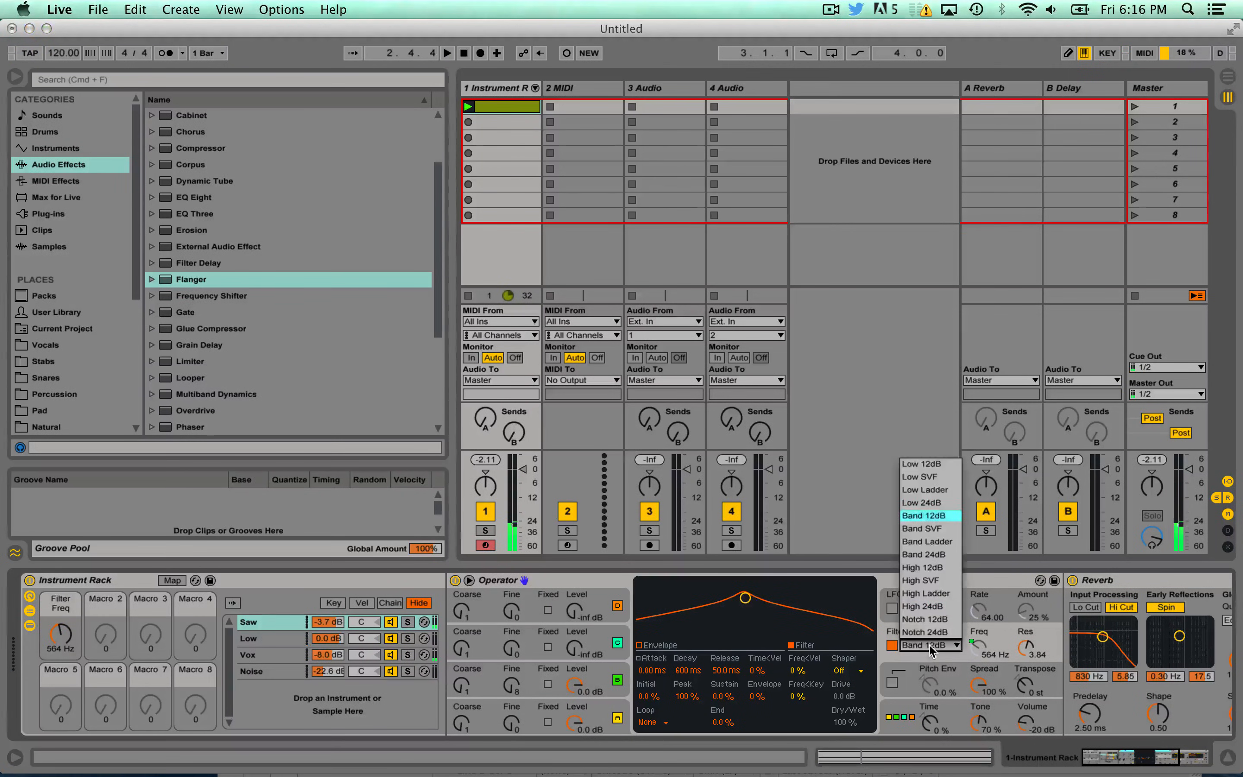
left_click(932, 567)
key("space")
mouse_move(60, 642)
left_mouse_down()
mouse_move(60, 629)
mouse_move(60, 641)
left_mouse_up()
key("space")
- Solo the Low chain and play it briefly
left_click(406, 640)
key("space")
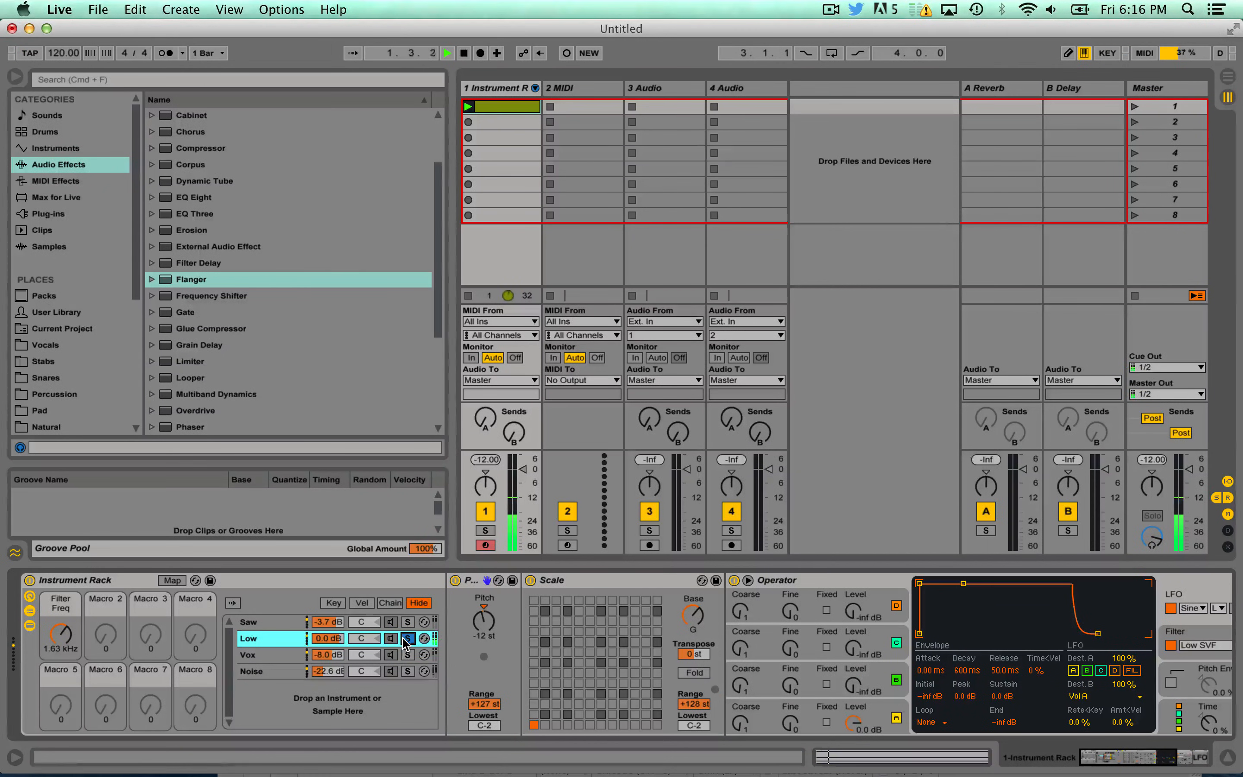
key("space")
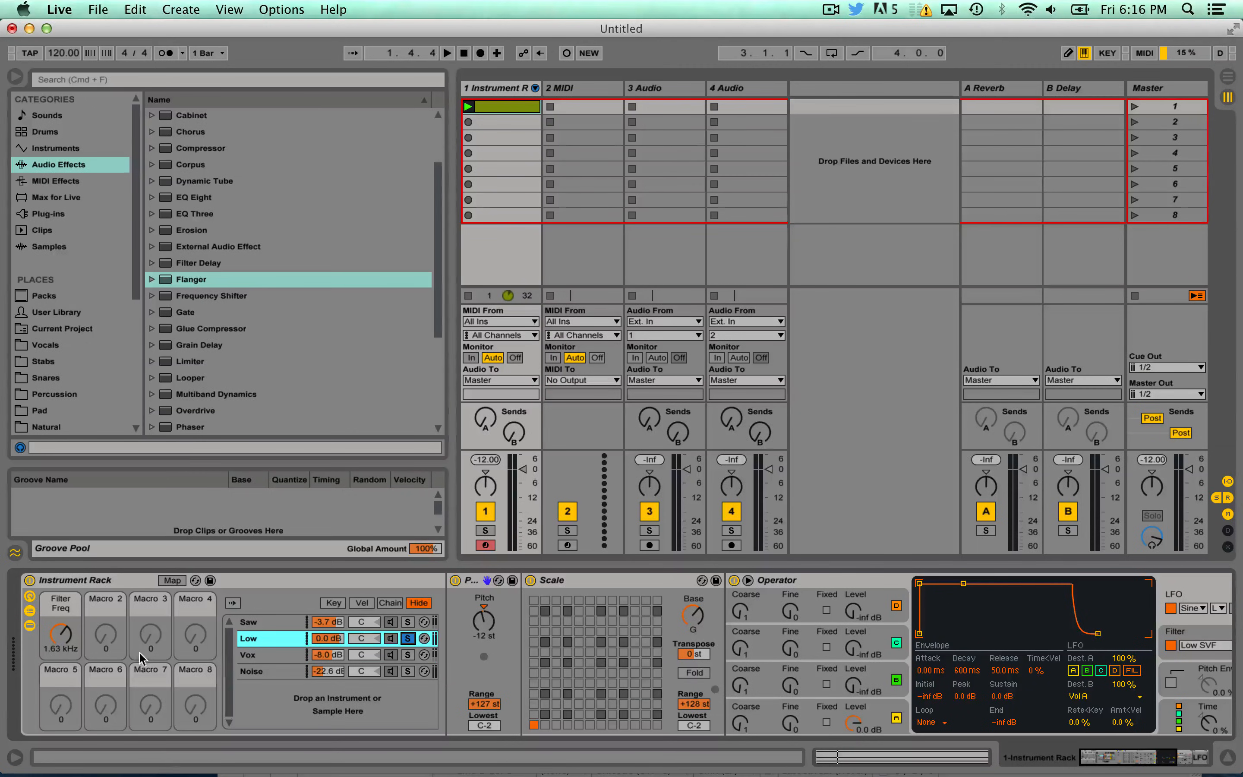
- Map the Low chain Operator's global volume to Macro 1 and turn the macro up to 127
left_click(171, 581)
scroll(513, 653, "right", 10)
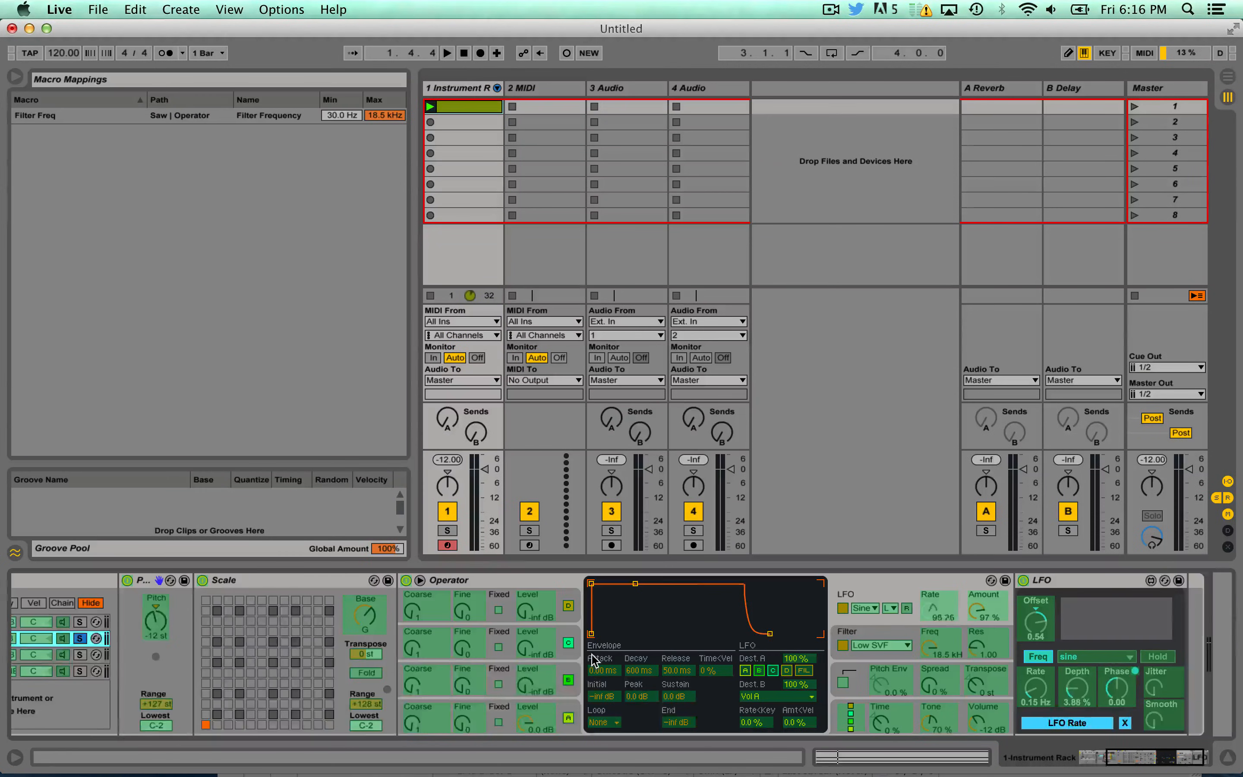
left_click(987, 726)
scroll(251, 650, "left", 10)
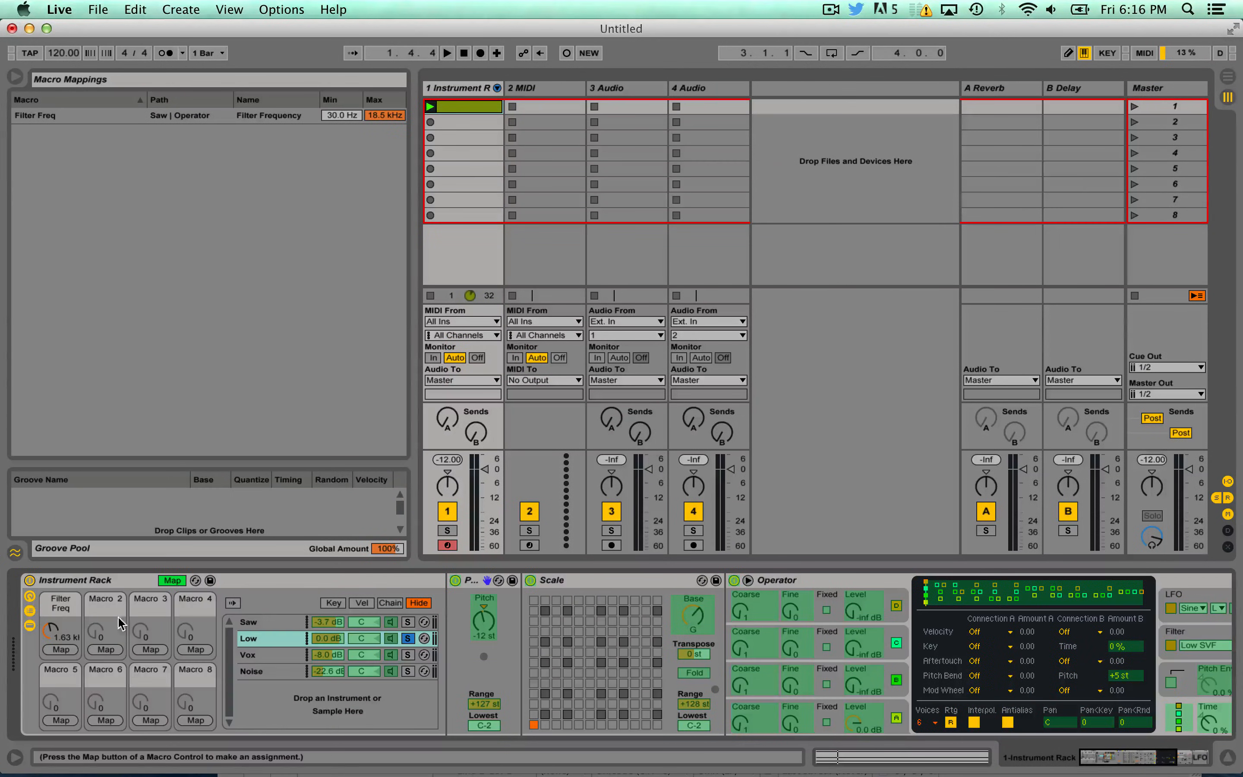
left_click(62, 651)
left_click_drag(55, 639, 55, 639)
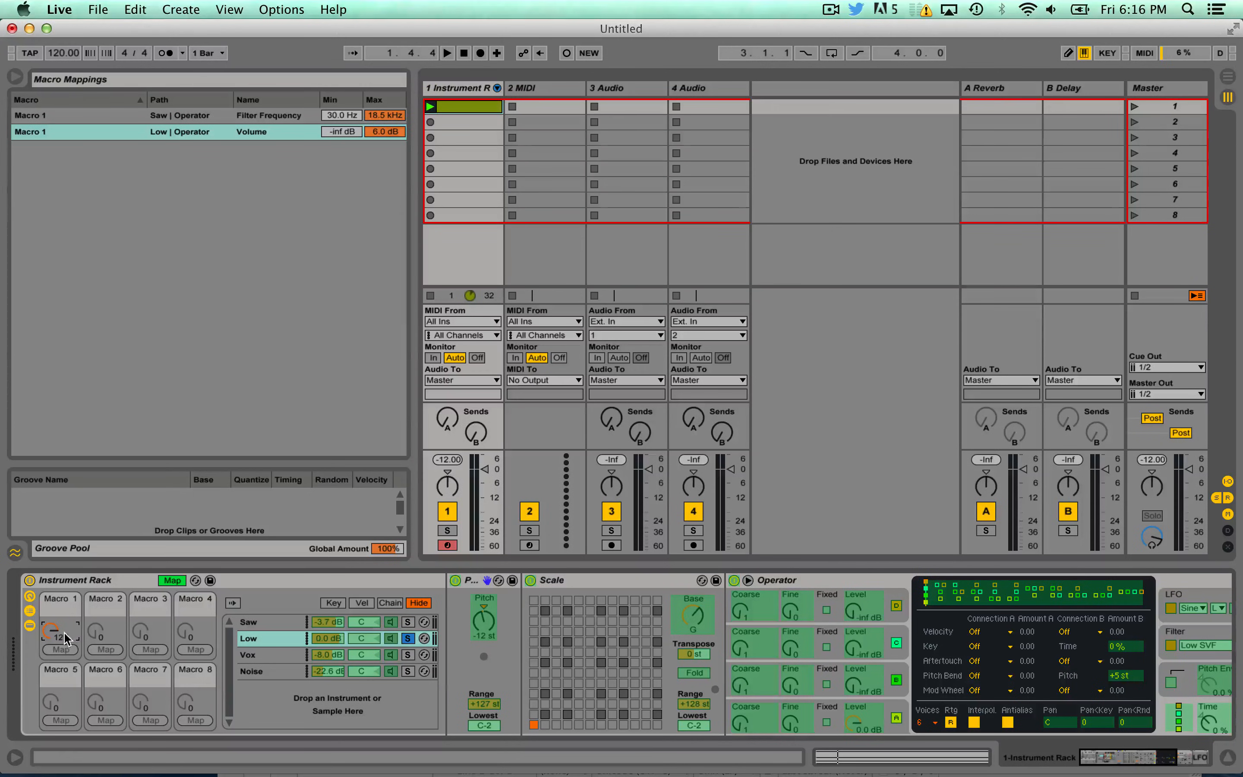
left_click_drag(65, 637, 49, 630)
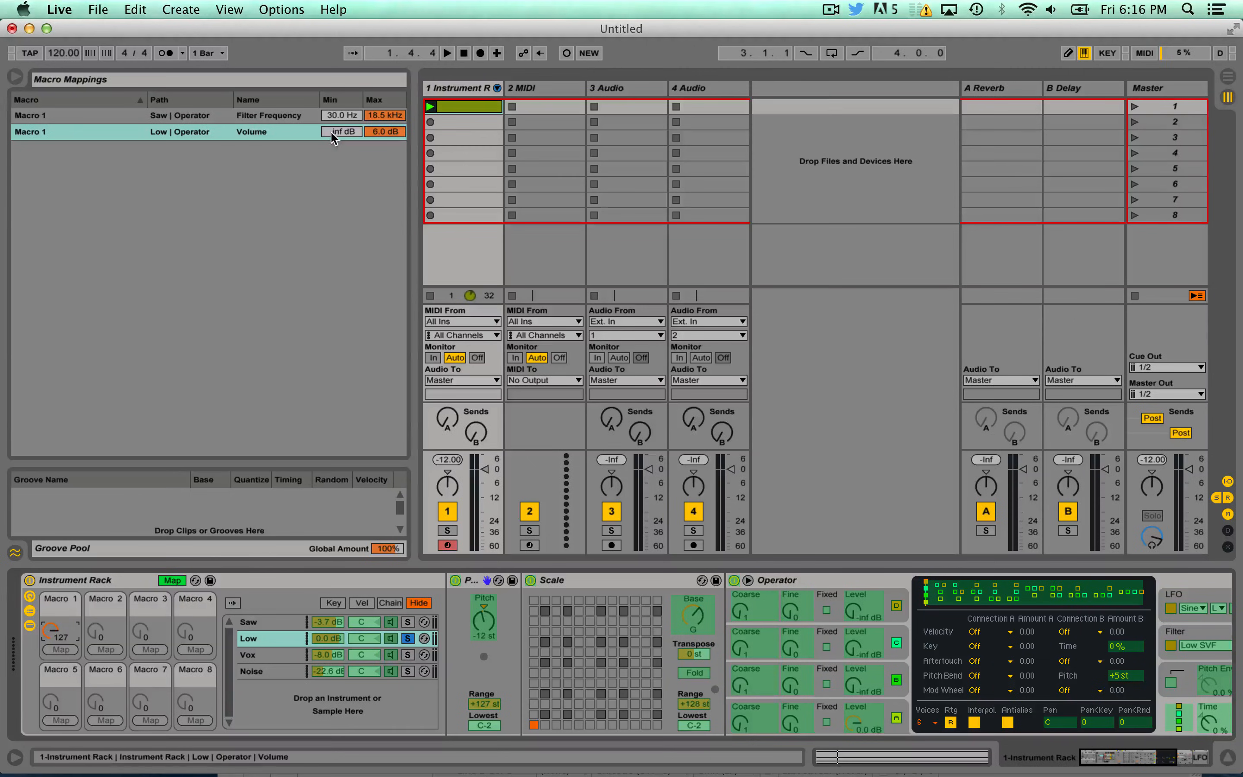
left_click_drag(51, 629, 58, 639)
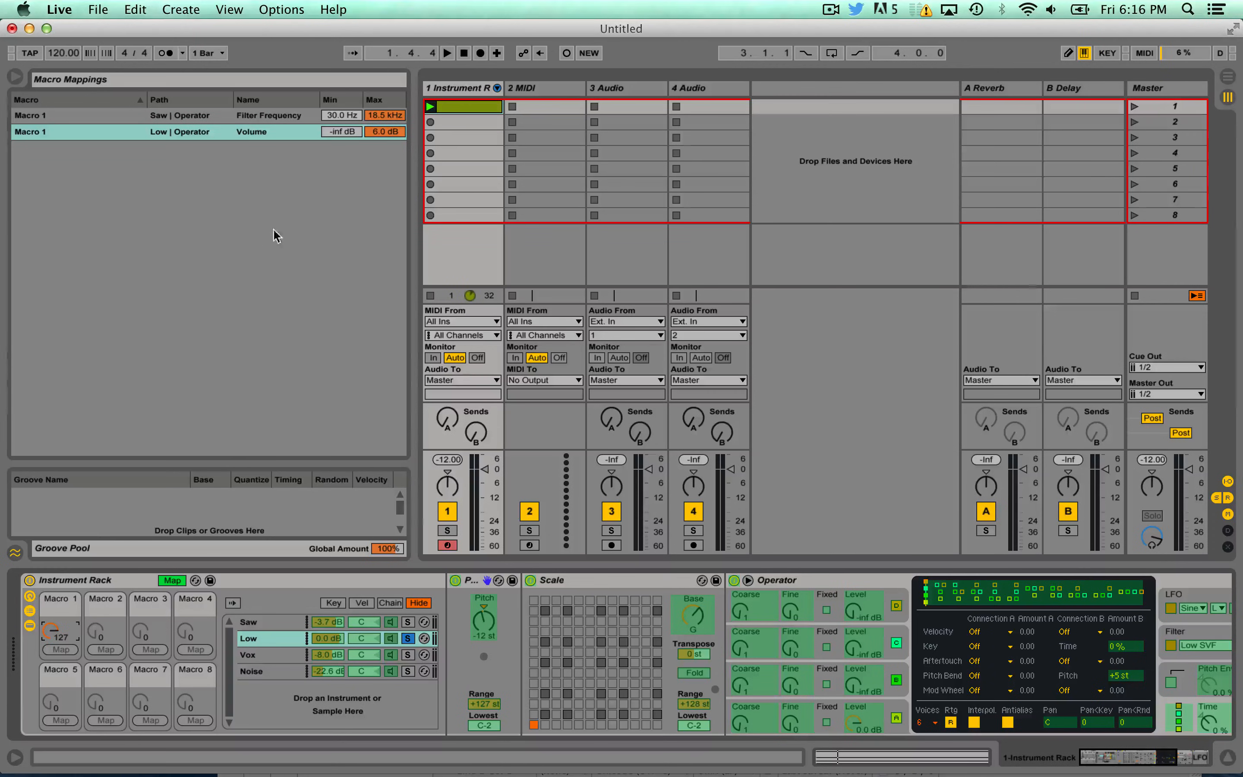
- Invert the Low volume mapping by setting its minimum to 0.0 dB and its maximum to -inf dB
left_click(383, 132)
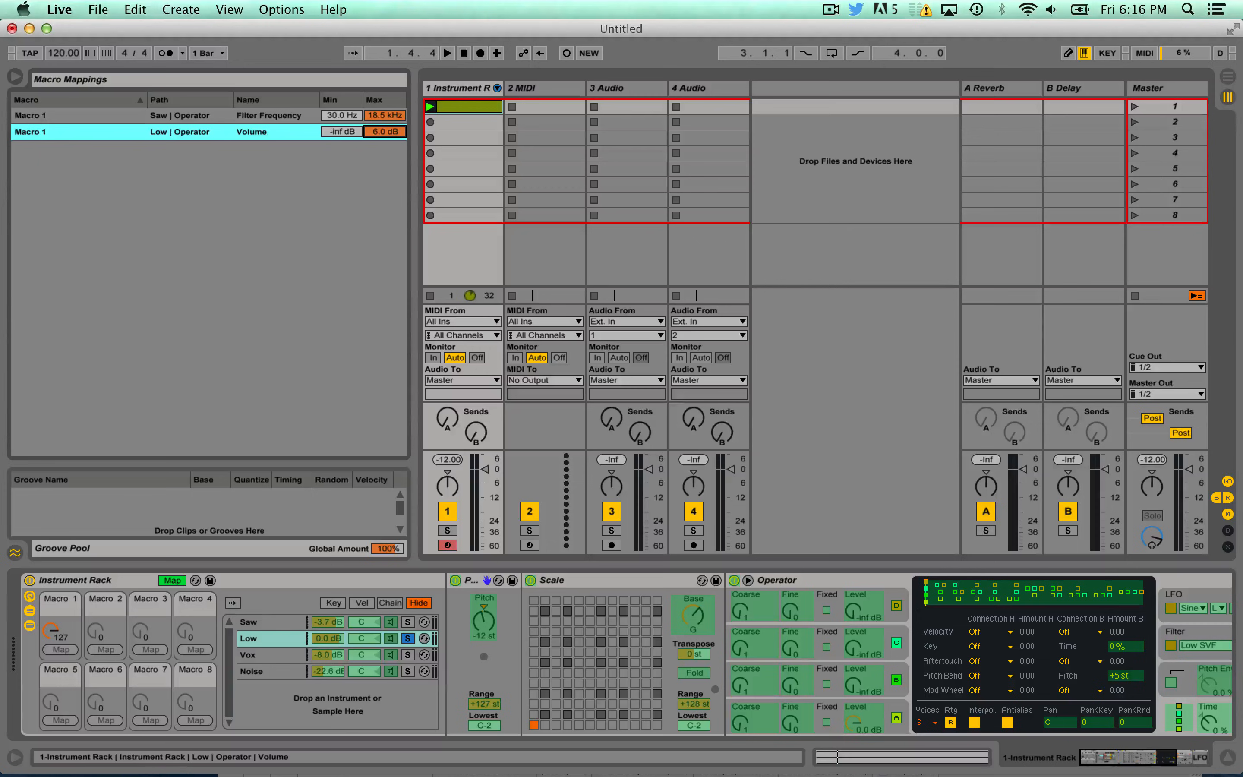
left_click_drag(383, 133, 383, 201)
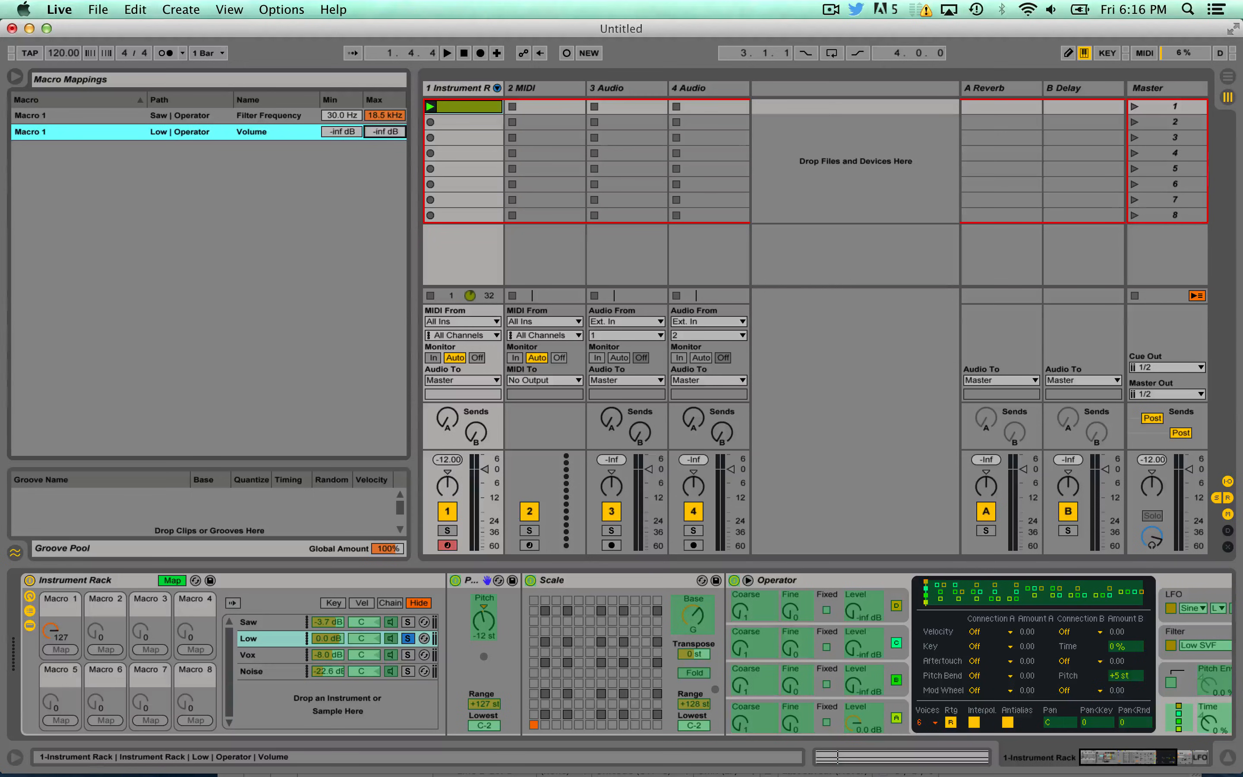
left_click(346, 134)
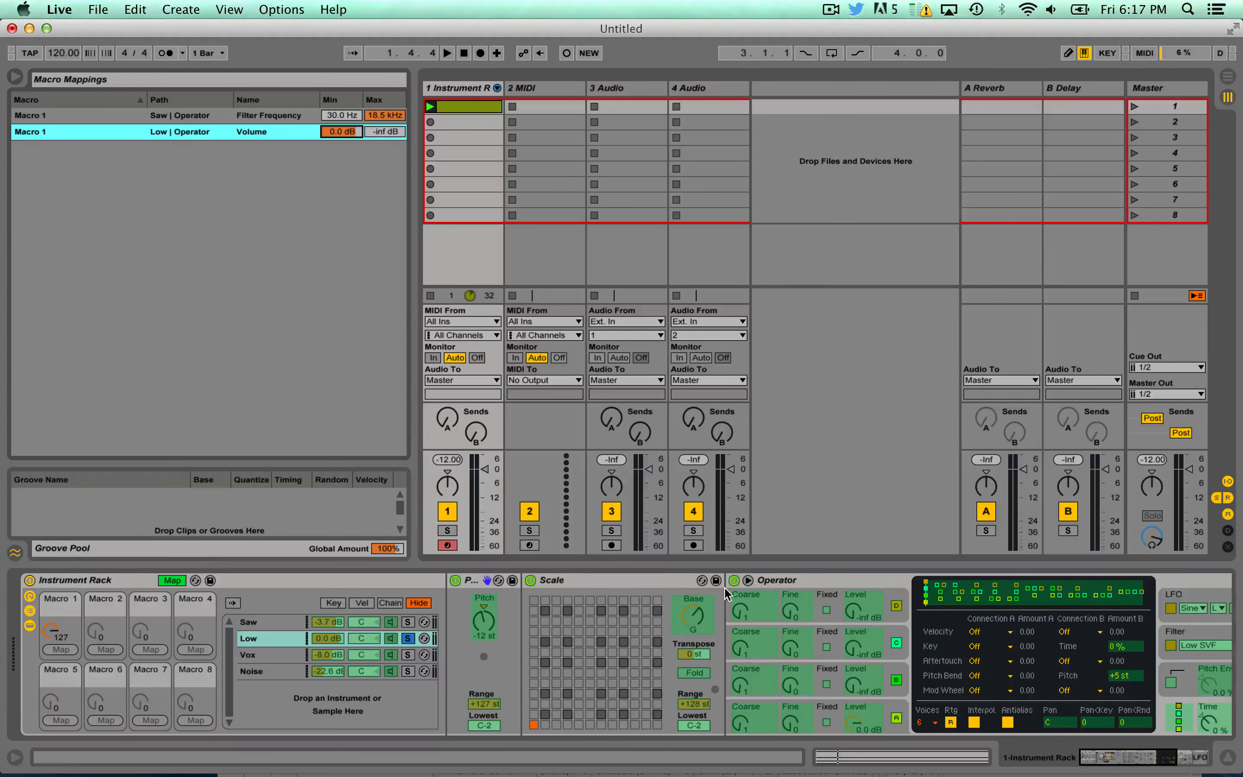
- Fold the Low chain's Scale device and sweep Macro 1 with playback to check the inverted volume mapping
double_click(629, 580)
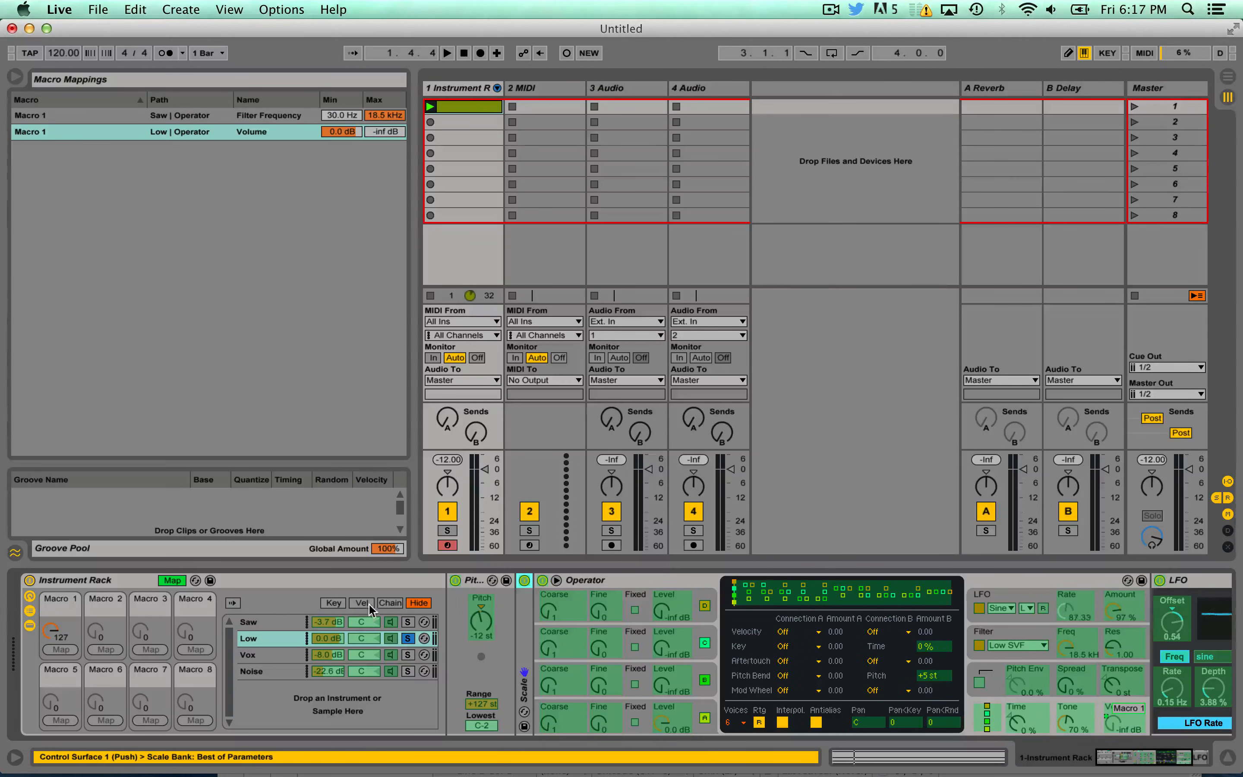
left_click_drag(63, 617, 63, 620)
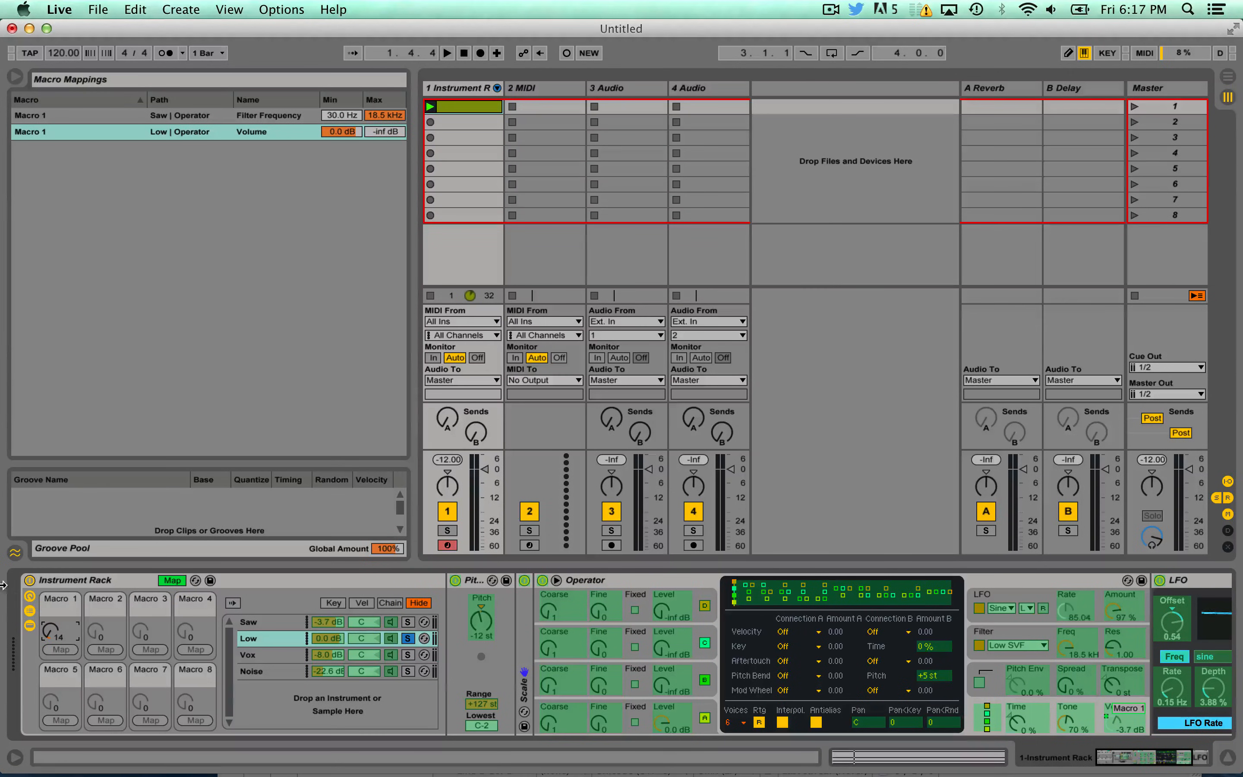
left_click_drag(61, 632, 60, 623)
key("space")
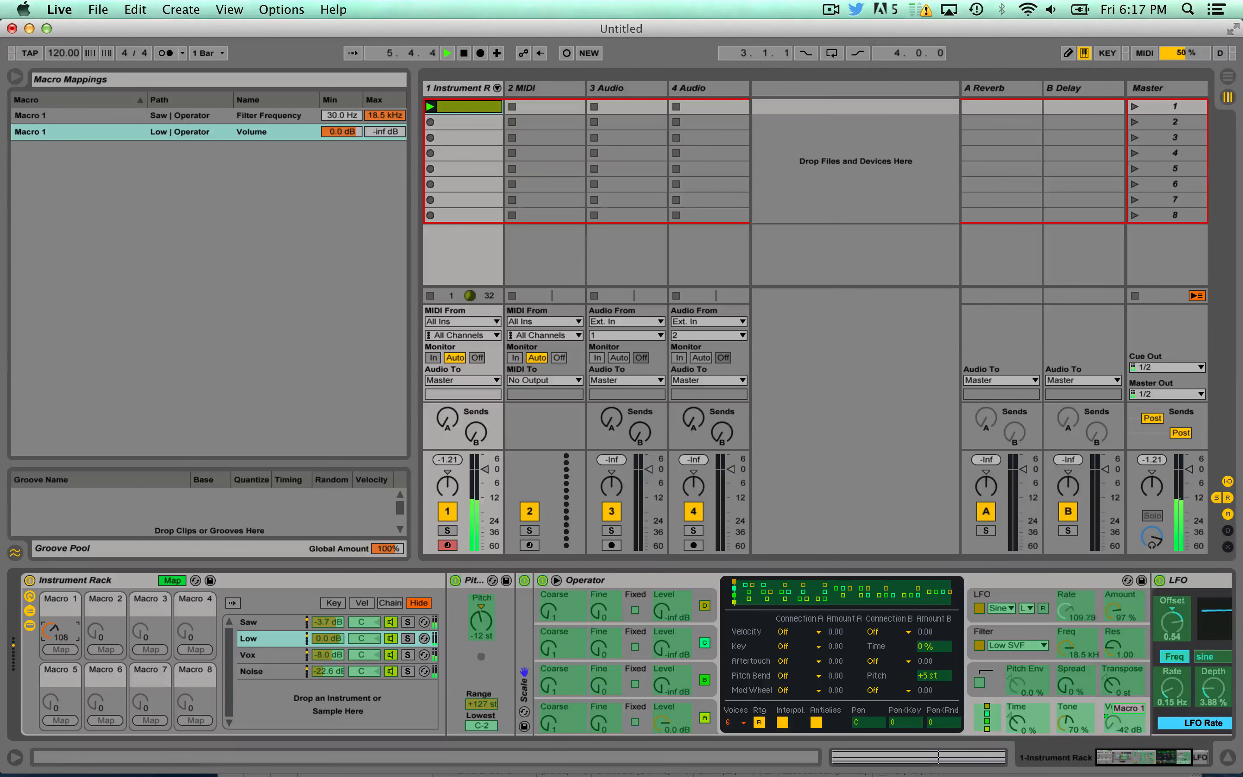
- Solo the Vox chain, look through its devices during playback and leave macro mapping mode
left_click(407, 656)
key("space")
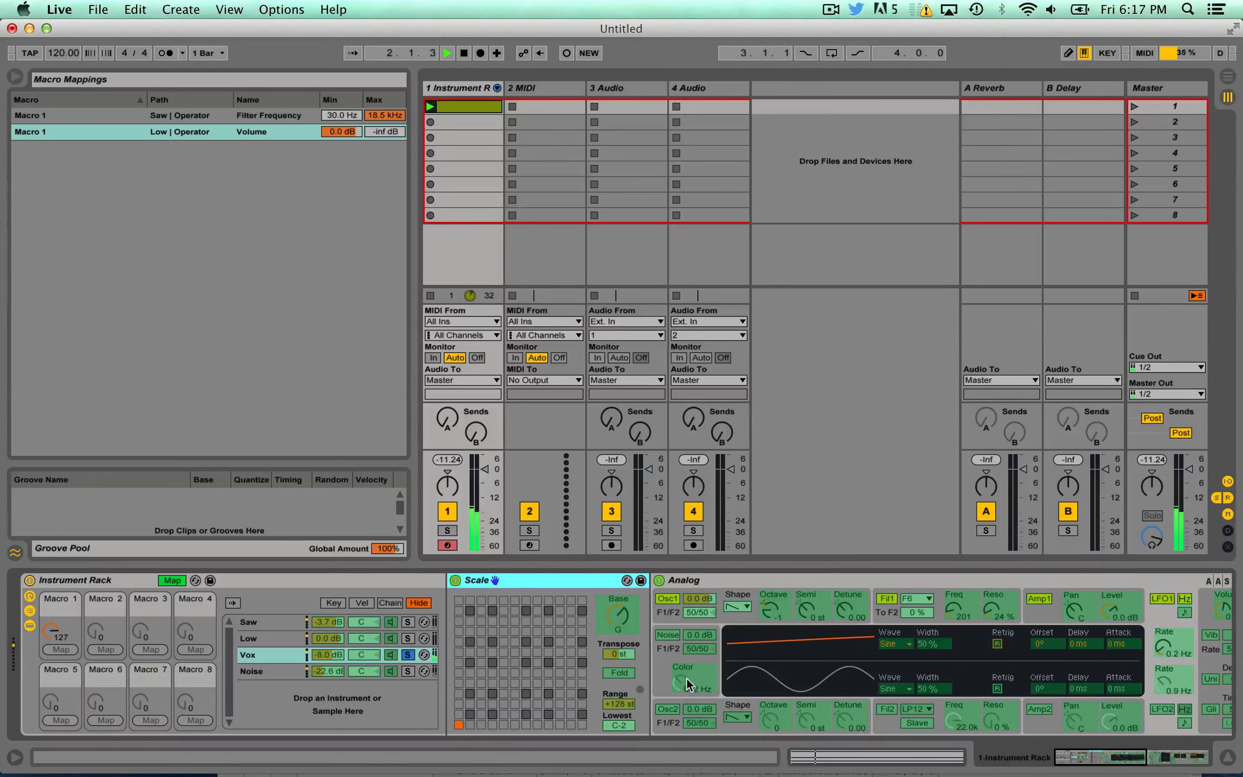
scroll(694, 678, "right", 10)
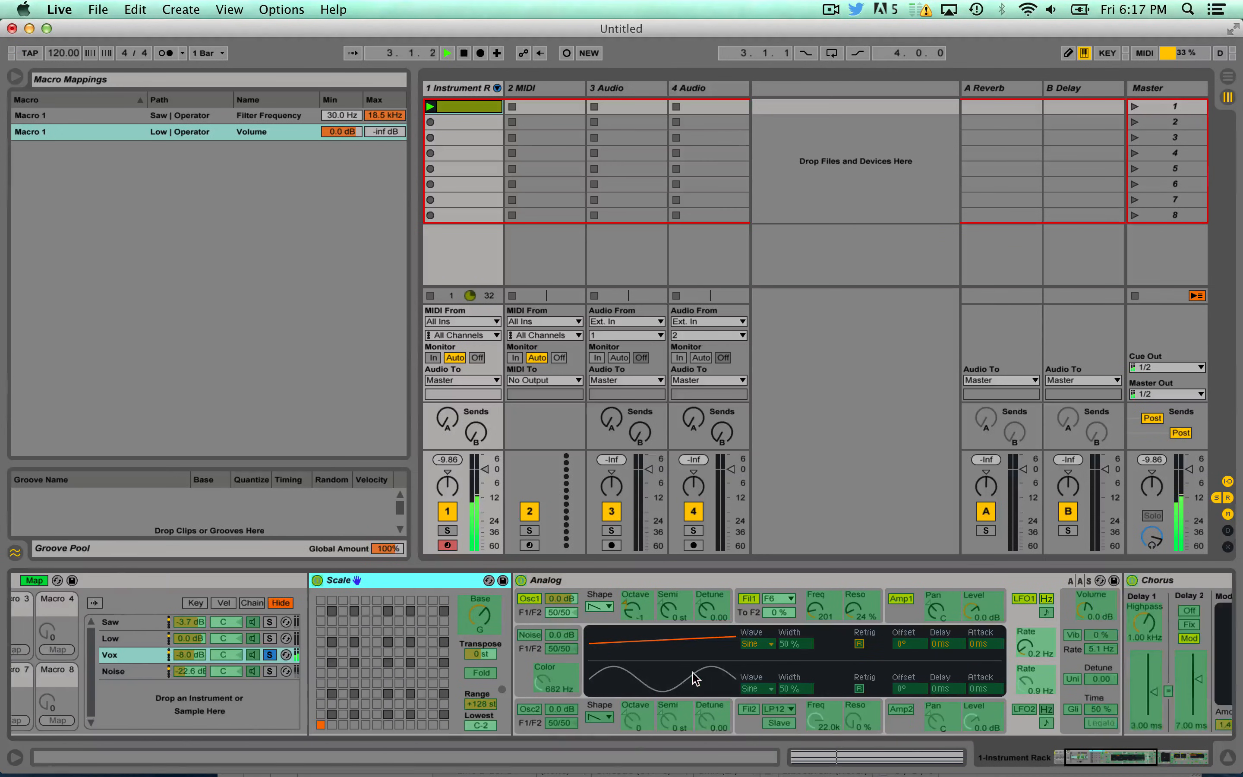
scroll(701, 675, "right", 5)
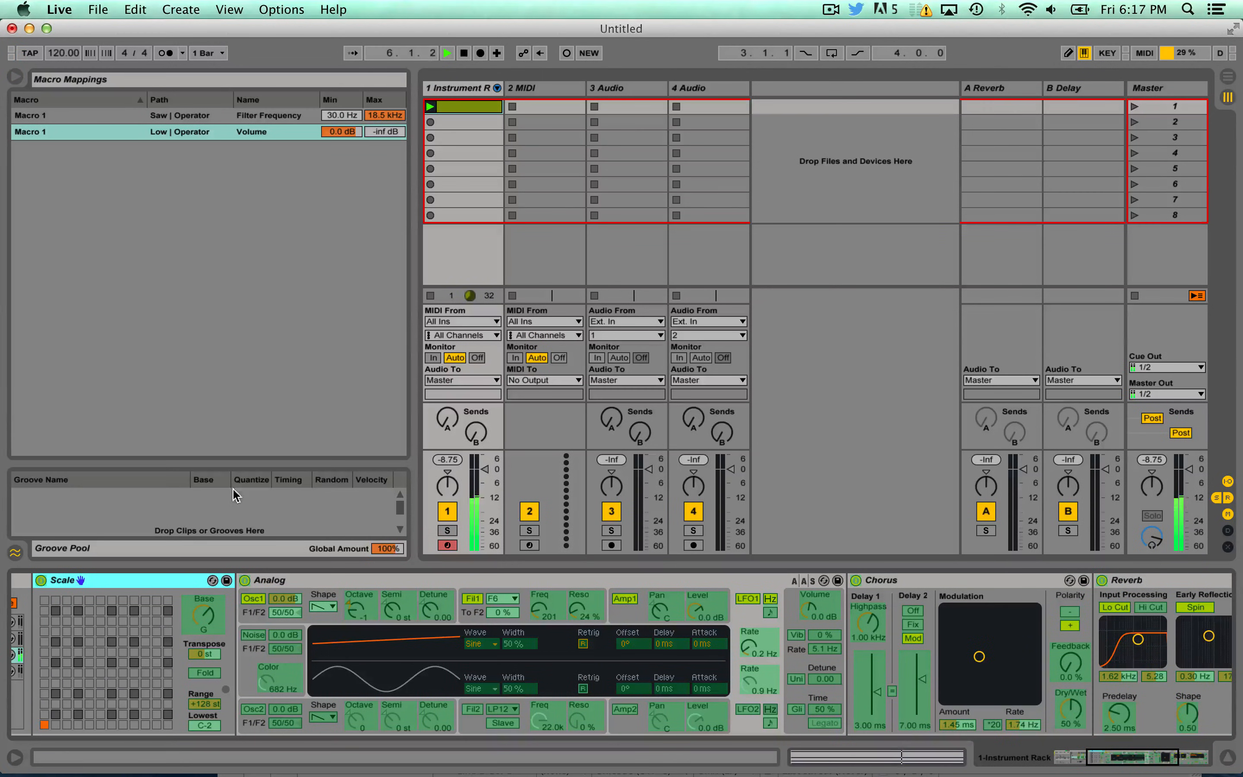
scroll(211, 599, "left", 15)
left_click(174, 581)
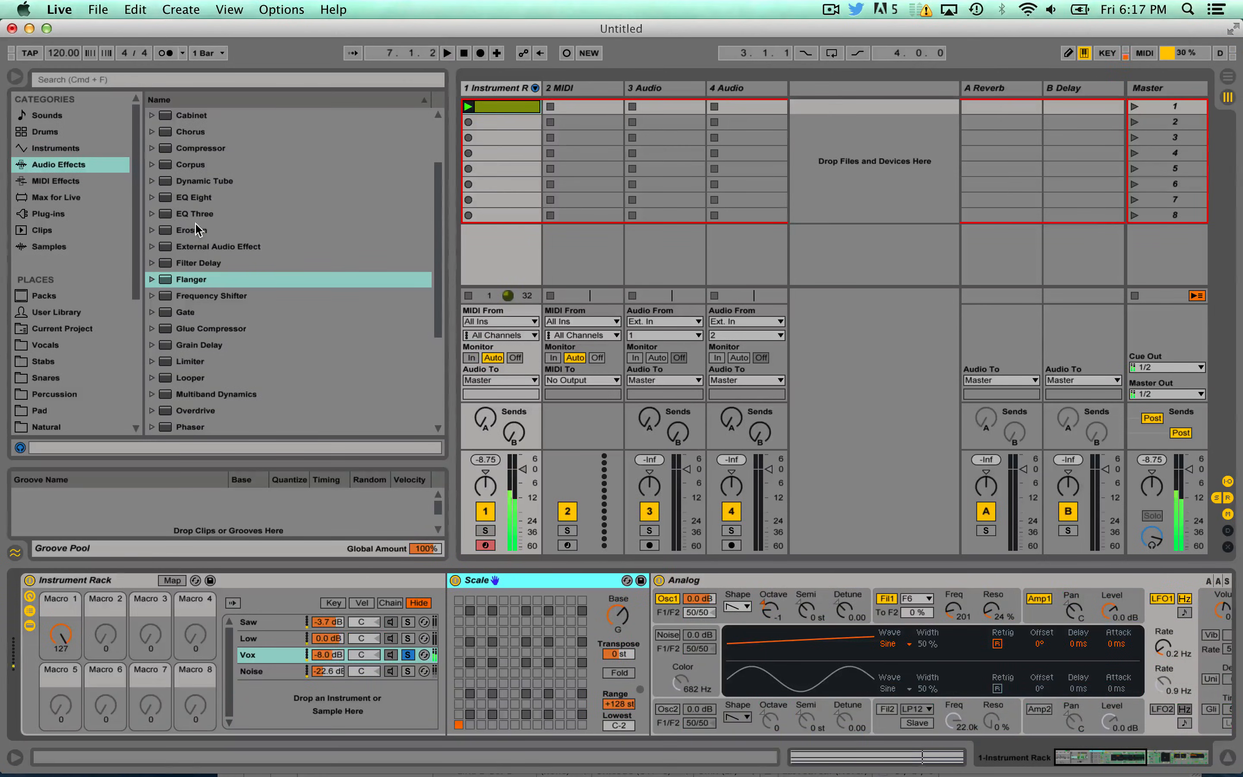
- Insert an Auto Filter between the Chorus and Reverb devices in the Vox chain
scroll(224, 280, "up", 2)
left_click(220, 151)
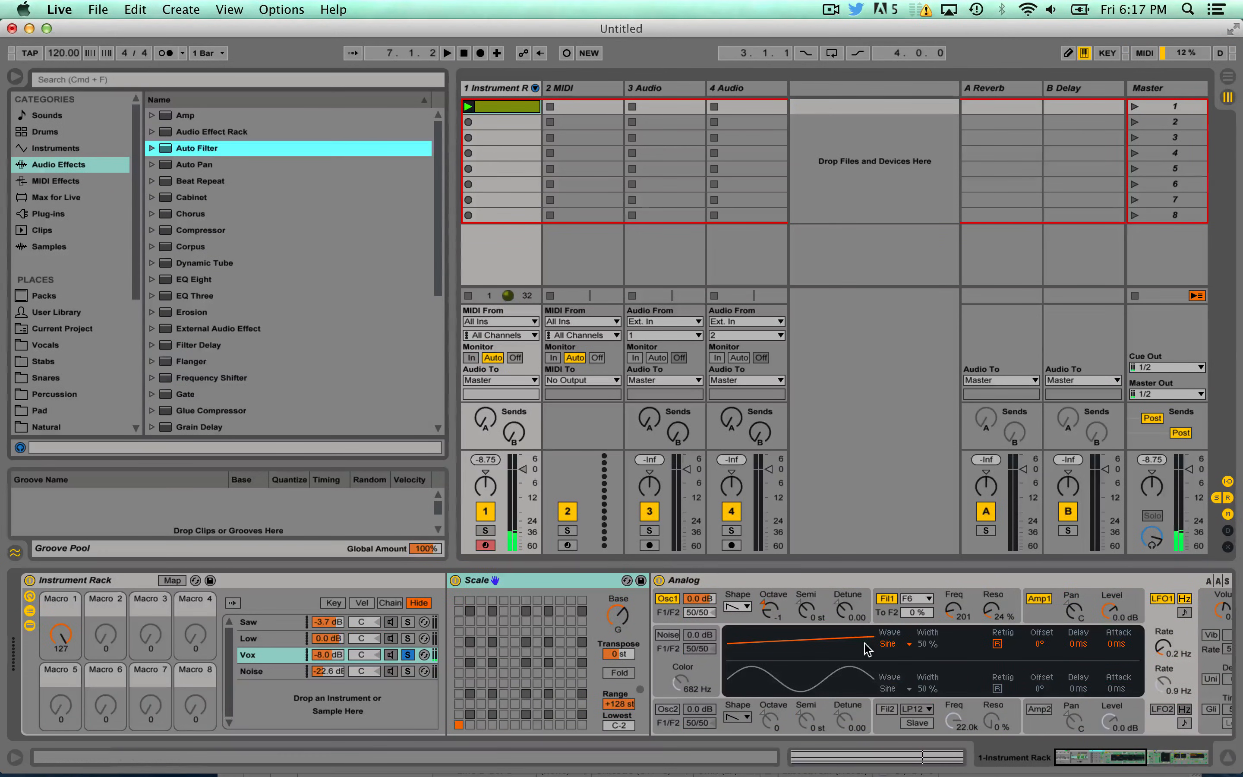
scroll(867, 648, "right", 20)
scroll(867, 648, "right", 5)
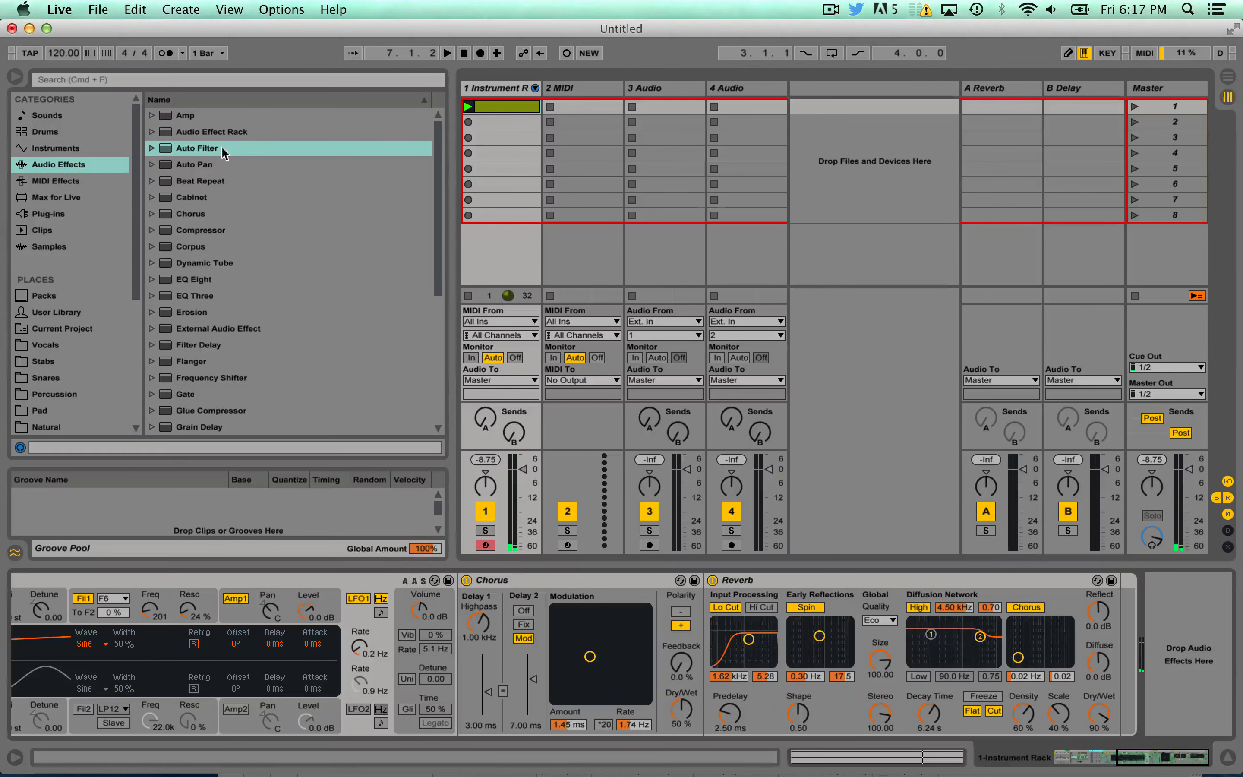
left_click_drag(183, 153, 703, 642)
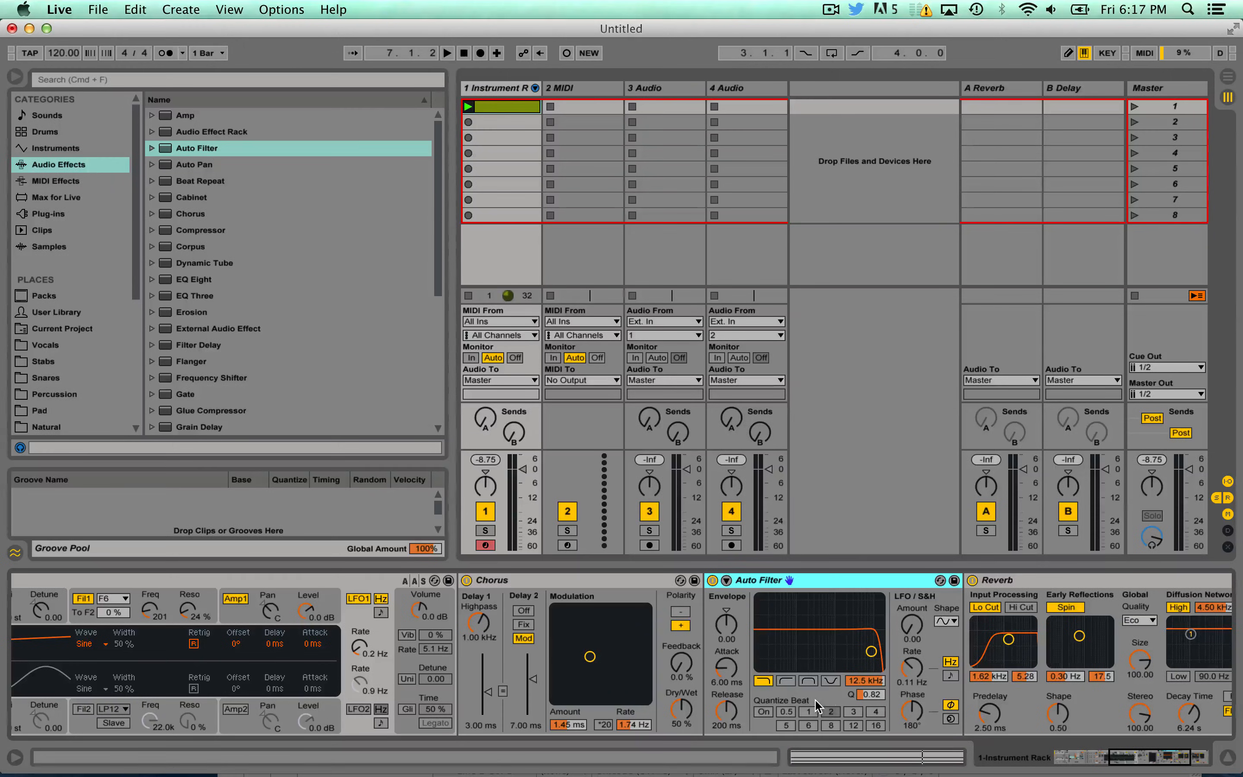
- Switch the Vox chain's Auto Filter to high-pass with the cutoff at about 3.28 kHz and Q at about 1.04
left_click(786, 680)
left_click_drag(844, 652, 795, 652)
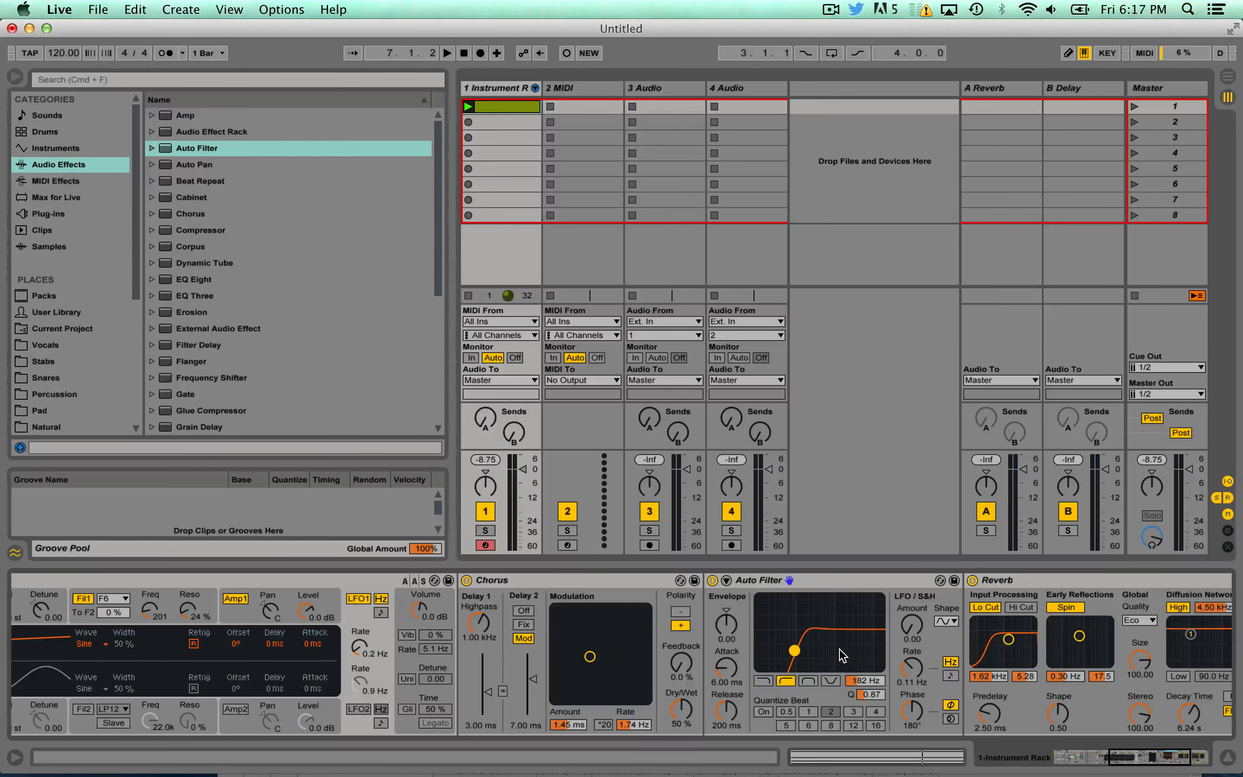
left_click_drag(825, 657, 860, 669)
left_click_drag(778, 647, 847, 645)
left_click(767, 680)
left_click(787, 681)
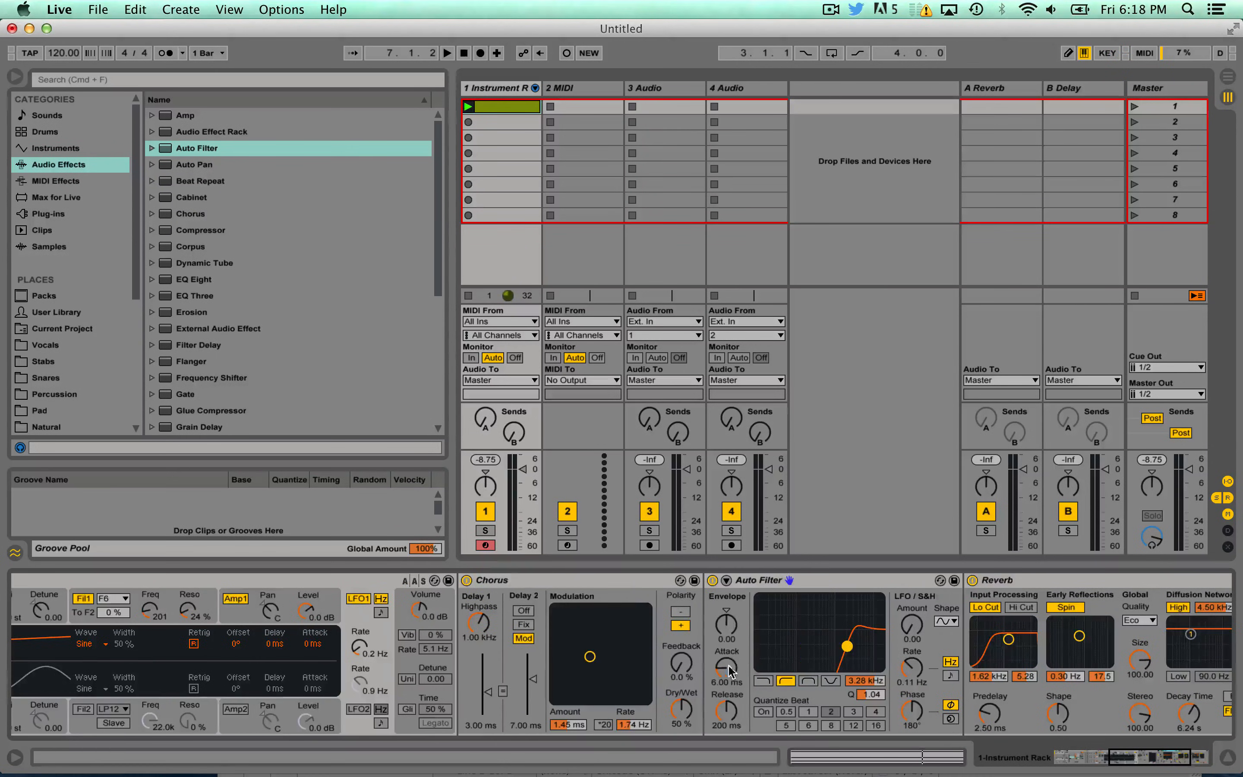
- Map the cutoff frequency of the Vox chain's Auto Filter to Macro 1
scroll(732, 669, "left", 15)
left_click(173, 582)
scroll(1027, 668, "right", 15)
left_click(1151, 681)
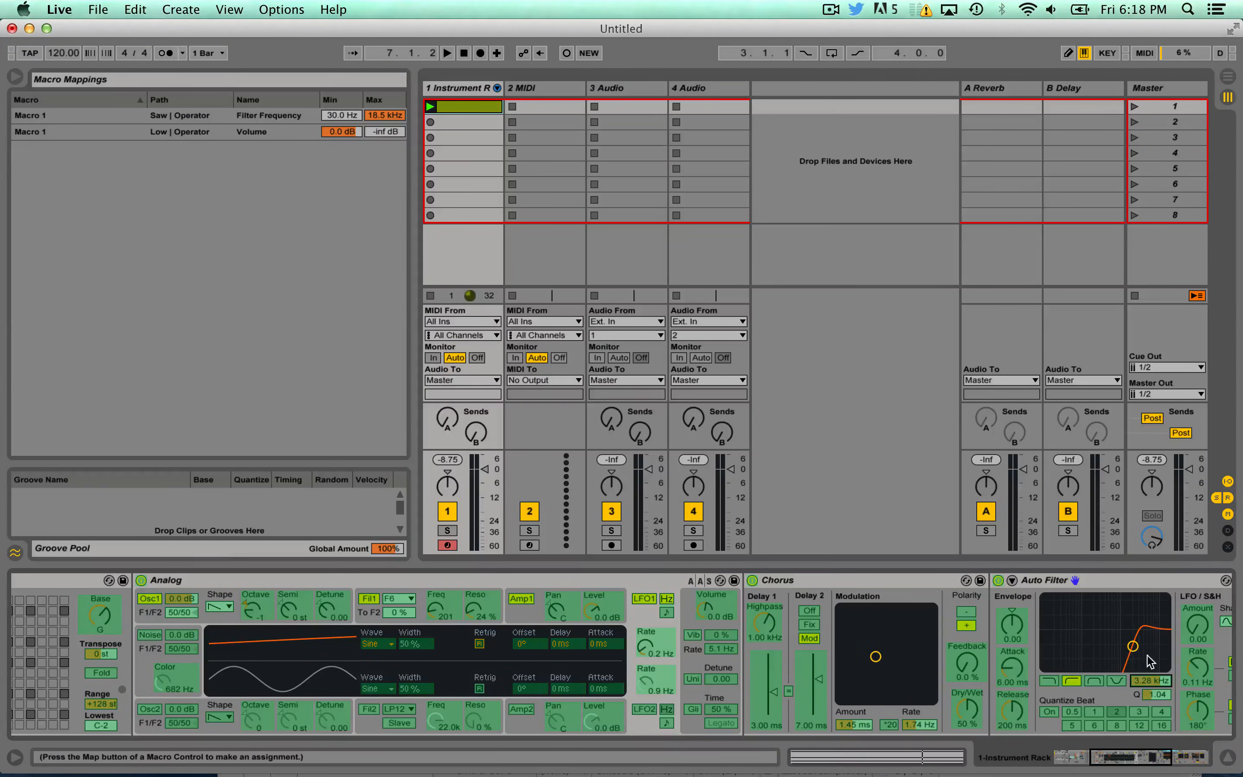
scroll(233, 683, "left", 10)
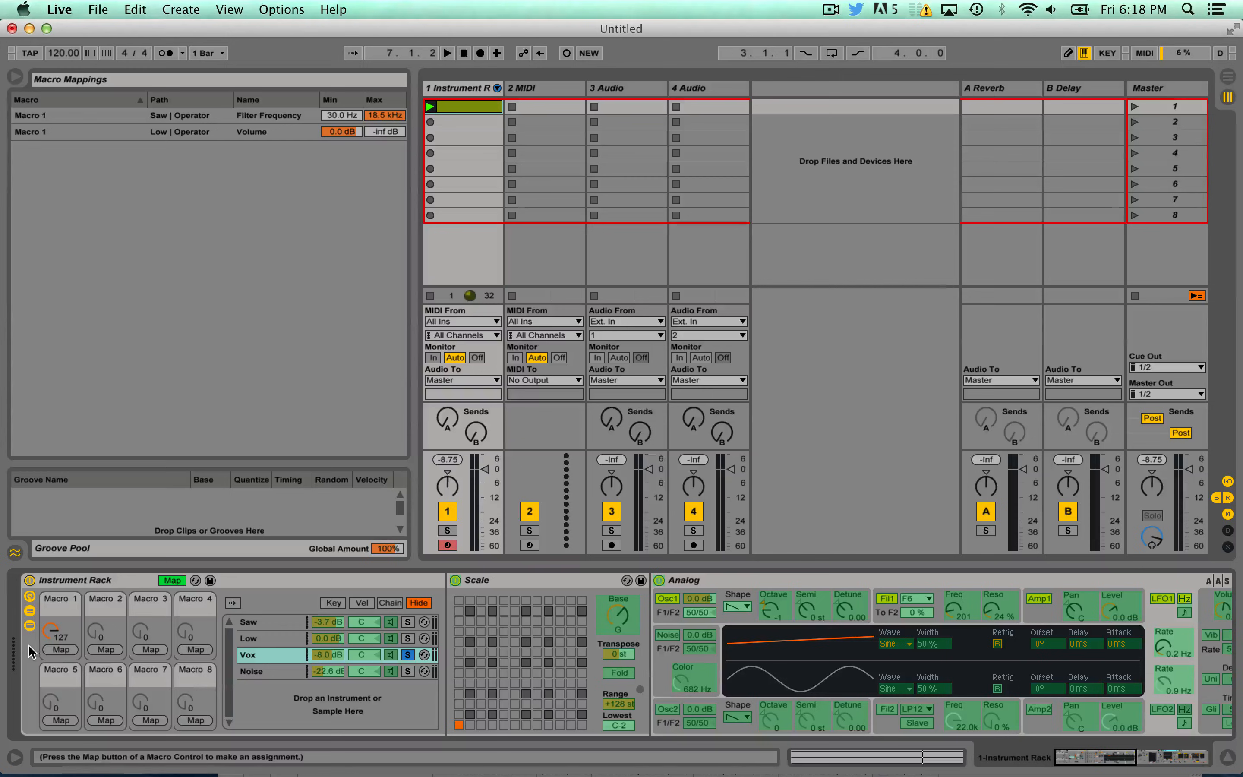
left_click(62, 651)
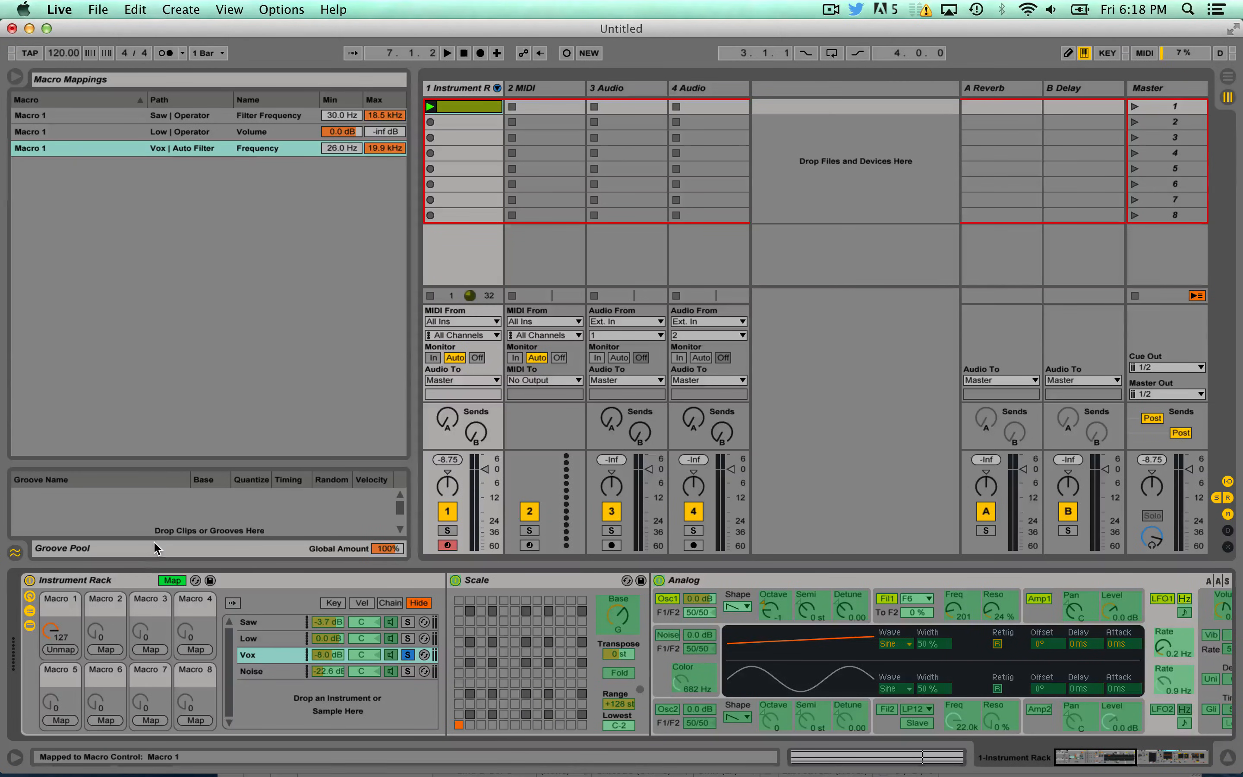
- Leave macro mapping mode and sweep Macro 1 during playback to check the Vox Auto Filter's cutoff movement
left_click(163, 581)
key("space")
left_click_drag(60, 636, 61, 681)
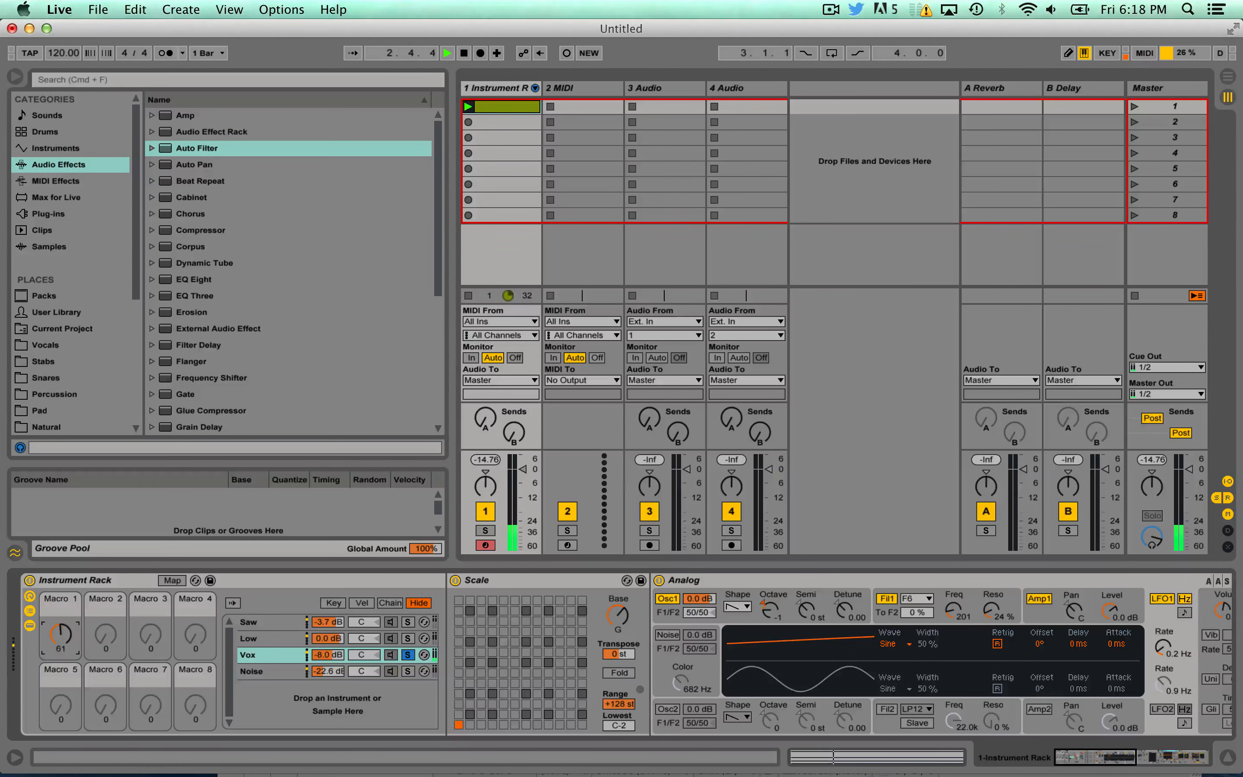
scroll(1194, 683, "right", 8)
scroll(1196, 686, "right", 4)
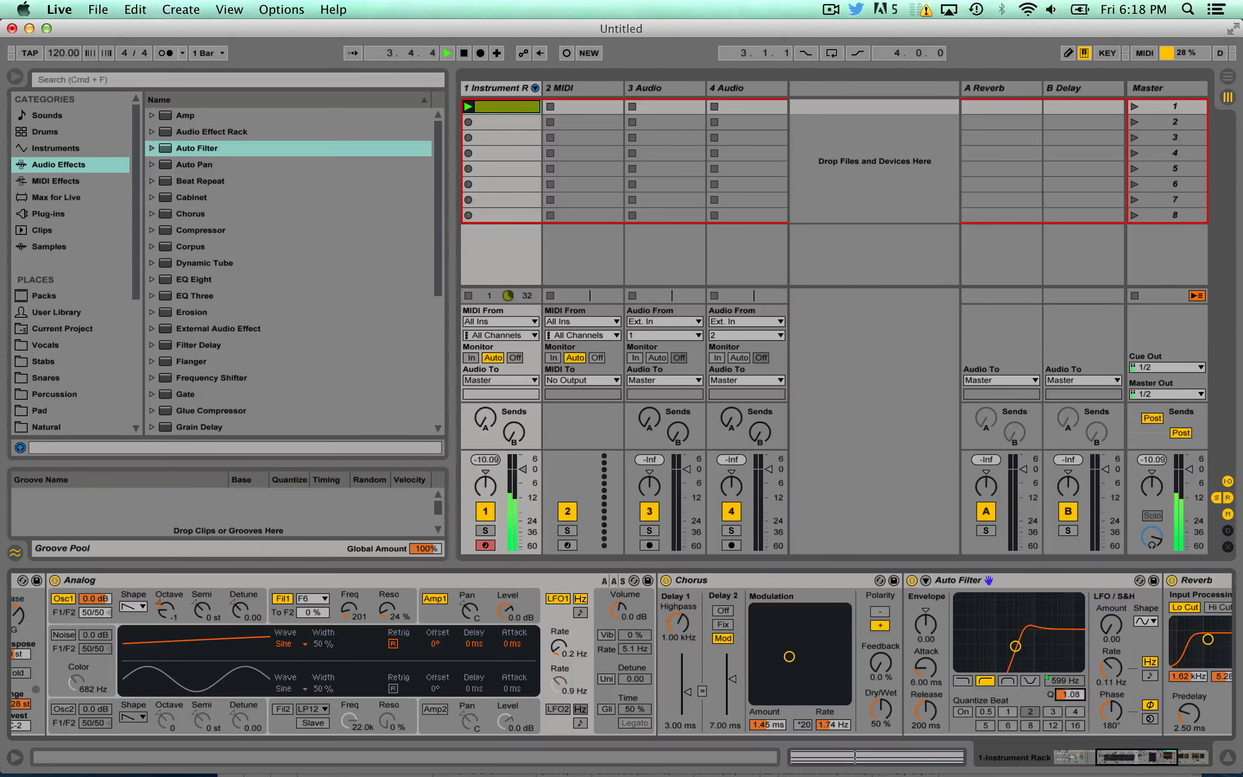
scroll(250, 590, "left", 12)
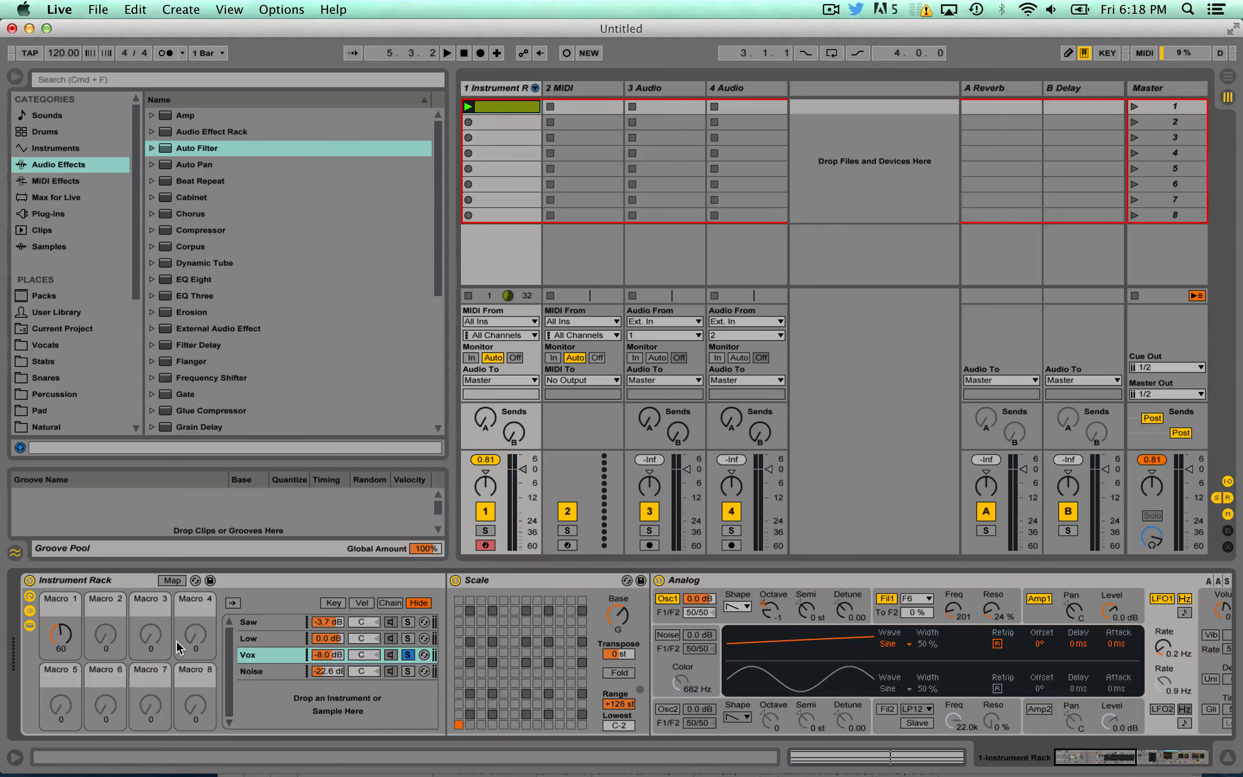
key("space")
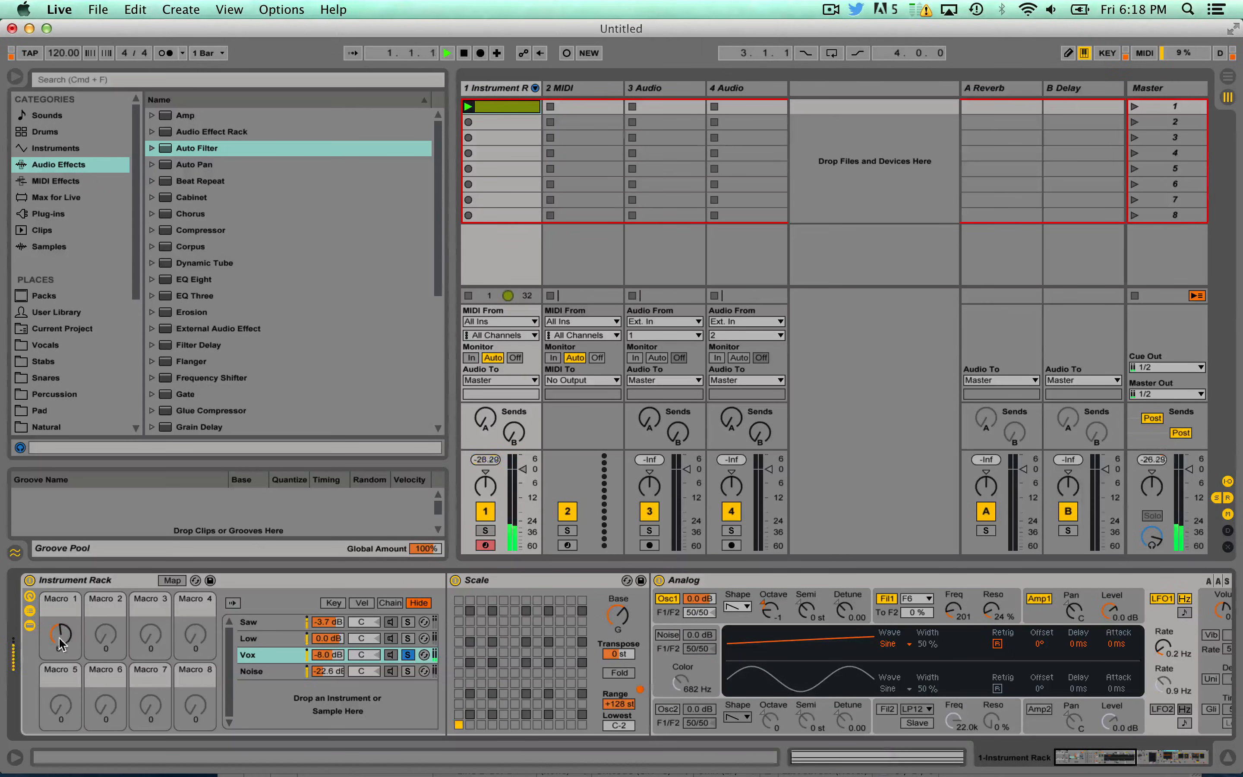
left_click_drag(67, 640, 67, 606)
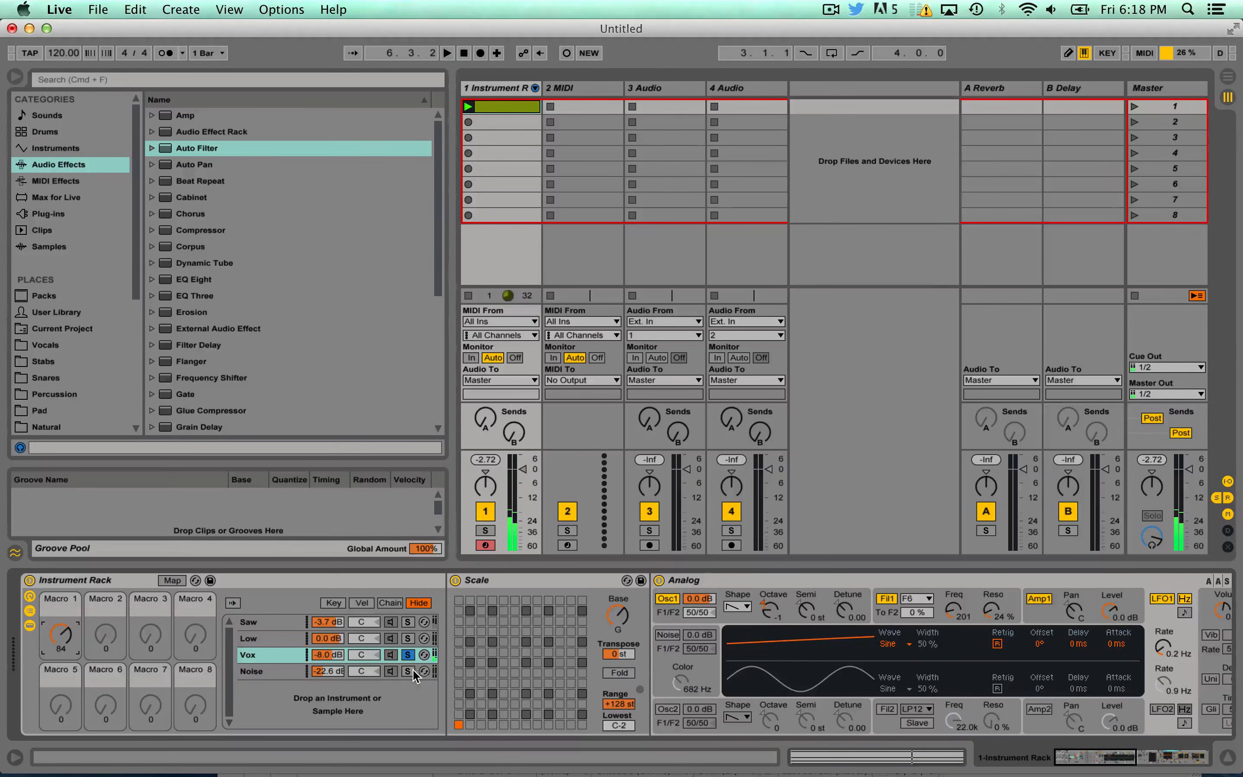
- Solo the Noise chain, set its EQ Eight band 1 low cut to about 219 Hz and move band 2 to a lower frequency
left_click(411, 671)
scroll(414, 673, "right", 5)
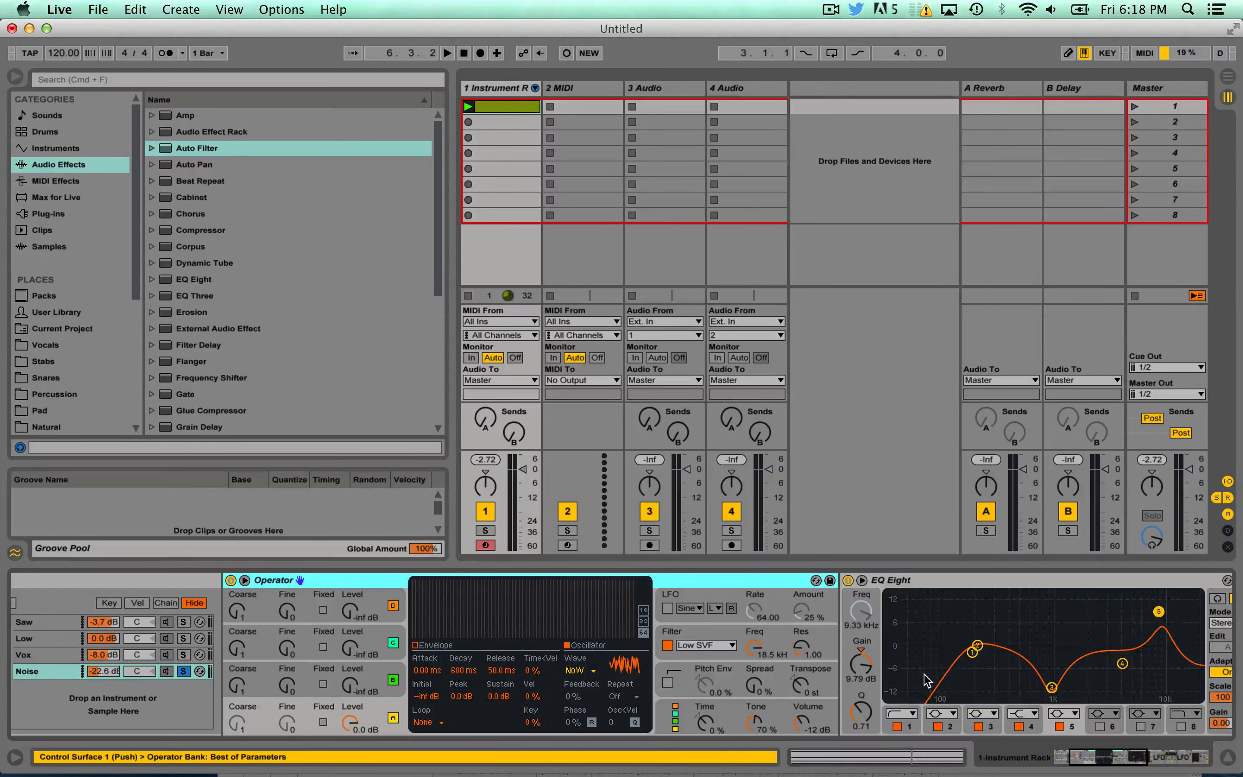
left_click(973, 659)
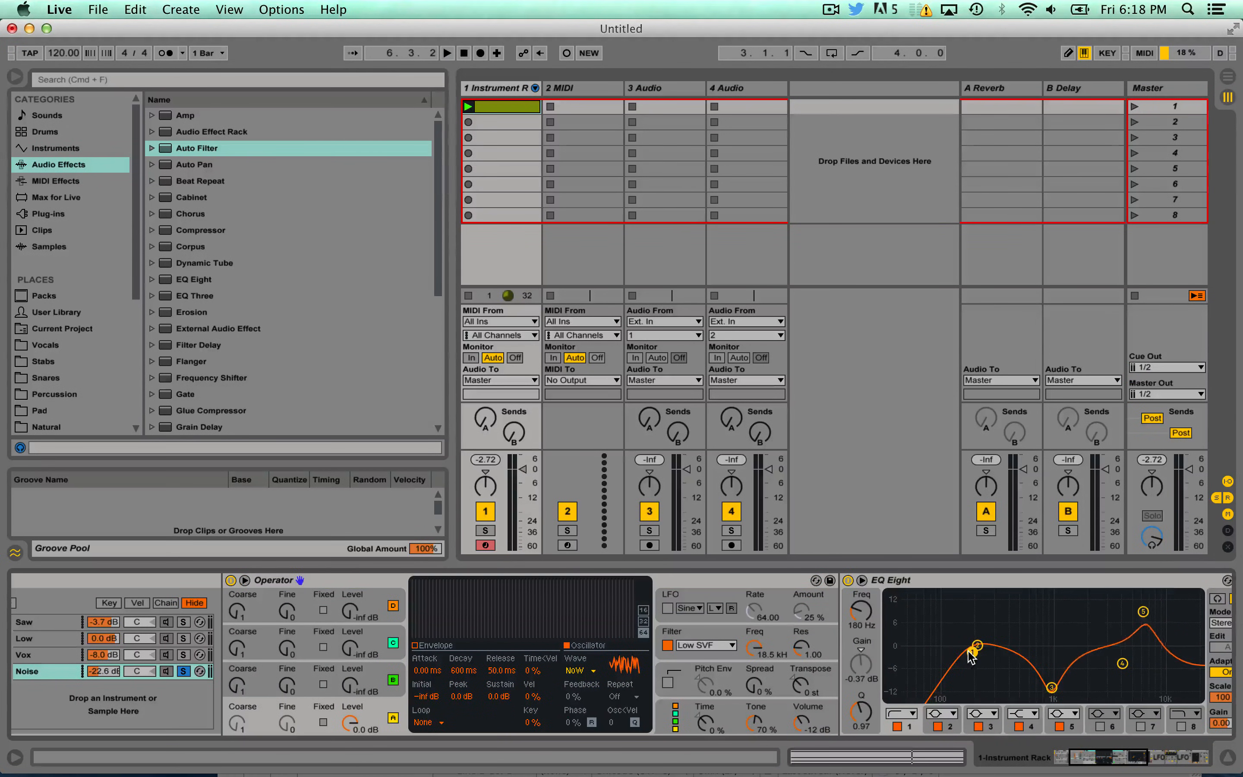
mouse_move(974, 653)
left_mouse_down()
mouse_move(987, 652)
mouse_move(959, 653)
left_mouse_up()
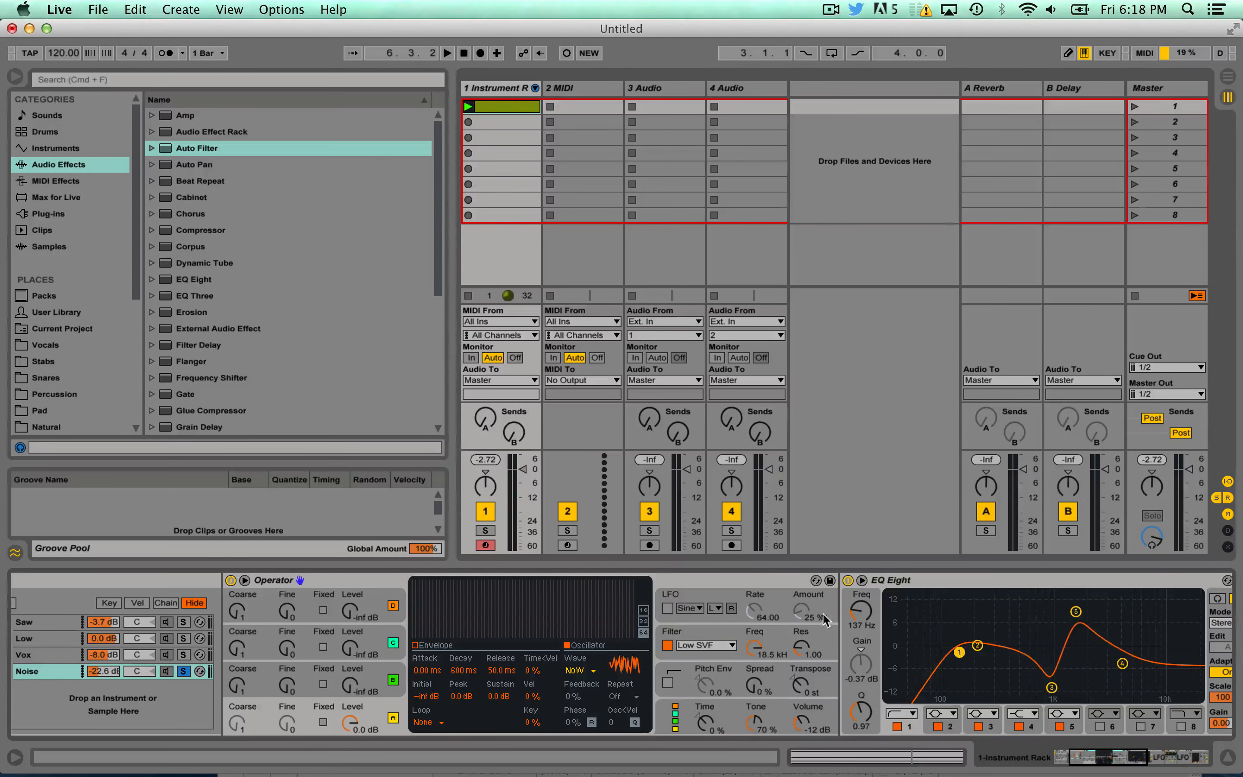
left_click_drag(867, 614, 864, 622)
left_click(979, 647)
left_click(936, 651)
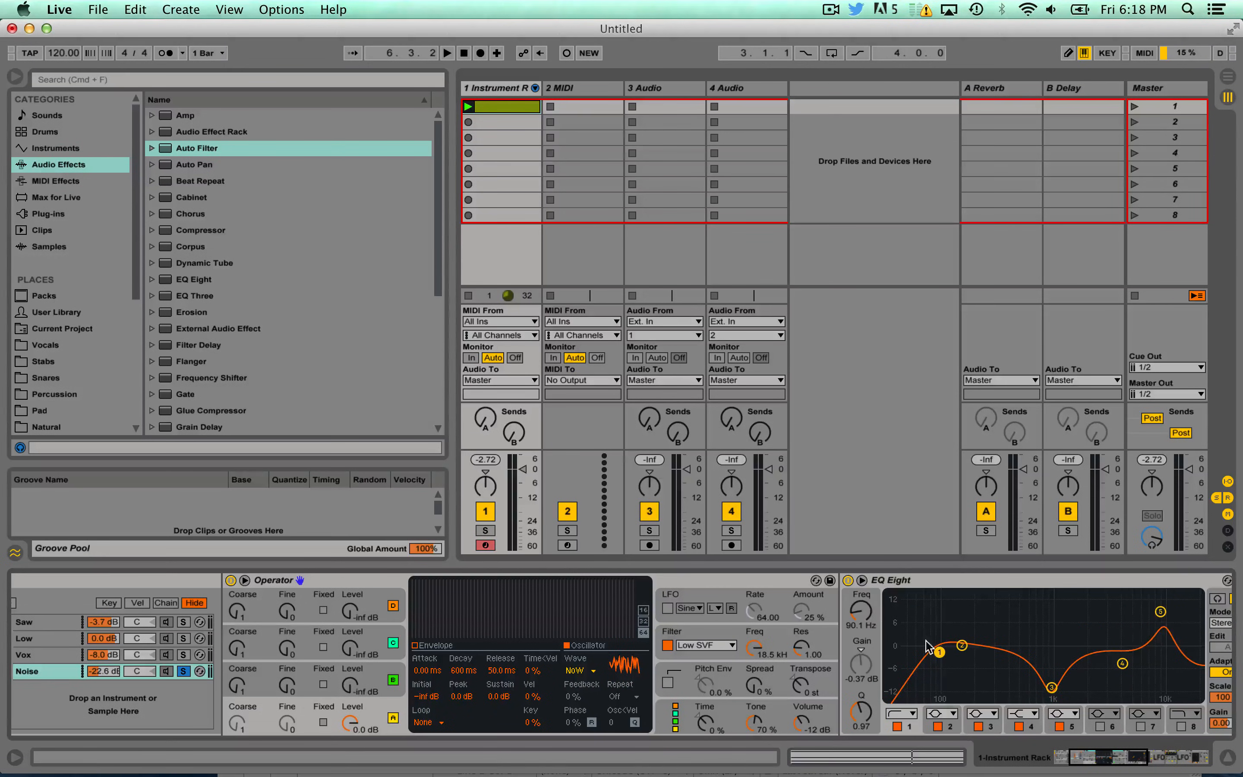
left_click_drag(939, 652, 967, 652)
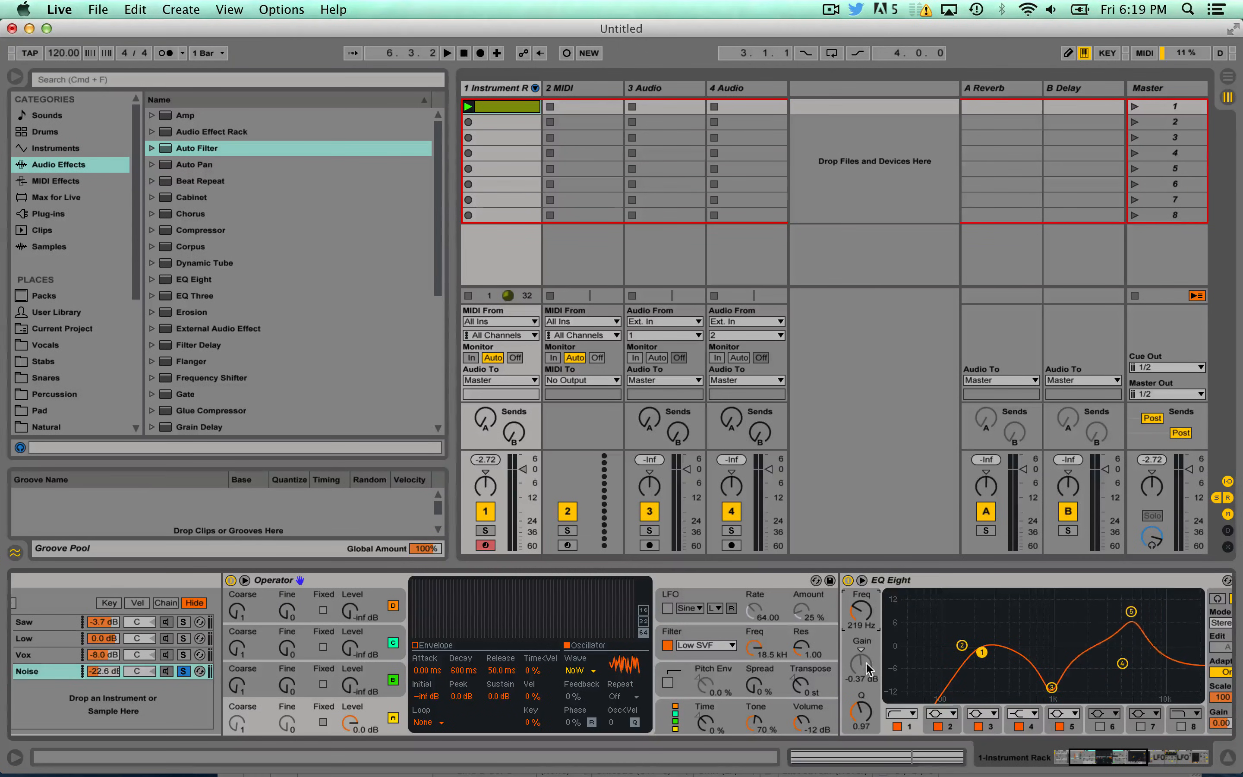
- Map the band 1 frequency of the Noise chain's EQ Eight to Macro 1
scroll(607, 681, "left", 8)
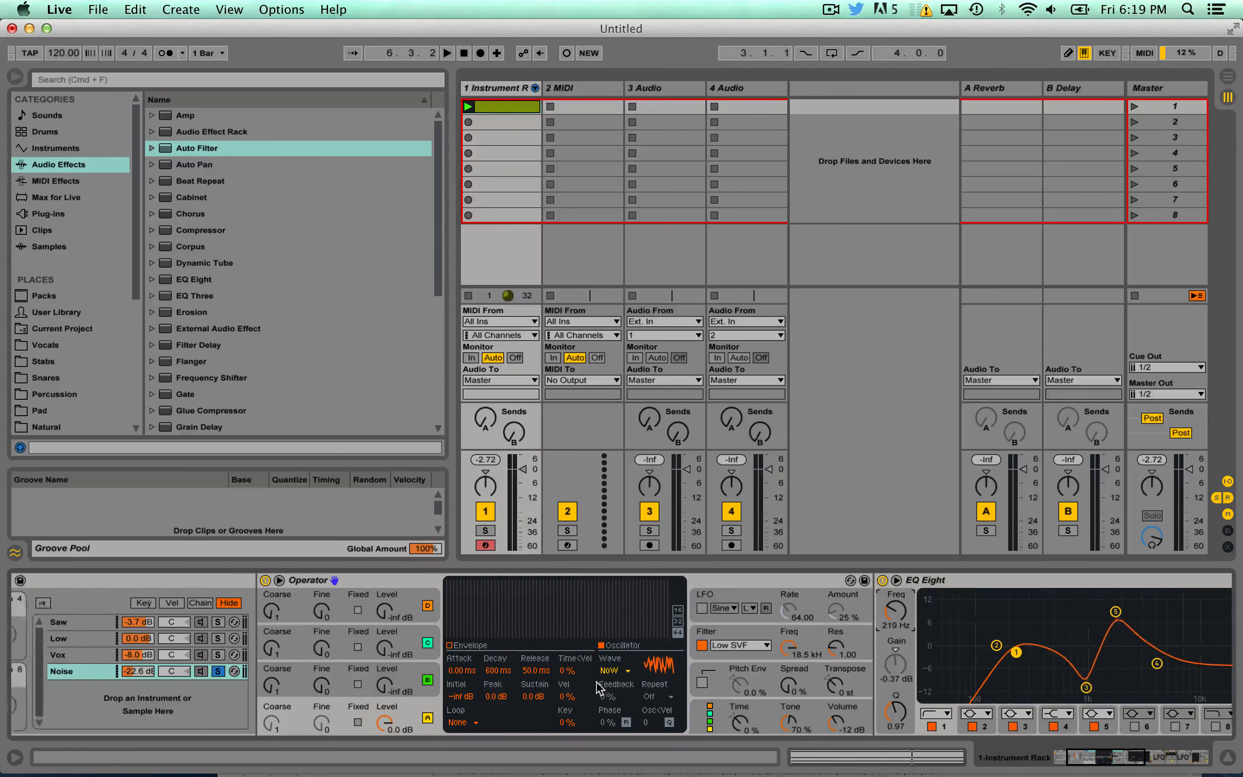
left_click(171, 581)
scroll(777, 639, "right", 5)
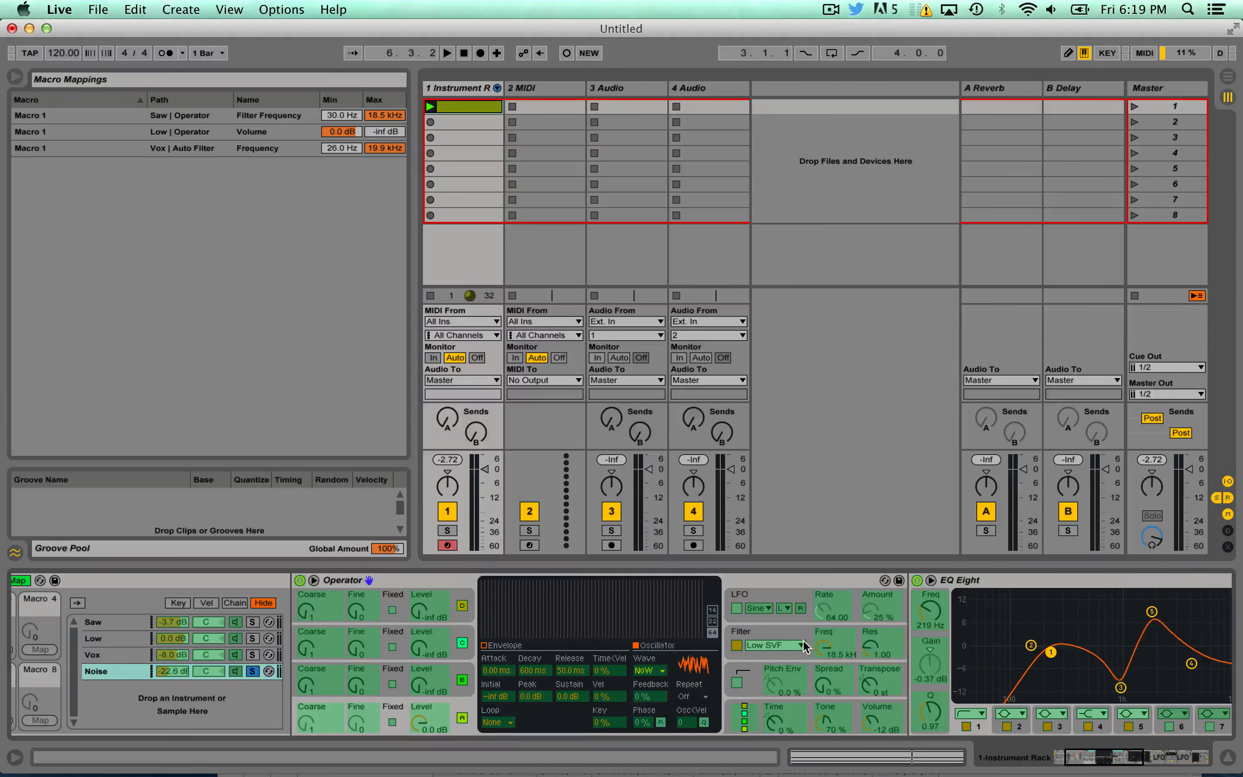
left_click(932, 620)
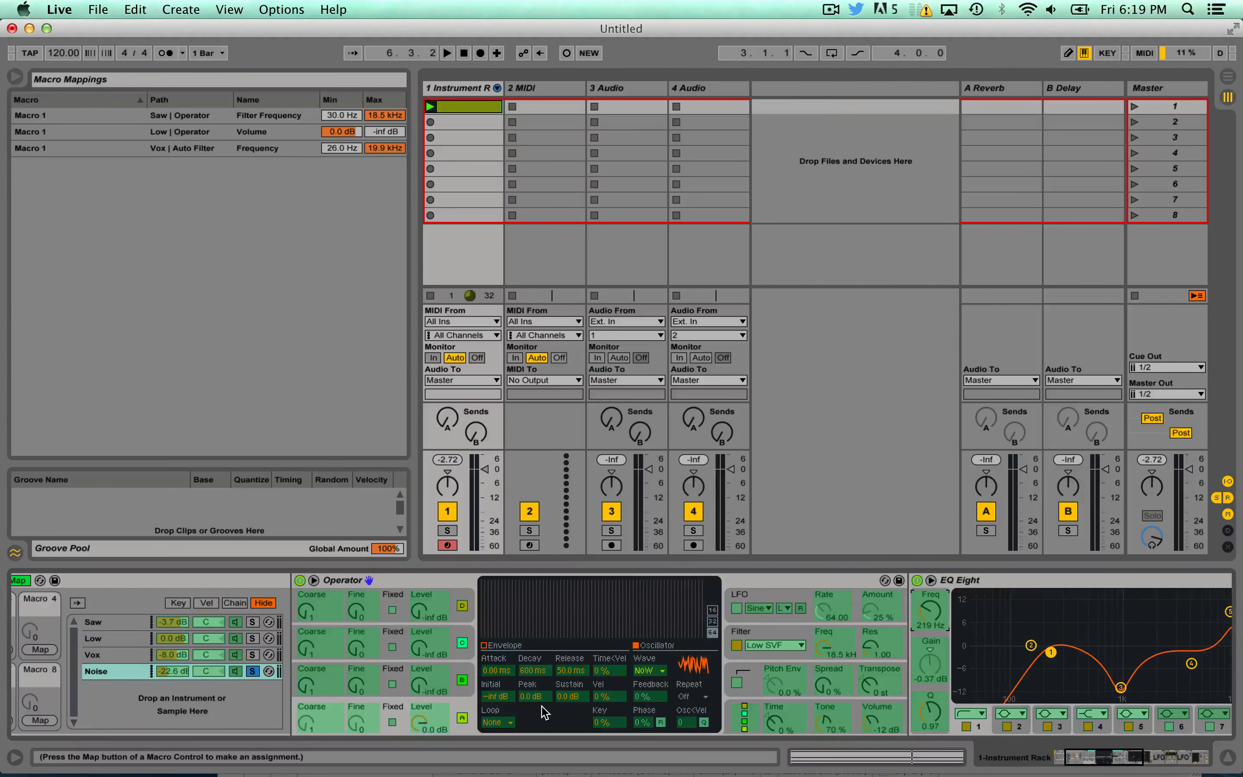
scroll(239, 697, "left", 3)
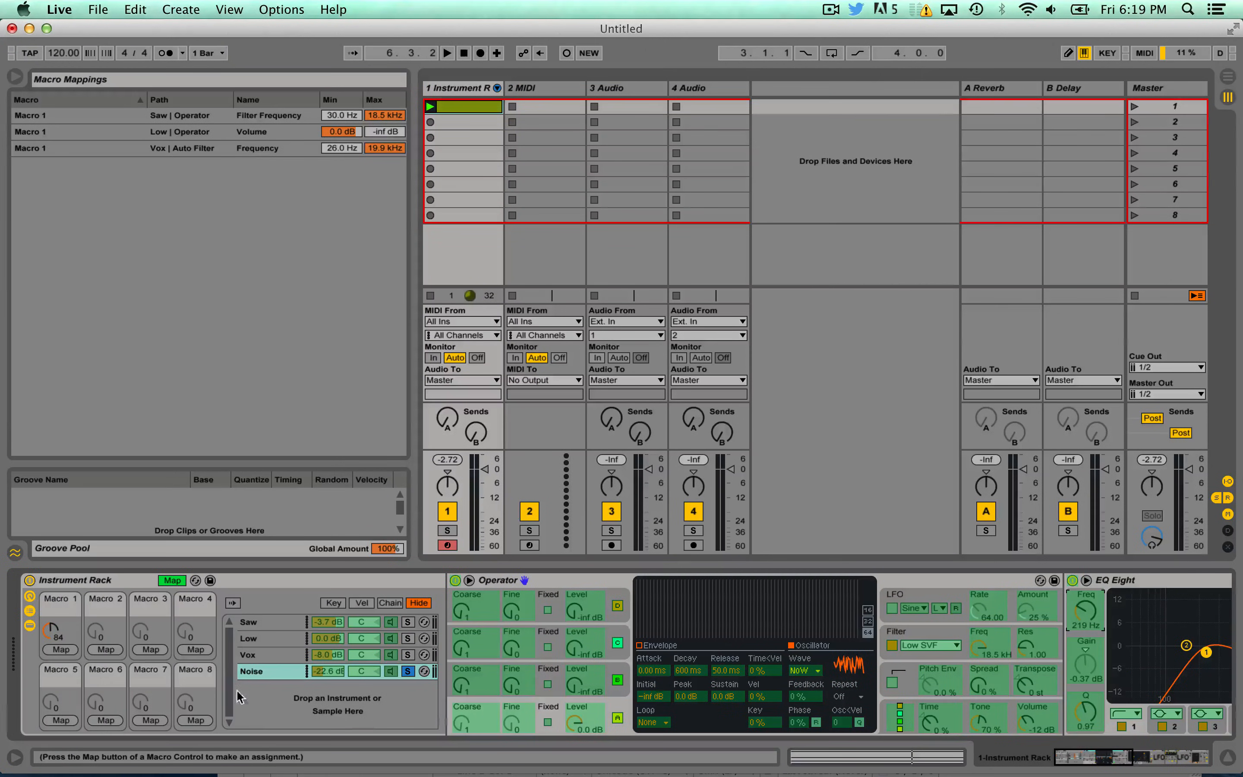
left_click(61, 649)
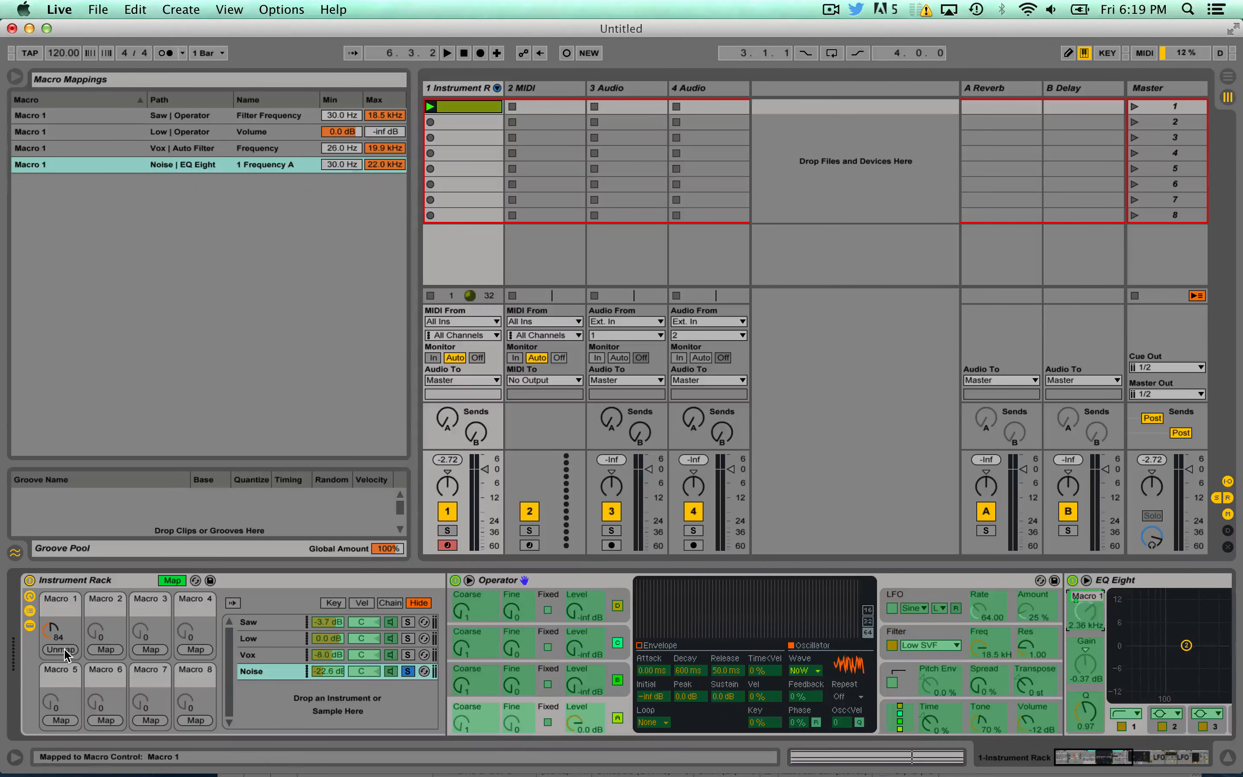
- Set the minimum of the Noise EQ Eight frequency mapping to 200 Hz and leave macro mapping mode
left_click(335, 164)
type("200")
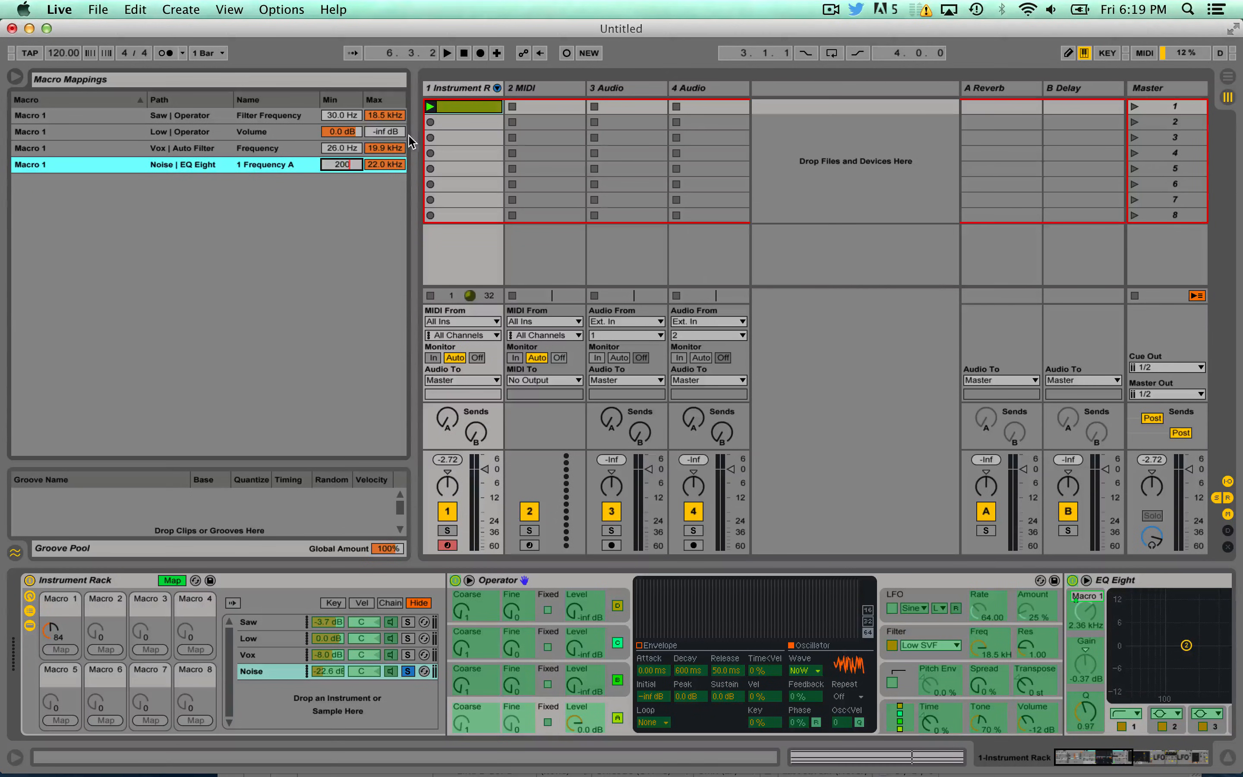
key("Return")
left_click(176, 581)
- Fold the Noise chain's Operator, adjust Macro 1, then unsolo the Noise chain and play all the layers together
scroll(170, 630, "right", 2)
double_click(533, 580)
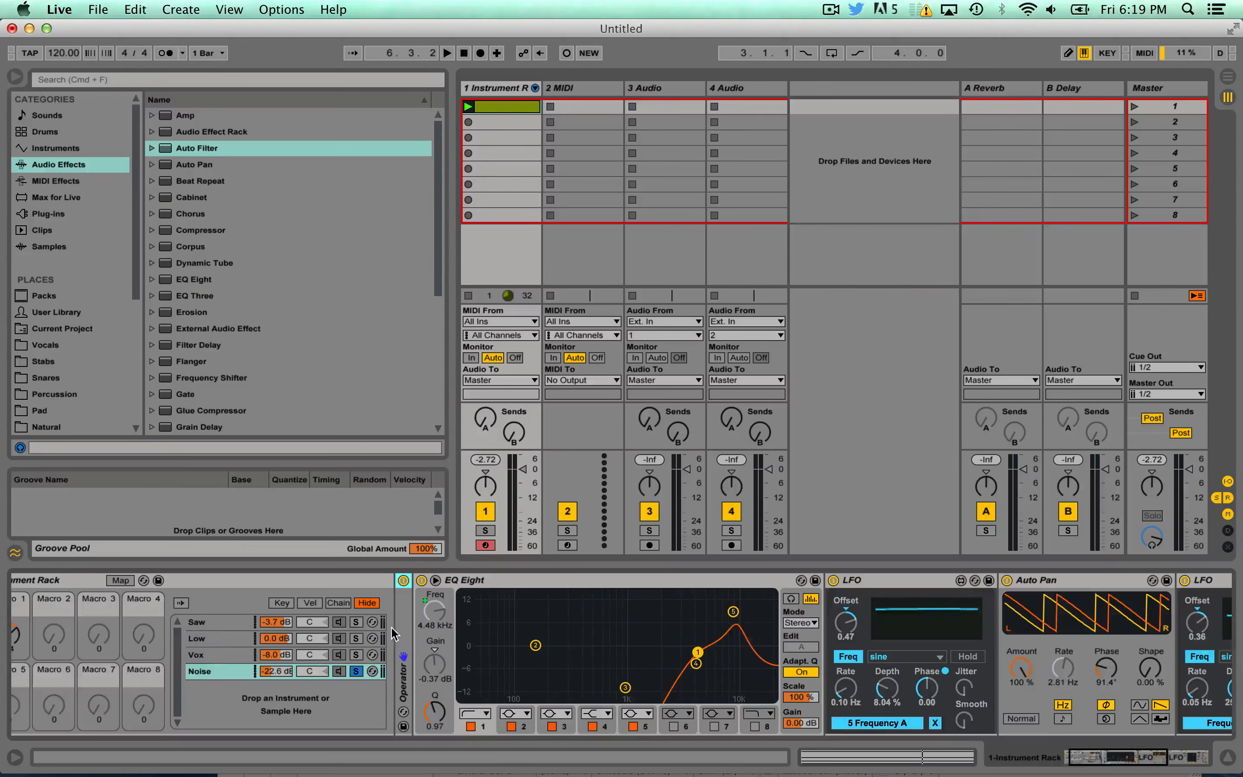
scroll(406, 630, "left", 2)
mouse_move(61, 634)
left_mouse_down()
mouse_move(60, 663)
mouse_move(61, 586)
mouse_move(61, 663)
mouse_move(76, 615)
mouse_move(64, 669)
mouse_move(64, 630)
mouse_move(60, 641)
mouse_move(60, 735)
mouse_move(61, 637)
left_mouse_up()
left_click(407, 671)
key("space")
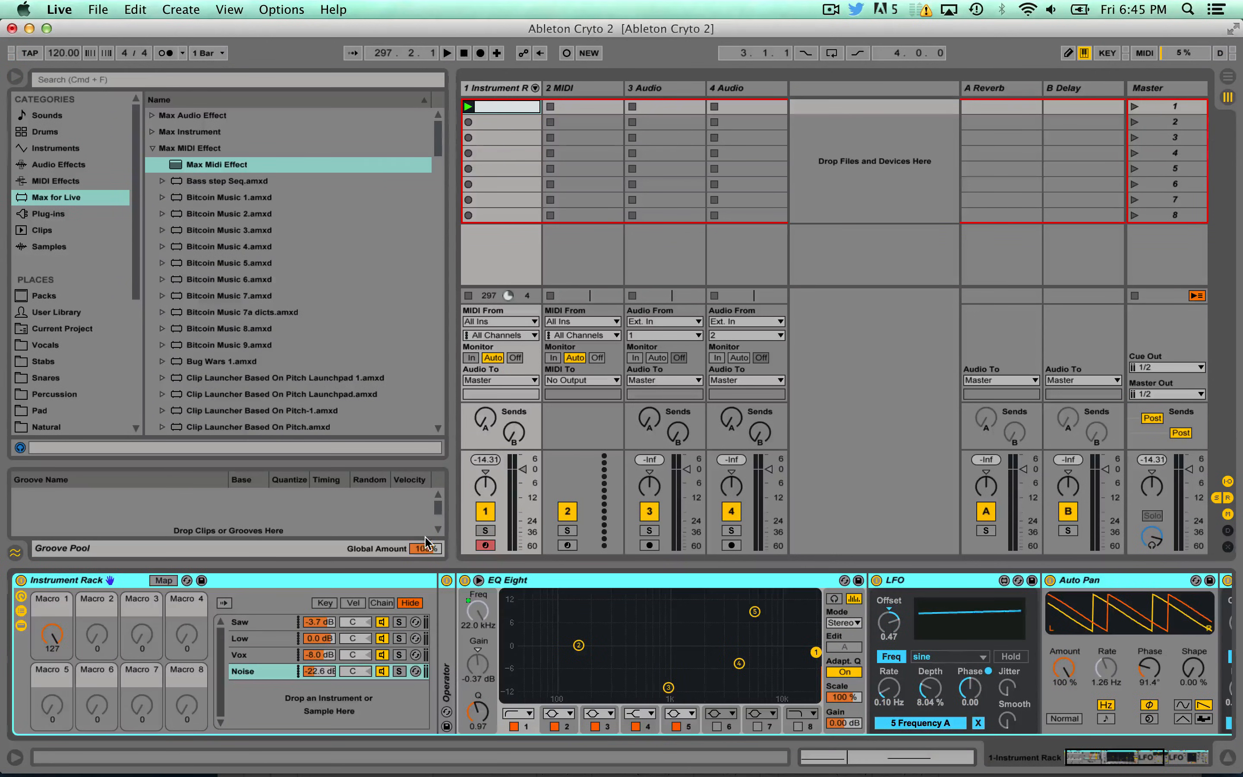